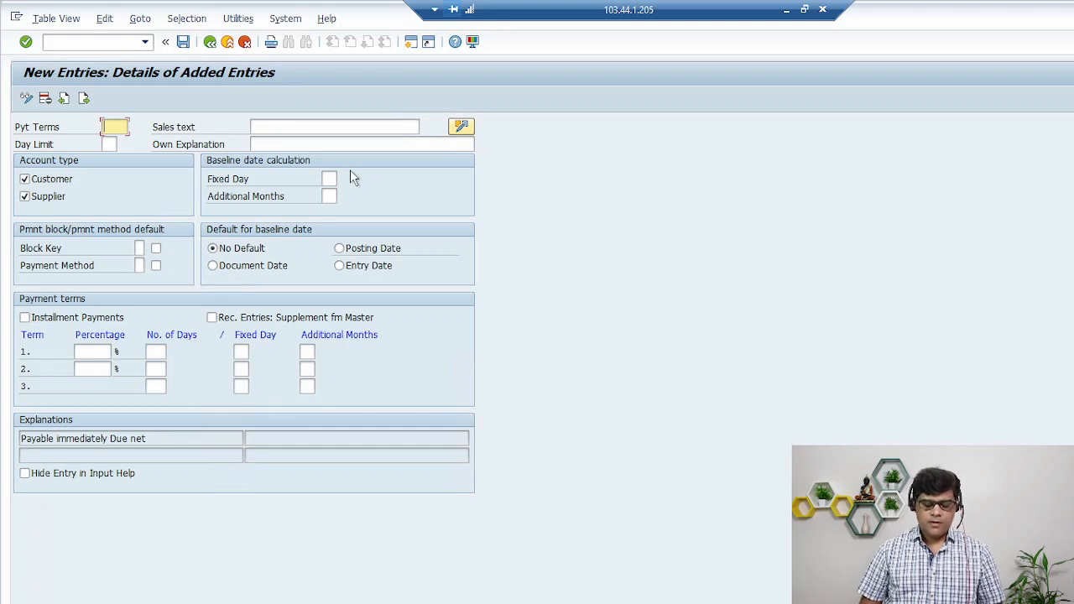
Step: Enter P001 as the payment terms key and exclude customers from the account types, leaving only Supplier
{"action": "type", "text": "P001"}
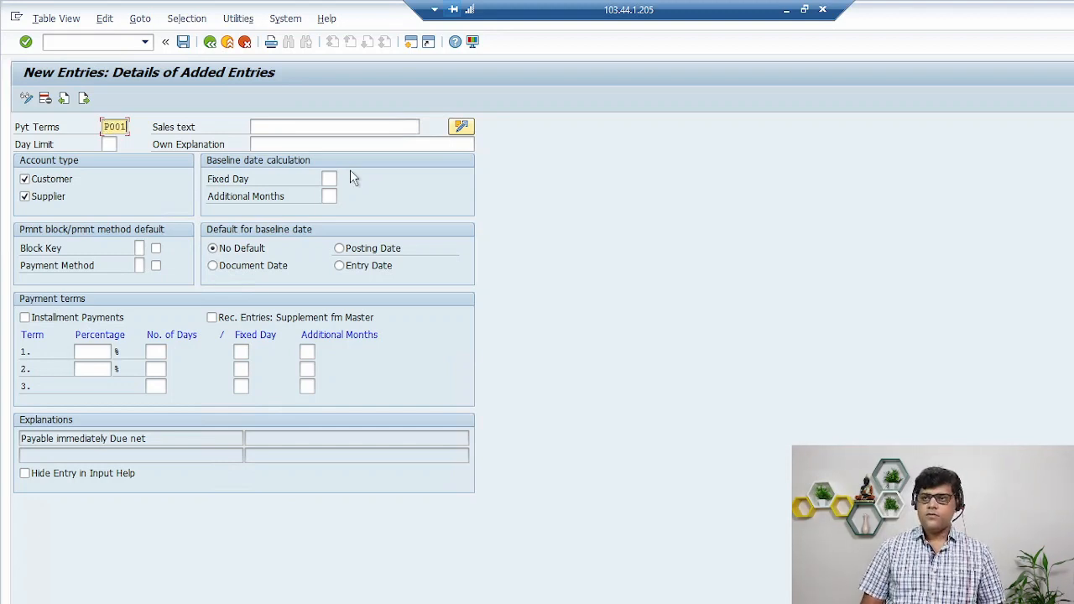
{"action": "key", "text": "Tab"}
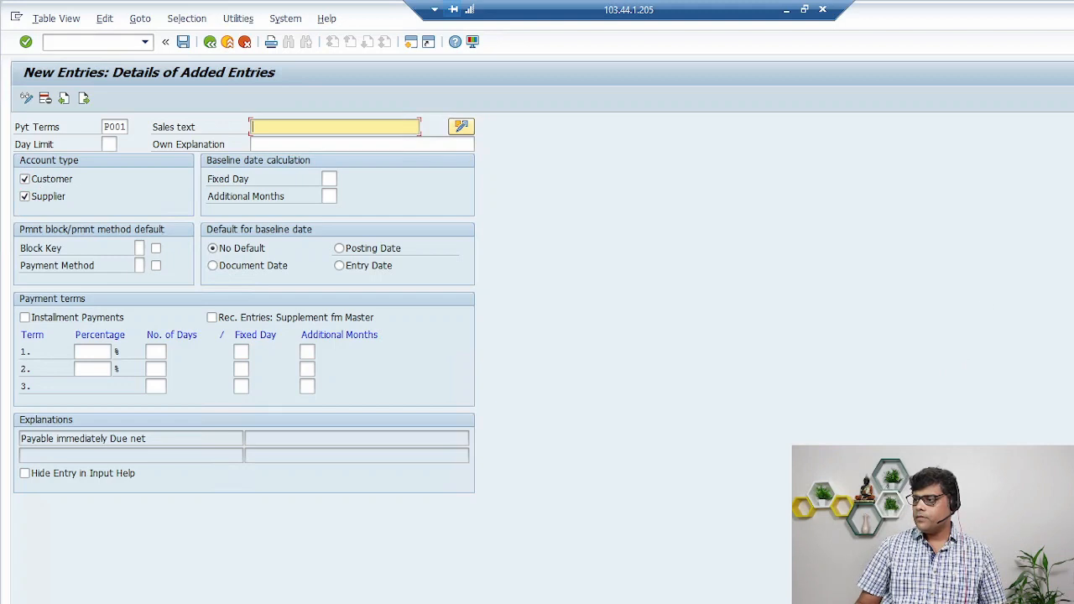
{"action": "left_click", "coordinate": [40, 179]}
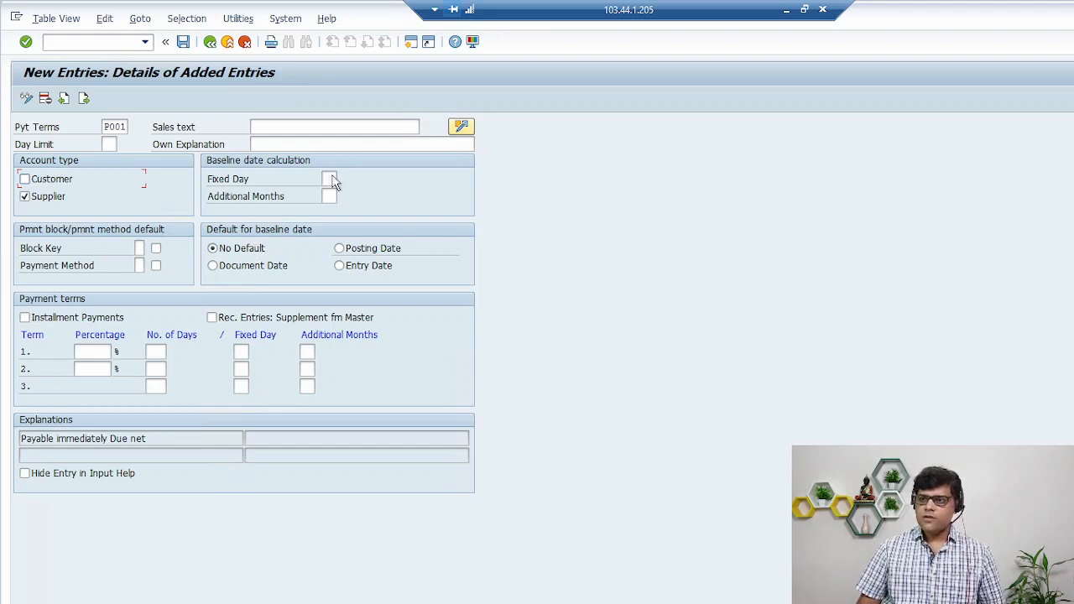
Step: Enter "Within 15 days" as the payment term's own explanation
{"action": "left_click", "coordinate": [299, 144]}
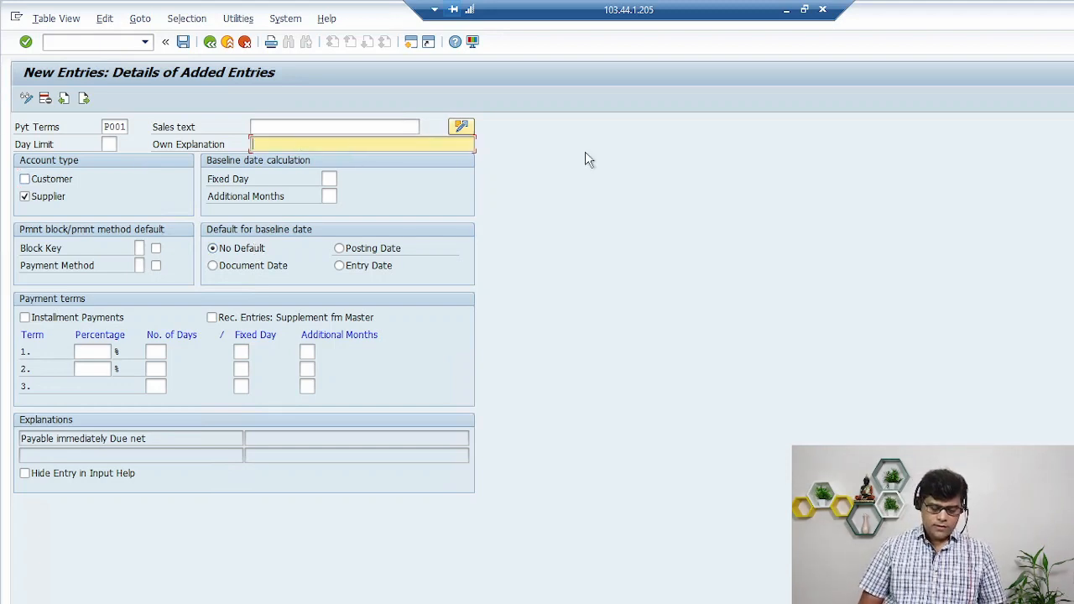
{"action": "type", "text": "WIT"}
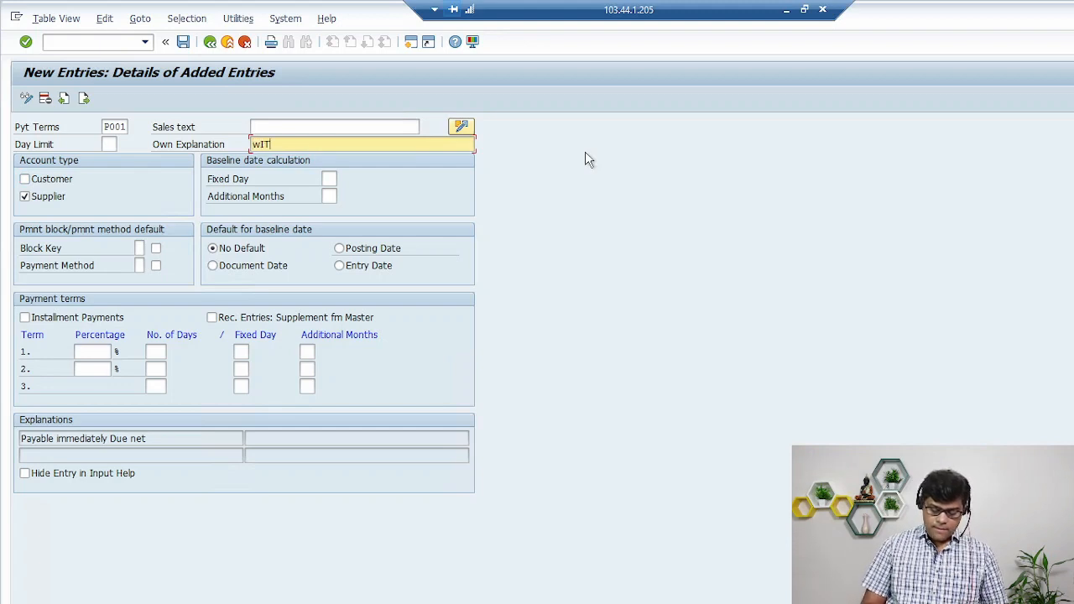
{"action": "type", "text": "HIN 15 DAYS"}
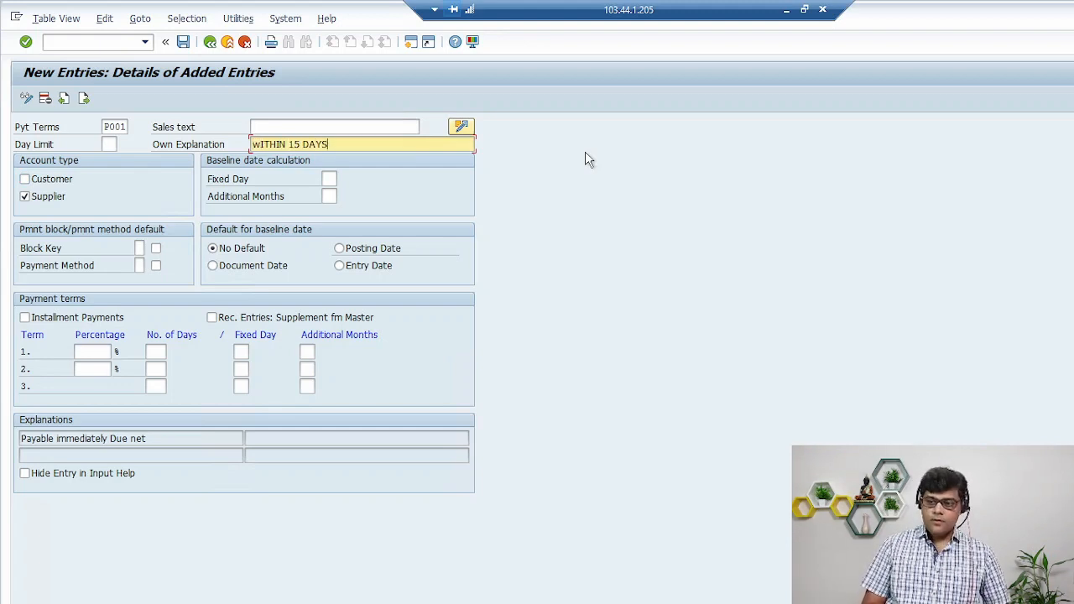
{"action": "key", "text": "BackSpace"}
{"action": "key", "text": "BackSpace"}
{"action": "key", "text": "BackSpace"}
{"action": "key", "text": "BackSpace"}
{"action": "key", "text": "BackSpace"}
{"action": "key", "text": "BackSpace"}
{"action": "key", "text": "BackSpace"}
{"action": "key", "text": "BackSpace"}
{"action": "key", "text": "BackSpace"}
{"action": "key", "text": "BackSpace"}
{"action": "key", "text": "BackSpace"}
{"action": "key", "text": "BackSpace"}
{"action": "key", "text": "BackSpace"}
{"action": "key", "text": "BackSpace"}
{"action": "key", "text": "BackSpace"}
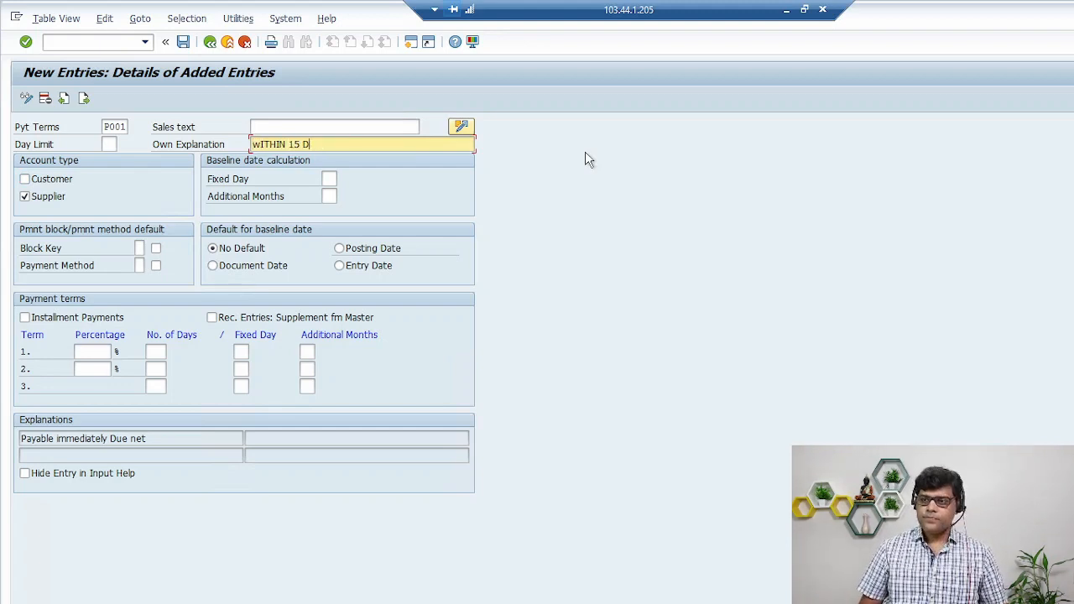
{"action": "type", "text": "Withi"}
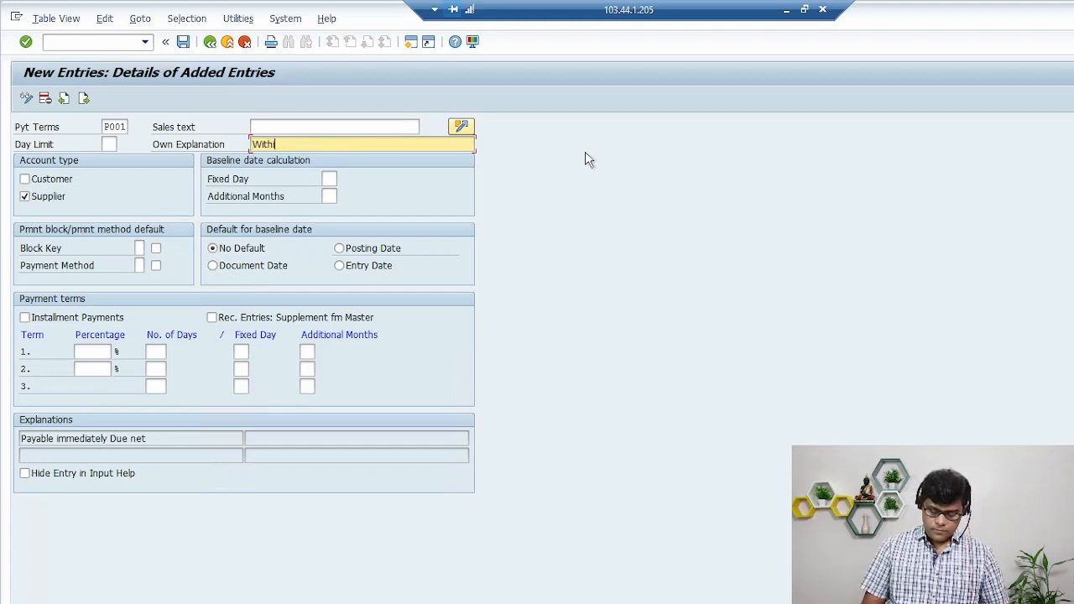
{"action": "type", "text": "n 15 days"}
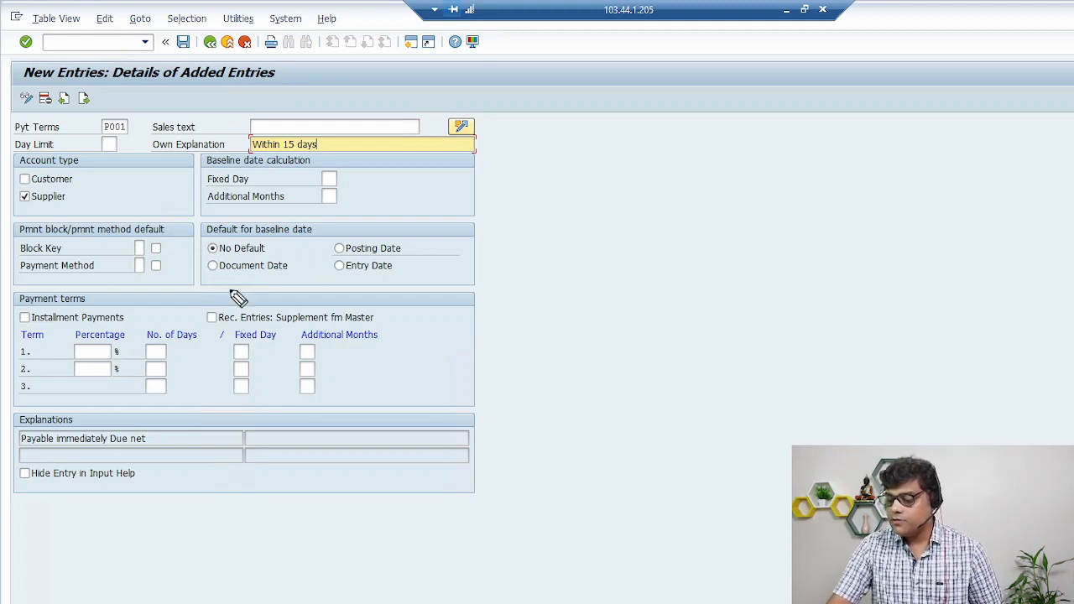
{"action": "left_click_drag", "start_coordinate": [206, 294], "coordinate": [319, 271]}
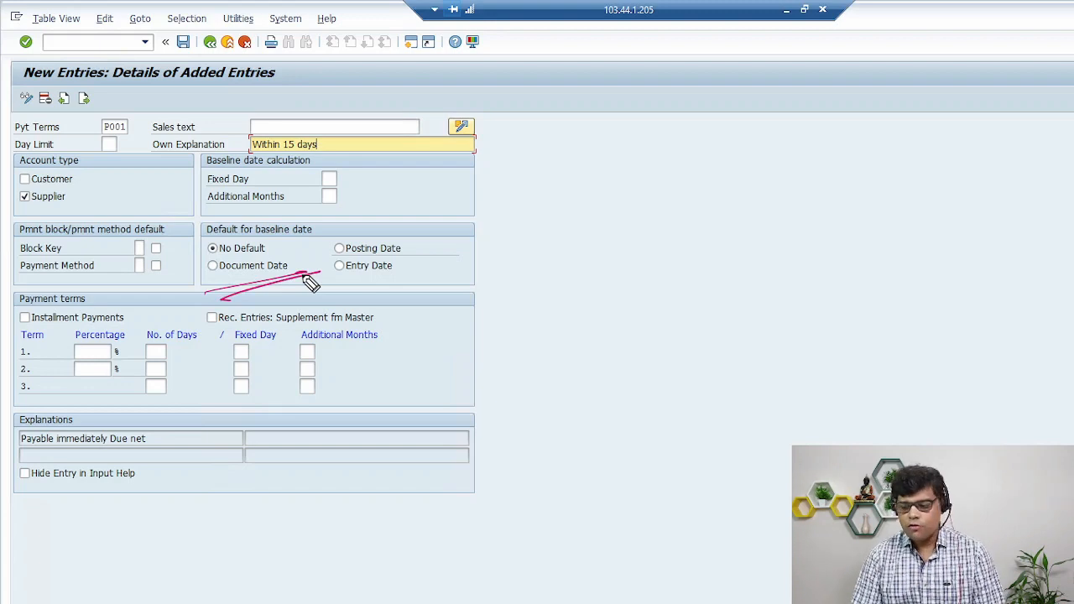
{"action": "mouse_move", "coordinate": [397, 206]}
{"action": "left_mouse_down"}
{"action": "mouse_move", "coordinate": [419, 240]}
{"action": "mouse_move", "coordinate": [436, 234]}
{"action": "left_mouse_up"}
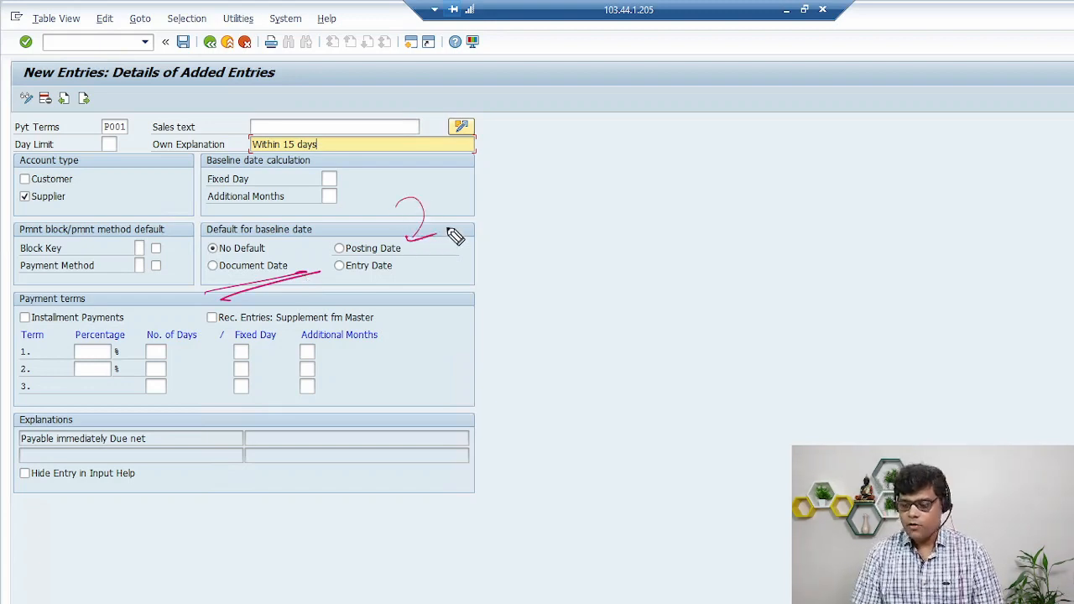
{"action": "mouse_move", "coordinate": [280, 520]}
{"action": "left_mouse_down"}
{"action": "mouse_move", "coordinate": [279, 545]}
{"action": "mouse_move", "coordinate": [290, 539]}
{"action": "left_mouse_up"}
{"action": "left_click_drag", "start_coordinate": [305, 508], "coordinate": [307, 538]}
{"action": "mouse_move", "coordinate": [299, 522]}
{"action": "left_mouse_down"}
{"action": "mouse_move", "coordinate": [402, 489]}
{"action": "mouse_move", "coordinate": [427, 531]}
{"action": "left_mouse_up"}
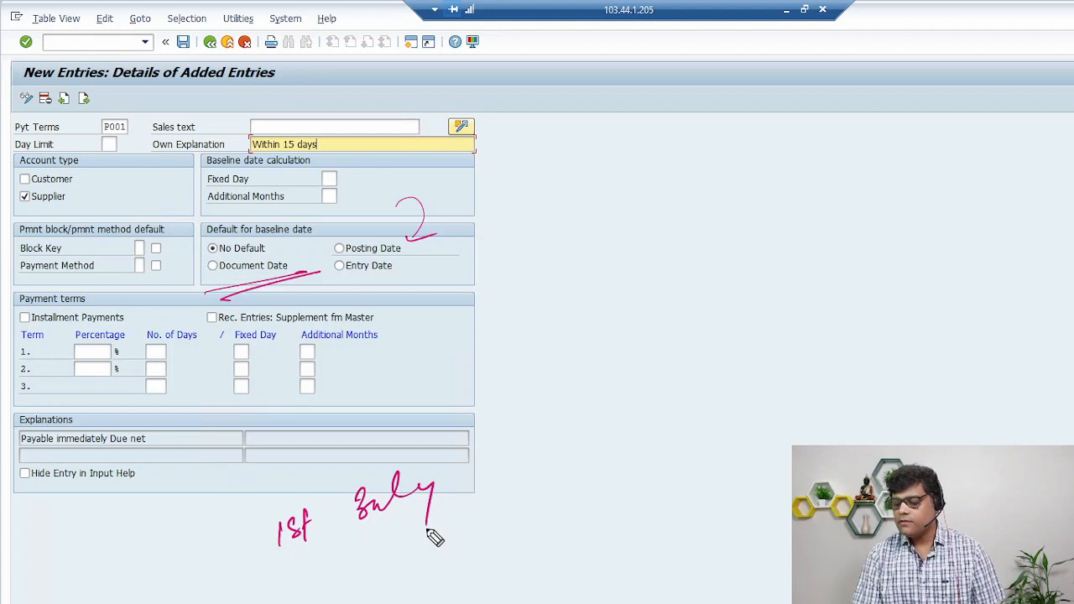
{"action": "mouse_move", "coordinate": [483, 508]}
{"action": "left_mouse_down"}
{"action": "mouse_move", "coordinate": [276, 587]}
{"action": "mouse_move", "coordinate": [388, 576]}
{"action": "left_mouse_up"}
{"action": "mouse_move", "coordinate": [573, 459]}
{"action": "left_mouse_down"}
{"action": "mouse_move", "coordinate": [662, 428]}
{"action": "mouse_move", "coordinate": [648, 453]}
{"action": "left_mouse_up"}
{"action": "mouse_move", "coordinate": [715, 391]}
{"action": "left_mouse_down"}
{"action": "mouse_move", "coordinate": [772, 406]}
{"action": "mouse_move", "coordinate": [838, 398]}
{"action": "left_mouse_up"}
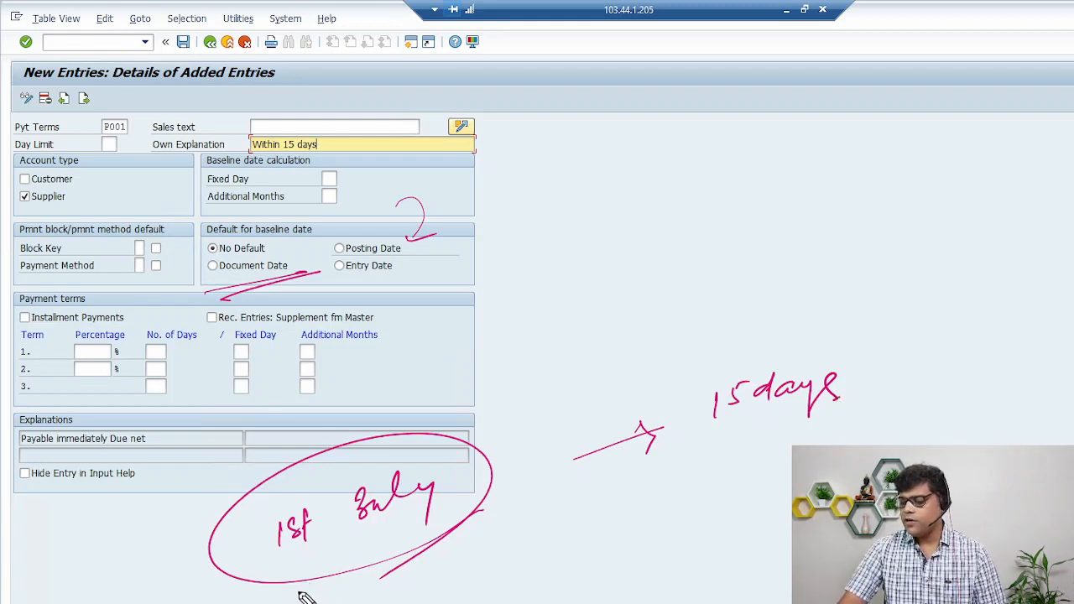
{"action": "mouse_move", "coordinate": [299, 594]}
{"action": "left_mouse_down"}
{"action": "mouse_move", "coordinate": [304, 603]}
{"action": "mouse_move", "coordinate": [407, 587]}
{"action": "mouse_move", "coordinate": [451, 560]}
{"action": "mouse_move", "coordinate": [485, 591]}
{"action": "left_mouse_up"}
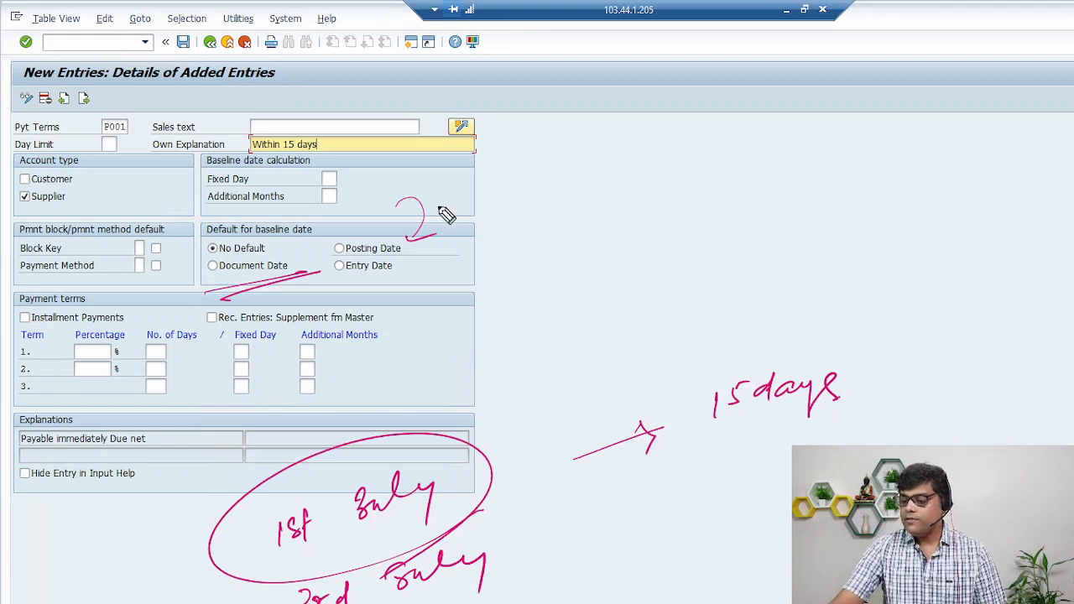
{"action": "left_click_drag", "start_coordinate": [564, 550], "coordinate": [635, 507]}
{"action": "left_click_drag", "start_coordinate": [618, 502], "coordinate": [622, 531]}
{"action": "left_click_drag", "start_coordinate": [719, 458], "coordinate": [719, 480]}
{"action": "mouse_move", "coordinate": [731, 457]}
{"action": "left_mouse_down"}
{"action": "mouse_move", "coordinate": [741, 485]}
{"action": "mouse_move", "coordinate": [774, 448]}
{"action": "mouse_move", "coordinate": [792, 460]}
{"action": "mouse_move", "coordinate": [834, 443]}
{"action": "left_mouse_up"}
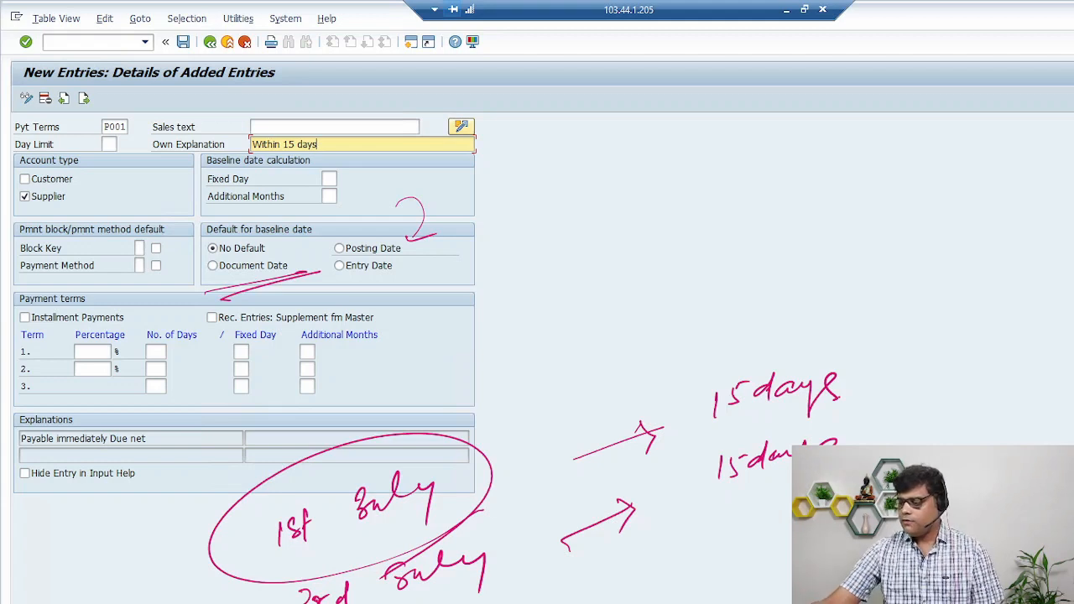
{"action": "key", "text": "Escape"}
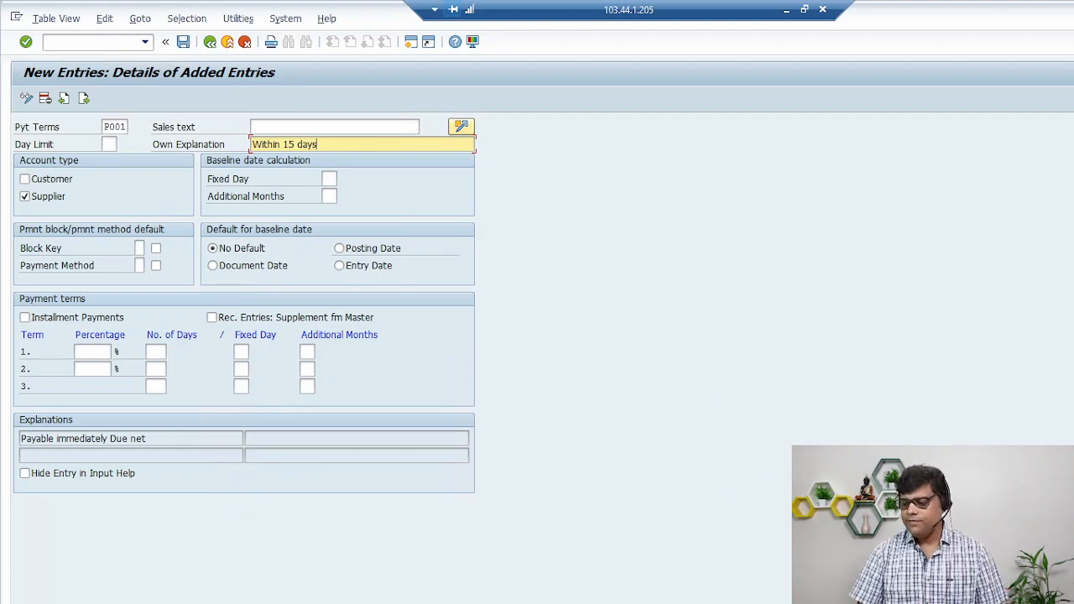
{"action": "left_click_drag", "start_coordinate": [192, 308], "coordinate": [301, 281]}
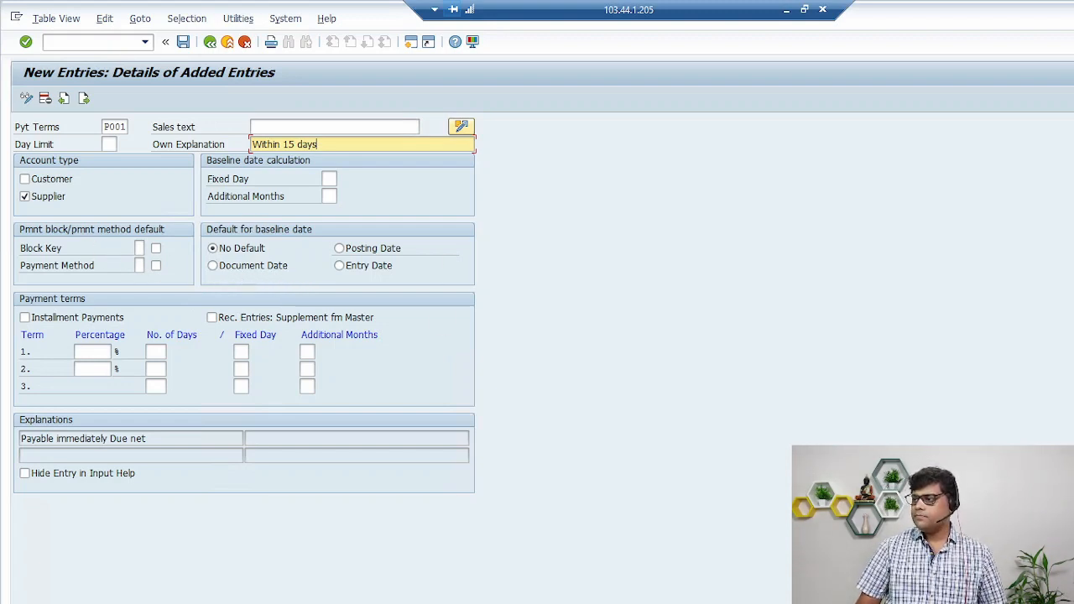
Step: Set the baseline date default to Document Date and the first payment term to 15 days, and validate the entry
{"action": "left_click", "coordinate": [254, 265]}
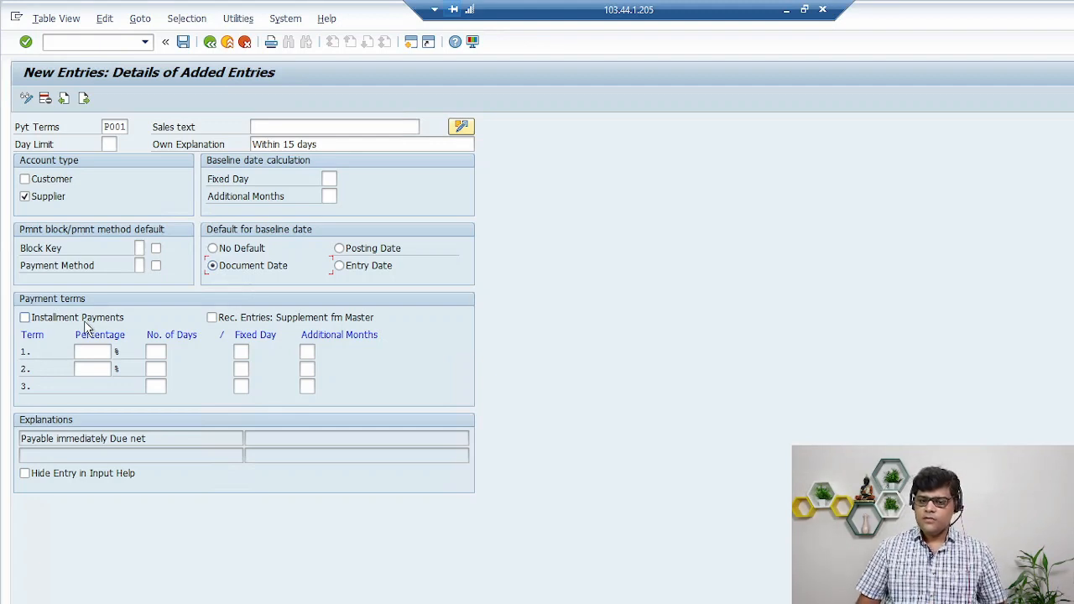
{"action": "left_click", "coordinate": [153, 351]}
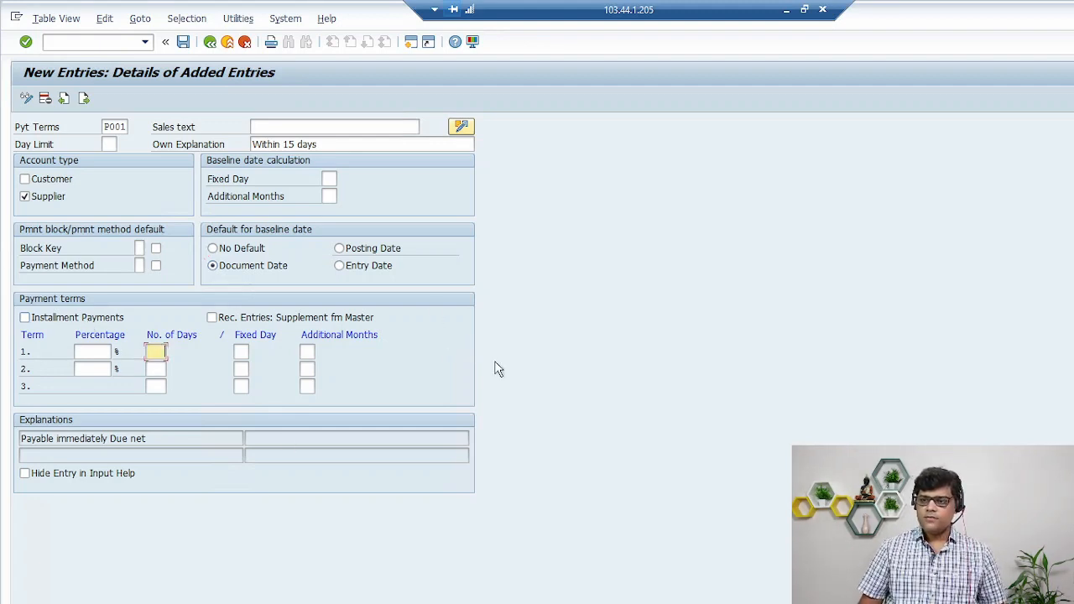
{"action": "type", "text": "15"}
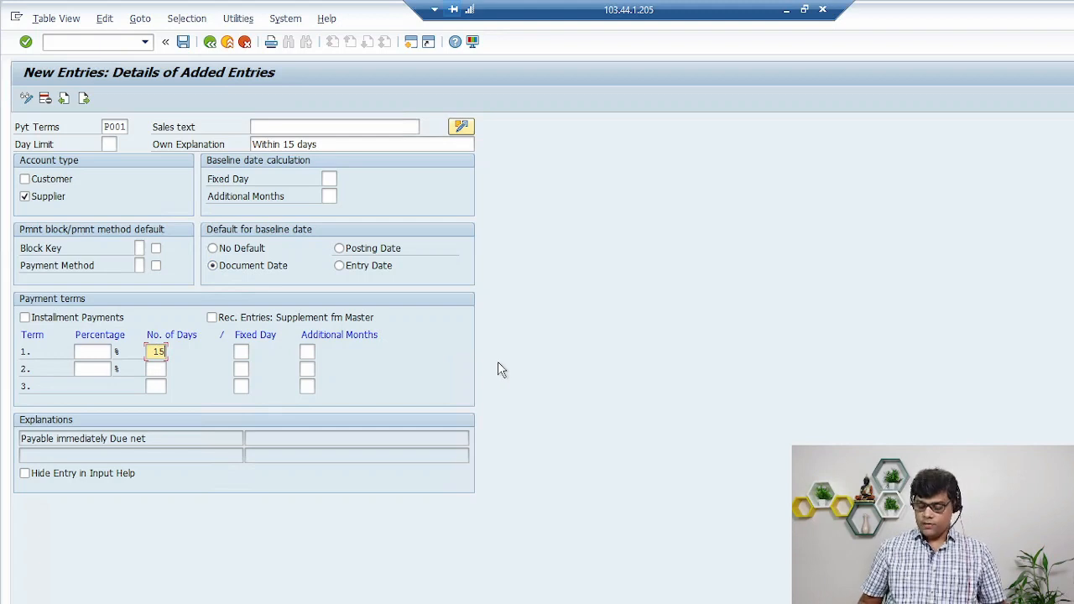
{"action": "key", "text": "Return"}
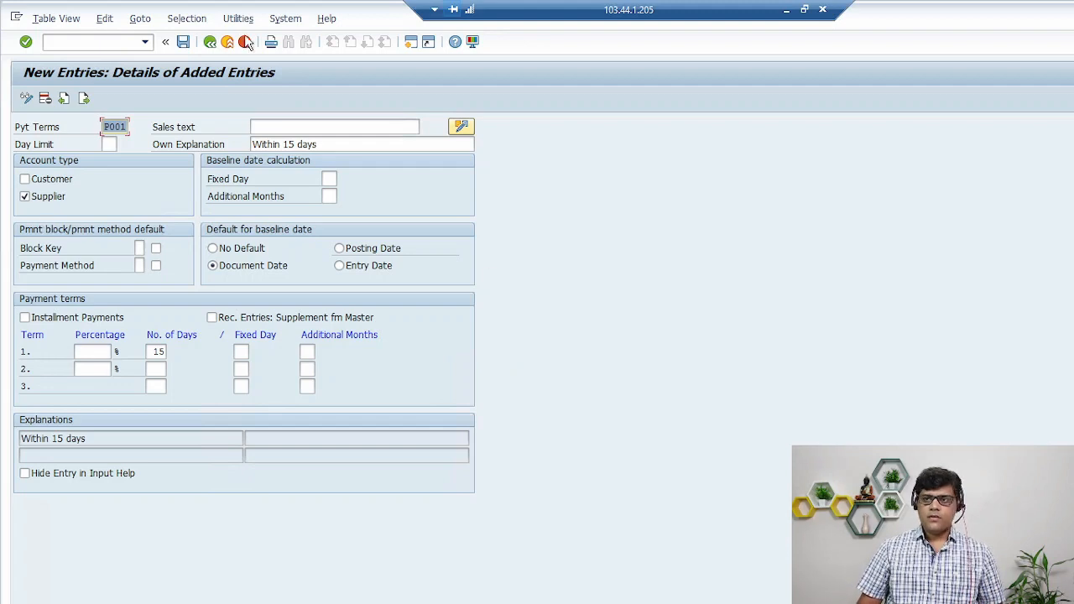
Step: Save the new payment term P001 and assign it to the proposed customizing request
{"action": "left_click", "coordinate": [185, 42]}
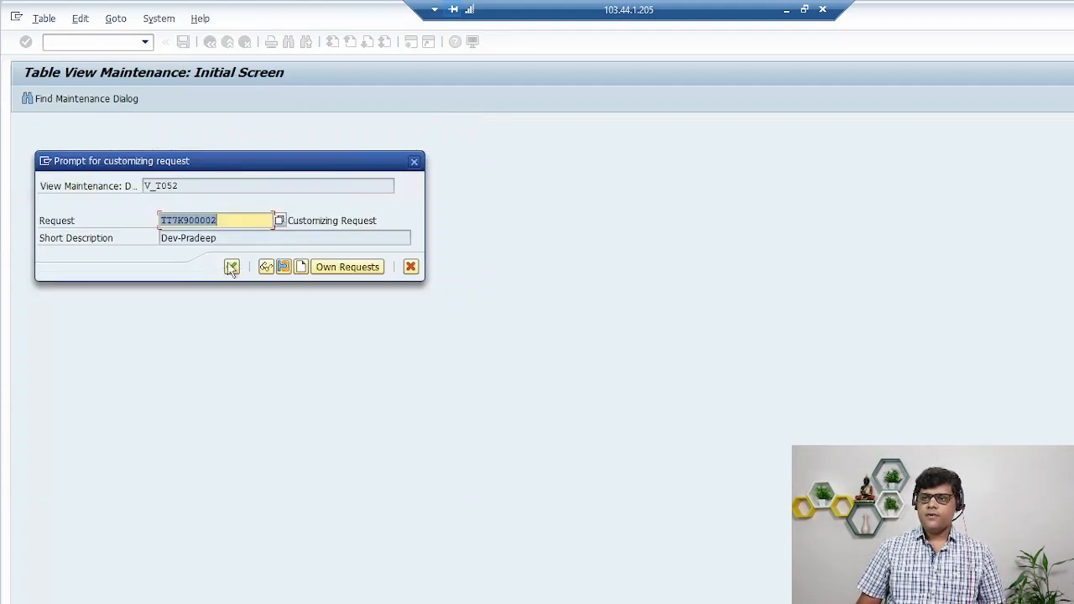
{"action": "left_click", "coordinate": [231, 266]}
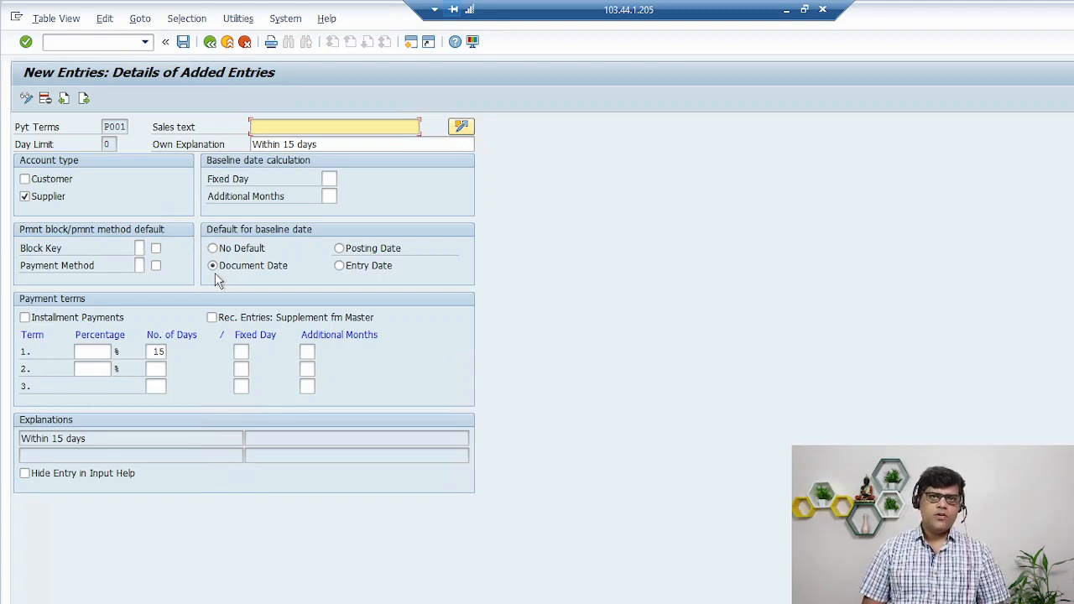
Step: Open a new session and start the business partner maintenance transaction bp in it
{"action": "left_click", "coordinate": [410, 43]}
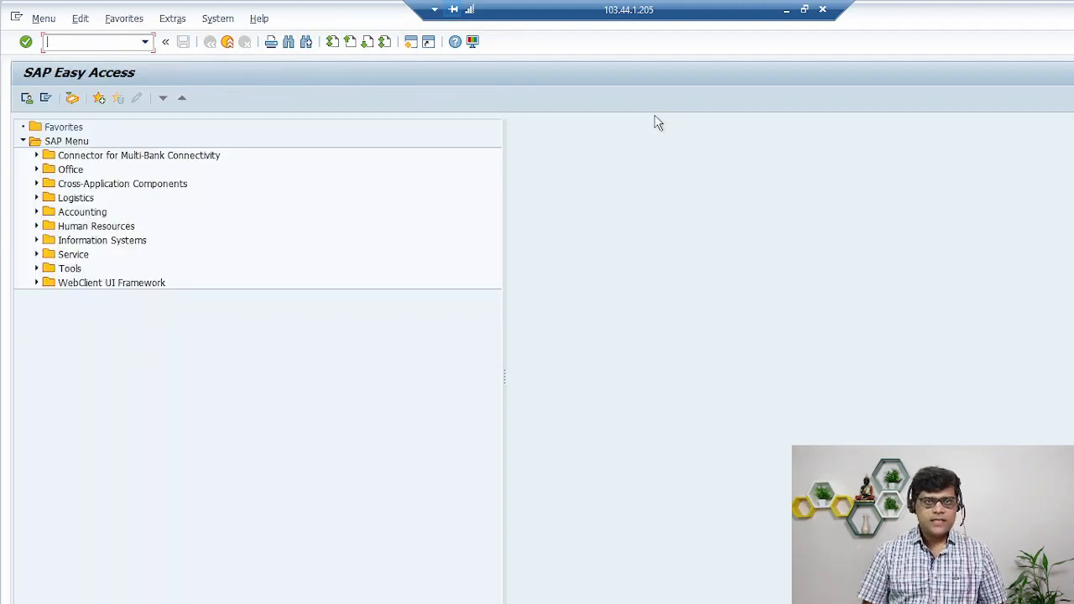
{"action": "key", "text": "alt+Tab"}
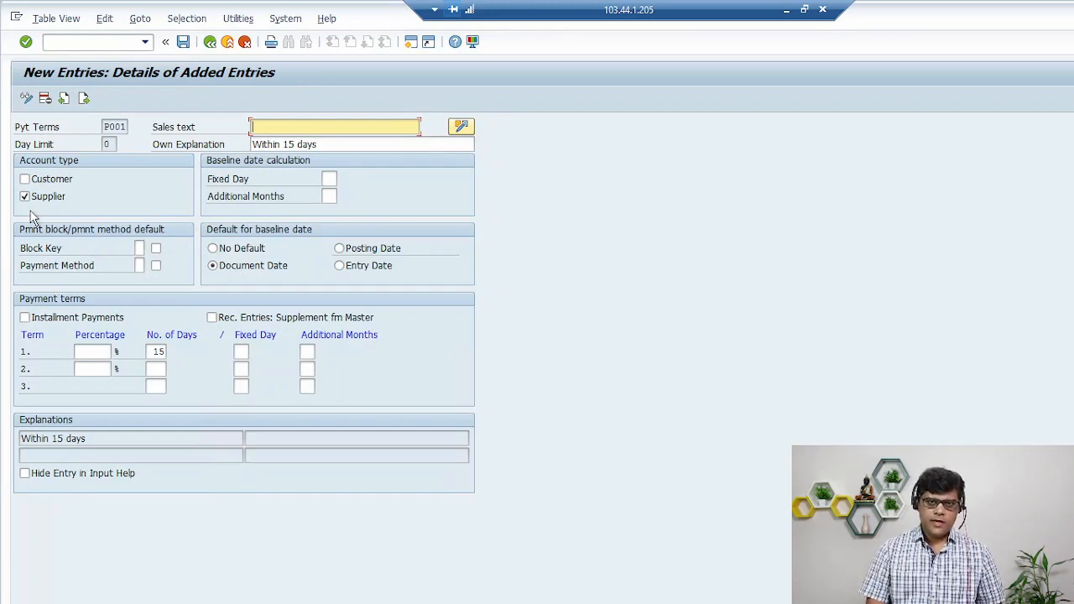
{"action": "key", "text": "alt+Tab"}
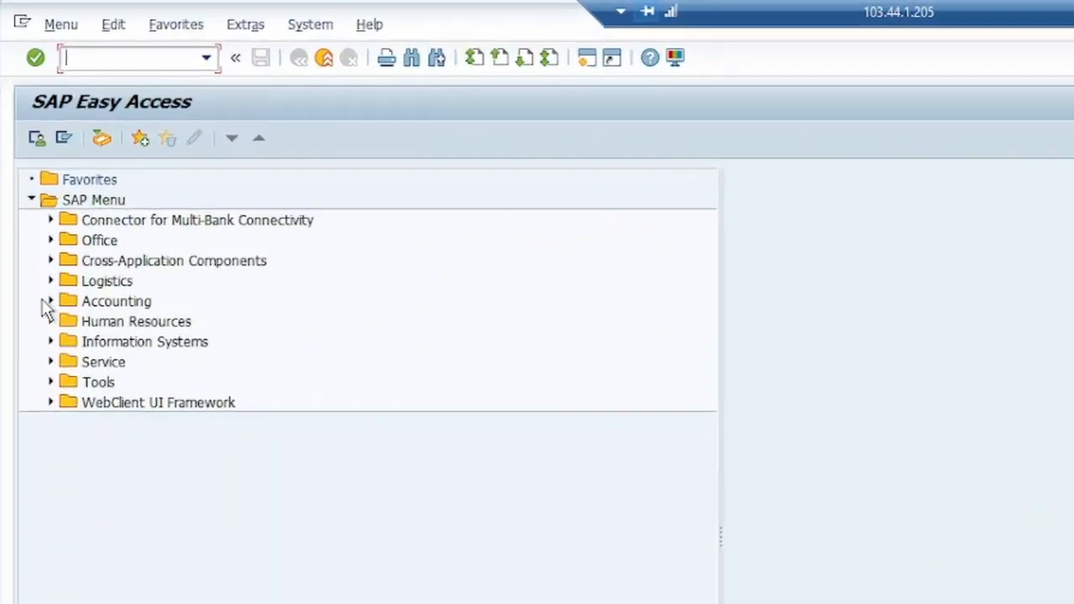
{"action": "type", "text": "bp"}
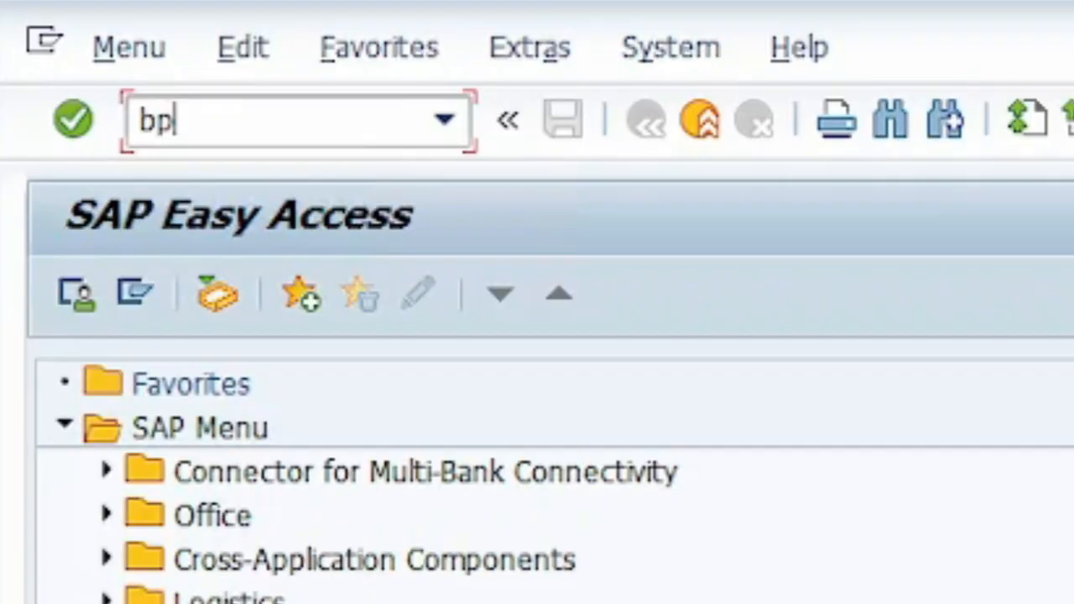
{"action": "key", "text": "Return"}
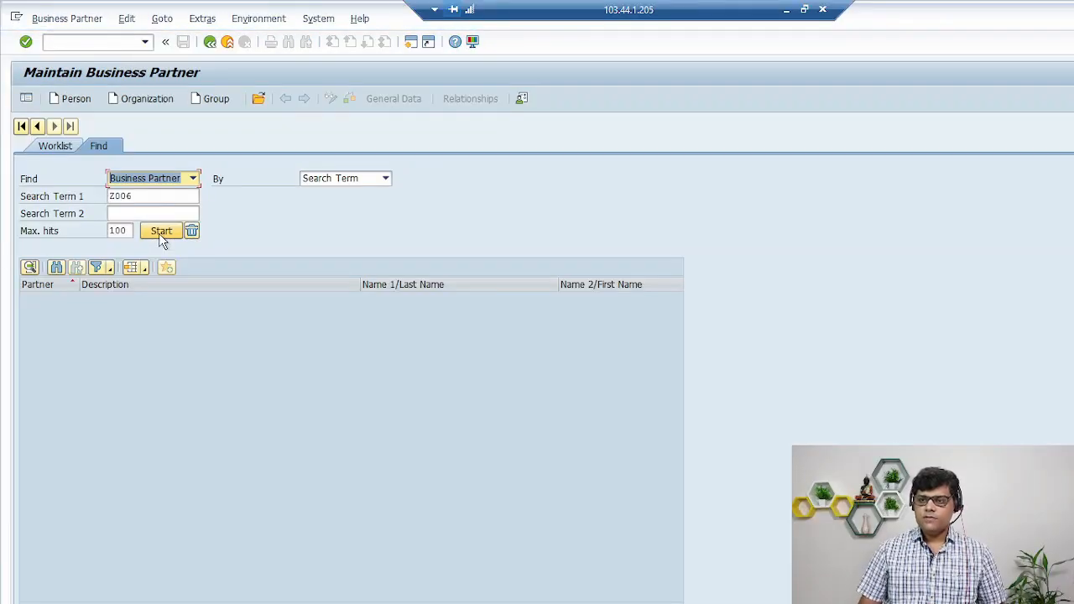
Step: Find business partners by search term Z009 and open Vendor #1 in change mode
{"action": "double_click", "coordinate": [153, 196]}
{"action": "type", "text": "z00"}
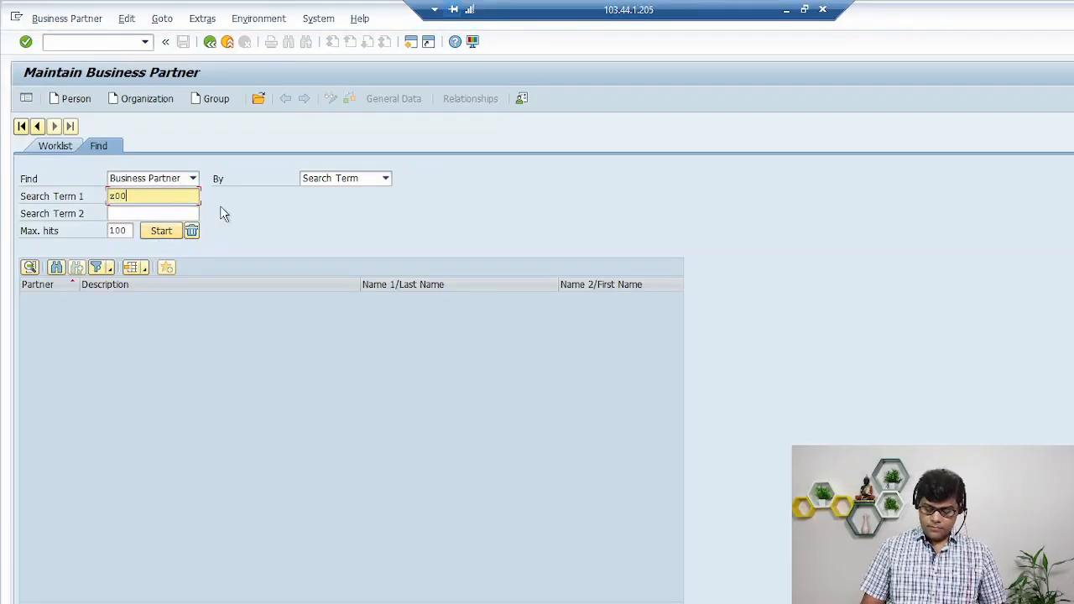
{"action": "type", "text": "9"}
{"action": "key", "text": "Return"}
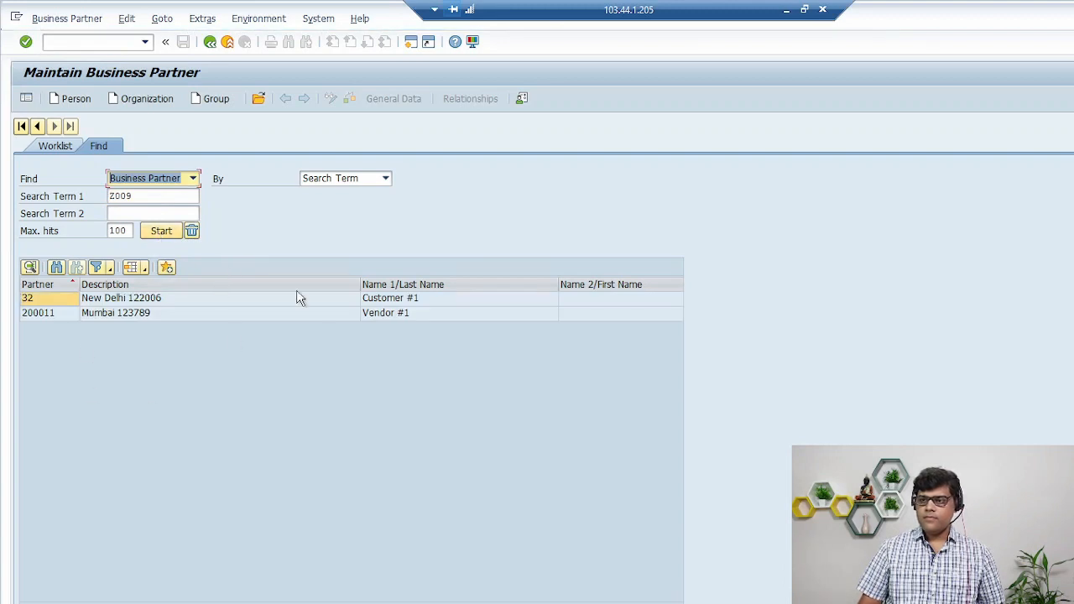
{"action": "double_click", "coordinate": [312, 316]}
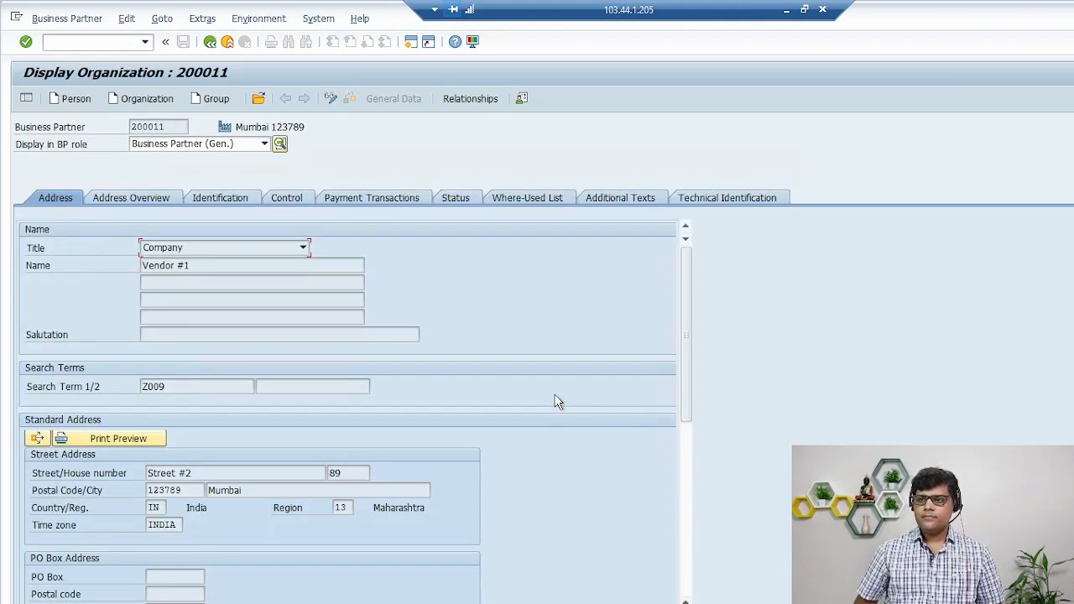
{"action": "left_click", "coordinate": [330, 99]}
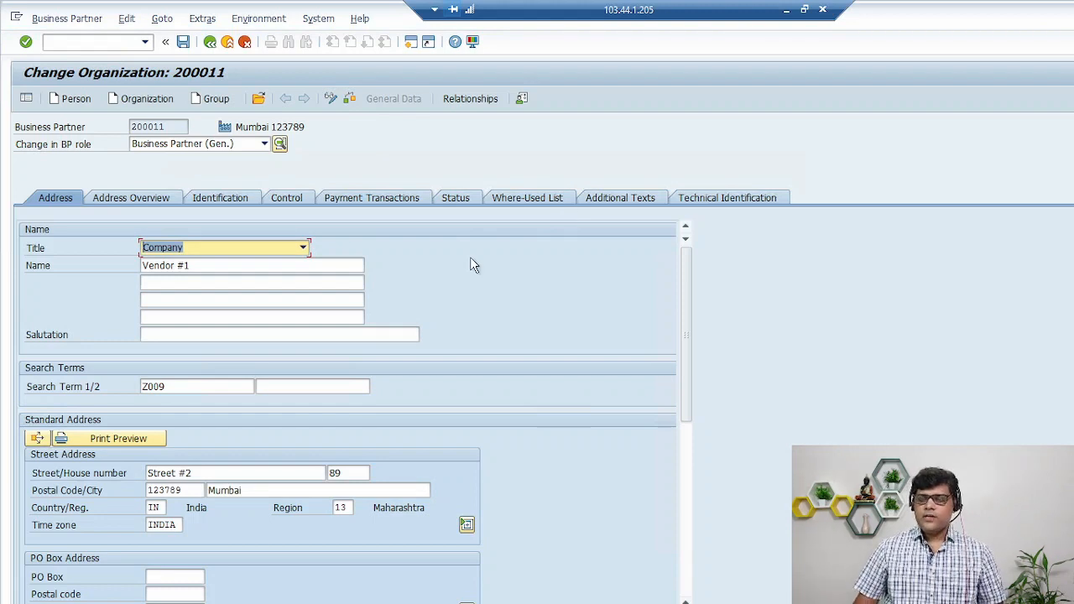
Step: Switch the business partner role of Vendor #1 to Vendor (Maintained)
{"action": "left_click", "coordinate": [225, 144]}
{"action": "left_click", "coordinate": [546, 282]}
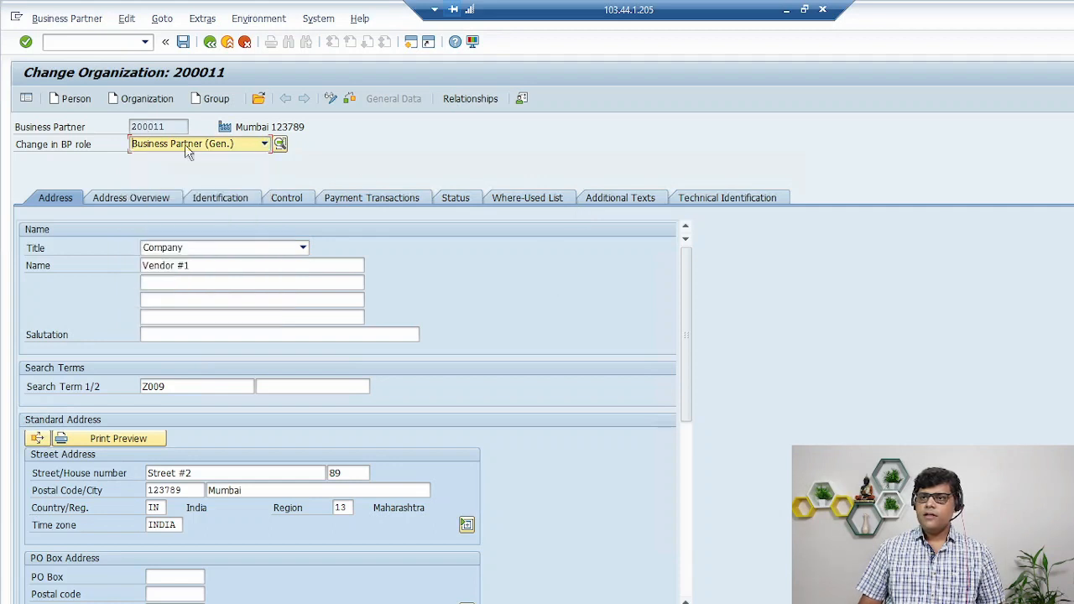
{"action": "left_click", "coordinate": [214, 146]}
{"action": "scroll", "coordinate": [202, 275], "scroll_direction": "down", "scroll_amount": 10}
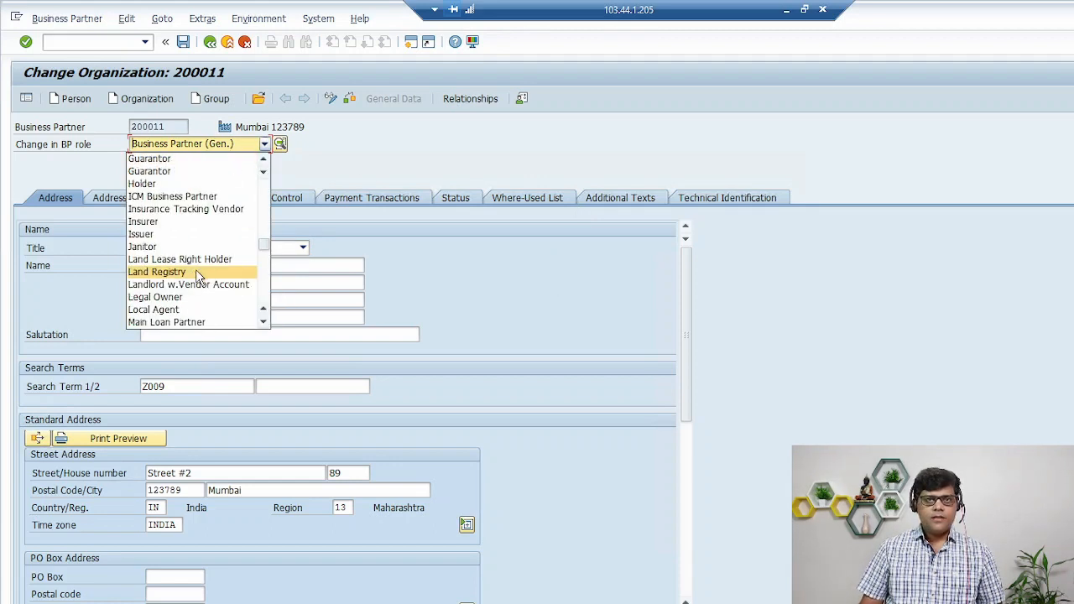
{"action": "scroll", "coordinate": [176, 302], "scroll_direction": "down", "scroll_amount": 10}
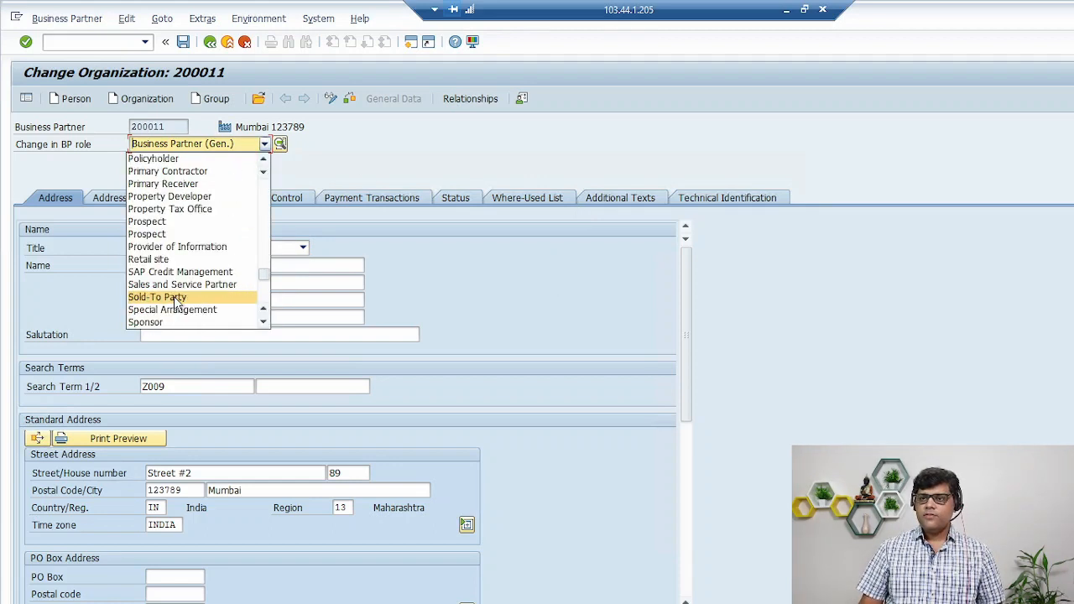
{"action": "scroll", "coordinate": [176, 303], "scroll_direction": "down", "scroll_amount": 4}
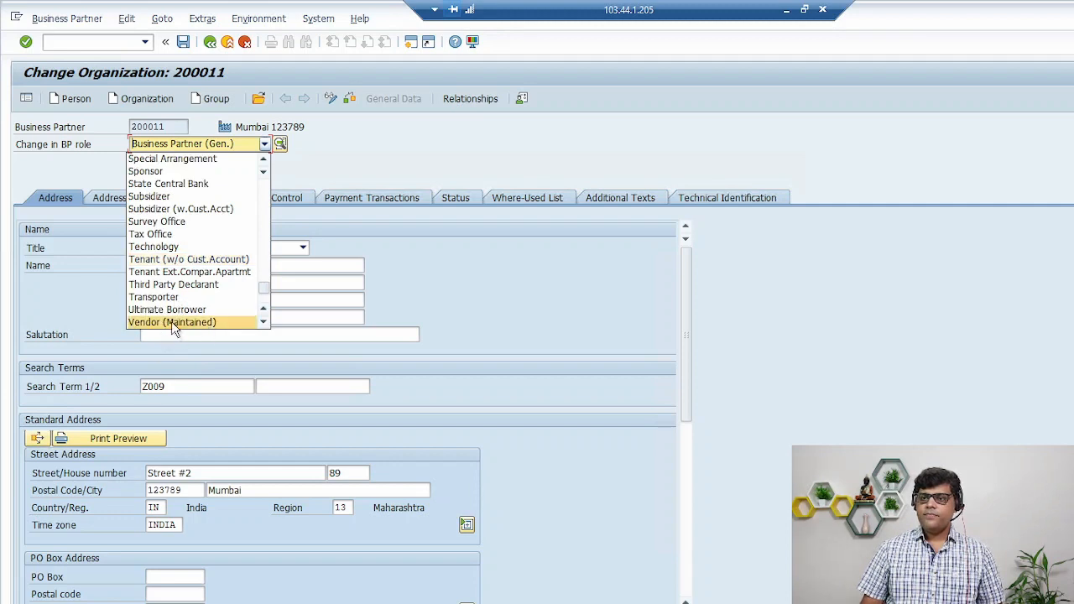
{"action": "scroll", "coordinate": [171, 321], "scroll_direction": "down", "scroll_amount": 1}
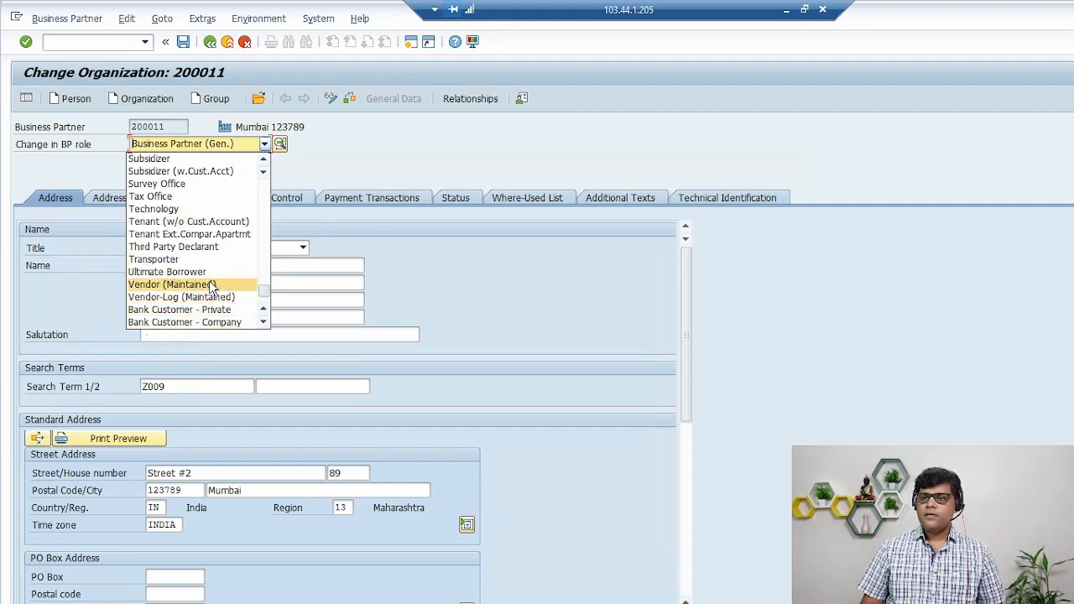
{"action": "left_click", "coordinate": [210, 284]}
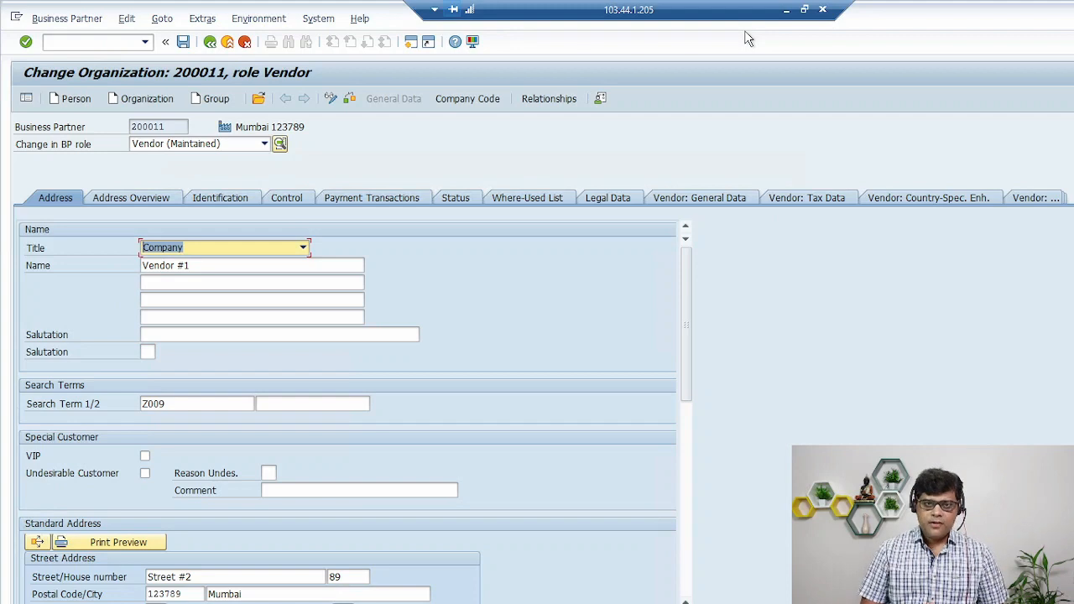
Step: Open the vendor's payment transactions data for company code Z009
{"action": "left_click", "coordinate": [484, 100]}
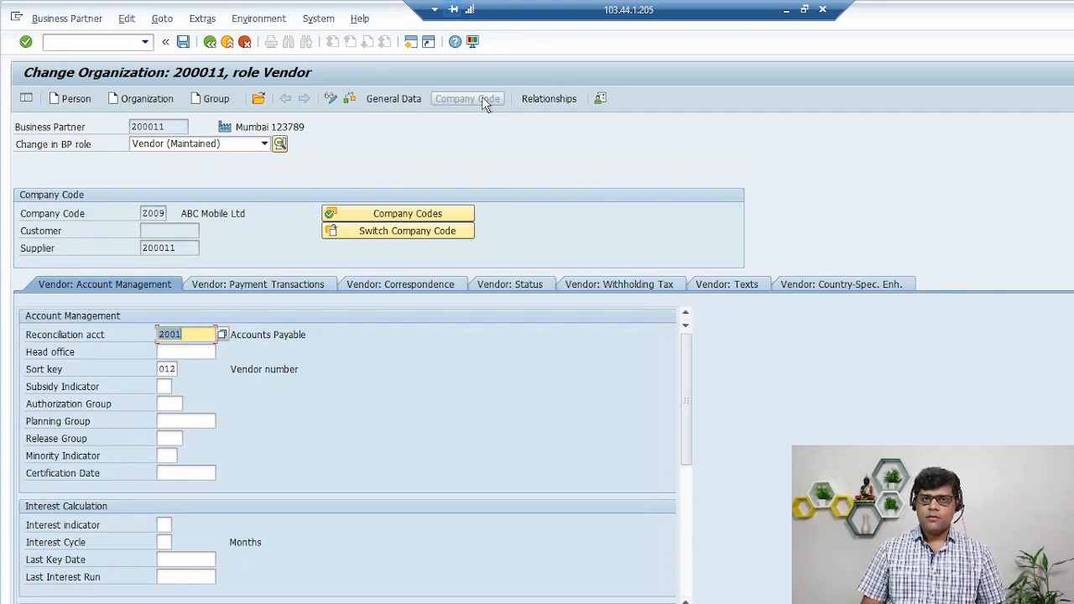
{"action": "left_click", "coordinate": [299, 286]}
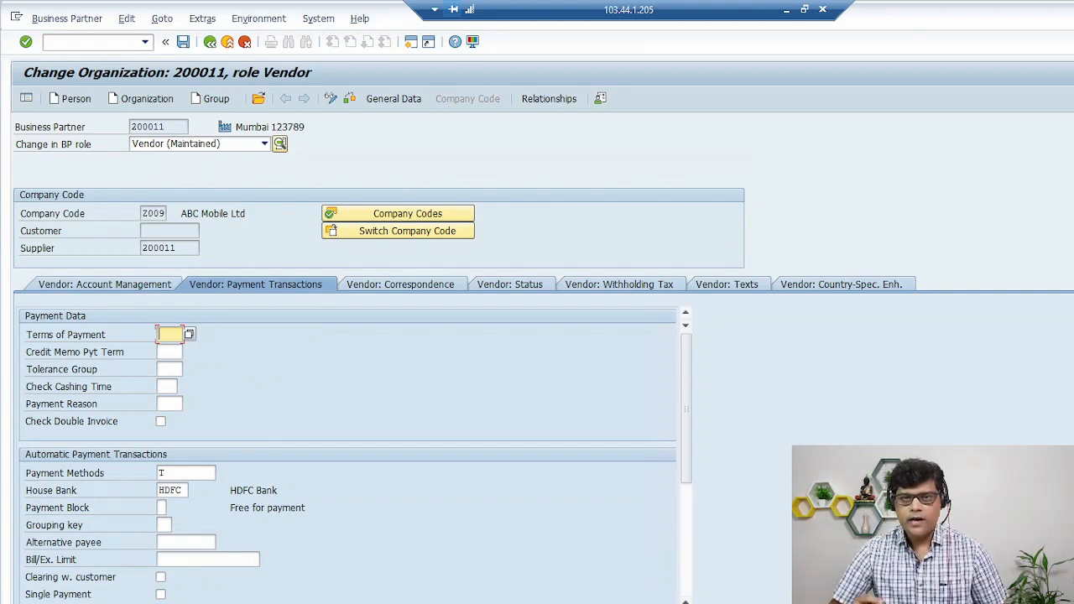
{"action": "mouse_move", "coordinate": [213, 327]}
{"action": "left_mouse_down"}
{"action": "mouse_move", "coordinate": [180, 351]}
{"action": "mouse_move", "coordinate": [207, 368]}
{"action": "left_mouse_up"}
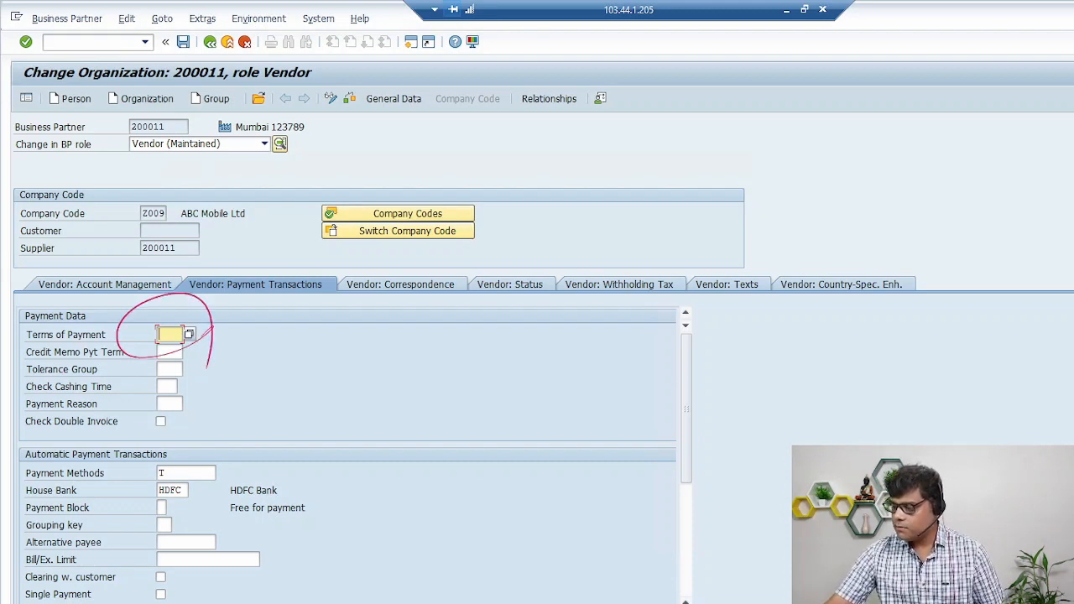
{"action": "key", "text": "Escape"}
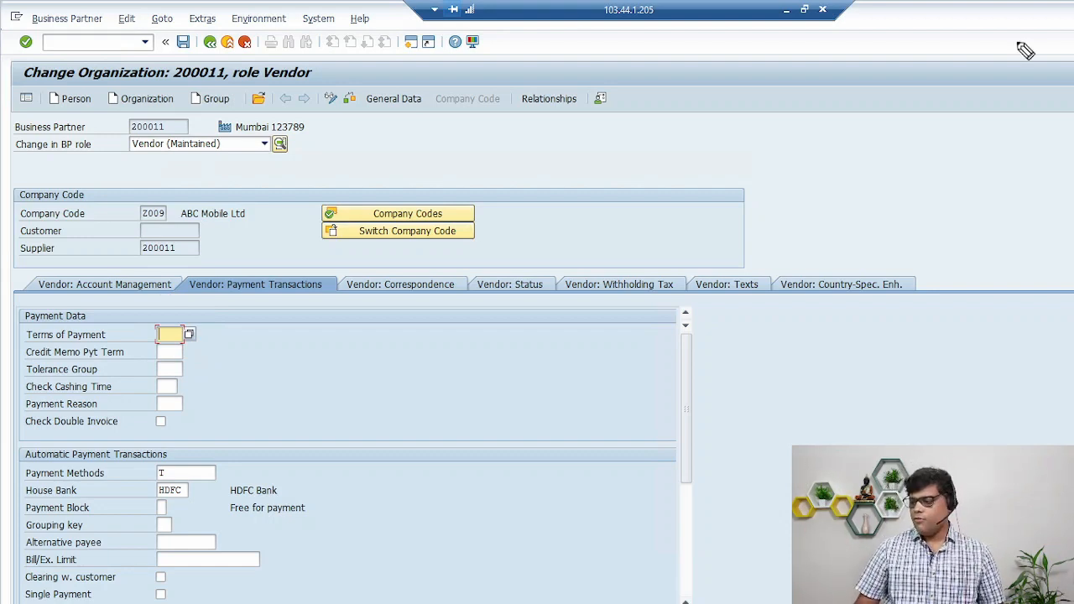
Step: Look up payment term P001, assign it as the vendor's terms of payment, and save the record
{"action": "left_click", "coordinate": [189, 334]}
{"action": "key", "text": "ctrl+f"}
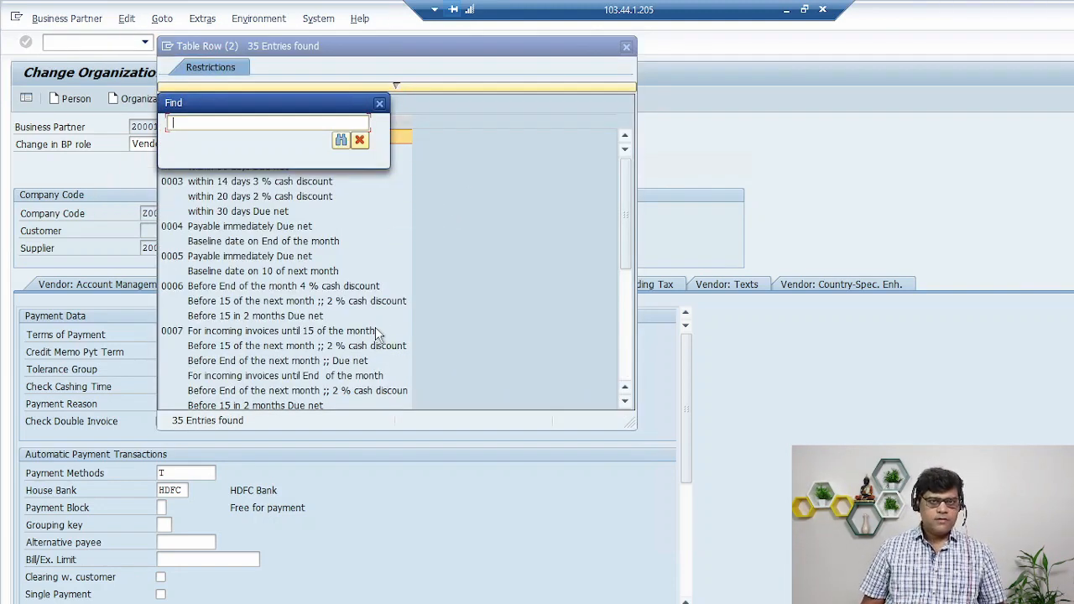
{"action": "type", "text": "p001"}
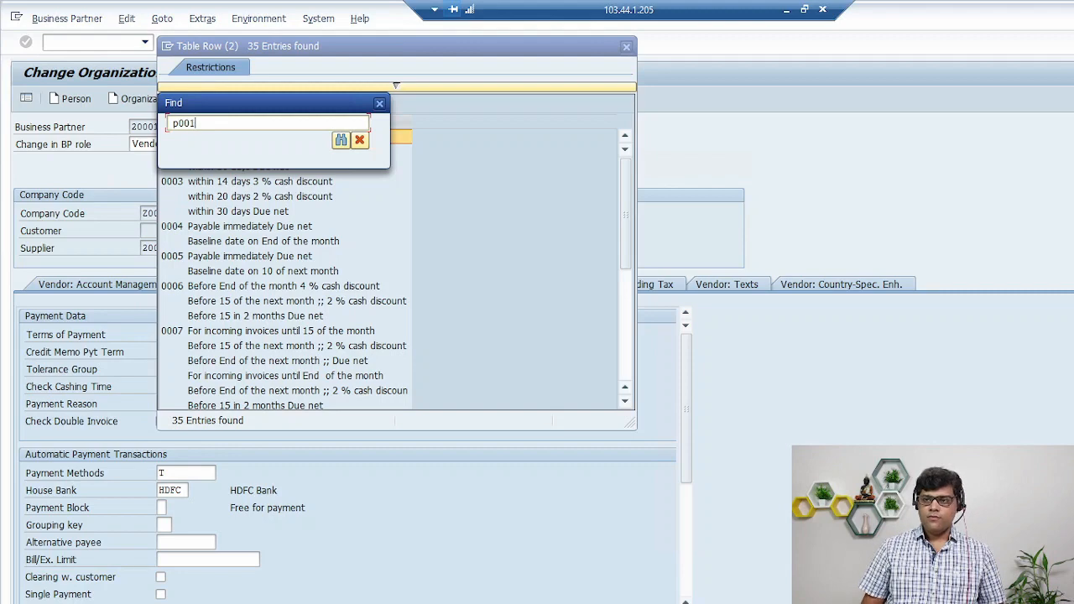
{"action": "key", "text": "Return"}
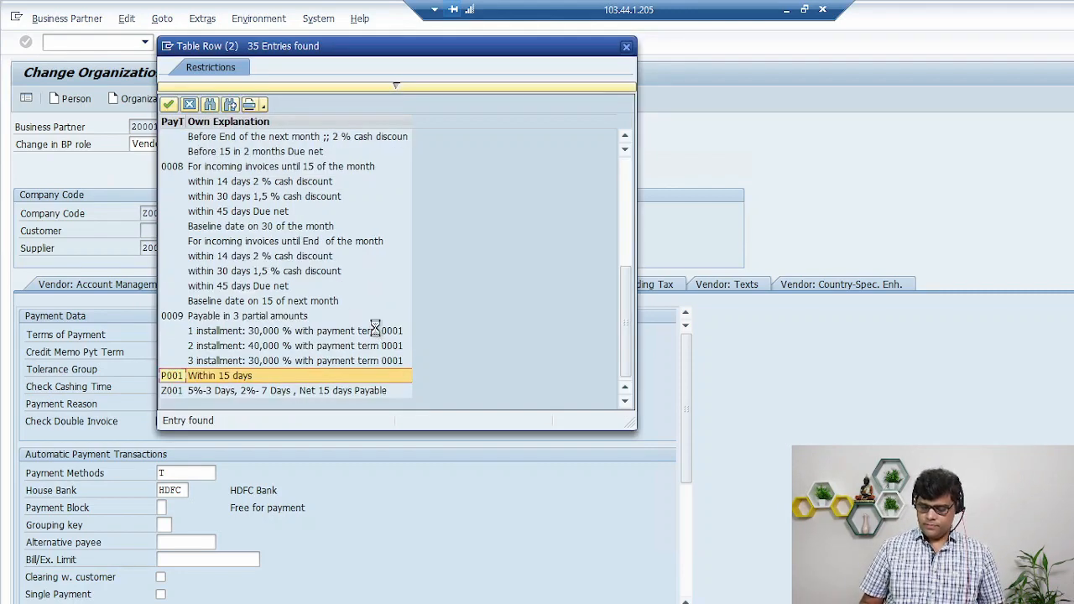
{"action": "key", "text": "Return"}
{"action": "left_click", "coordinate": [183, 42]}
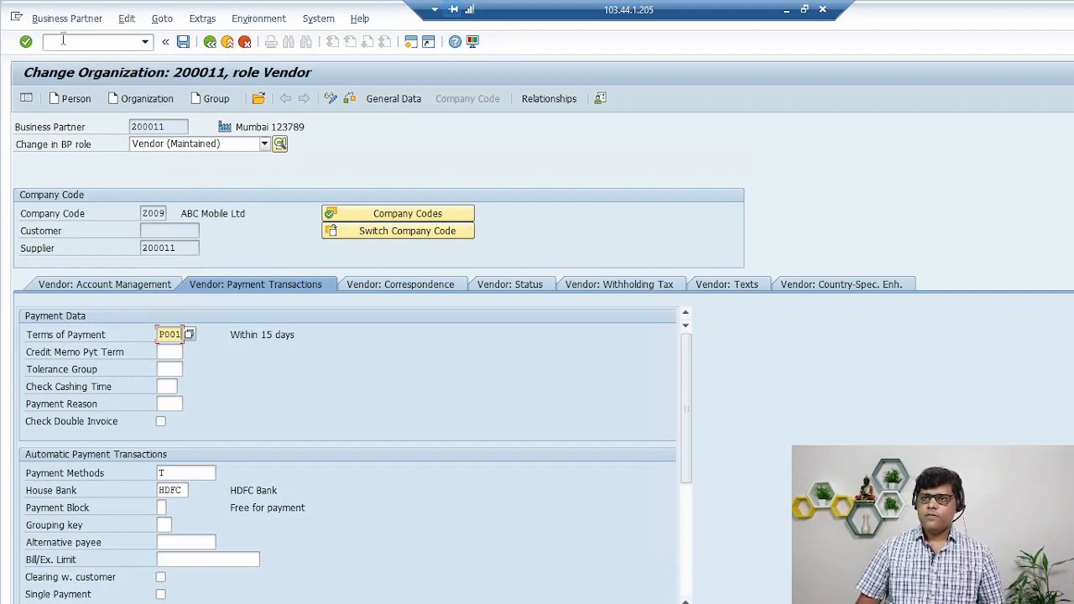
Step: Leave business partner maintenance and start vendor invoice entry from the Accounts Payable document entry functions
{"action": "left_click", "coordinate": [134, 40]}
{"action": "type", "text": "/n"}
{"action": "key", "text": "Return"}
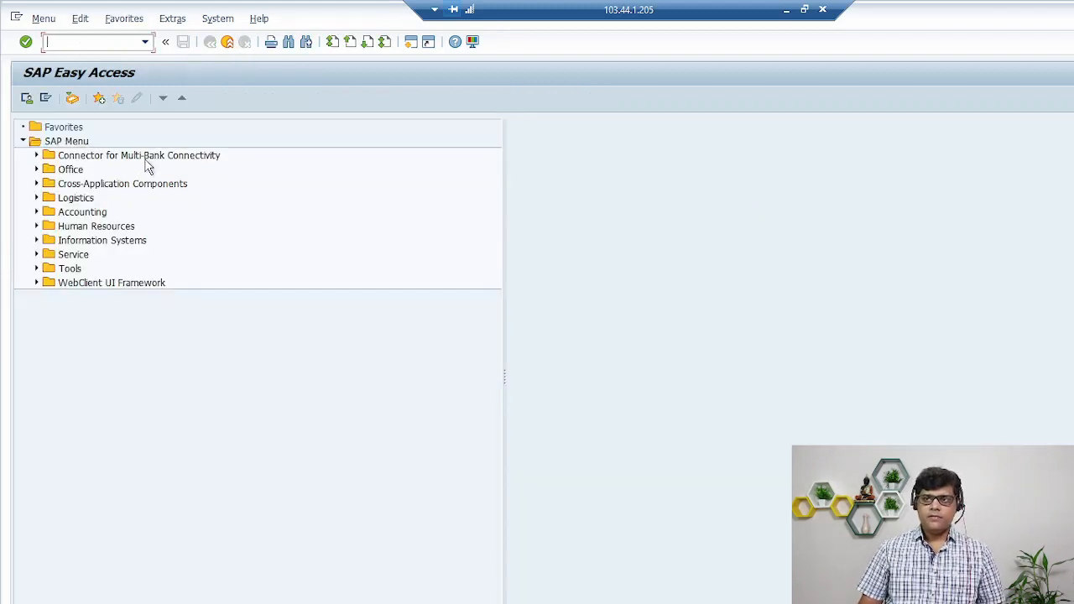
{"action": "left_click", "coordinate": [36, 211]}
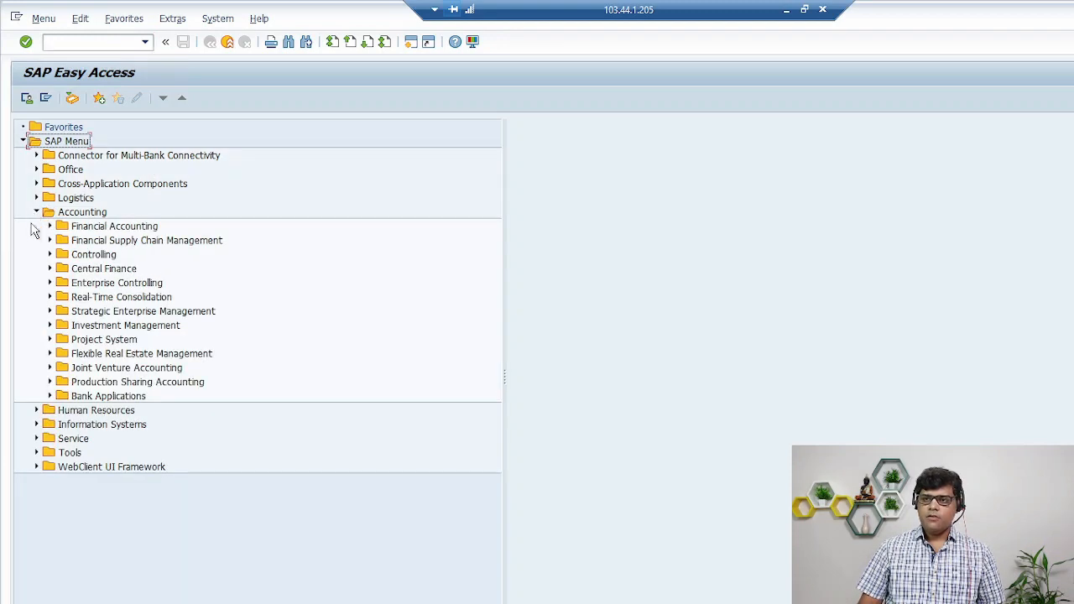
{"action": "left_click", "coordinate": [49, 226]}
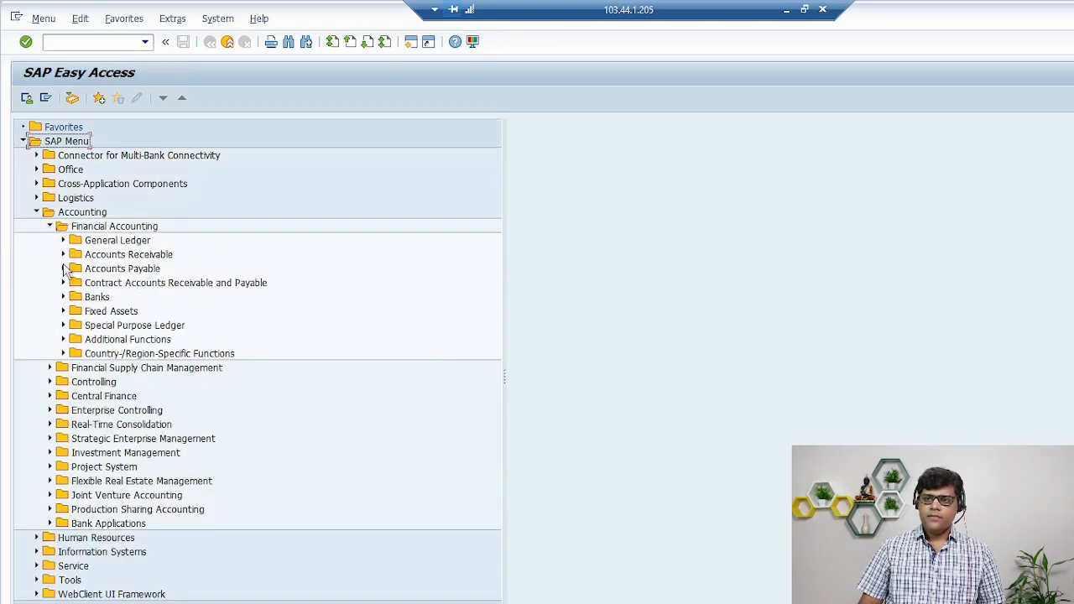
{"action": "left_click", "coordinate": [63, 268]}
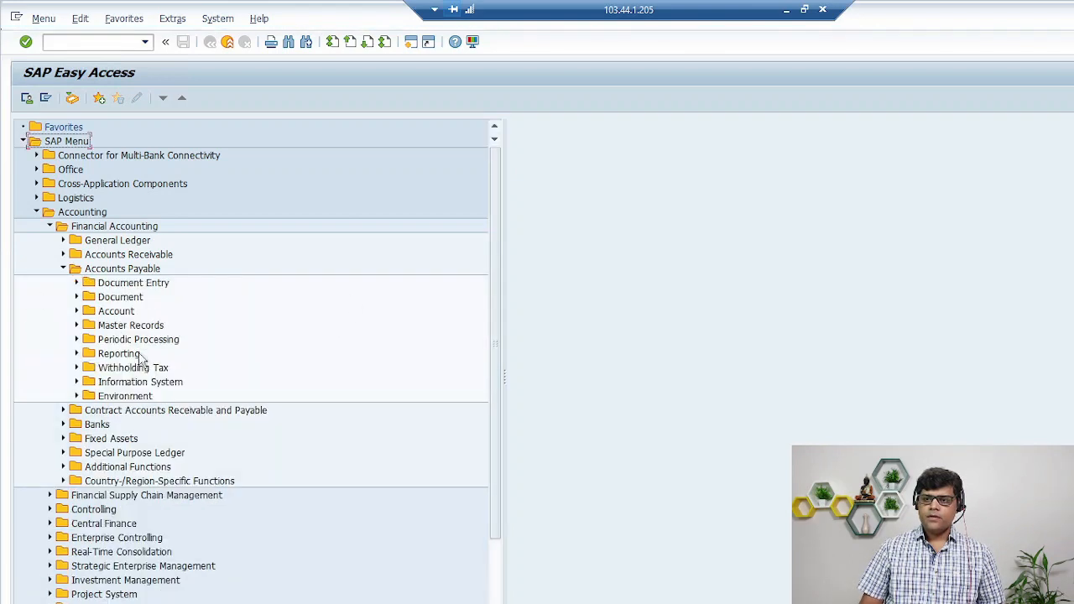
{"action": "left_click", "coordinate": [76, 283]}
{"action": "left_click", "coordinate": [144, 299]}
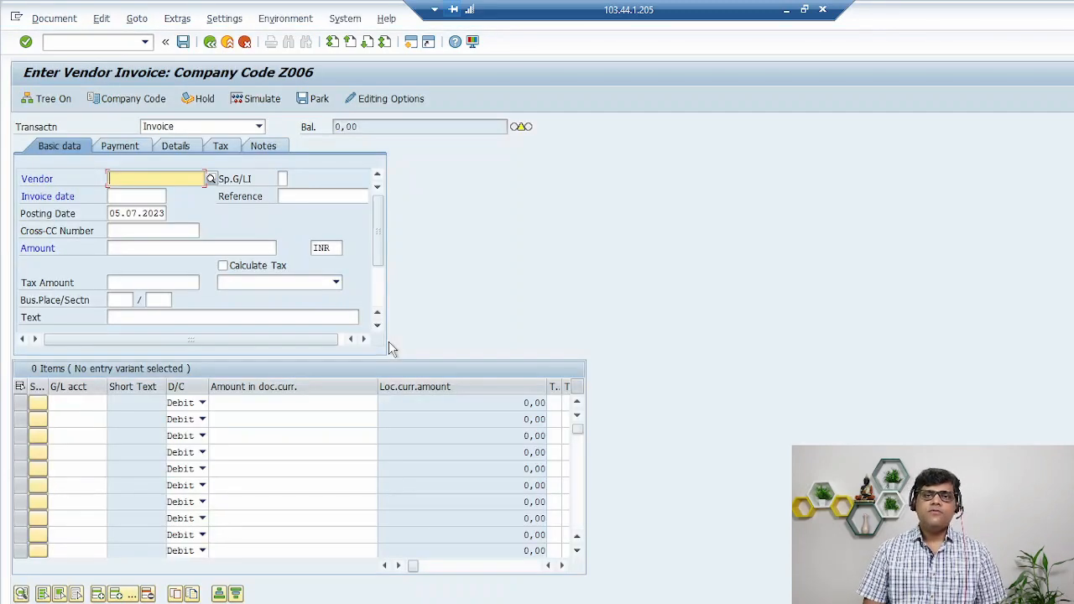
Step: Set the invoice company code to Z009 and choose Vendor #1 from the supplier search
{"action": "left_click", "coordinate": [211, 178]}
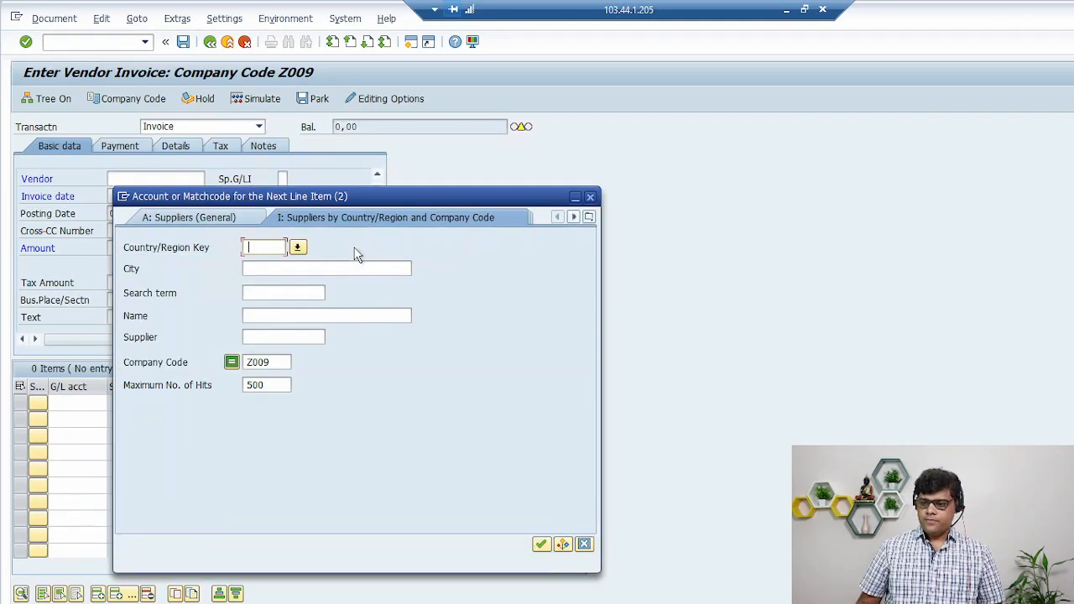
{"action": "key", "text": "Return"}
{"action": "double_click", "coordinate": [307, 134]}
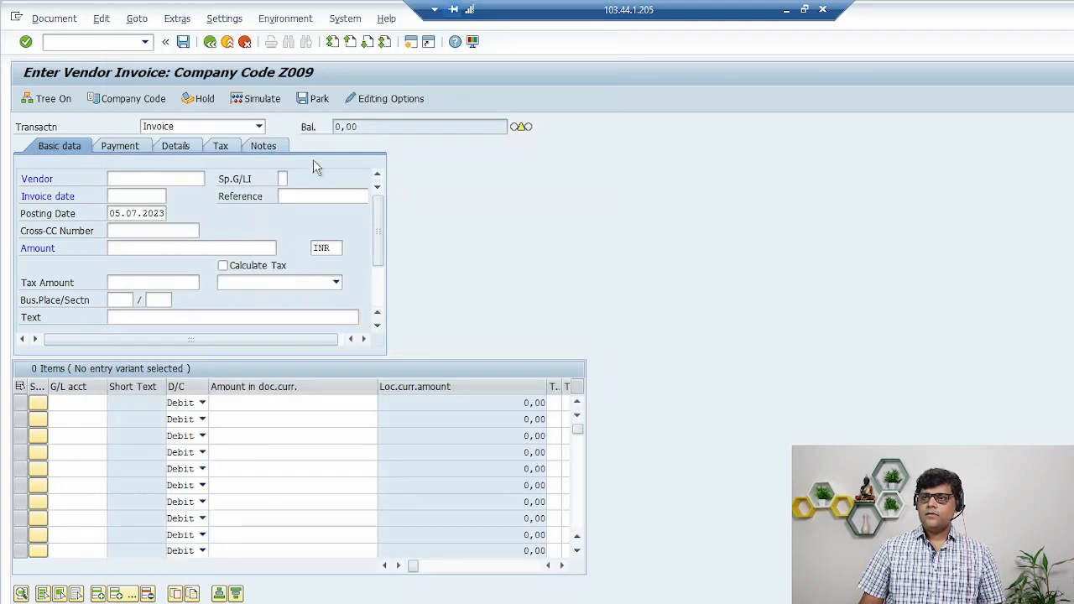
{"action": "key", "text": "Tab"}
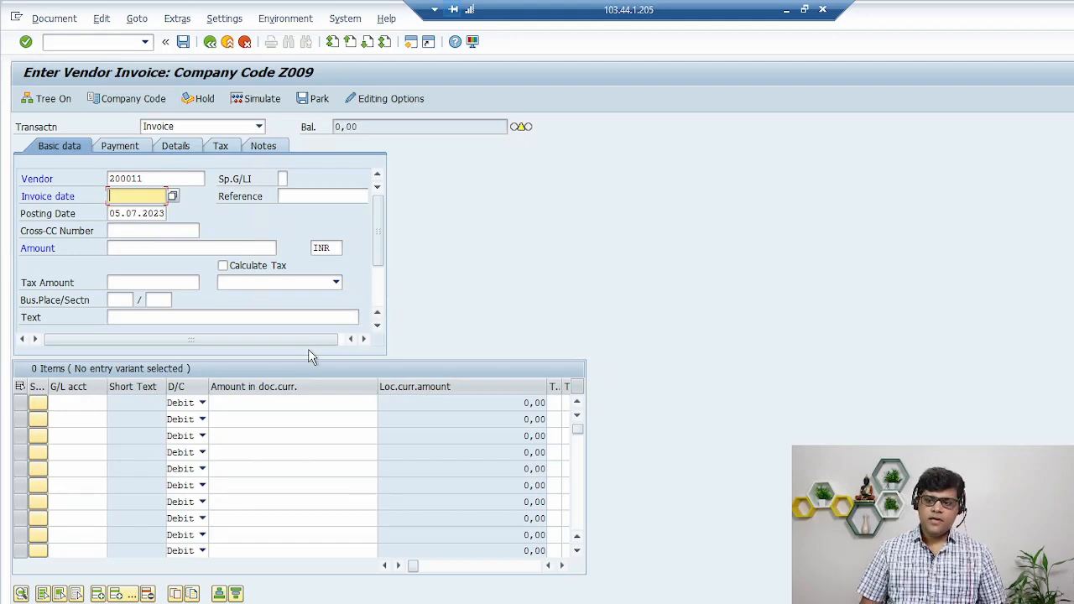
Step: Check the baseline date default and number of days of payment term P001 in its session, and return to the vendor invoice
{"action": "left_click", "coordinate": [298, 602]}
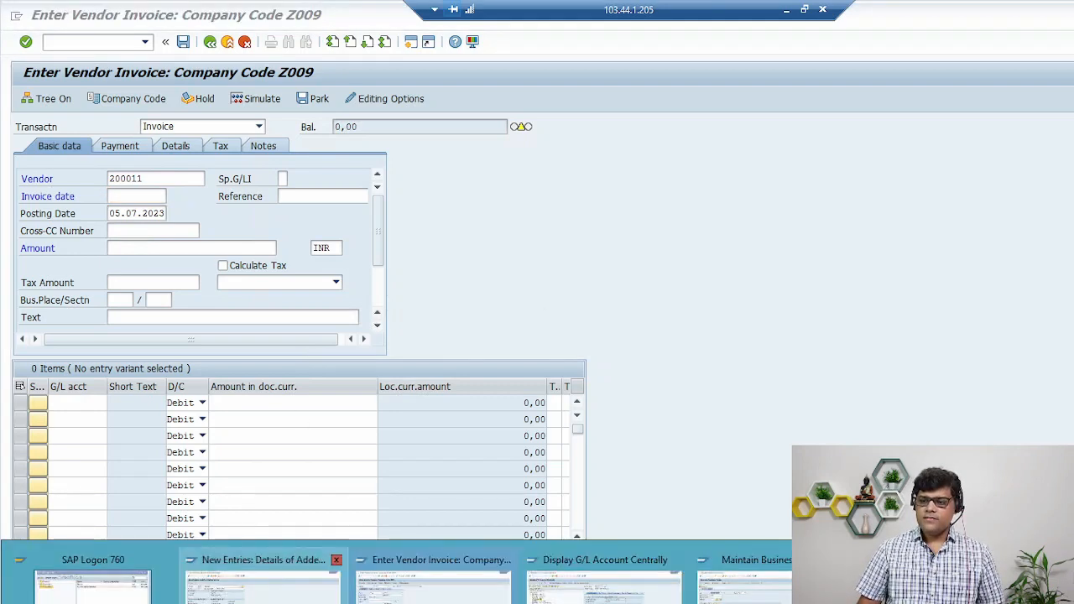
{"action": "left_click", "coordinate": [263, 579]}
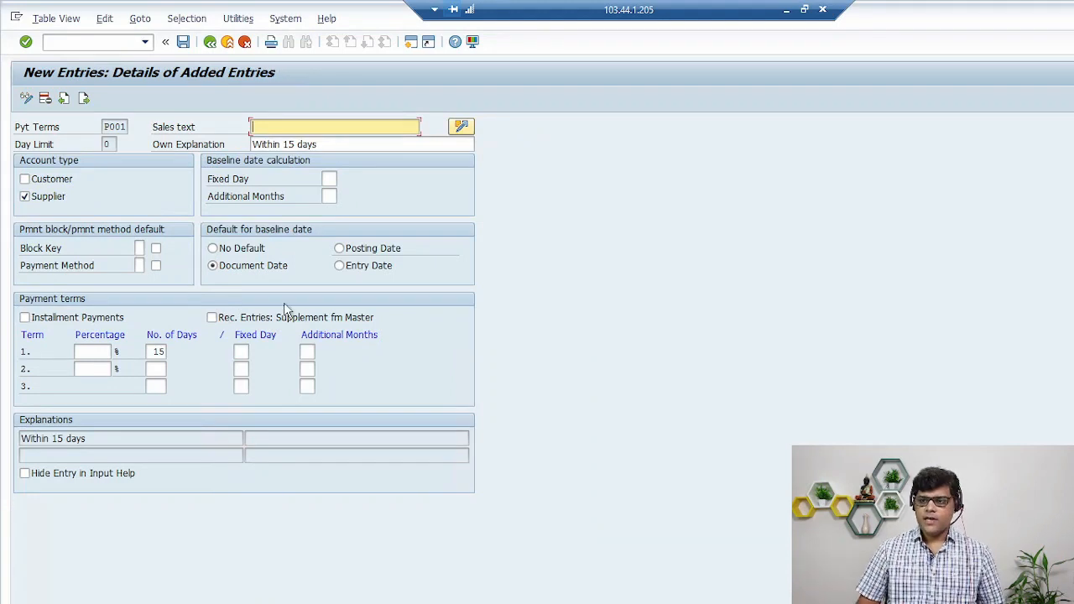
{"action": "left_click", "coordinate": [285, 602]}
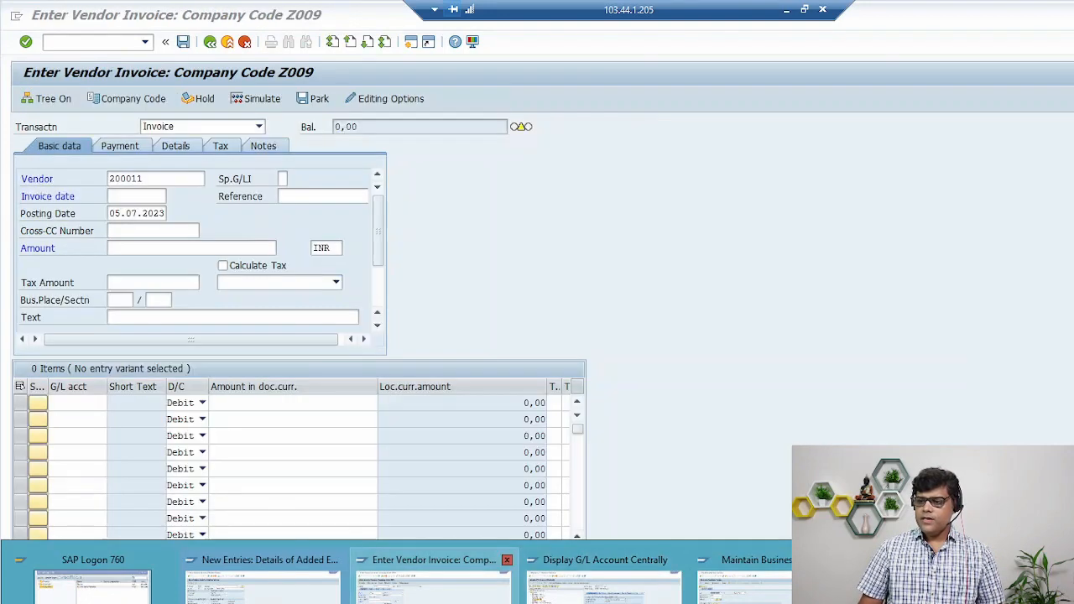
{"action": "left_click", "coordinate": [433, 583]}
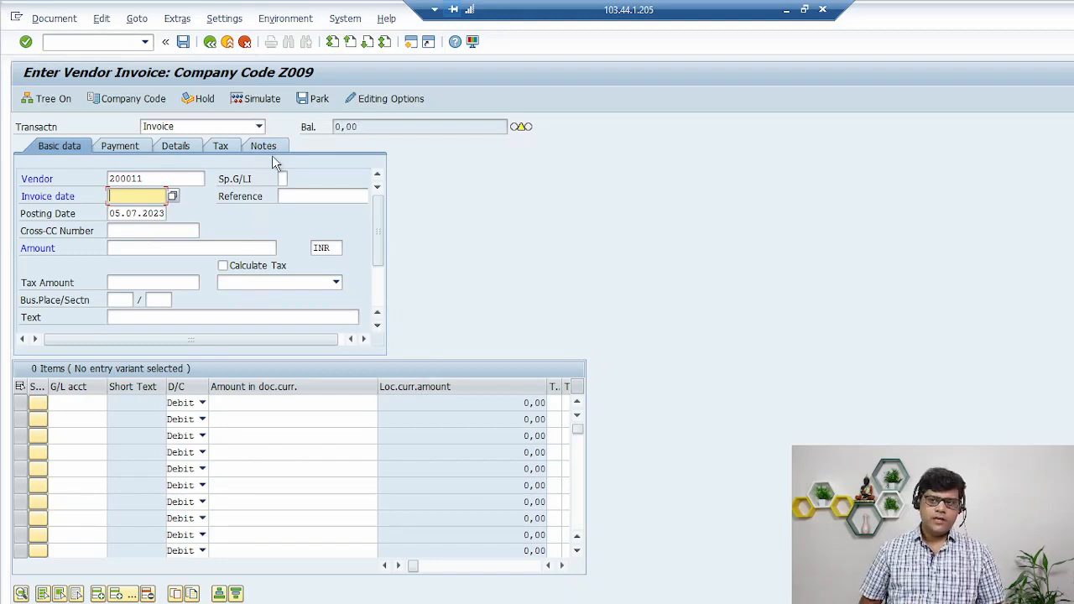
Step: Set the invoice date to 04.07.2023 and the invoice amount to 2000 INR
{"action": "key", "text": "F4"}
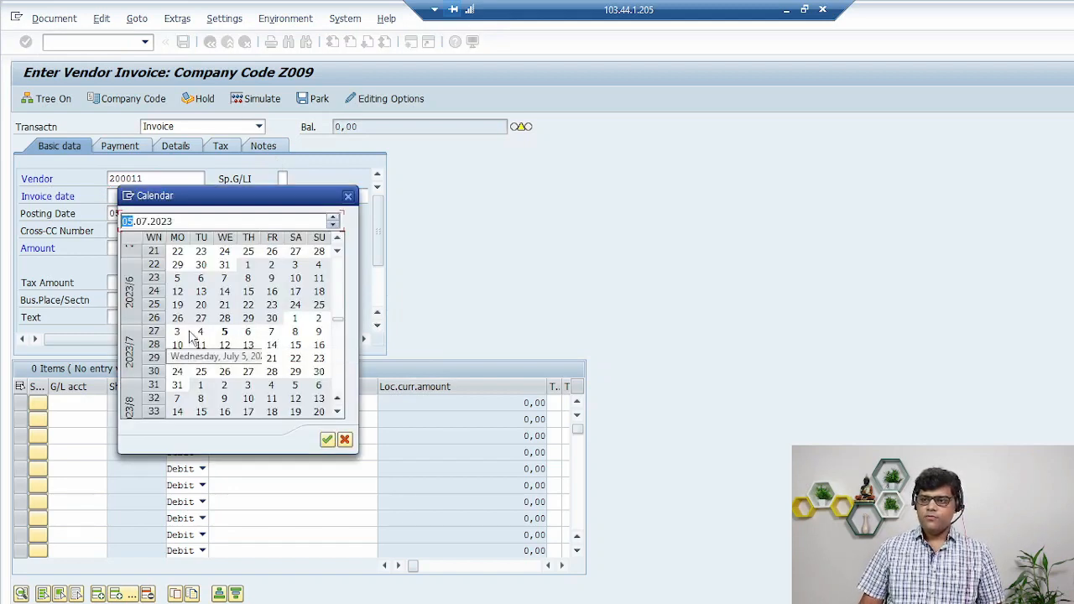
{"action": "double_click", "coordinate": [206, 331]}
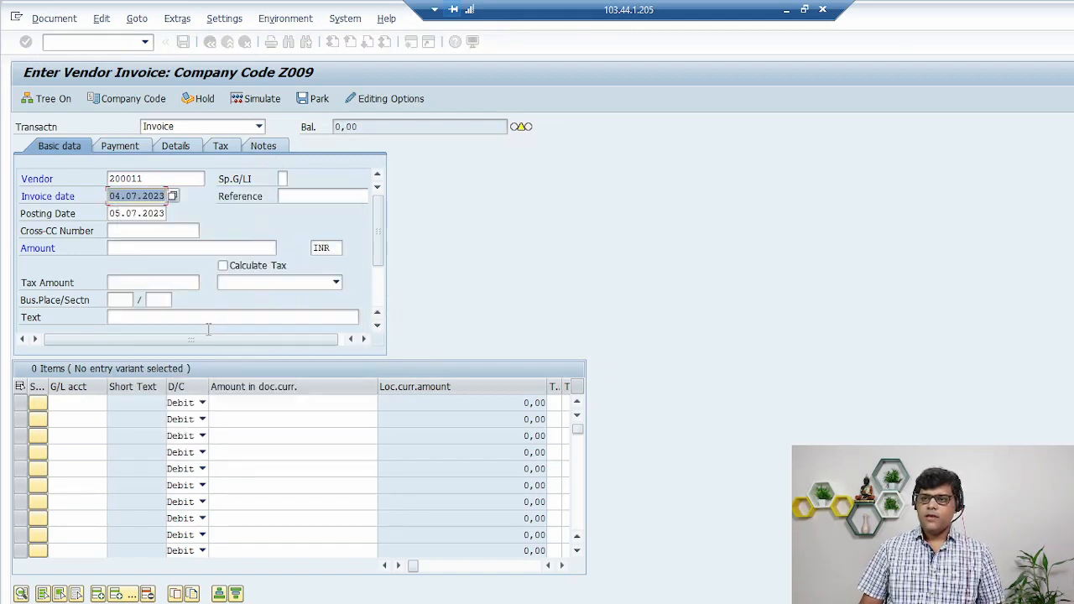
{"action": "left_click", "coordinate": [136, 250]}
{"action": "type", "text": "00"}
{"action": "key", "text": "Tab"}
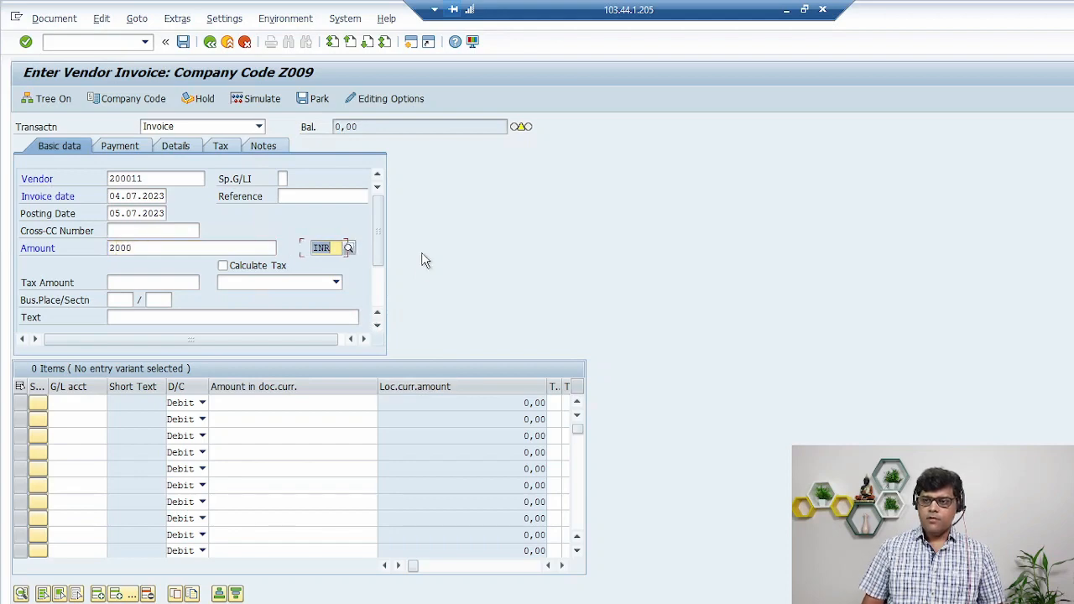
Step: Find the Gas G/L account for the first debit item, enter * as its amount, and validate the invoice
{"action": "left_click", "coordinate": [99, 405]}
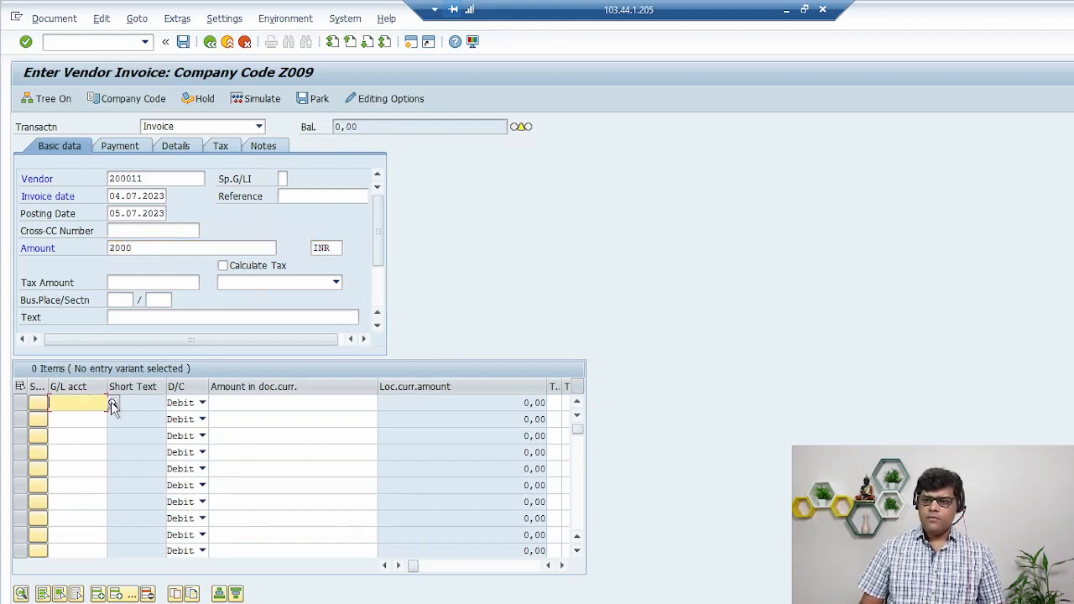
{"action": "left_click", "coordinate": [112, 404]}
{"action": "key", "text": "Return"}
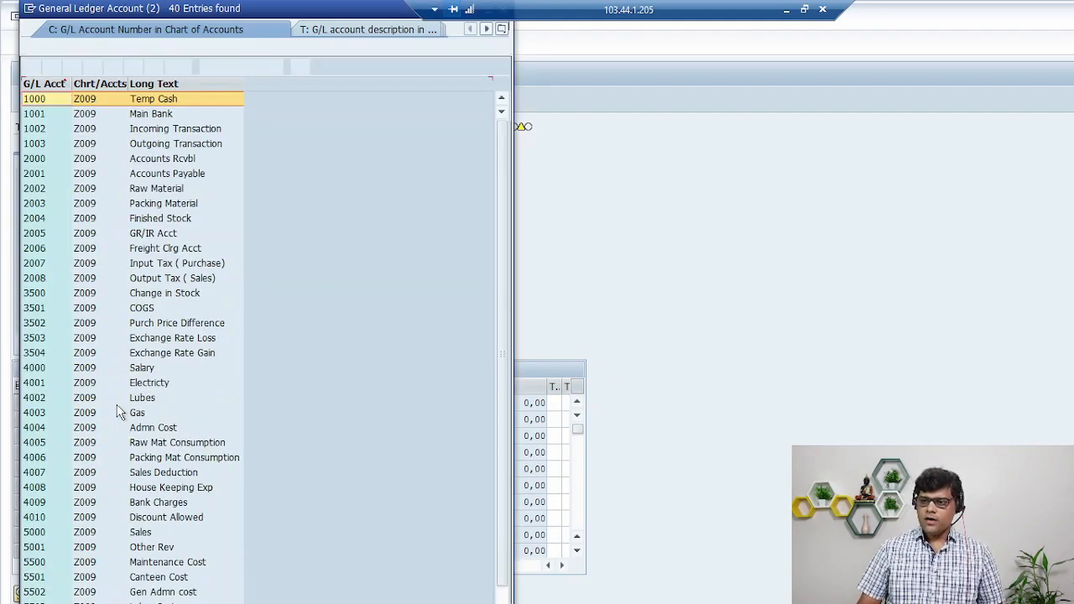
{"action": "key", "text": "ctrl+f"}
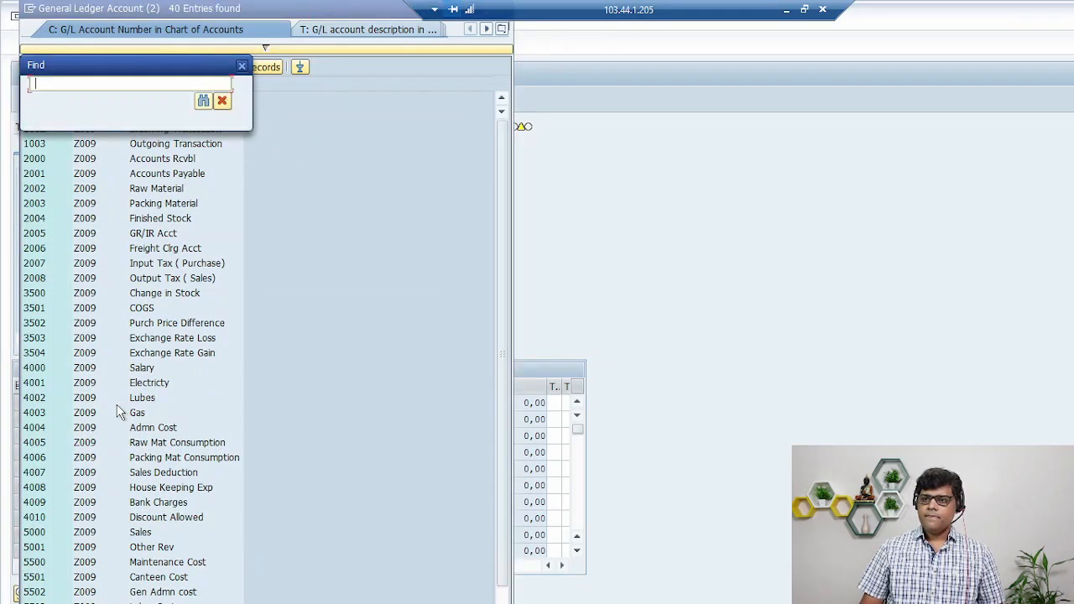
{"action": "type", "text": "gas"}
{"action": "key", "text": "Return"}
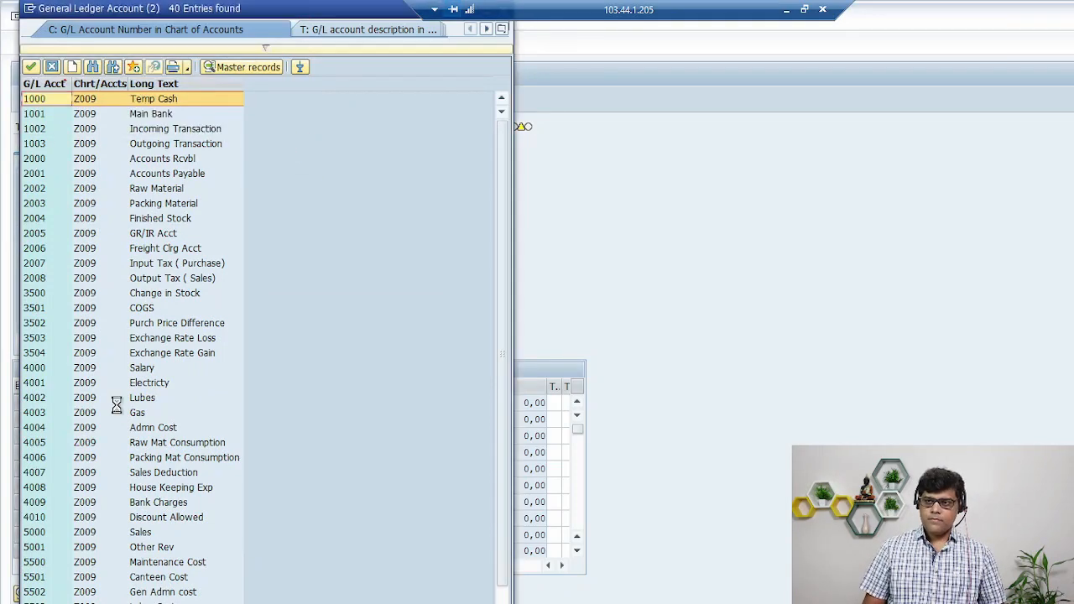
{"action": "key", "text": "Return"}
{"action": "key", "text": "Tab"}
{"action": "key", "text": "Tab"}
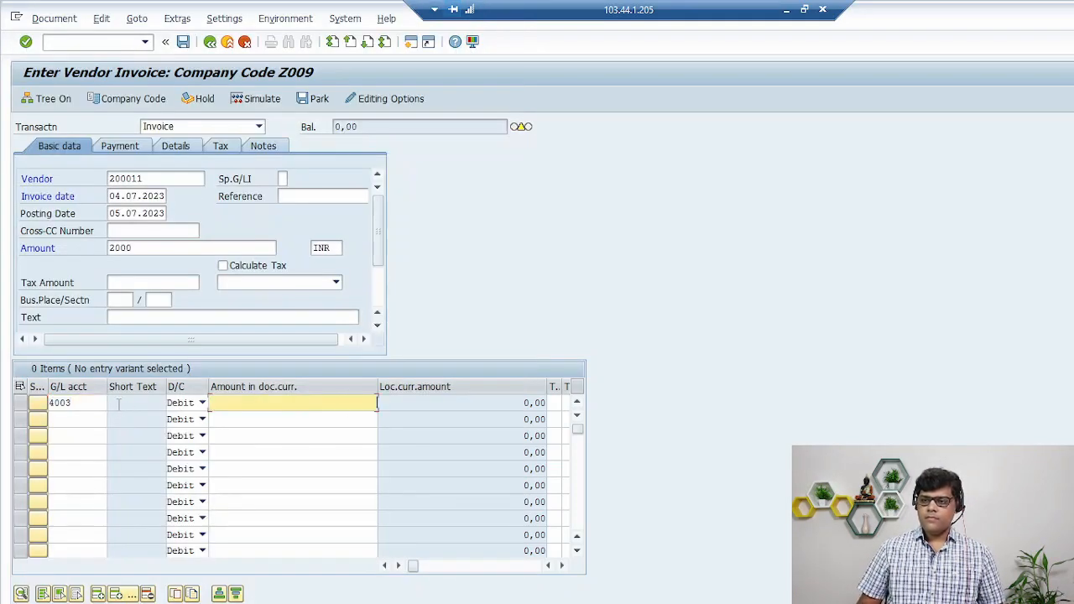
{"action": "type", "text": "*"}
{"action": "key", "text": "Return"}
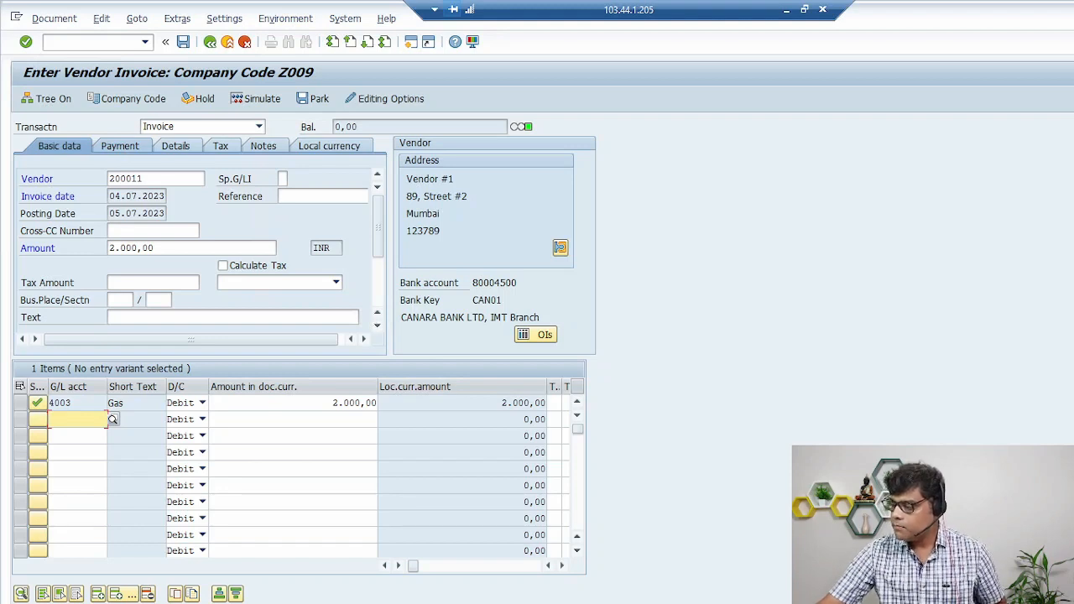
Step: Review the invoice's payment terms, baseline date and due date, and post the vendor invoice
{"action": "left_click_drag", "start_coordinate": [132, 159], "coordinate": [149, 165]}
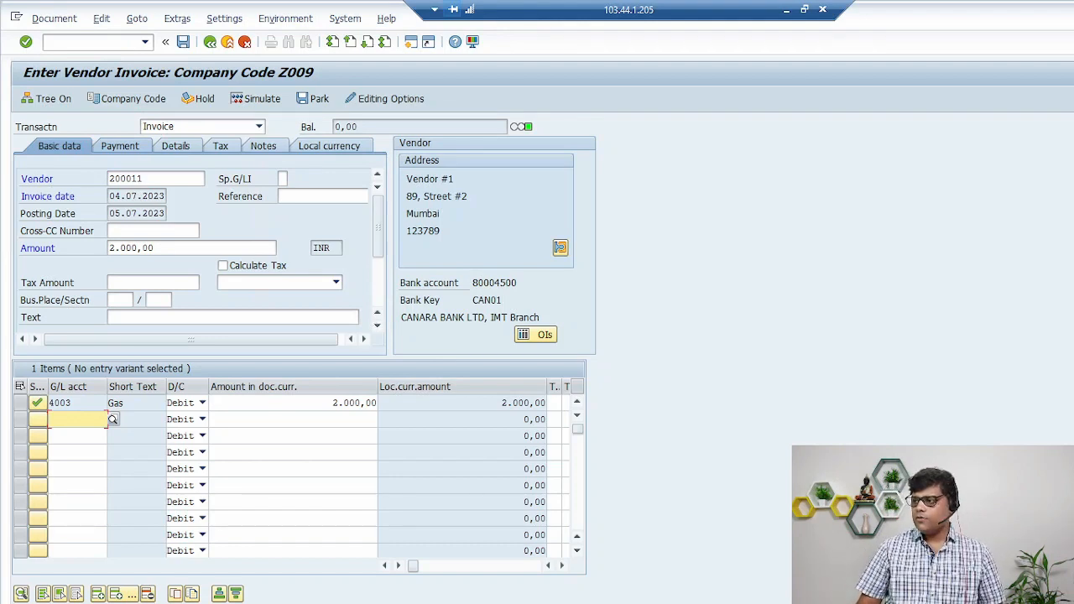
{"action": "left_click", "coordinate": [126, 147]}
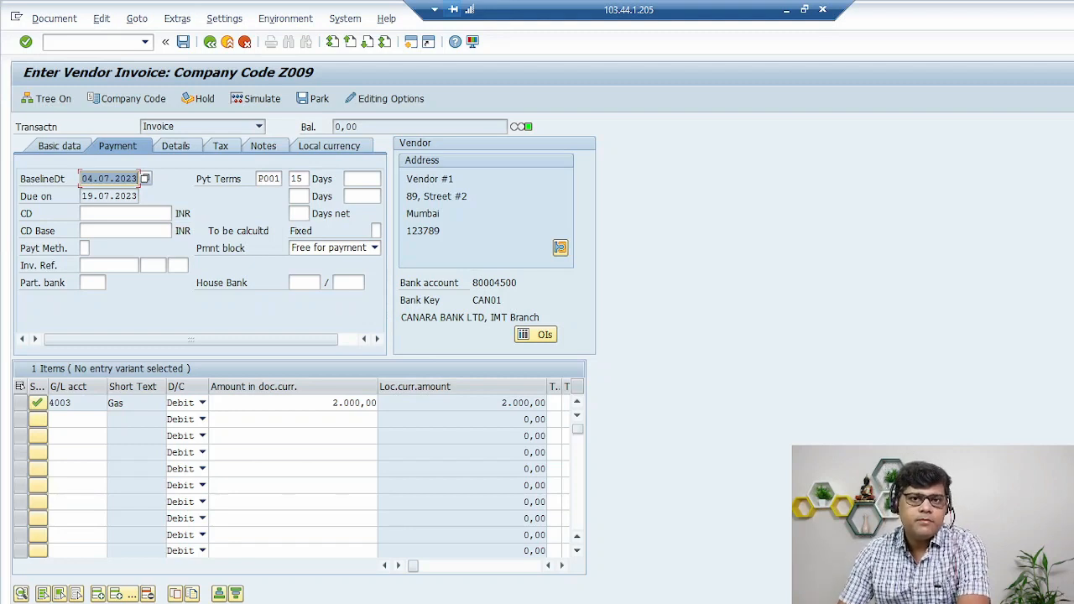
{"action": "mouse_move", "coordinate": [292, 196]}
{"action": "left_mouse_down"}
{"action": "mouse_move", "coordinate": [227, 224]}
{"action": "mouse_move", "coordinate": [293, 239]}
{"action": "left_mouse_up"}
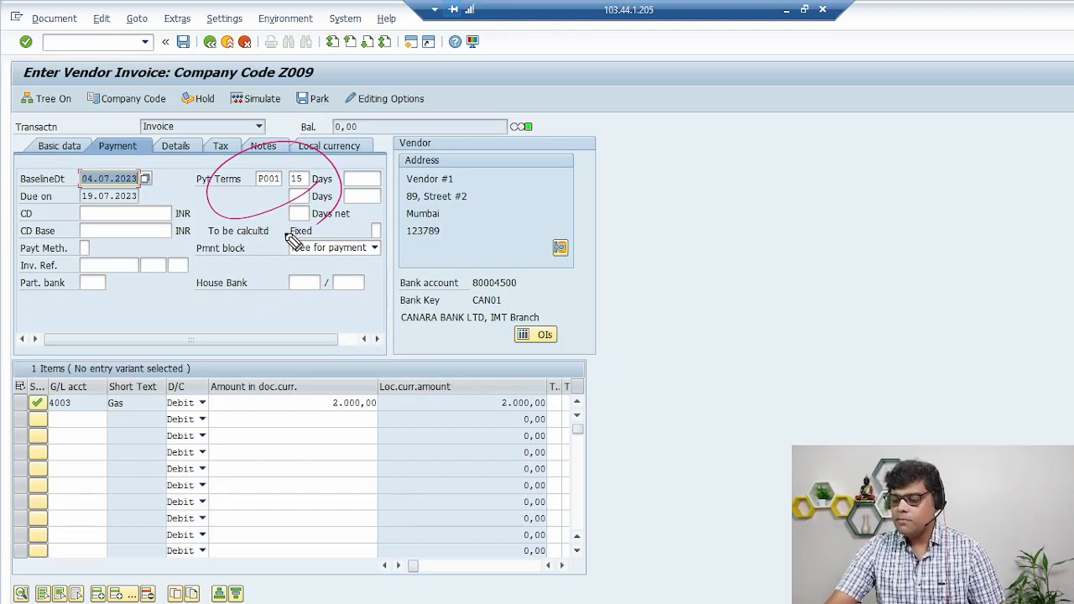
{"action": "left_click_drag", "start_coordinate": [154, 204], "coordinate": [210, 177]}
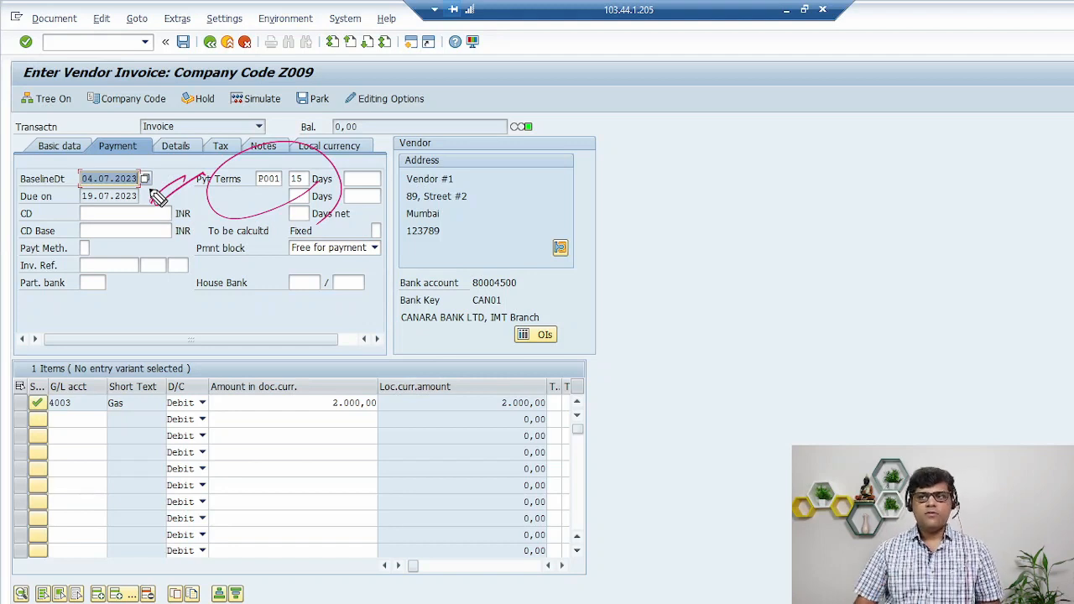
{"action": "key", "text": "e"}
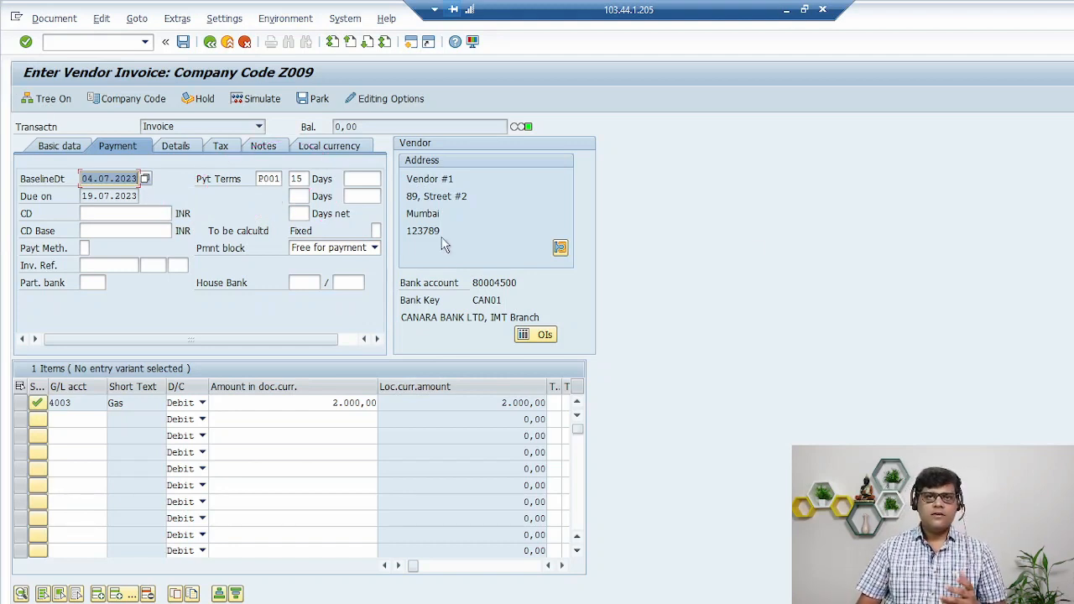
{"action": "left_click", "coordinate": [183, 42]}
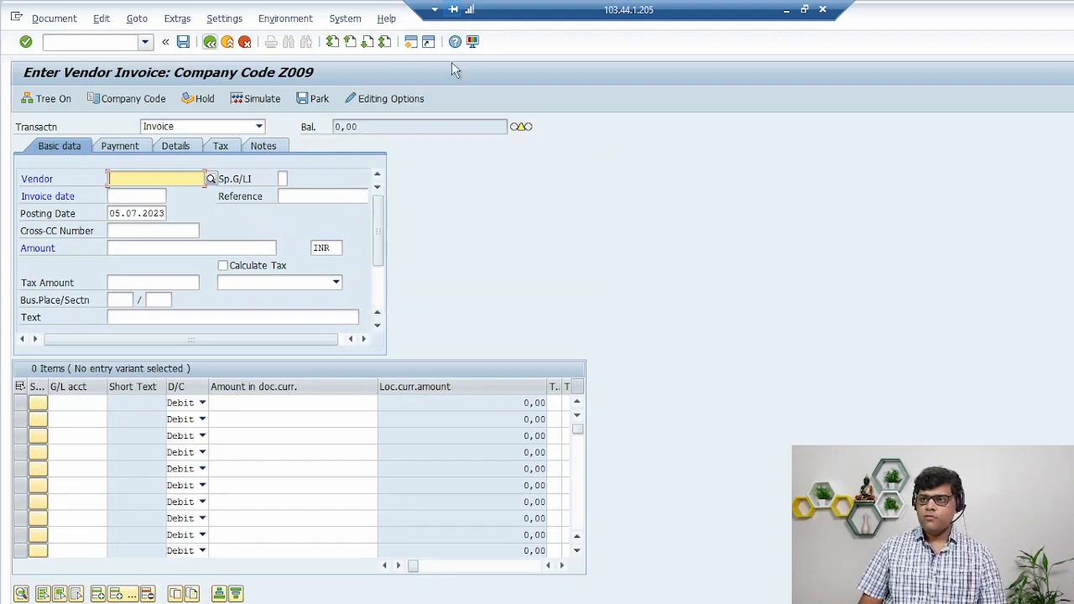
Step: Open the vendor line item display with transaction FBL1N in a new session
{"action": "left_click", "coordinate": [410, 42]}
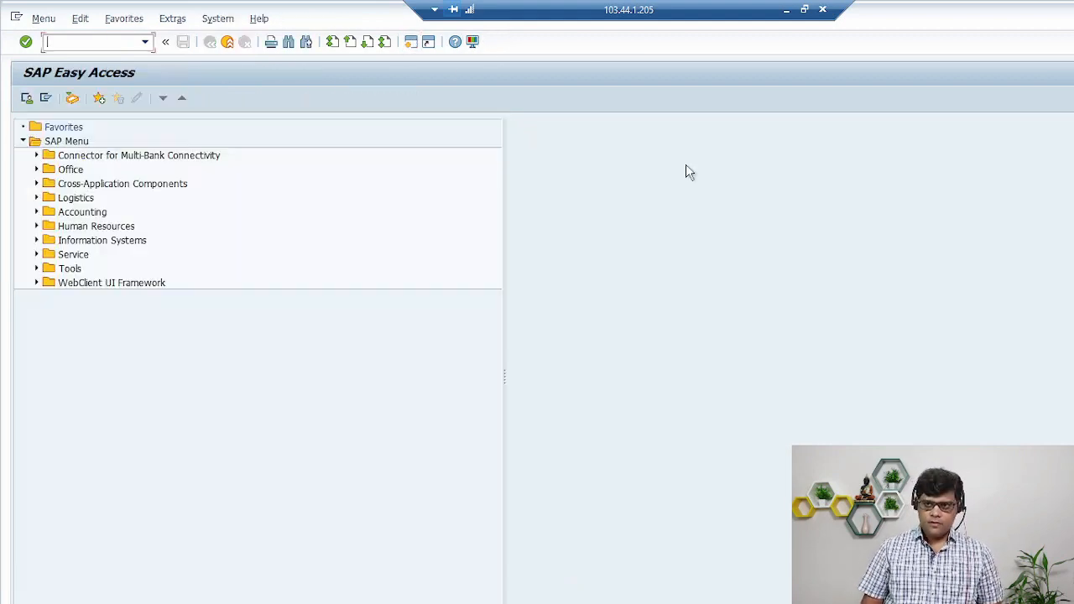
{"action": "type", "text": "FBL1N"}
{"action": "key", "text": "Return"}
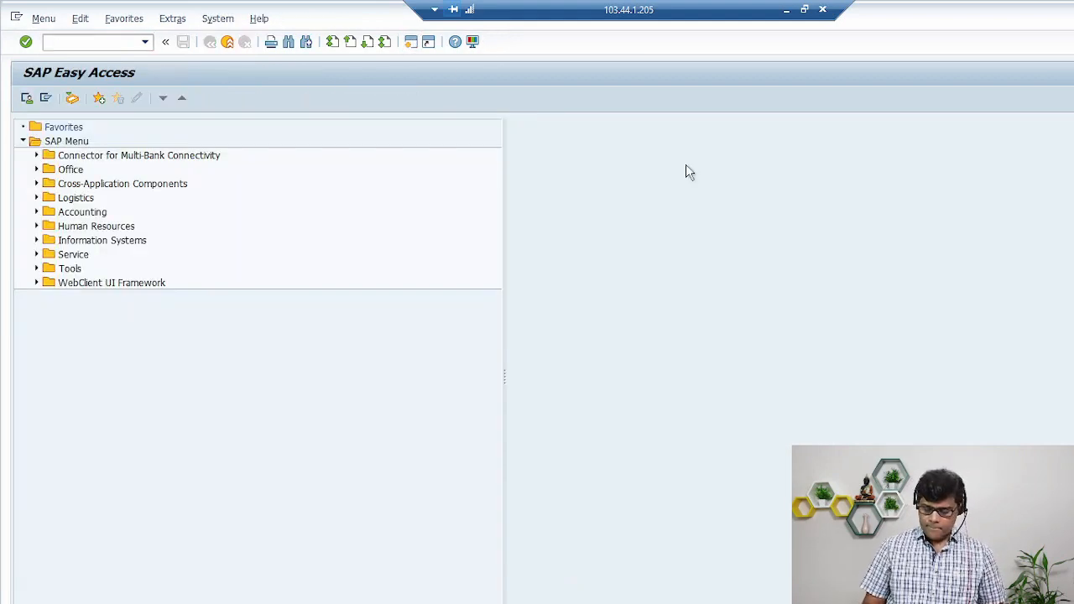
Step: List all items of Vendor #1 in company code Z009, finding the supplier by country key IN
{"action": "left_click", "coordinate": [72, 437]}
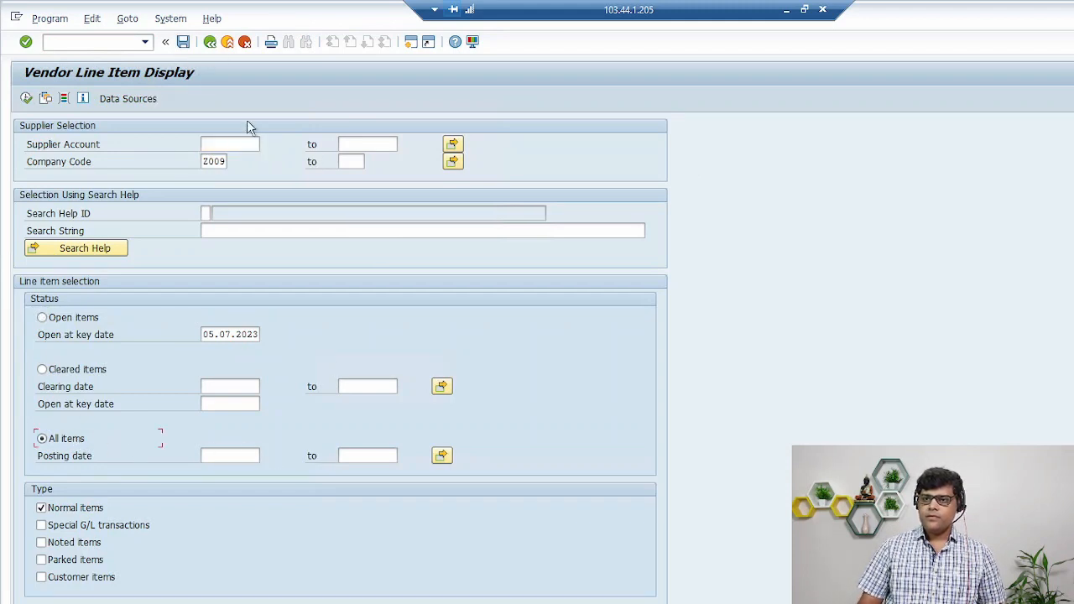
{"action": "left_click", "coordinate": [251, 145]}
{"action": "left_click", "coordinate": [265, 145]}
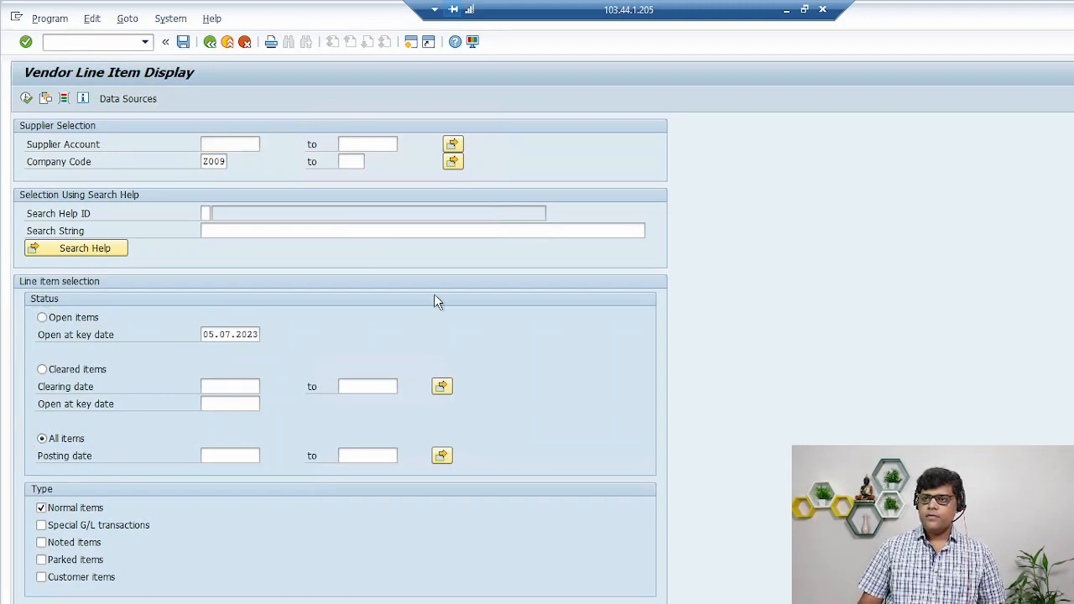
{"action": "type", "text": "IN"}
{"action": "key", "text": "Return"}
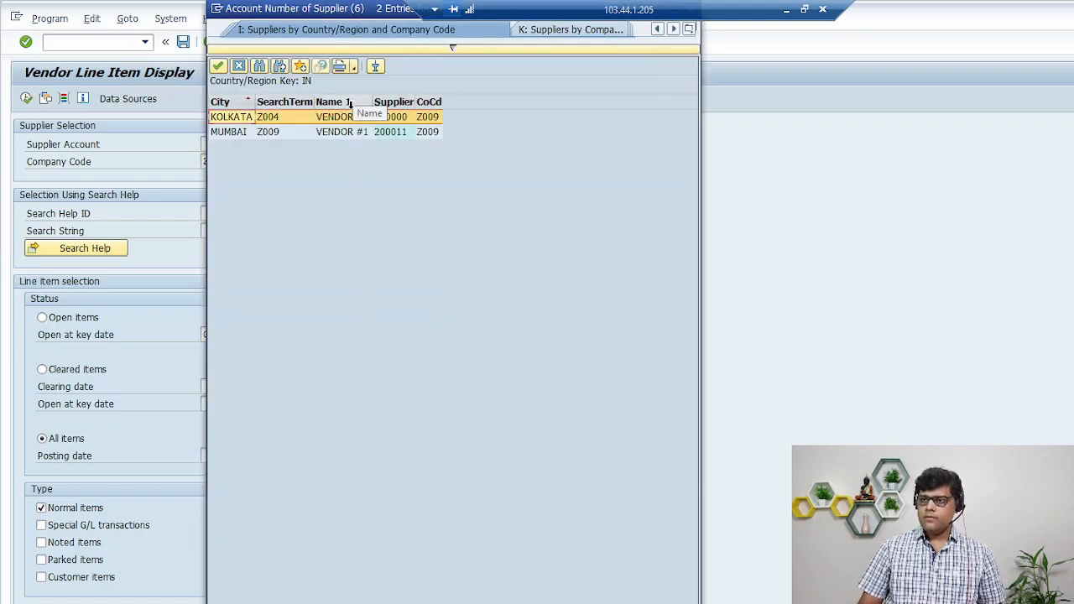
{"action": "double_click", "coordinate": [353, 133]}
{"action": "left_click", "coordinate": [26, 98]}
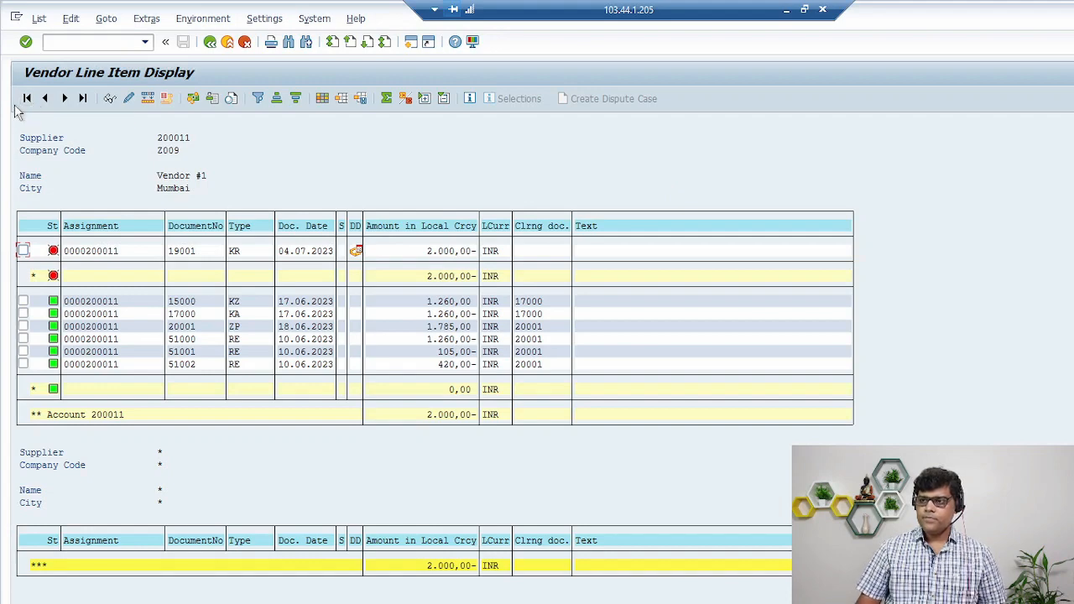
Step: Find the hidden field Net Due Date with the search text NET DUE and add it to the line item layout
{"action": "double_click", "coordinate": [457, 251]}
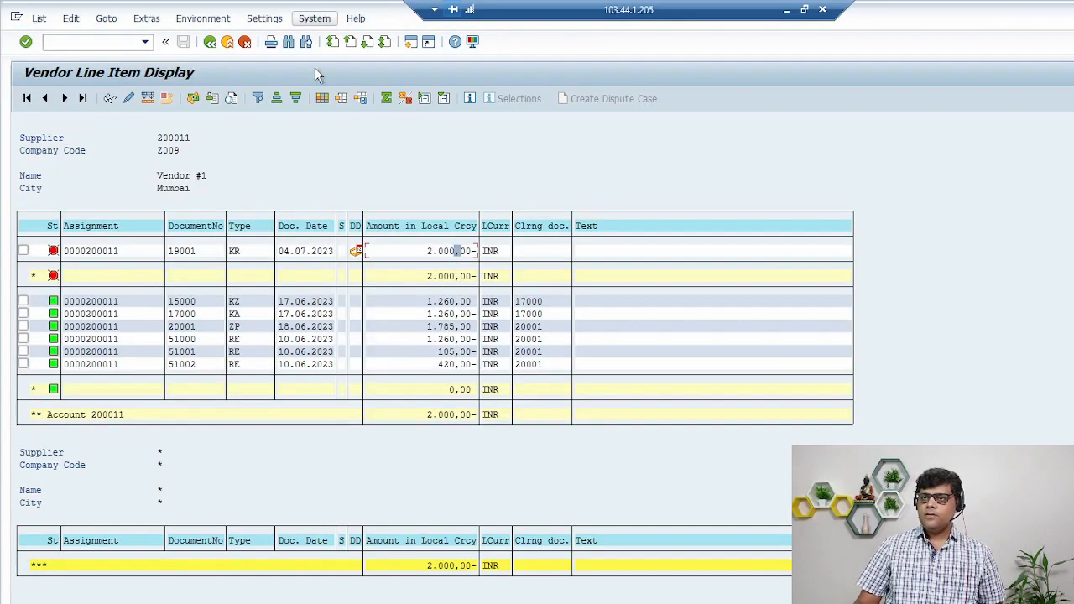
{"action": "left_click", "coordinate": [324, 99]}
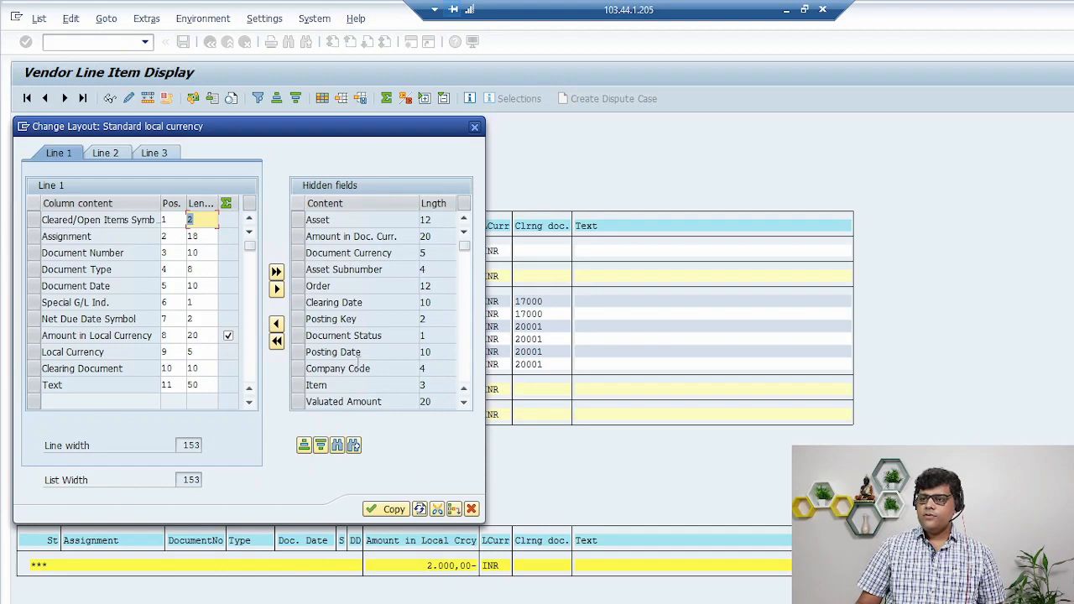
{"action": "left_click", "coordinate": [337, 446]}
{"action": "type", "text": "NET DUE"}
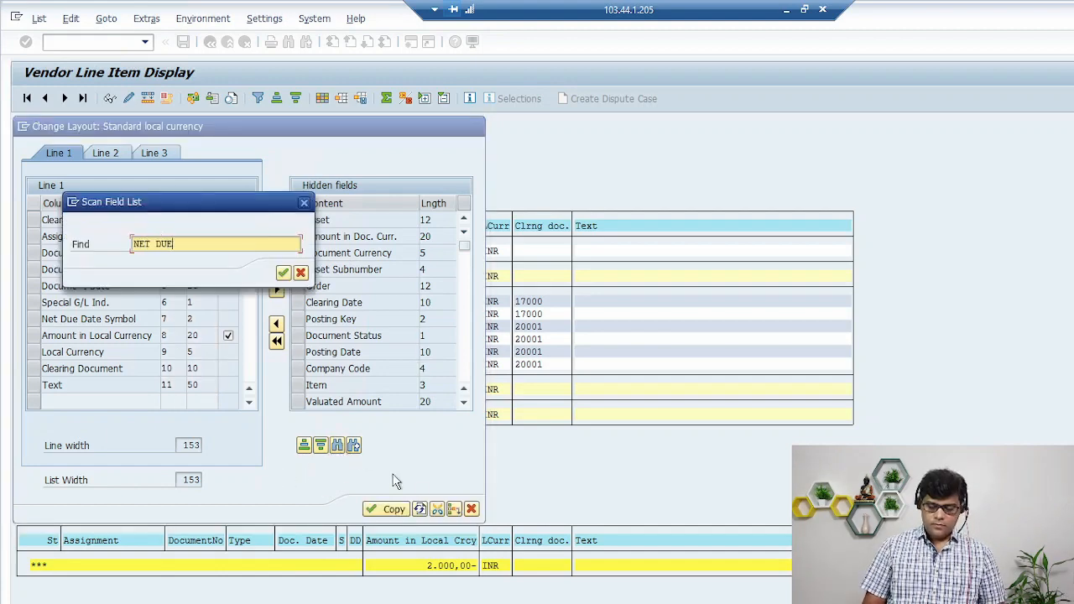
{"action": "key", "text": "Return"}
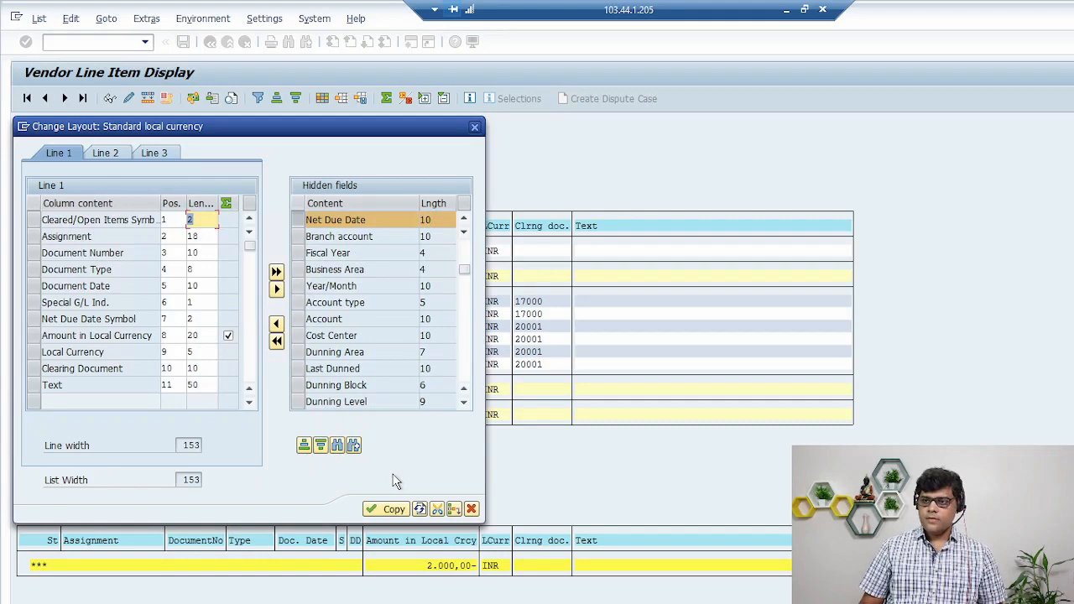
{"action": "left_click", "coordinate": [276, 324]}
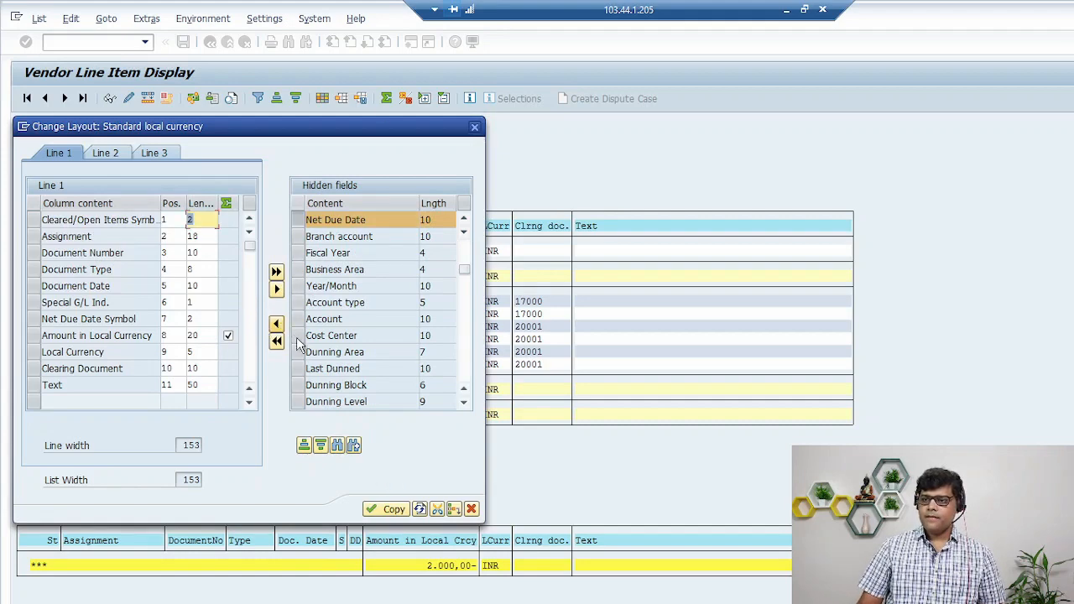
{"action": "left_click", "coordinate": [393, 509]}
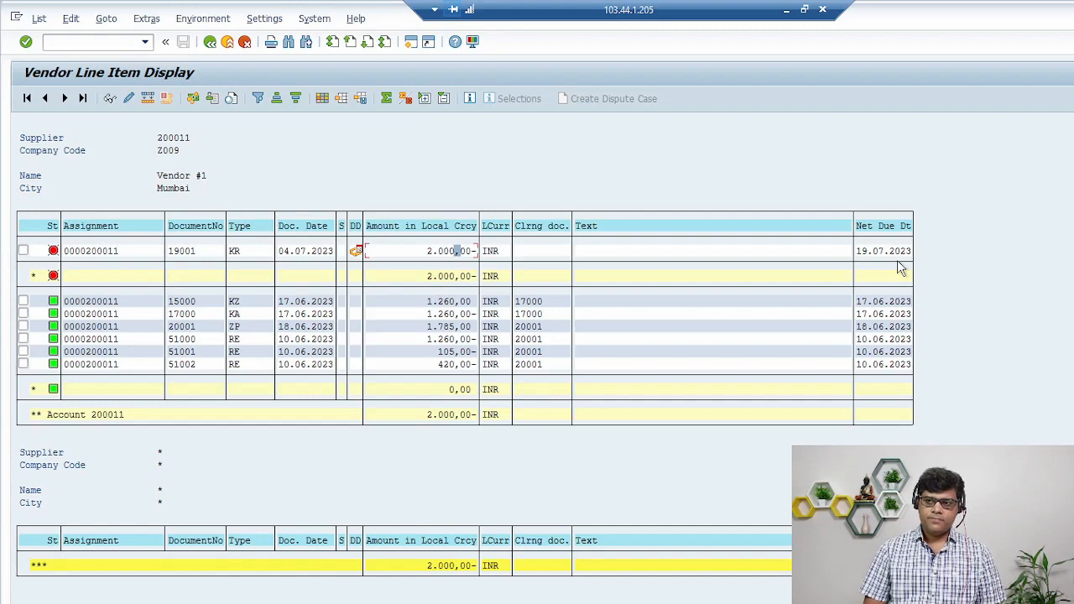
Step: Open the open KR invoice item of Vendor #1 from the list and switch it to change mode
{"action": "double_click", "coordinate": [441, 255]}
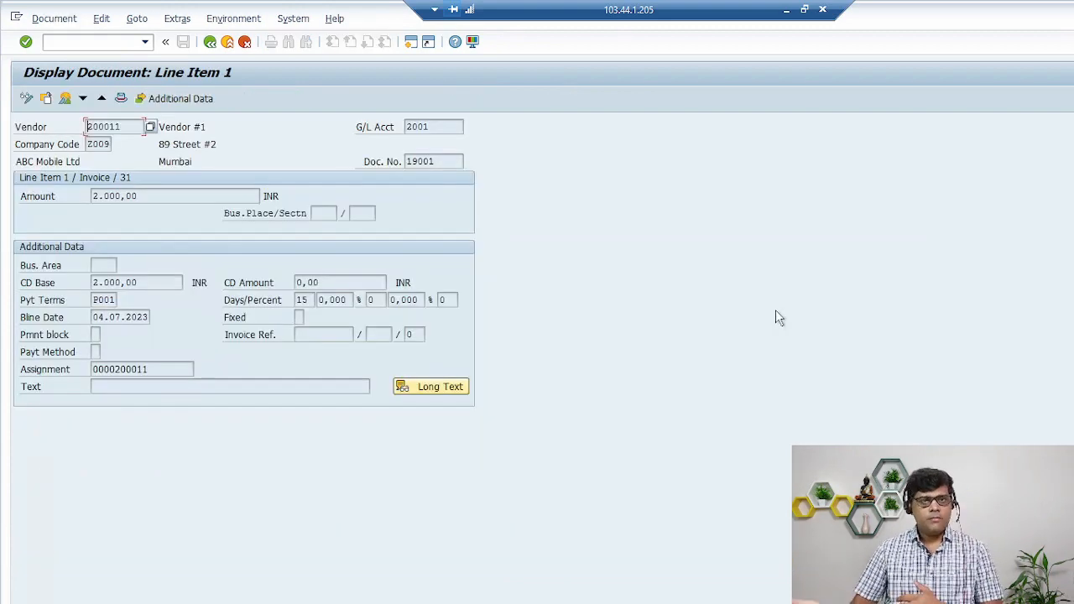
{"action": "left_click", "coordinate": [26, 98]}
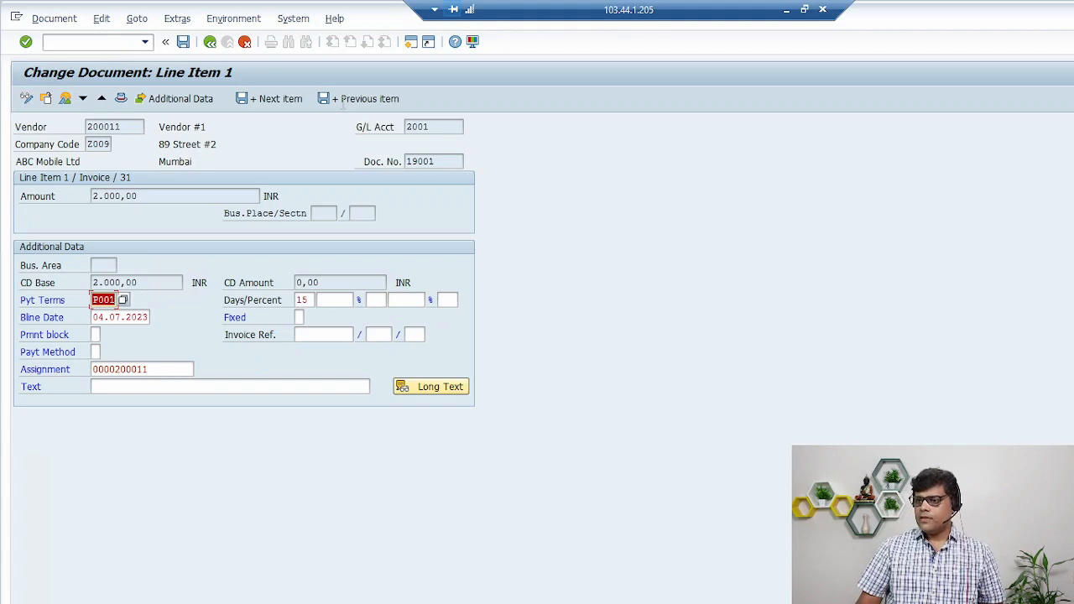
Step: Switch to the payment terms session, leave P001, position the overview at Z001 and open its details
{"action": "left_click", "coordinate": [252, 577]}
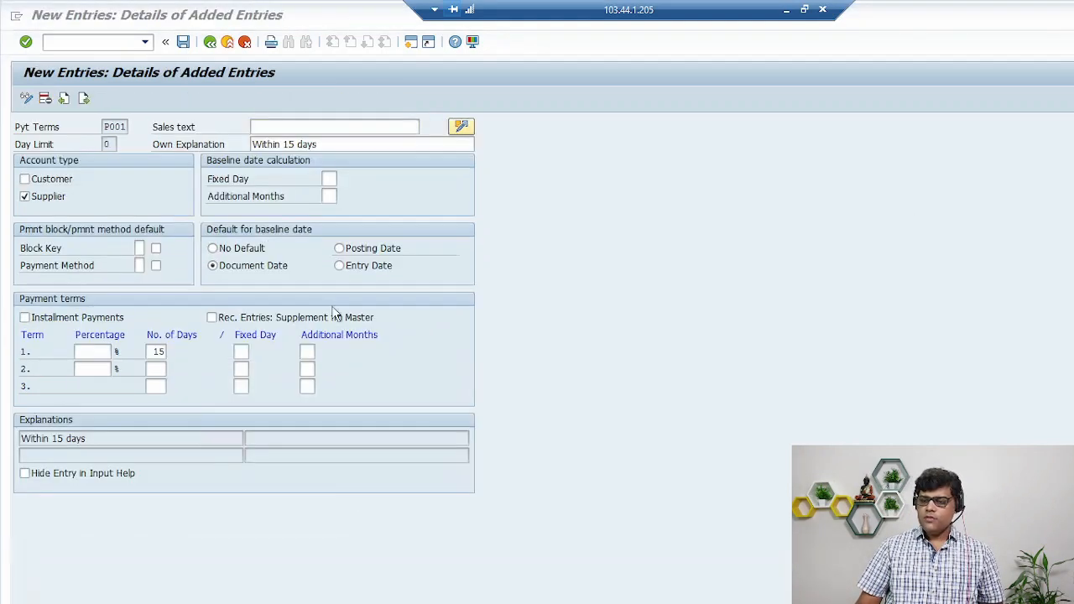
{"action": "left_click", "coordinate": [209, 43]}
{"action": "left_click", "coordinate": [244, 490]}
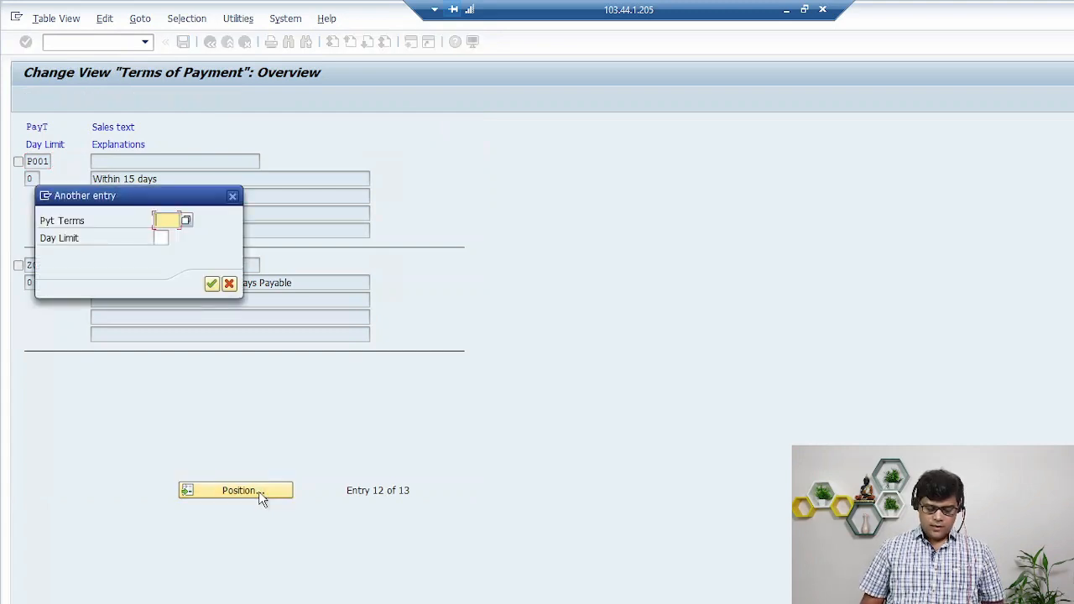
{"action": "type", "text": "Z001"}
{"action": "key", "text": "Return"}
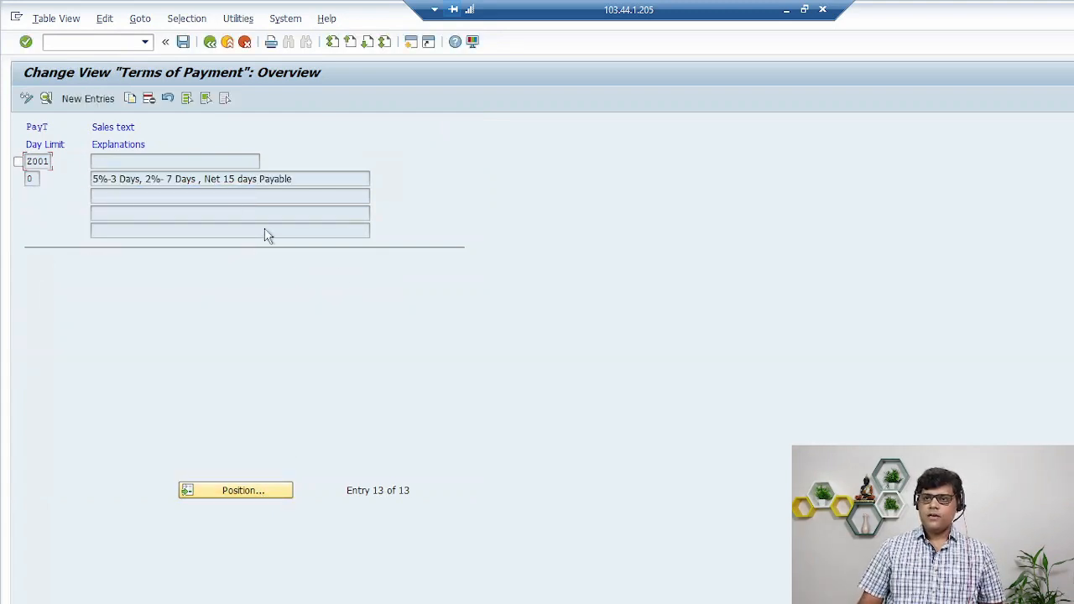
{"action": "double_click", "coordinate": [138, 178]}
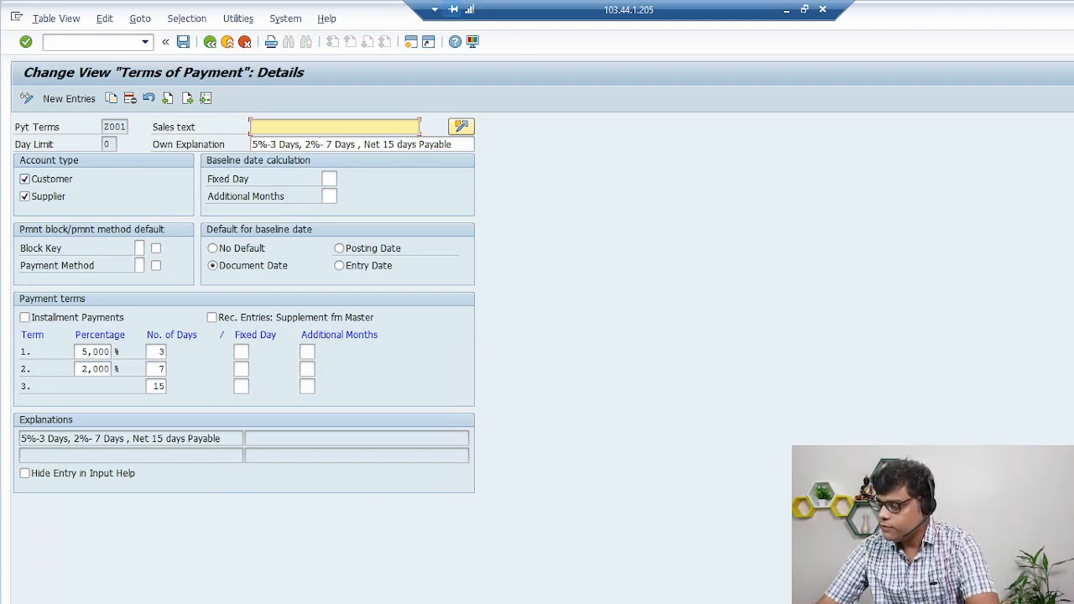
Step: Examine the account types, baseline date settings, discount percentages and numbers of days of payment term Z001
{"action": "mouse_move", "coordinate": [15, 153]}
{"action": "left_mouse_down"}
{"action": "mouse_move", "coordinate": [1, 210]}
{"action": "mouse_move", "coordinate": [16, 224]}
{"action": "left_mouse_up"}
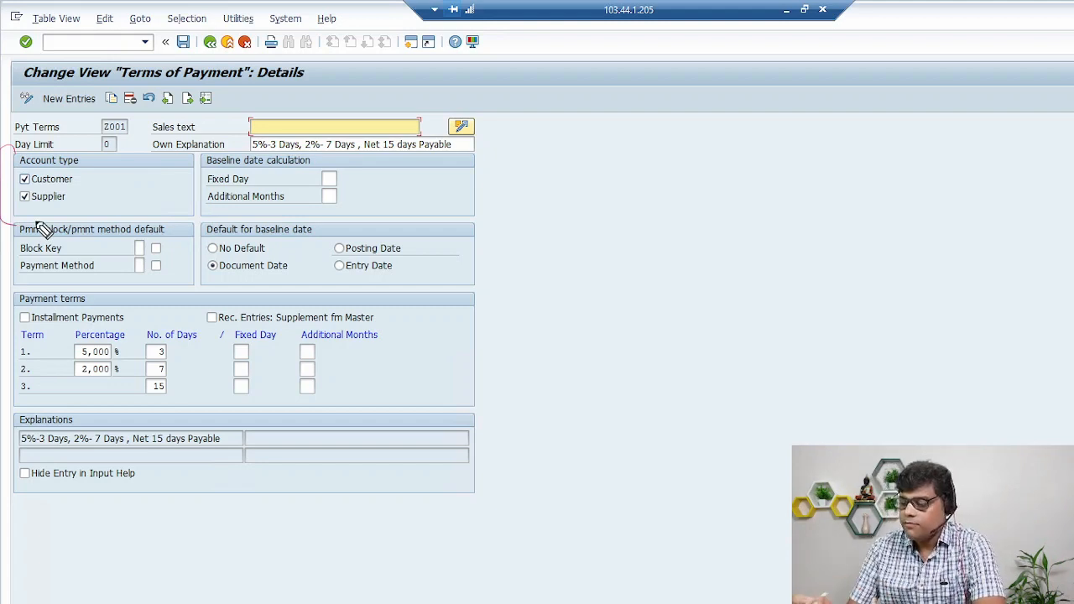
{"action": "left_click_drag", "start_coordinate": [214, 169], "coordinate": [477, 170]}
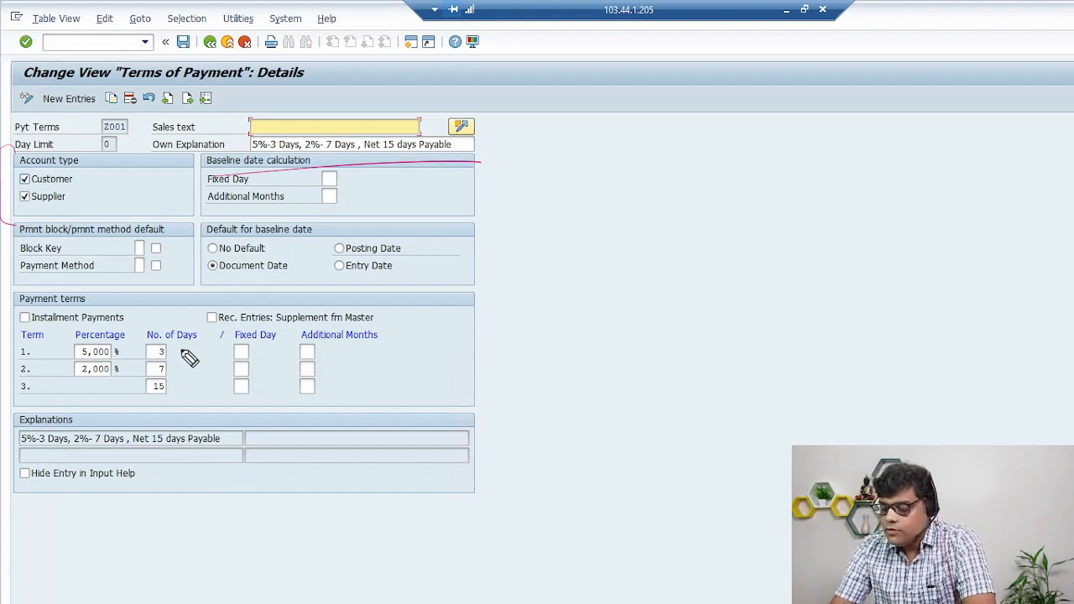
{"action": "left_click_drag", "start_coordinate": [181, 344], "coordinate": [240, 326]}
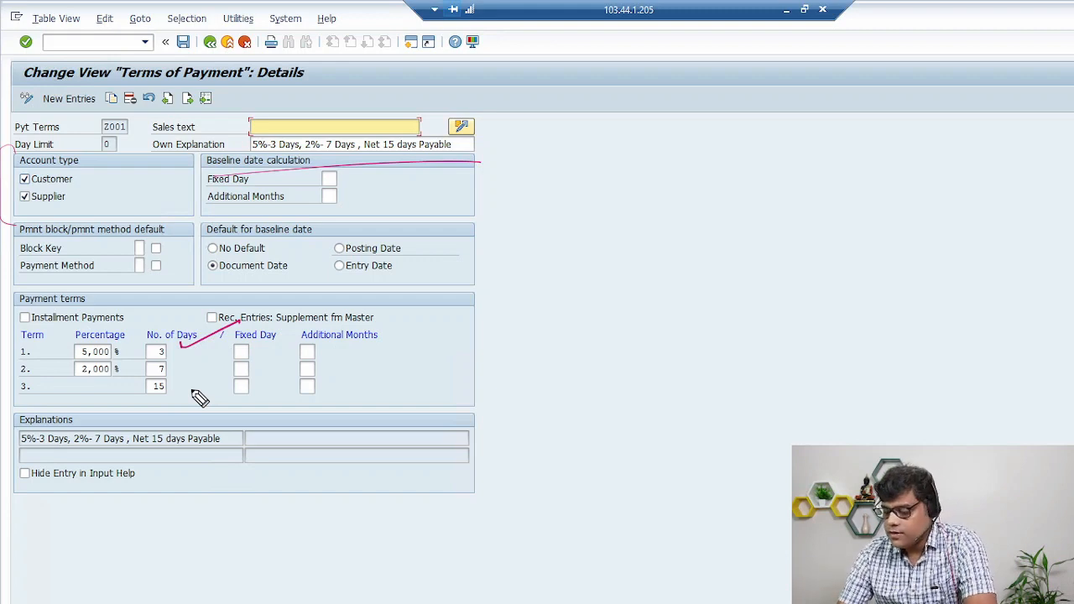
{"action": "mouse_move", "coordinate": [112, 347]}
{"action": "left_mouse_down"}
{"action": "mouse_move", "coordinate": [115, 314]}
{"action": "mouse_move", "coordinate": [141, 354]}
{"action": "left_mouse_up"}
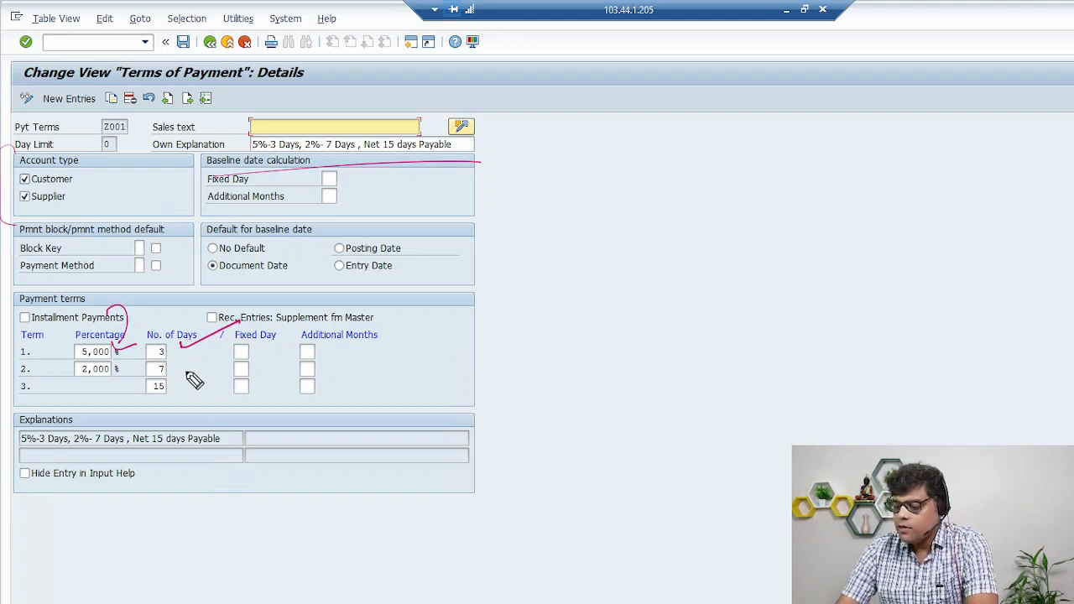
{"action": "left_click_drag", "start_coordinate": [178, 369], "coordinate": [229, 348]}
{"action": "left_click_drag", "start_coordinate": [67, 392], "coordinate": [119, 385]}
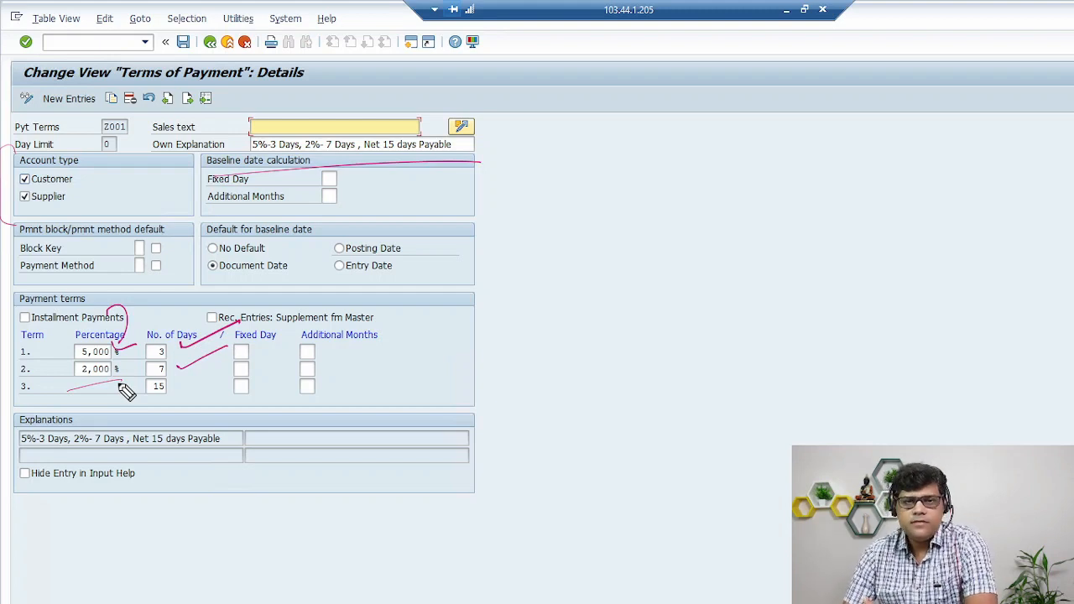
{"action": "left_click_drag", "start_coordinate": [179, 400], "coordinate": [175, 403]}
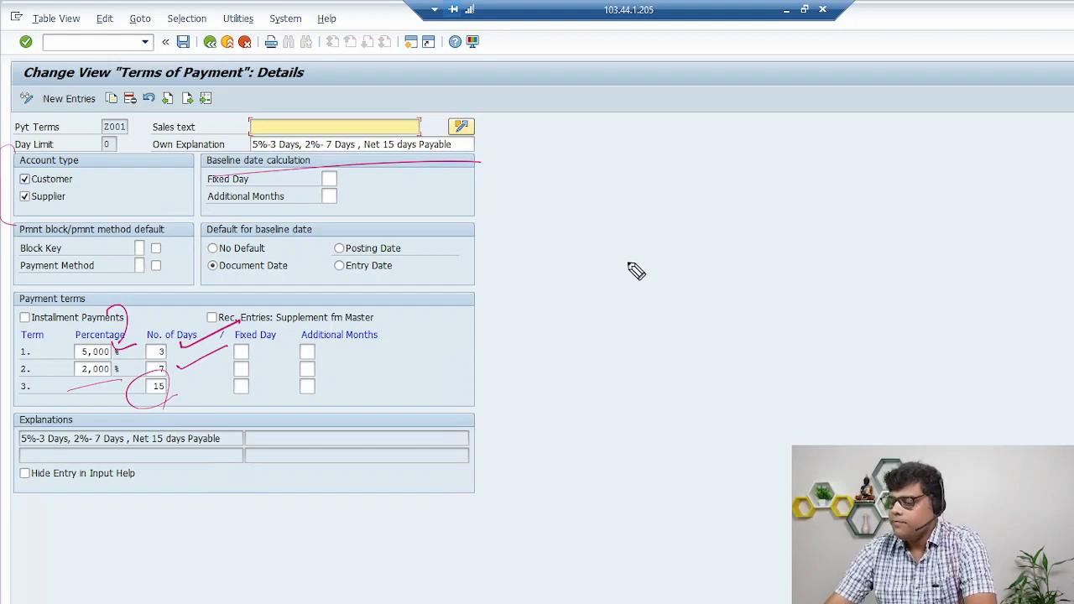
{"action": "mouse_move", "coordinate": [560, 248]}
{"action": "left_mouse_down"}
{"action": "mouse_move", "coordinate": [594, 270]}
{"action": "mouse_move", "coordinate": [711, 247]}
{"action": "left_mouse_up"}
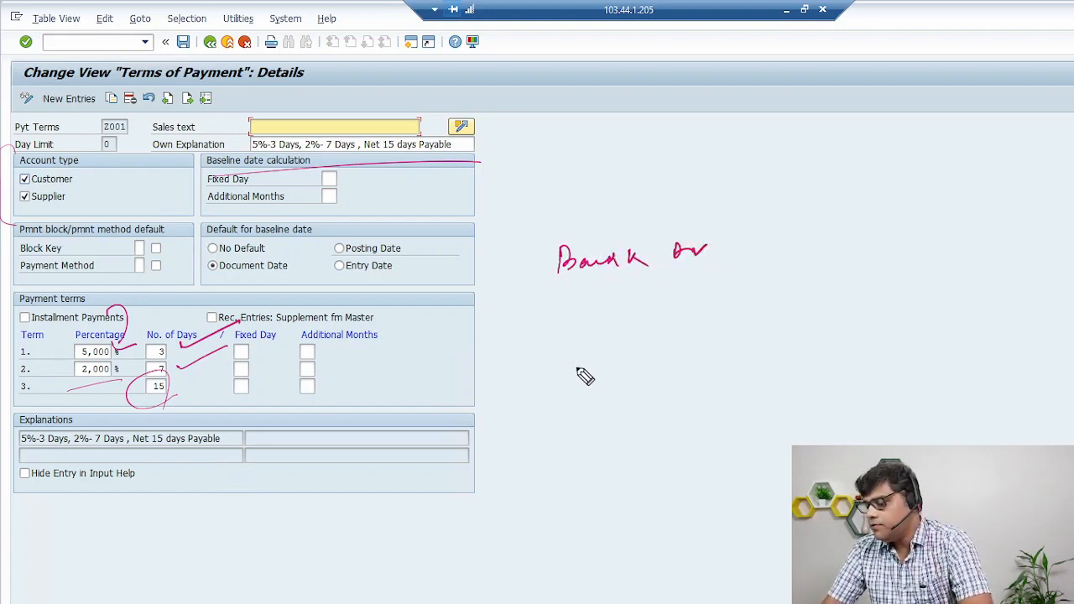
{"action": "mouse_move", "coordinate": [580, 352]}
{"action": "left_mouse_down"}
{"action": "mouse_move", "coordinate": [643, 377]}
{"action": "mouse_move", "coordinate": [642, 362]}
{"action": "mouse_move", "coordinate": [738, 355]}
{"action": "mouse_move", "coordinate": [546, 319]}
{"action": "mouse_move", "coordinate": [643, 314]}
{"action": "mouse_move", "coordinate": [671, 285]}
{"action": "mouse_move", "coordinate": [699, 302]}
{"action": "mouse_move", "coordinate": [738, 285]}
{"action": "left_mouse_up"}
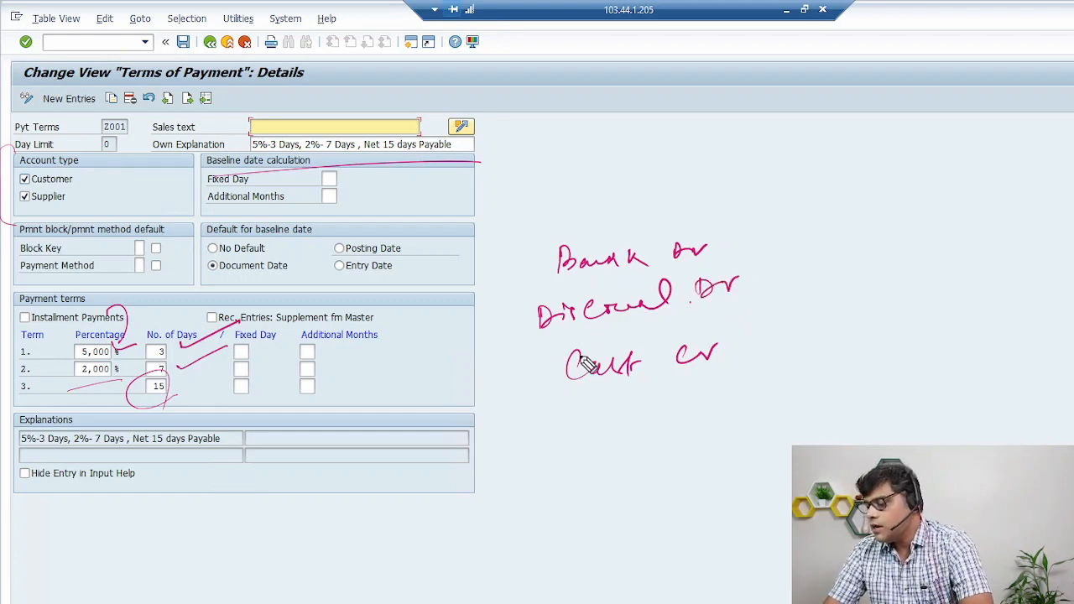
{"action": "mouse_move", "coordinate": [596, 340]}
{"action": "left_mouse_down"}
{"action": "mouse_move", "coordinate": [647, 334]}
{"action": "mouse_move", "coordinate": [642, 322]}
{"action": "left_mouse_up"}
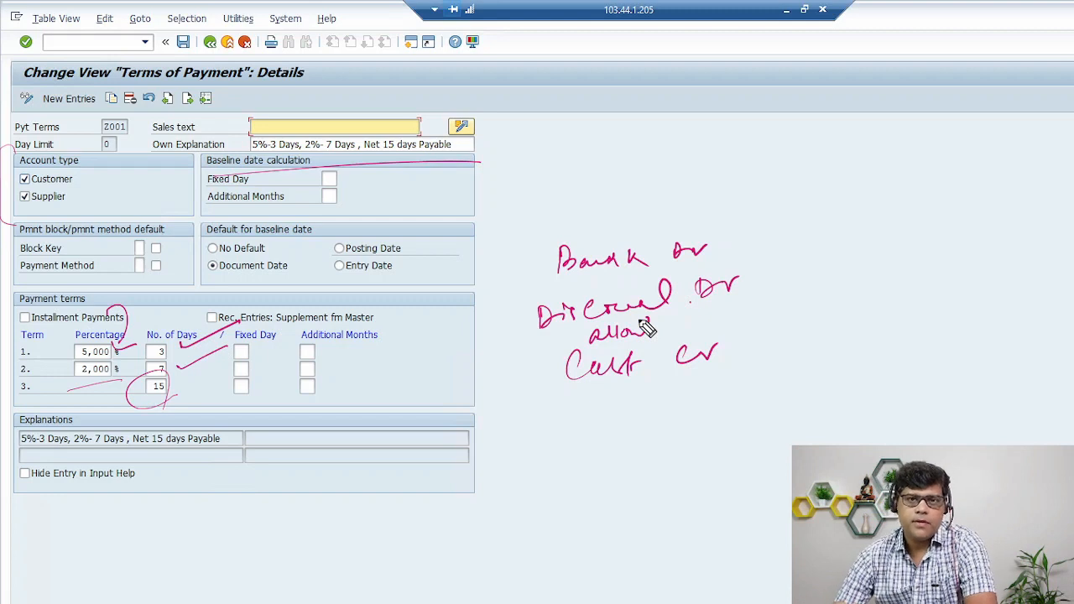
{"action": "left_click_drag", "start_coordinate": [757, 293], "coordinate": [936, 241]}
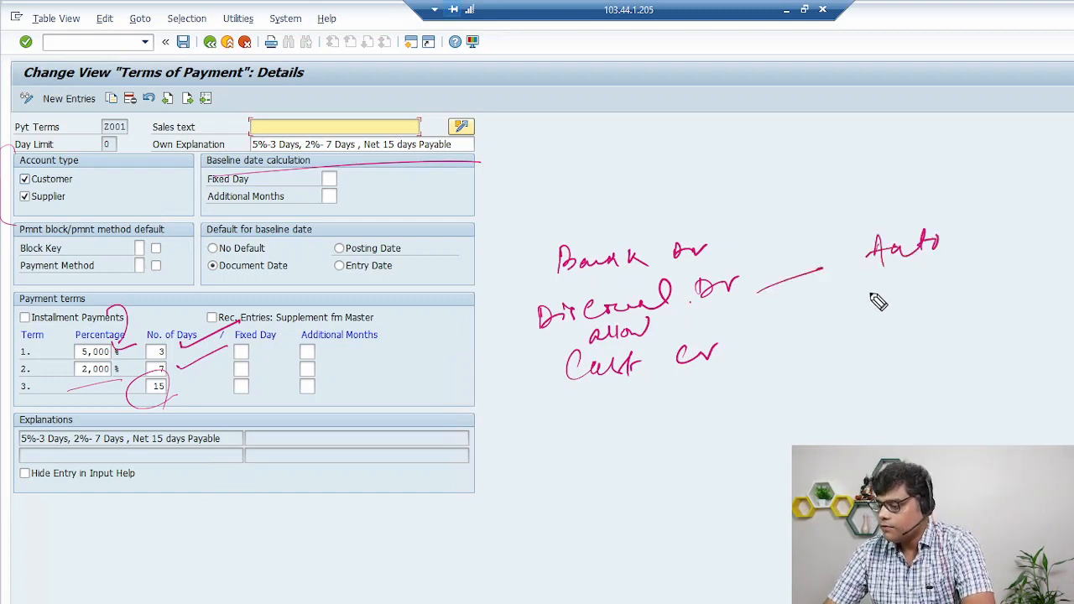
{"action": "mouse_move", "coordinate": [872, 287]}
{"action": "left_mouse_down"}
{"action": "mouse_move", "coordinate": [883, 302]}
{"action": "mouse_move", "coordinate": [976, 259]}
{"action": "mouse_move", "coordinate": [1024, 280]}
{"action": "mouse_move", "coordinate": [1058, 267]}
{"action": "left_mouse_up"}
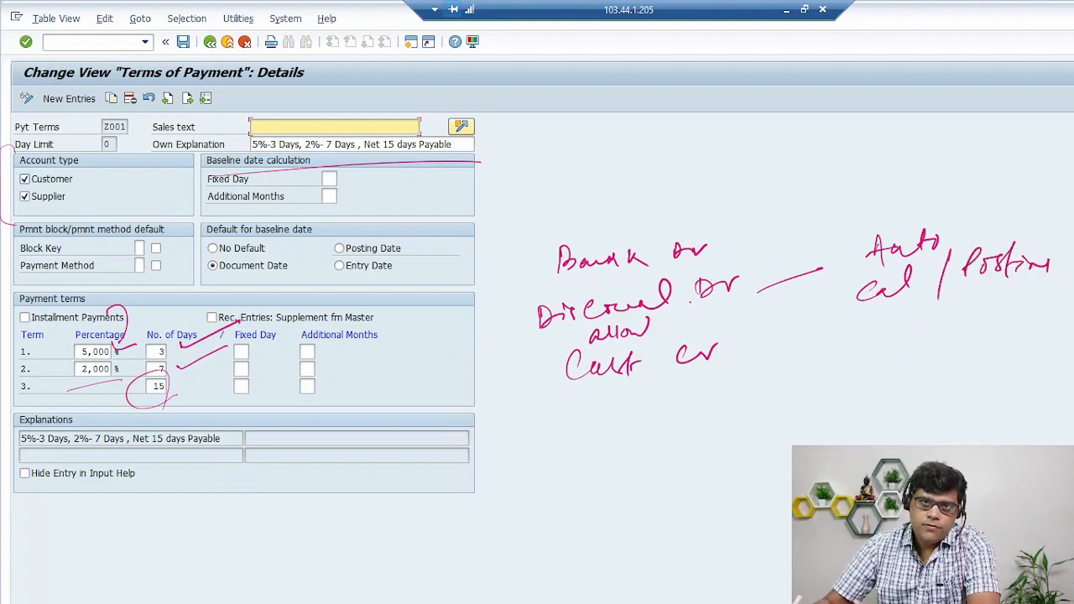
{"action": "left_click_drag", "start_coordinate": [516, 239], "coordinate": [546, 344]}
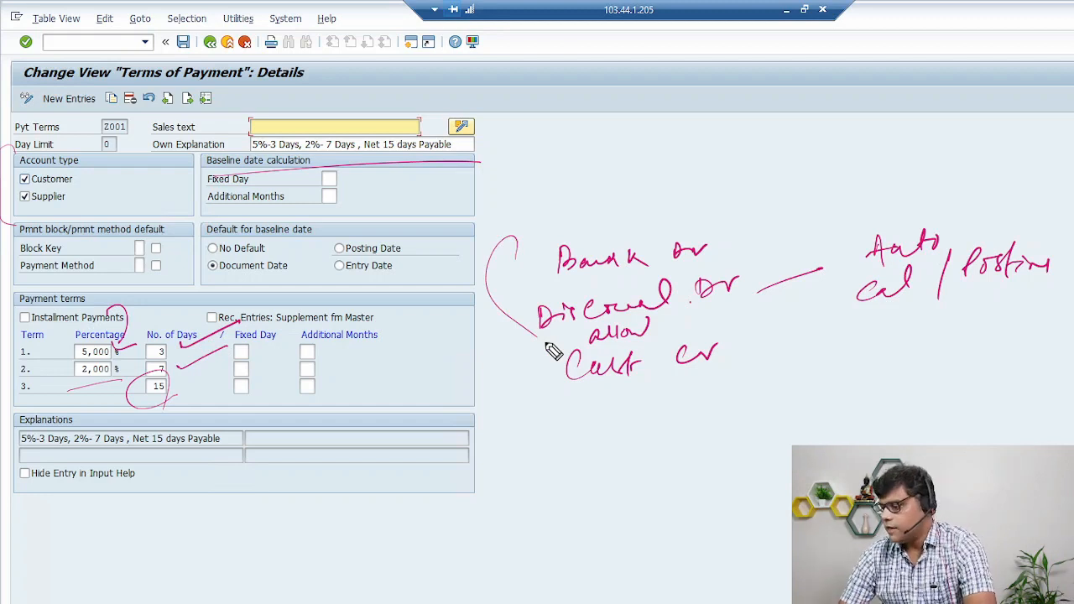
{"action": "key", "text": "Escape"}
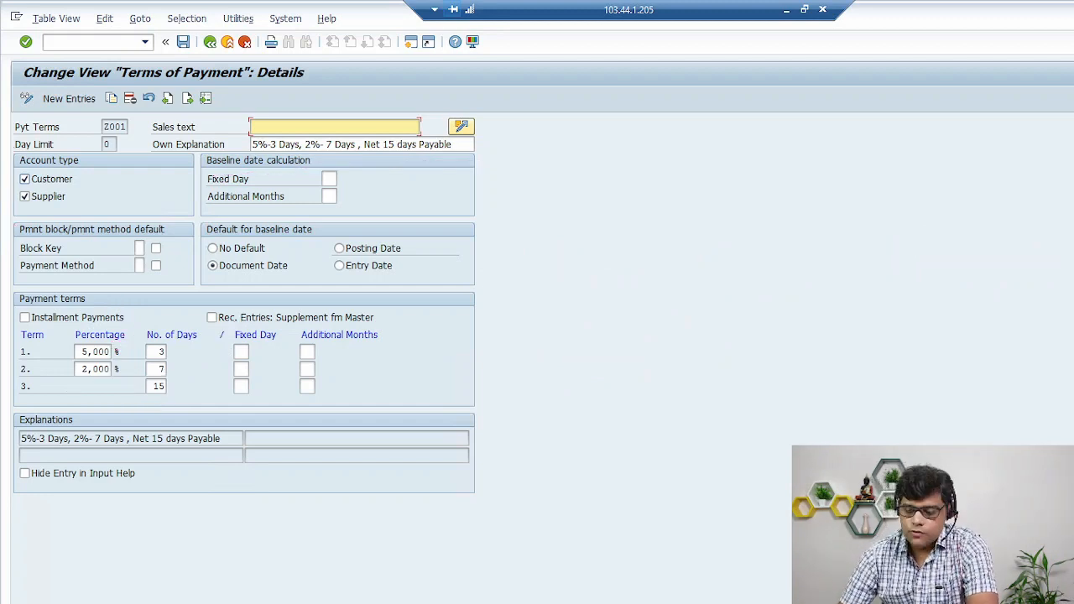
{"action": "left_click_drag", "start_coordinate": [194, 295], "coordinate": [324, 265]}
{"action": "left_click_drag", "start_coordinate": [210, 314], "coordinate": [367, 264]}
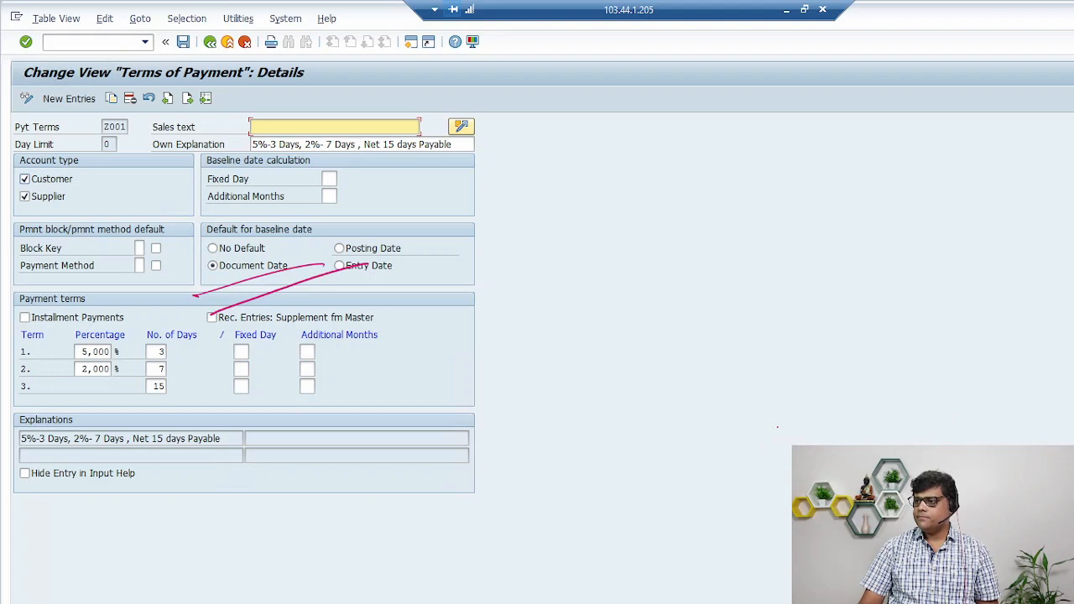
{"action": "key", "text": "Escape"}
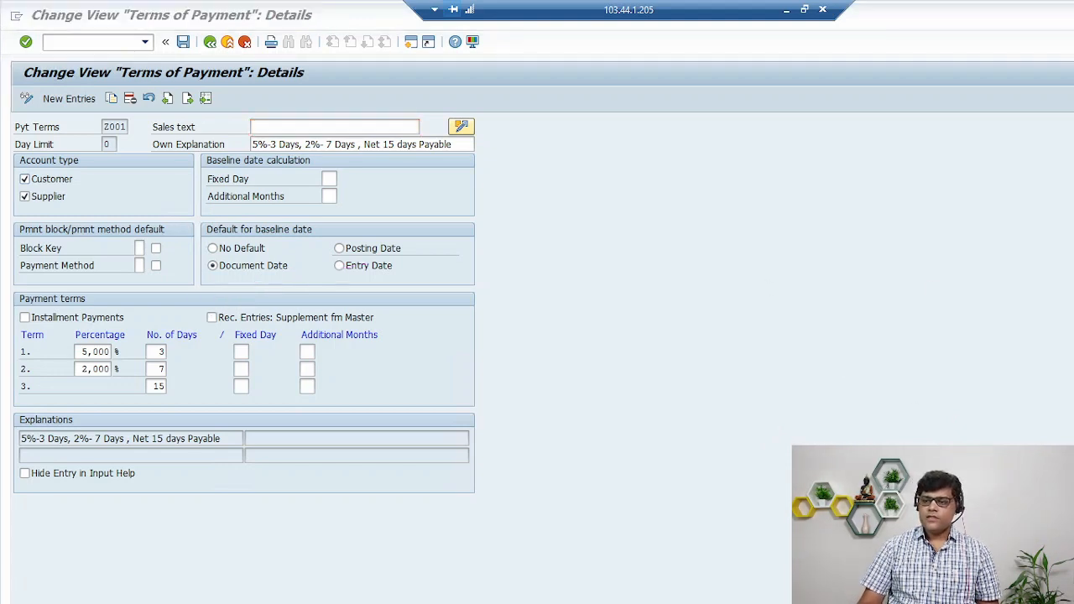
Step: Switch to the vendor invoice session and leave the transaction for the SAP Easy Access menu with /N
{"action": "left_click", "coordinate": [263, 602]}
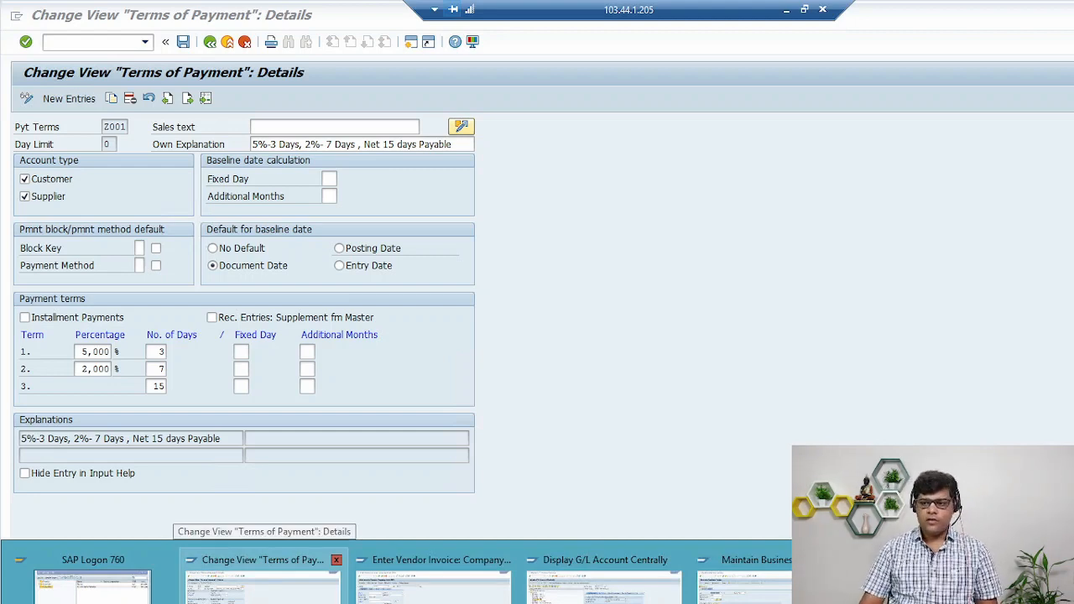
{"action": "left_click", "coordinate": [263, 588]}
{"action": "left_click", "coordinate": [352, 602]}
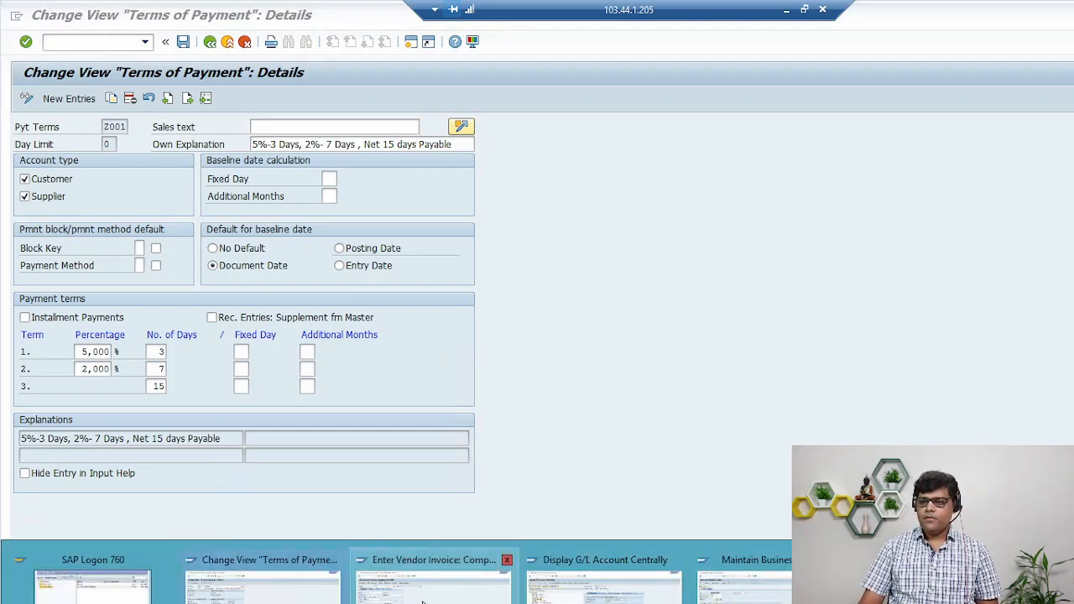
{"action": "left_click", "coordinate": [422, 601]}
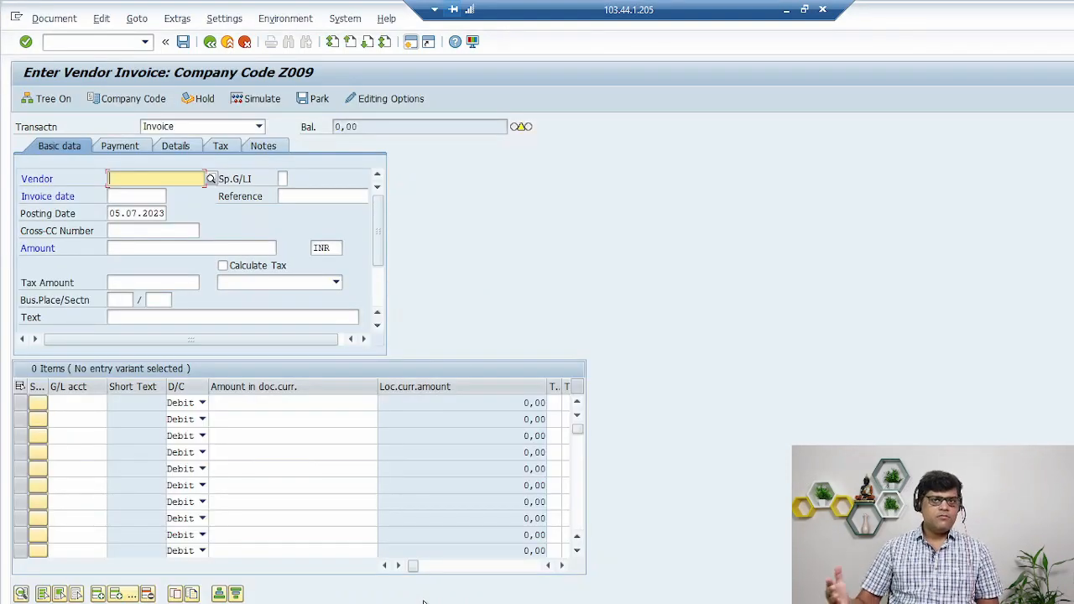
{"action": "left_click", "coordinate": [74, 41]}
{"action": "type", "text": "/N"}
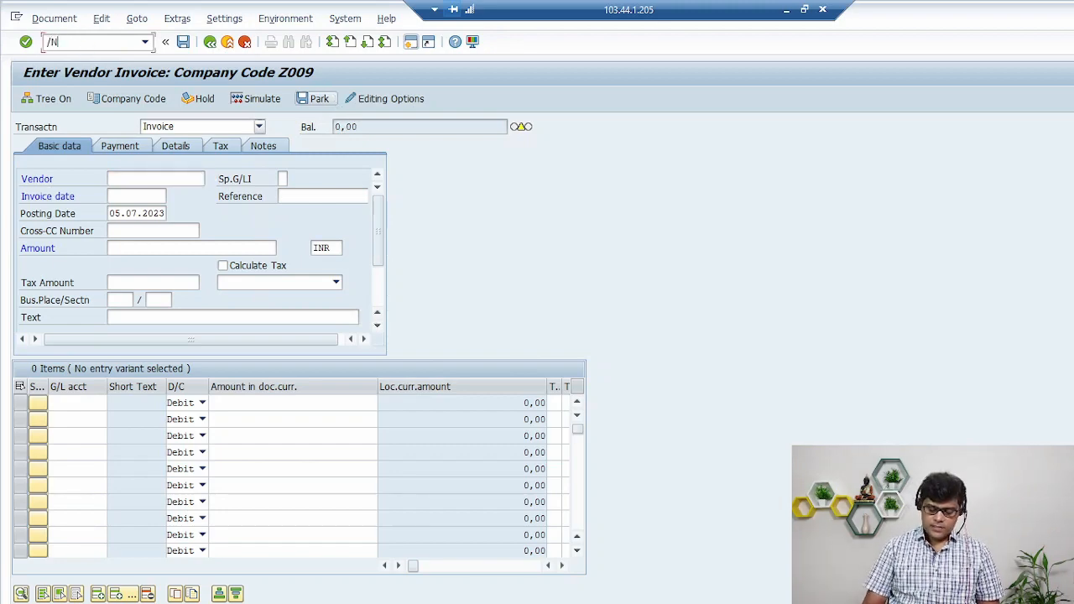
{"action": "key", "text": "Return"}
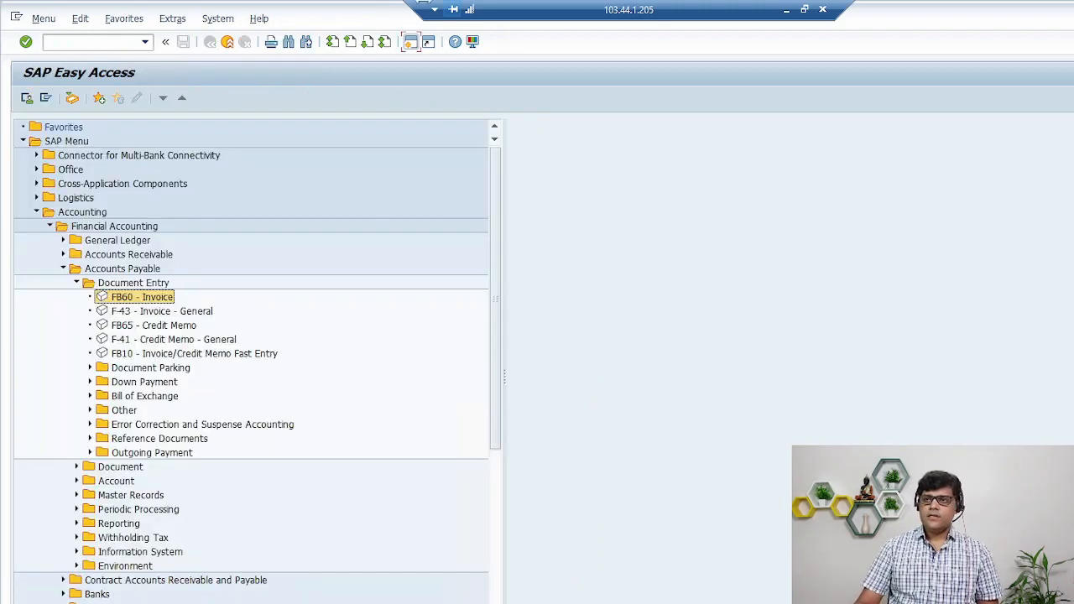
Step: Collapse the Accounts Payable folders and open FB70 - Invoice from the Accounts Receivable document entry transactions
{"action": "left_click", "coordinate": [76, 283]}
{"action": "left_click", "coordinate": [63, 268]}
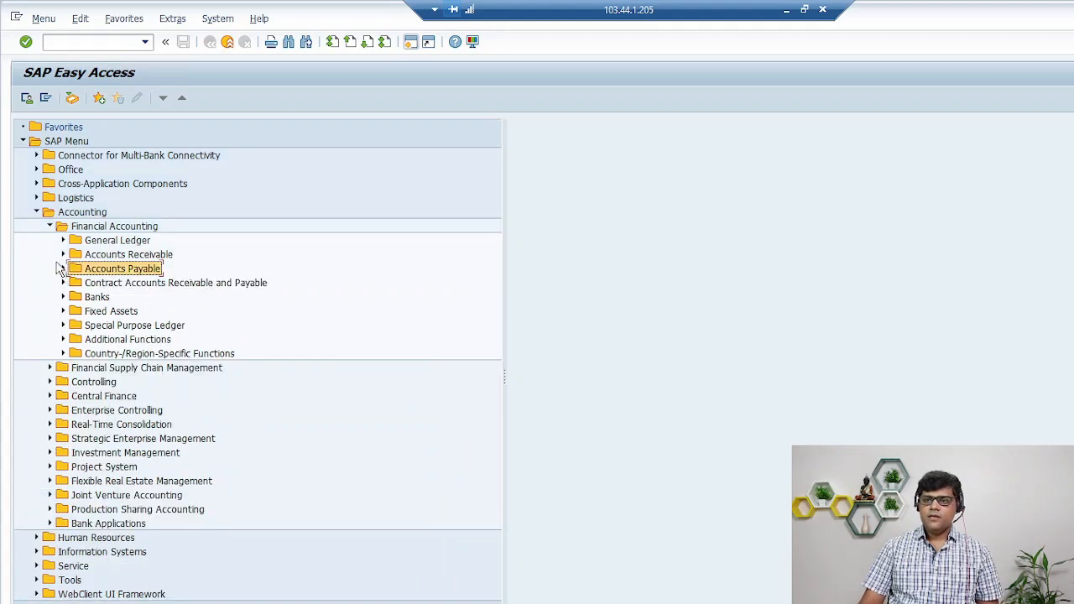
{"action": "left_click", "coordinate": [62, 255]}
{"action": "left_click", "coordinate": [76, 268]}
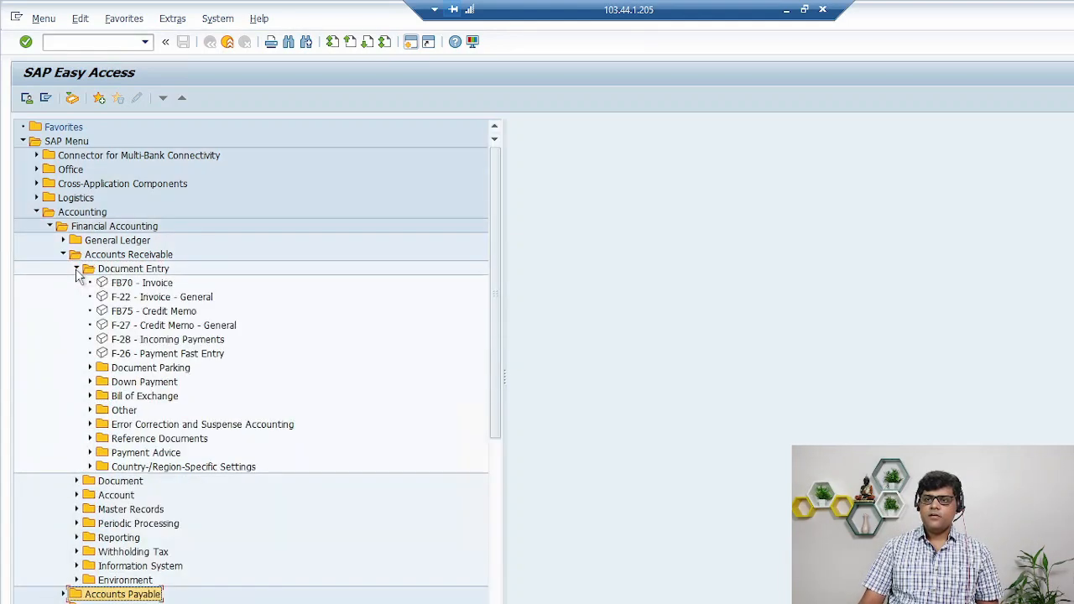
{"action": "double_click", "coordinate": [135, 285]}
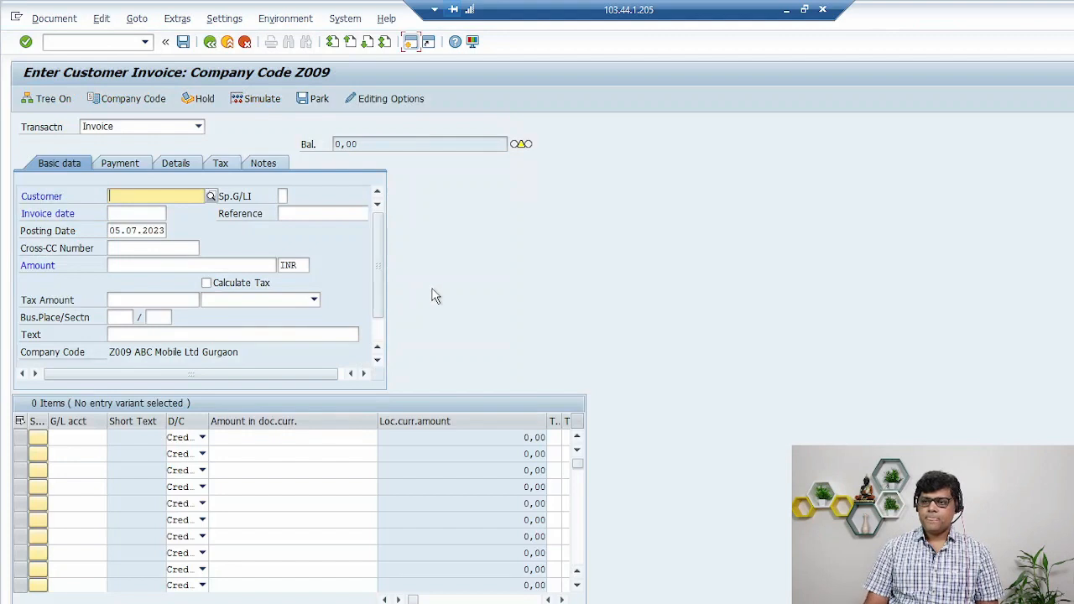
Step: Select Test Customer #1 from the company code Z009 customers and set the invoice date to 05.07.2023
{"action": "left_click", "coordinate": [211, 197]}
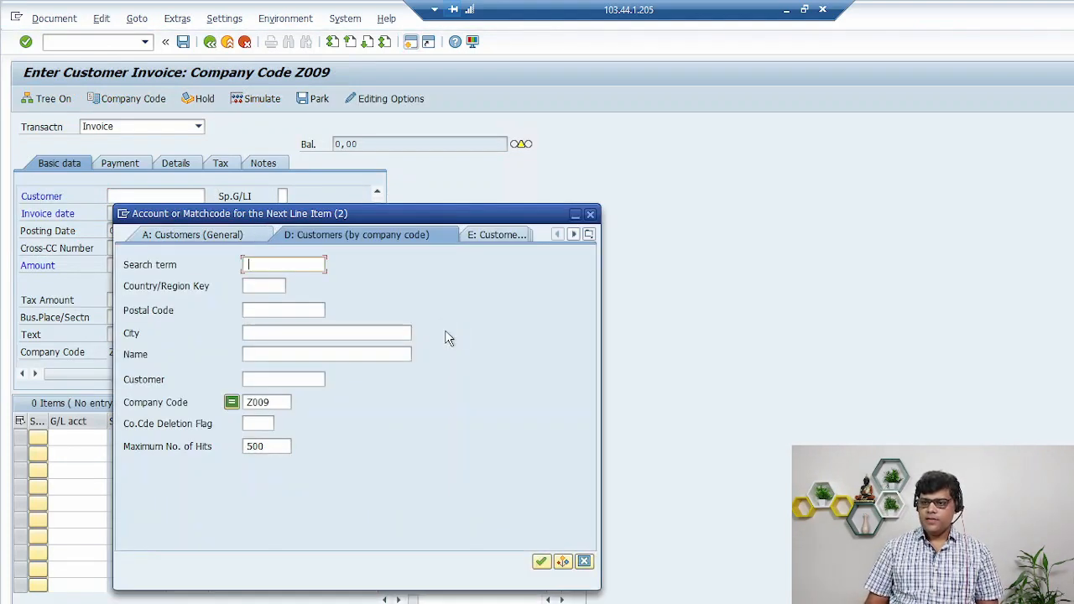
{"action": "key", "text": "Return"}
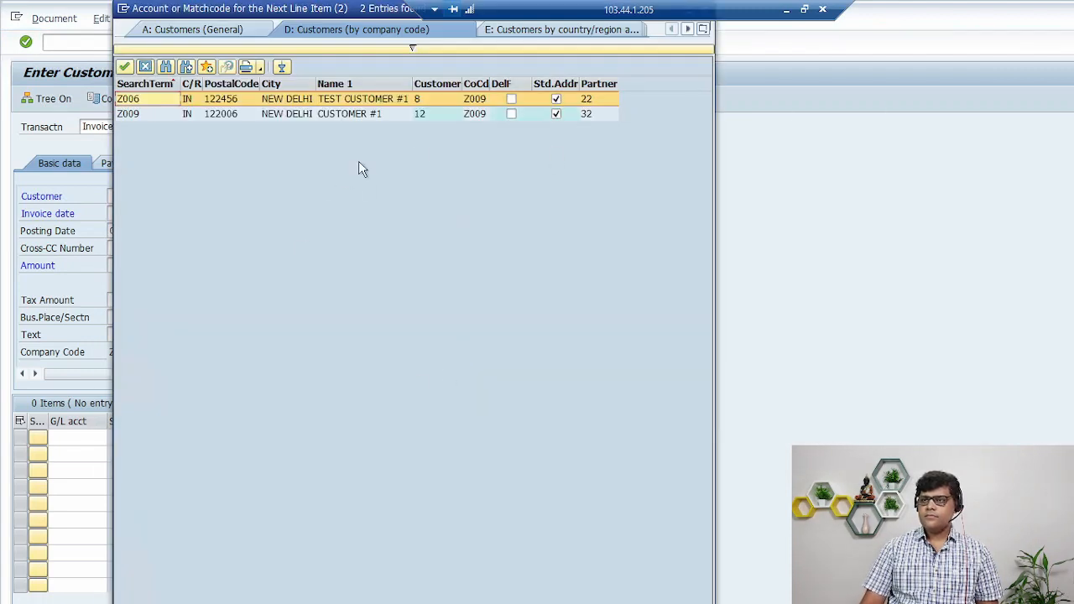
{"action": "double_click", "coordinate": [369, 99]}
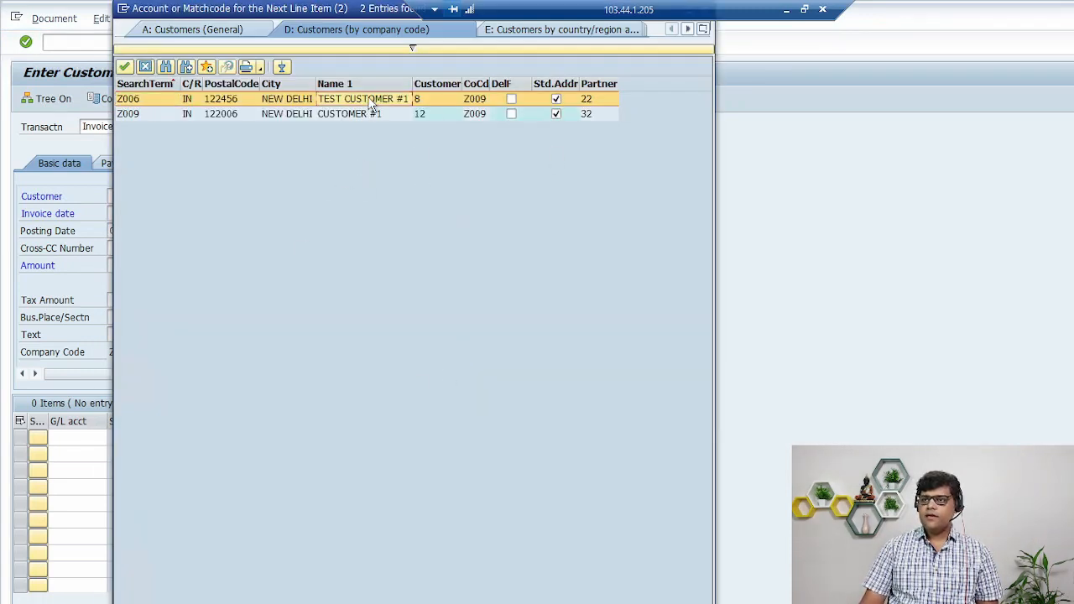
{"action": "key", "text": "Tab"}
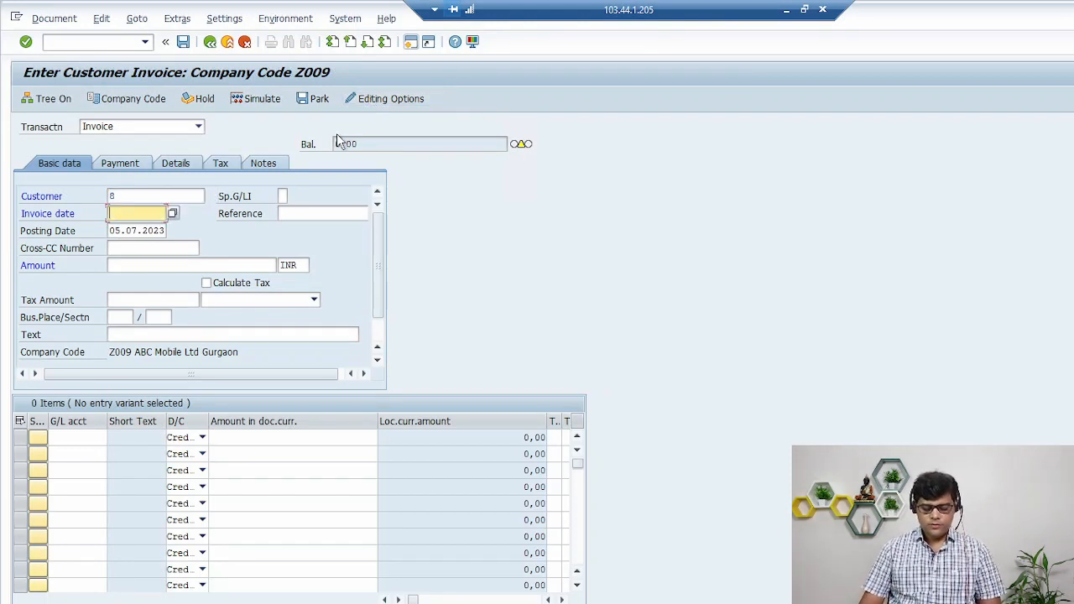
{"action": "key", "text": "F4"}
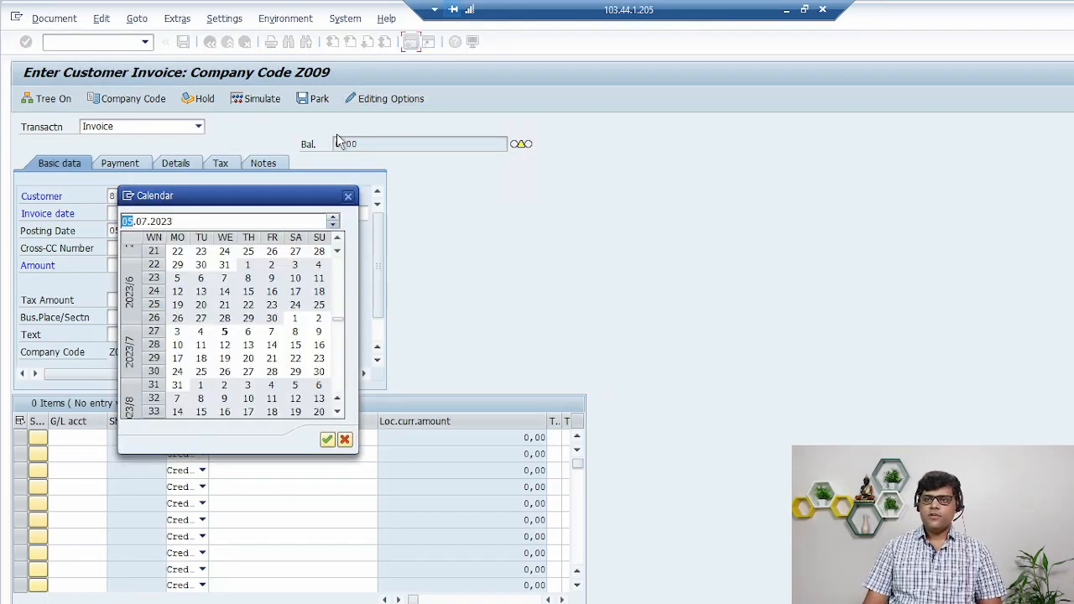
{"action": "double_click", "coordinate": [225, 332]}
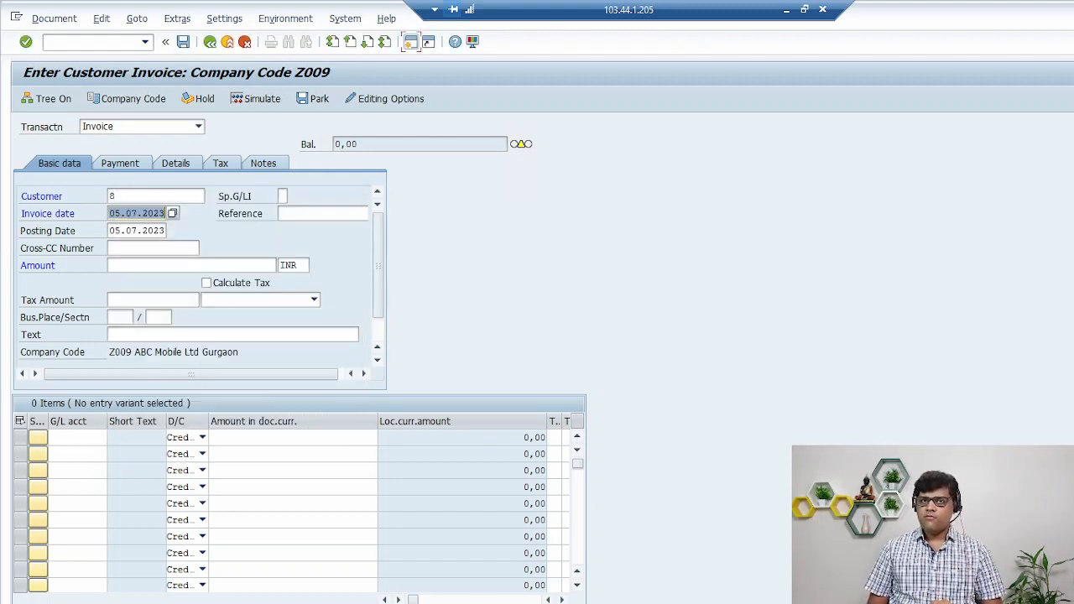
Step: Set the customer invoice amount to 3000 INR
{"action": "left_click", "coordinate": [151, 266]}
{"action": "type", "text": "300"}
{"action": "key", "text": "Tab"}
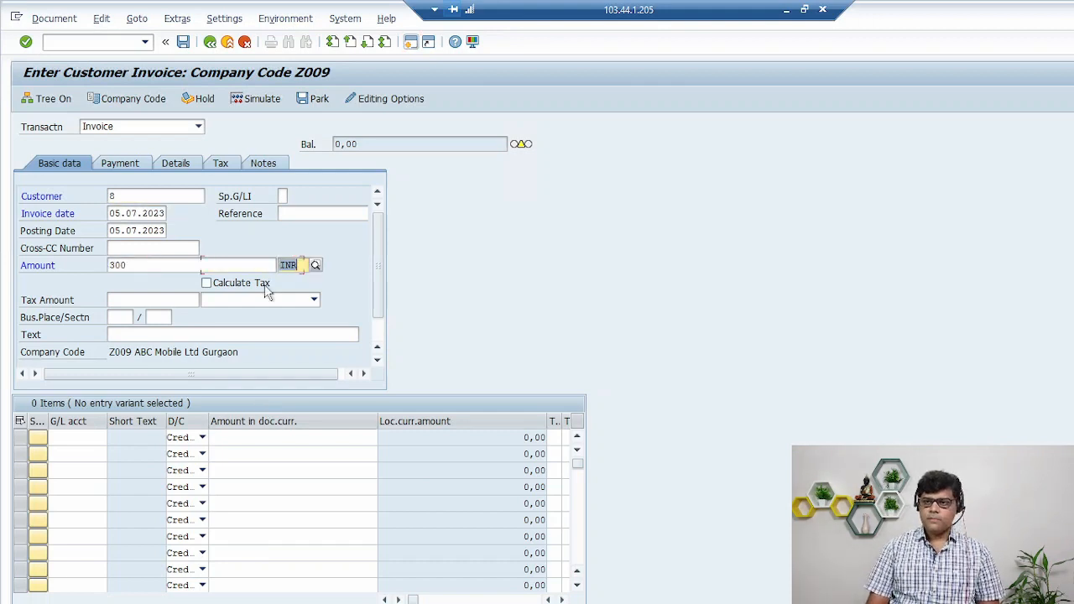
{"action": "key", "text": "shift+Tab"}
{"action": "type", "text": "3000"}
{"action": "key", "text": "Tab"}
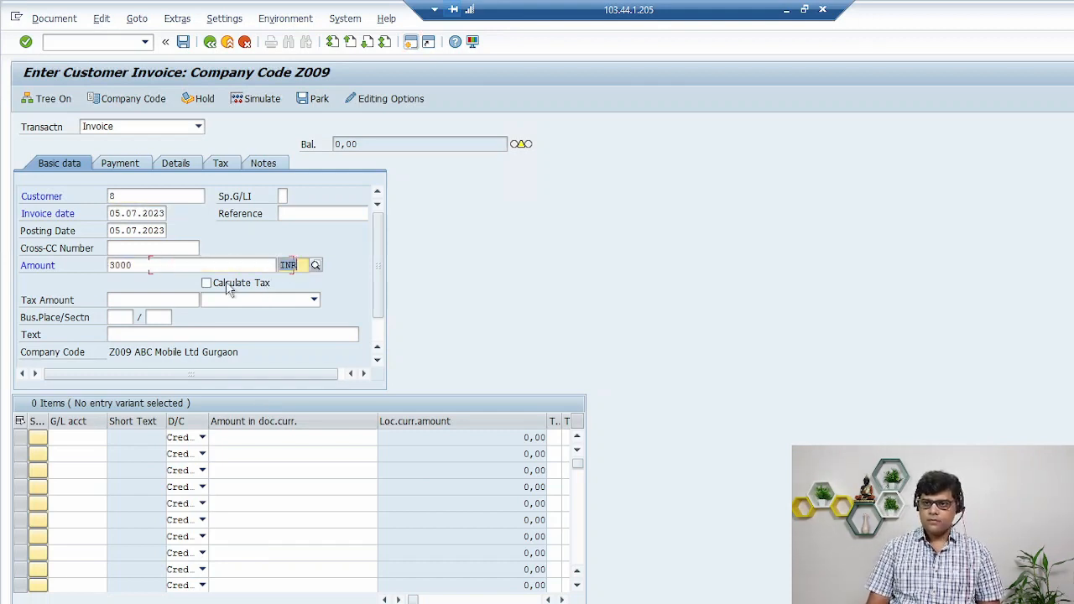
Step: Fill the first line item with G/L account 5001 Other Rev as a credit of 3000
{"action": "left_click", "coordinate": [100, 443]}
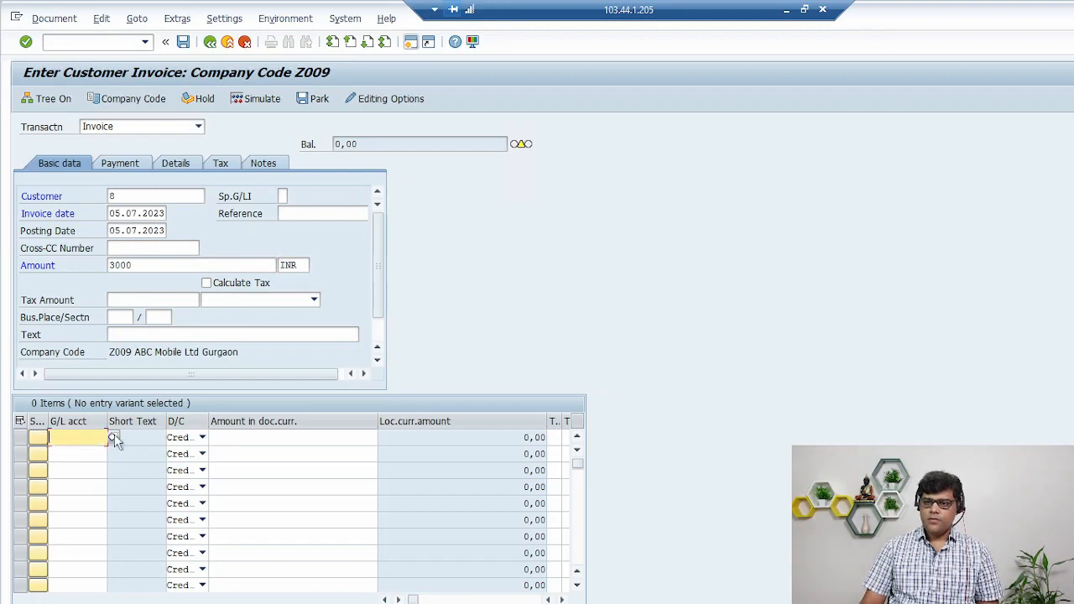
{"action": "key", "text": "F4"}
{"action": "key", "text": "Return"}
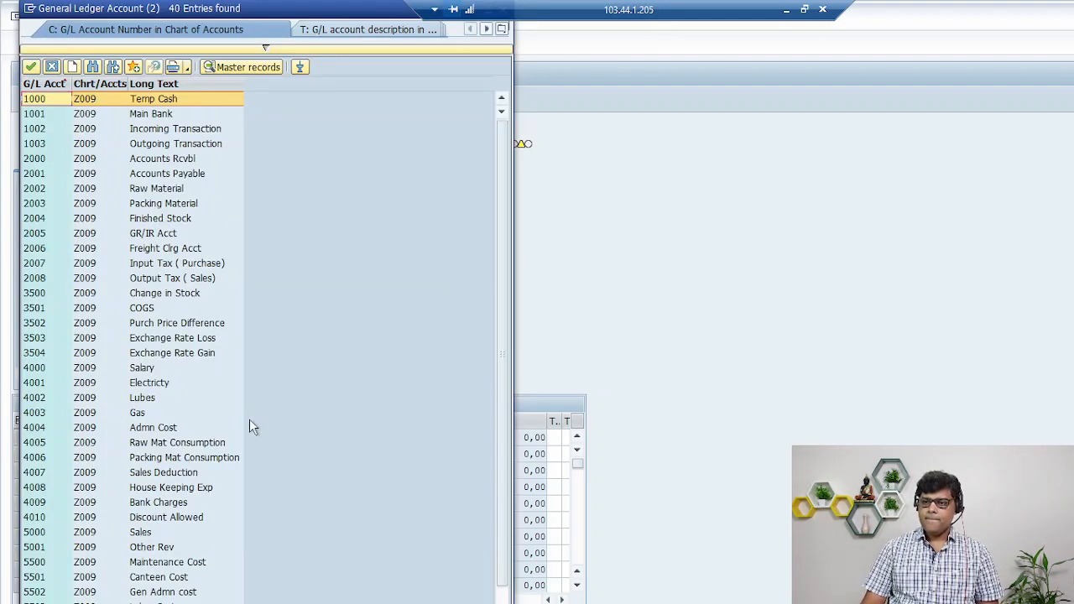
{"action": "double_click", "coordinate": [159, 547]}
{"action": "key", "text": "Tab"}
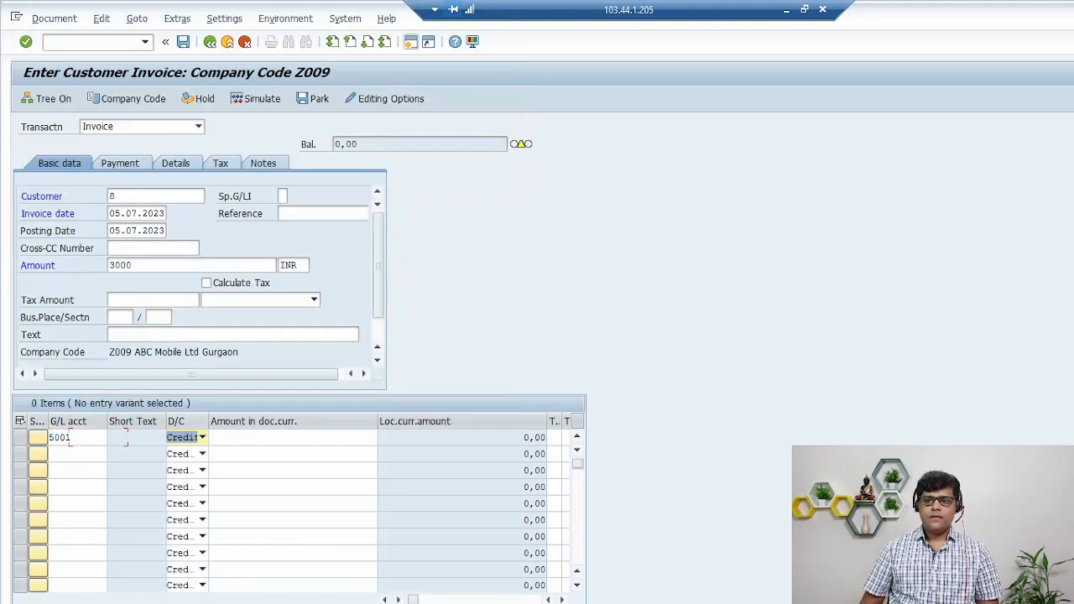
{"action": "left_click", "coordinate": [377, 437]}
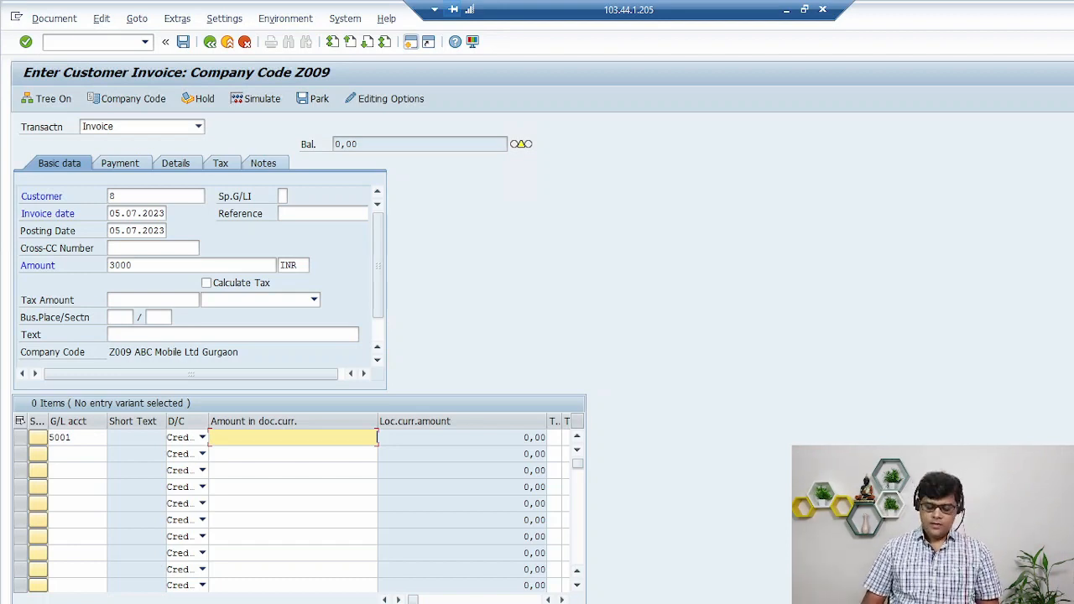
{"action": "type", "text": "3000"}
{"action": "key", "text": "Return"}
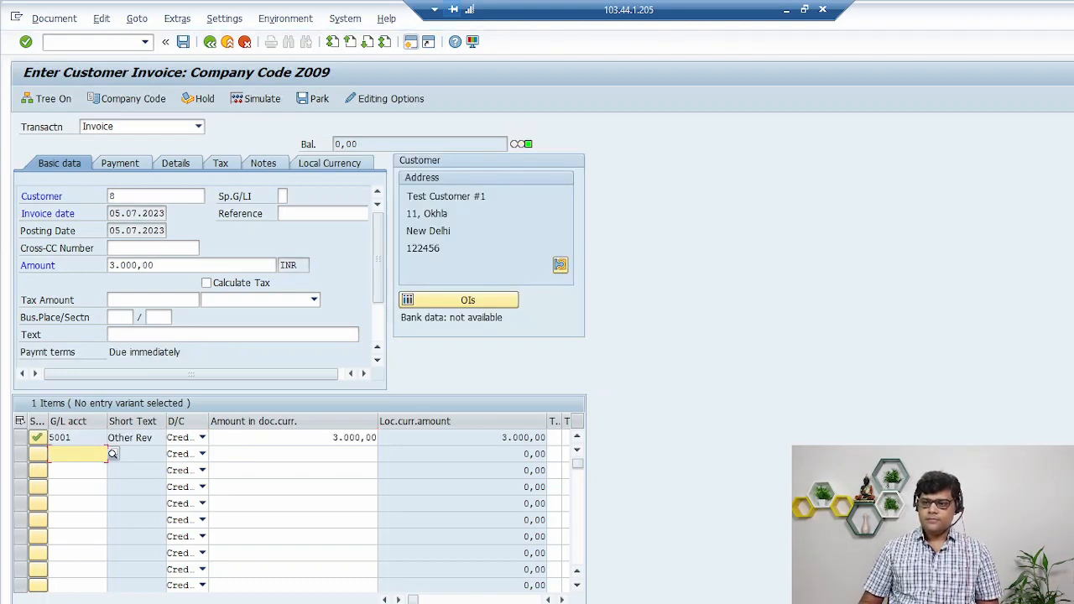
Step: Find payment term Z001 in the list of terms and assign it to the customer invoice's payment data
{"action": "left_click", "coordinate": [126, 165]}
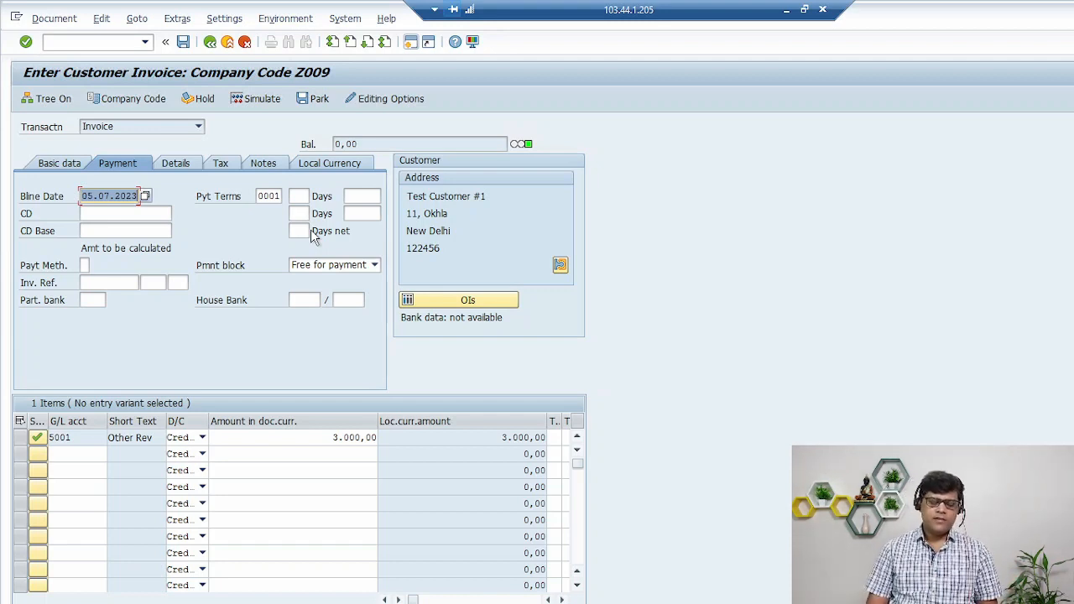
{"action": "left_click", "coordinate": [275, 196]}
{"action": "left_click", "coordinate": [286, 195]}
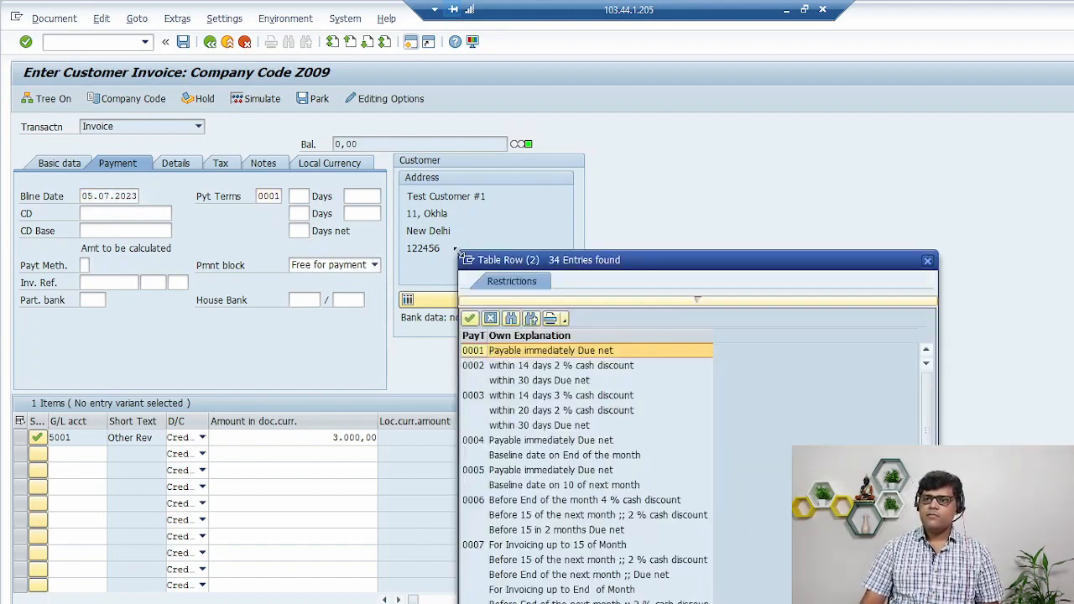
{"action": "key", "text": "alt+Tab"}
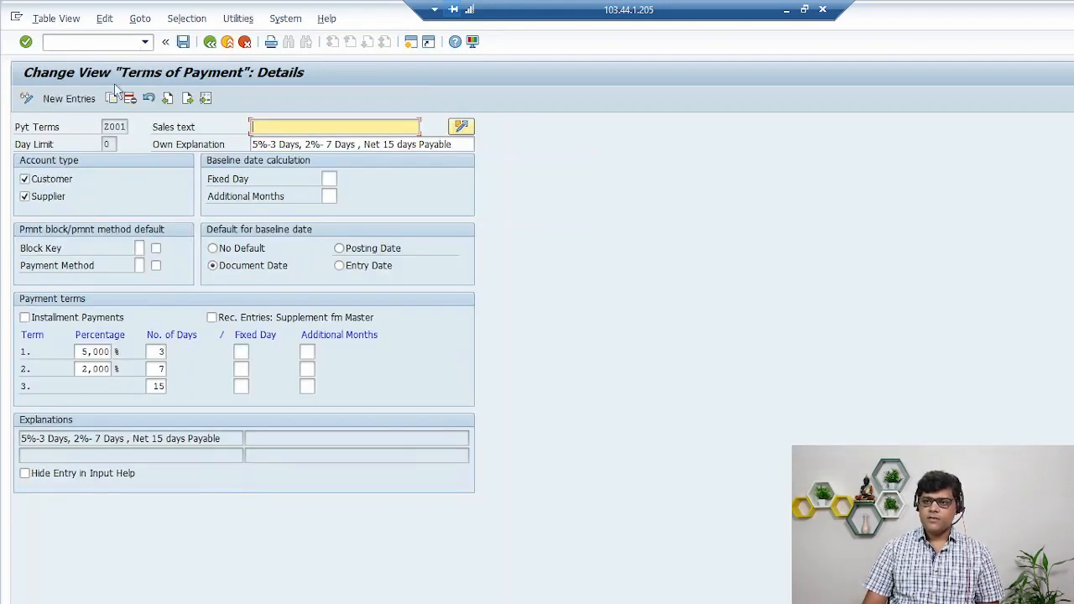
{"action": "key", "text": "alt+Tab"}
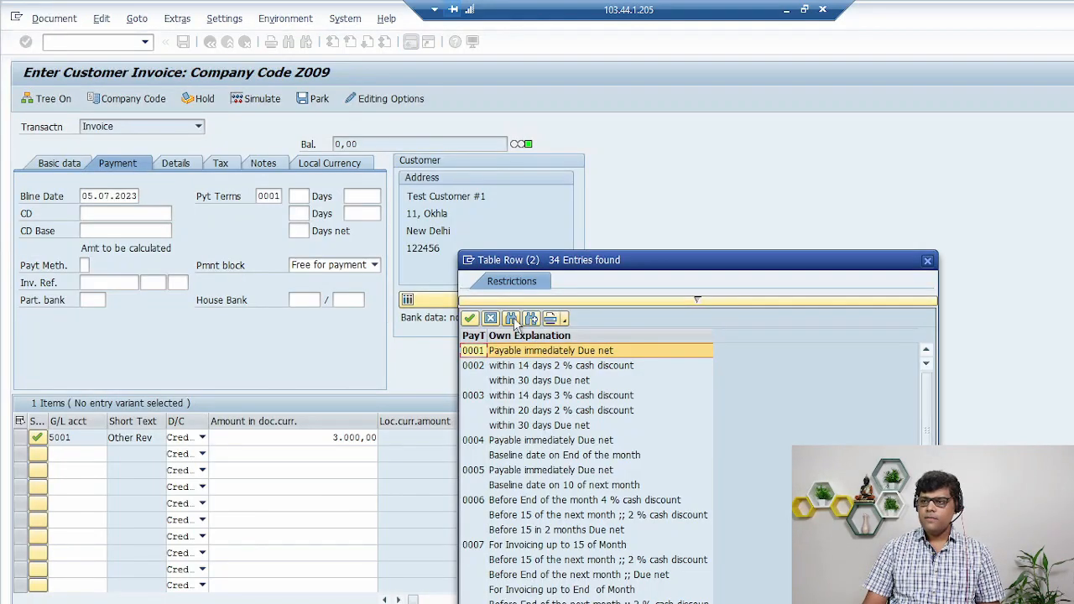
{"action": "left_click", "coordinate": [511, 318]}
{"action": "type", "text": "Z001"}
{"action": "key", "text": "Return"}
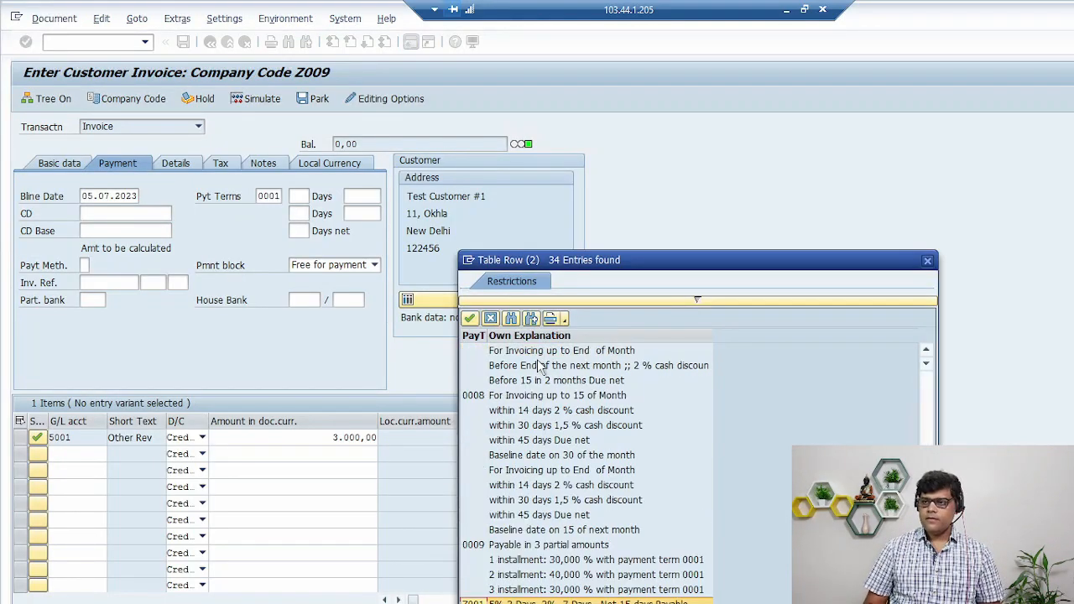
{"action": "key", "text": "Return"}
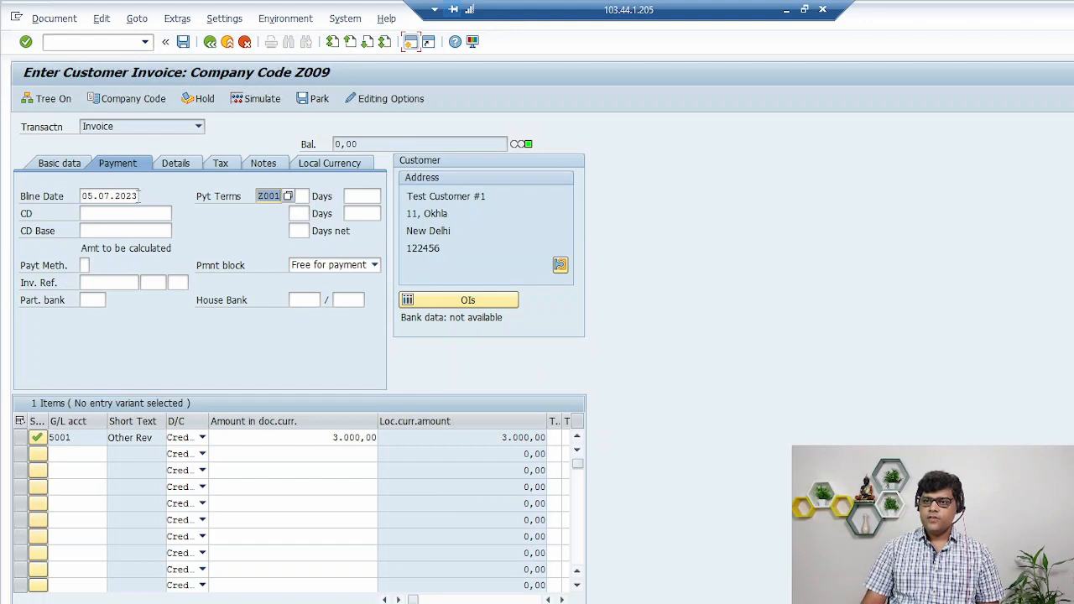
Step: Accept the discount terms of Z001 with baseline date 05.07.2023 and post the customer invoice
{"action": "key", "text": "Return"}
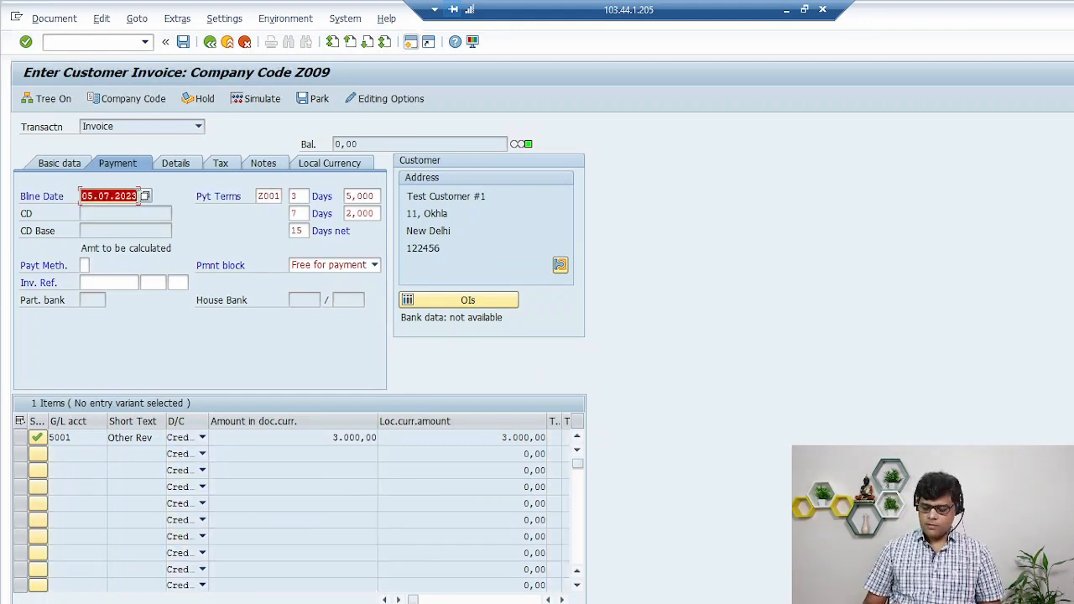
{"action": "key", "text": "Return"}
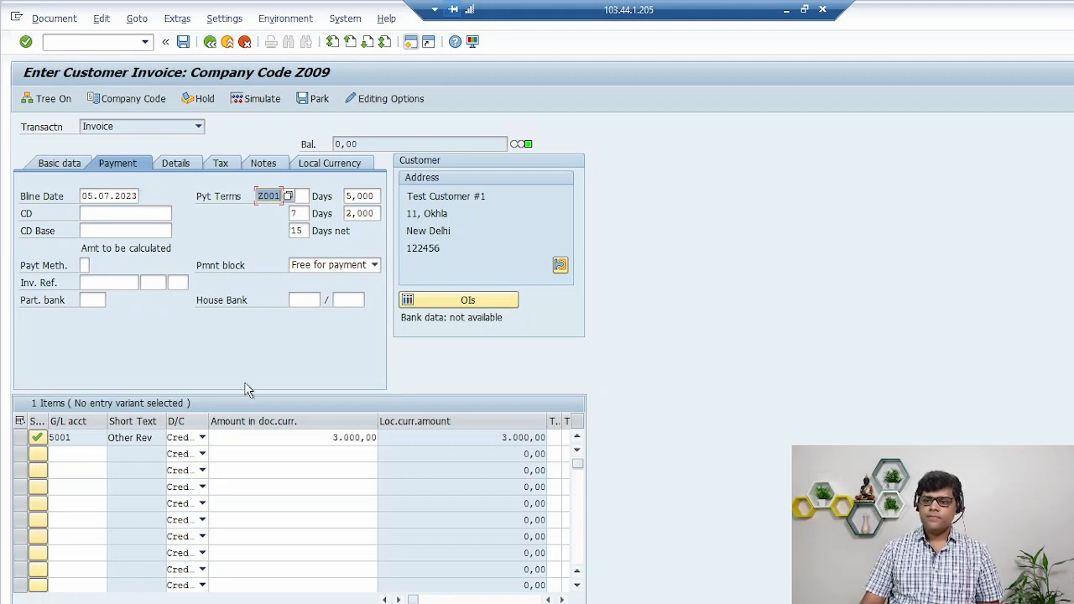
{"action": "key", "text": "Tab"}
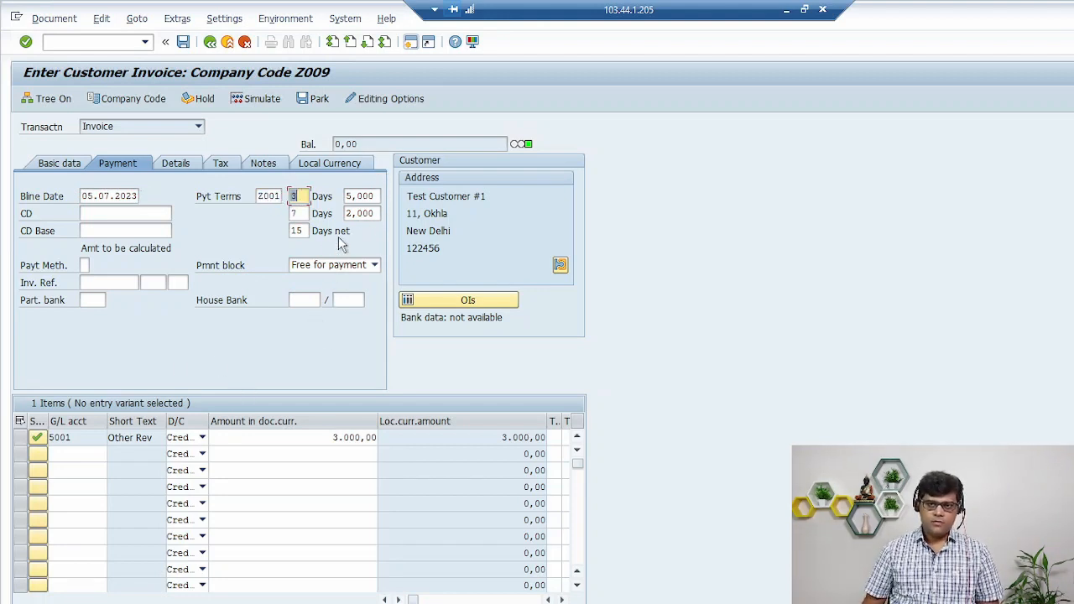
{"action": "left_click", "coordinate": [182, 42]}
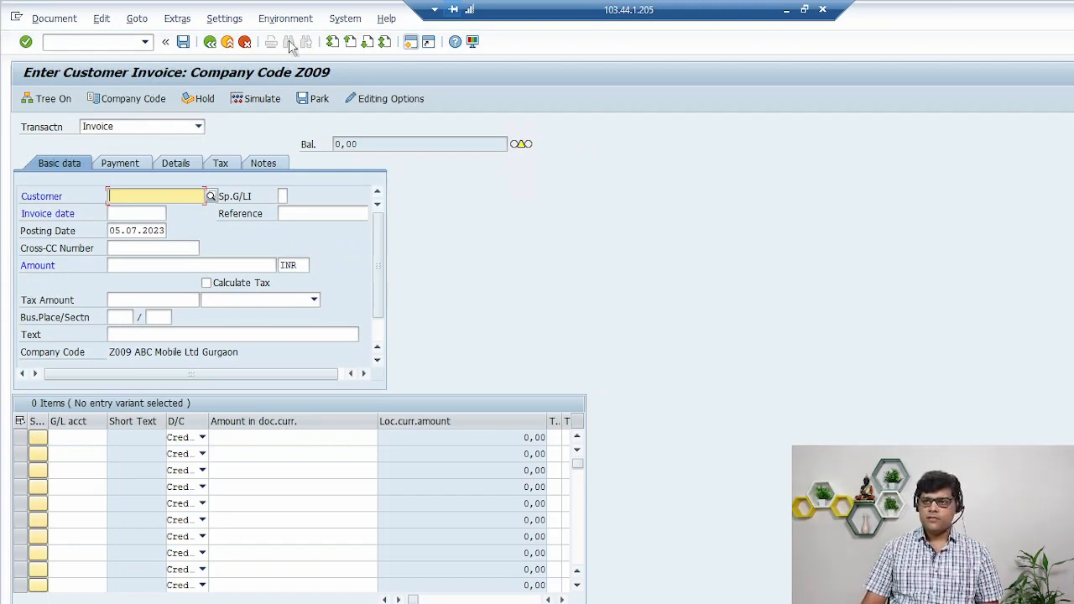
Step: Run the customer line item display FBL5N for open items in company code Z009
{"action": "left_click", "coordinate": [130, 42]}
{"action": "type", "text": "/nFBL5N"}
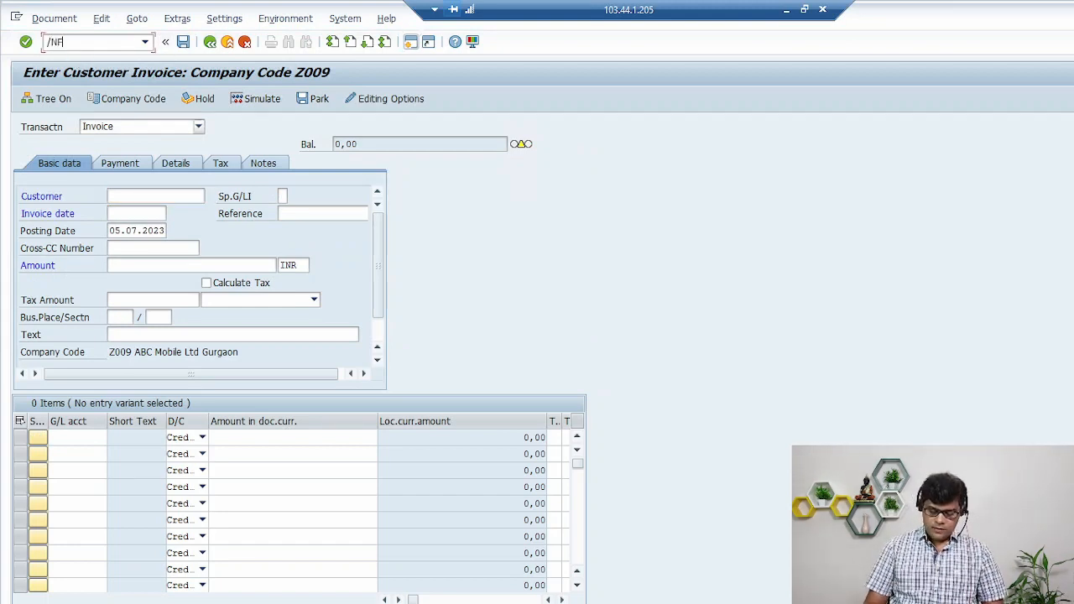
{"action": "key", "text": "Return"}
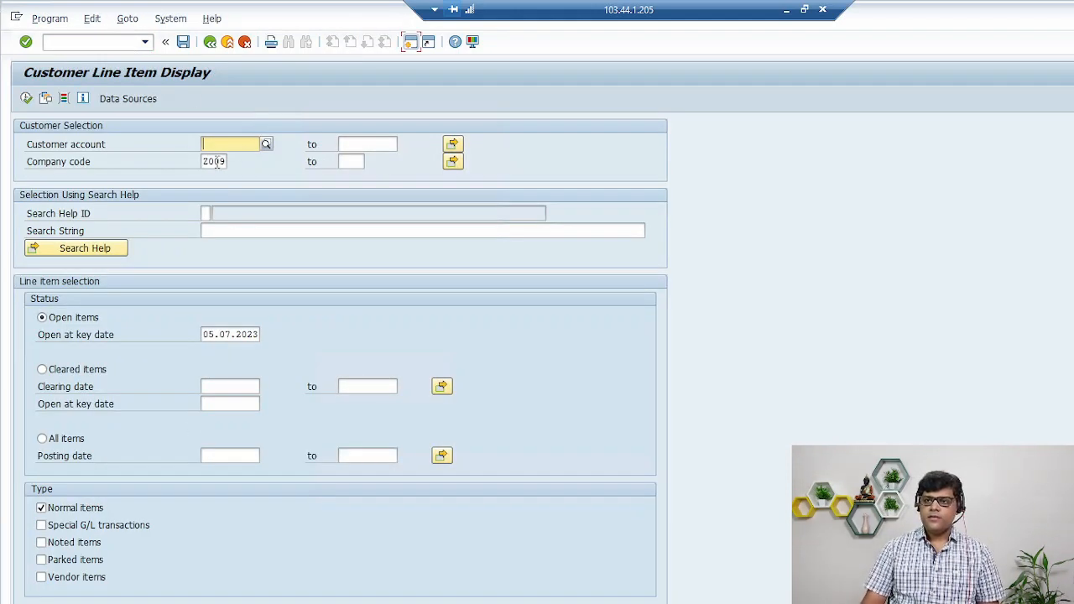
{"action": "left_click", "coordinate": [26, 98]}
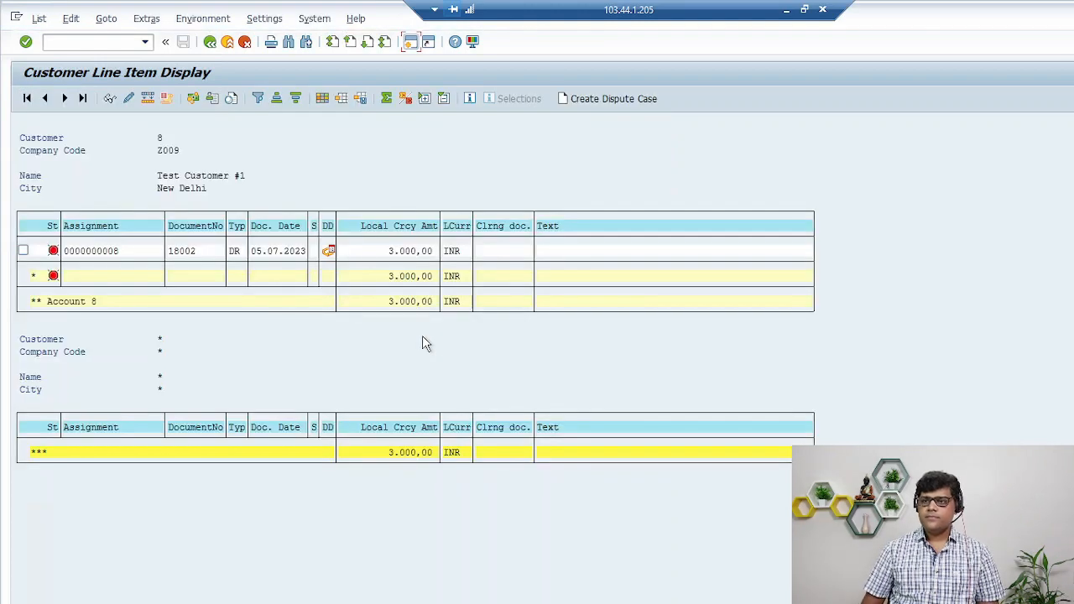
Step: Open the 3.000,00 INR invoice line item and examine its payment term, baseline date and cash discount days and percentages
{"action": "double_click", "coordinate": [406, 253]}
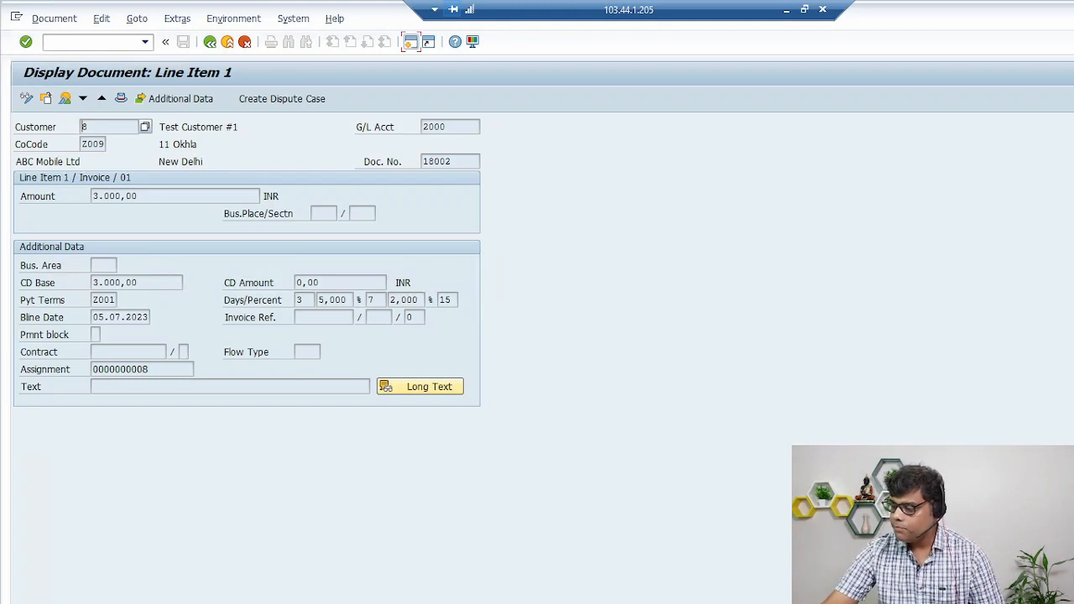
{"action": "mouse_move", "coordinate": [453, 315]}
{"action": "left_mouse_down"}
{"action": "mouse_move", "coordinate": [289, 328]}
{"action": "mouse_move", "coordinate": [404, 333]}
{"action": "left_mouse_up"}
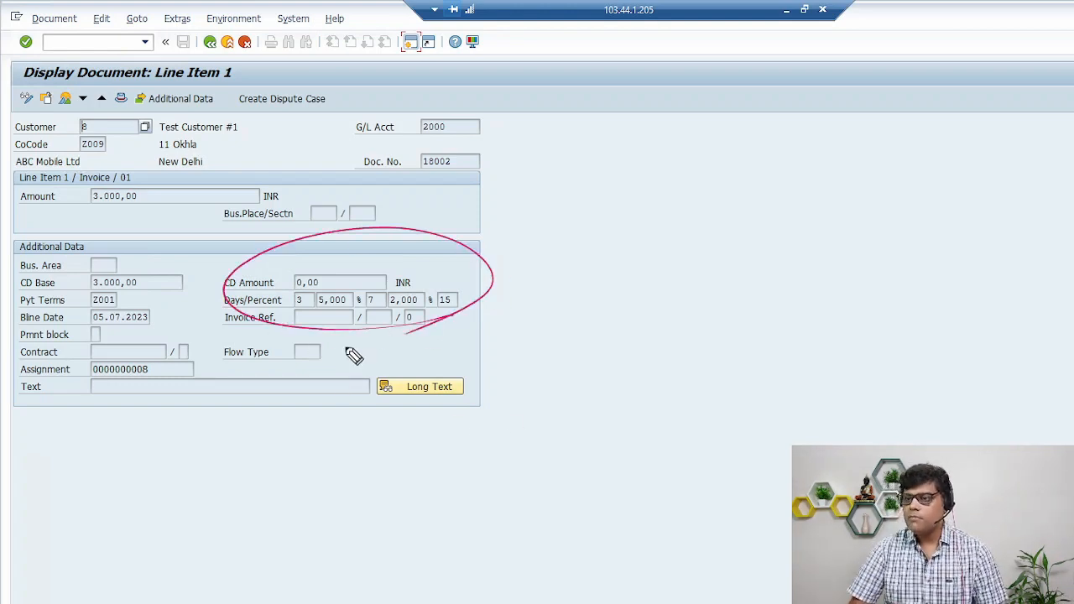
{"action": "key", "text": "Escape"}
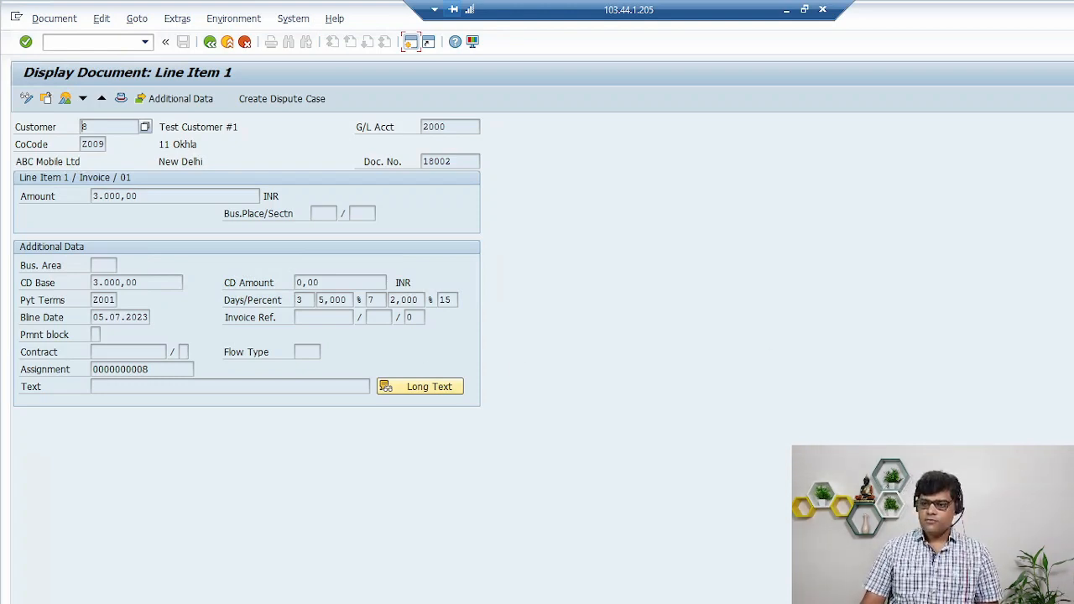
Step: Switch to the Maintain Business Partner session and start the incoming payment transaction F-28 there
{"action": "left_click", "coordinate": [352, 602]}
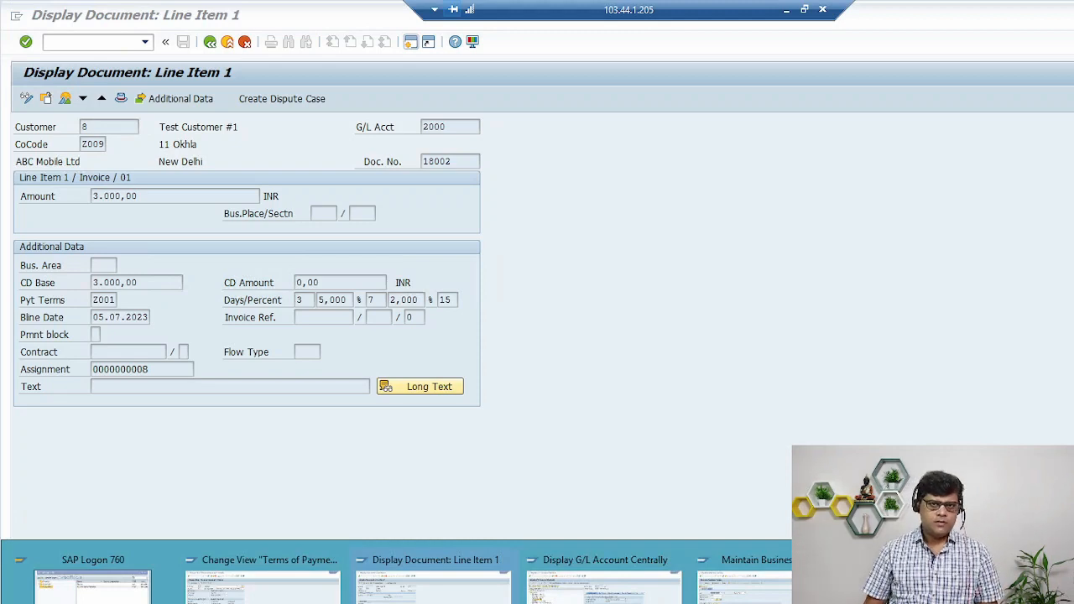
{"action": "left_click", "coordinate": [503, 594]}
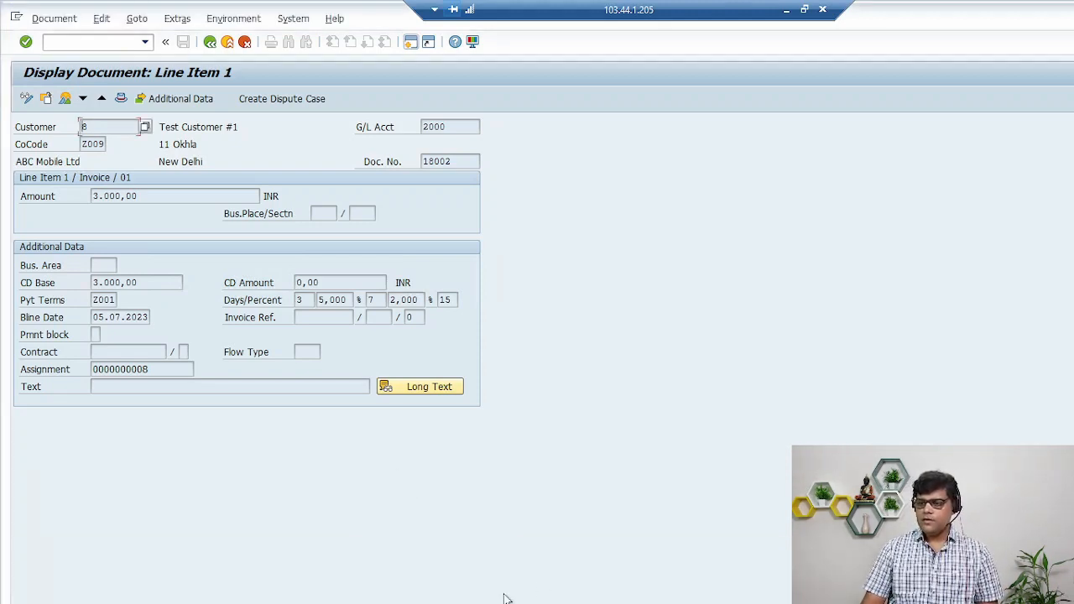
{"action": "left_click", "coordinate": [353, 602]}
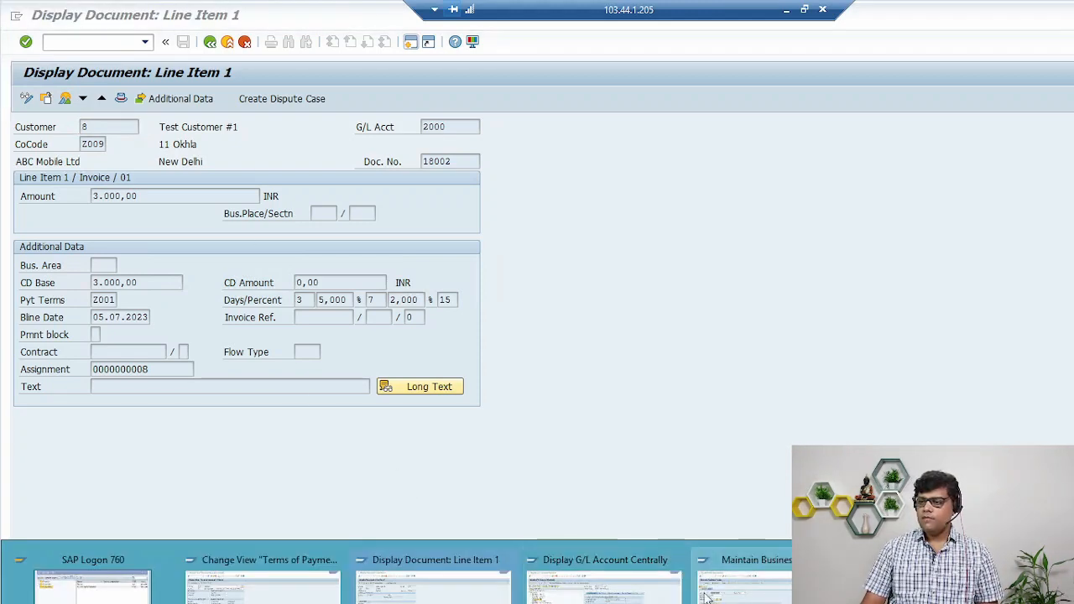
{"action": "left_click", "coordinate": [738, 587]}
{"action": "left_click", "coordinate": [97, 43]}
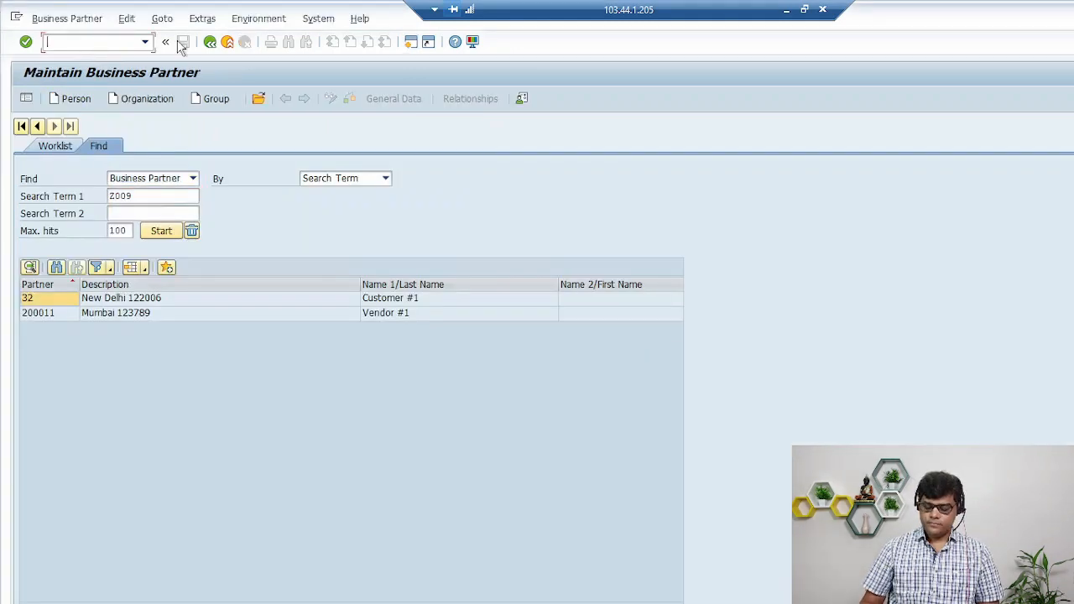
{"action": "type", "text": "/NF-28"}
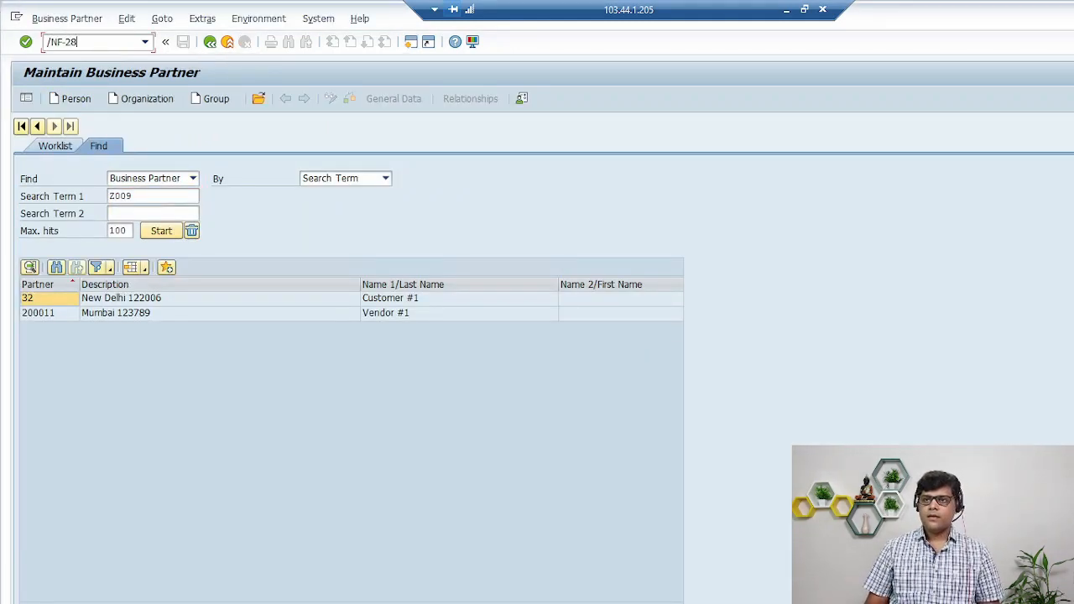
{"action": "key", "text": "Return"}
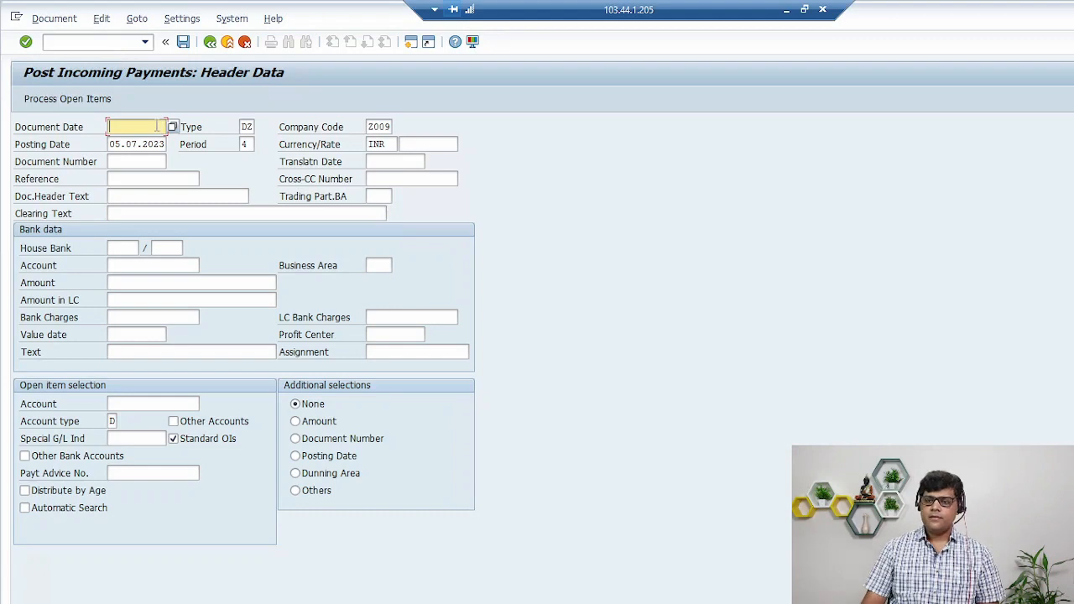
Step: Set the incoming payment's document date to 05.07.2023
{"action": "key", "text": "F4"}
{"action": "key", "text": "Return"}
{"action": "key", "text": "Tab"}
{"action": "key", "text": "Tab"}
{"action": "key", "text": "Tab"}
{"action": "key", "text": "Tab"}
{"action": "key", "text": "Tab"}
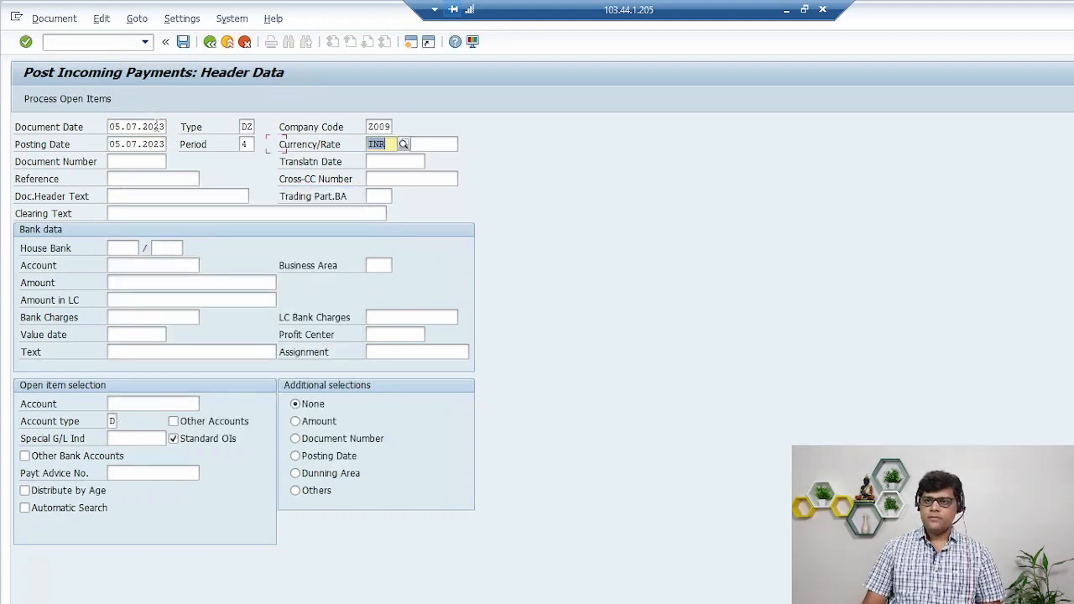
Step: Set the payment's house bank to HDFC with account ID H9301 in the bank data
{"action": "key", "text": "Tab"}
{"action": "key", "text": "Tab"}
{"action": "key", "text": "Tab"}
{"action": "key", "text": "Tab"}
{"action": "key", "text": "Tab"}
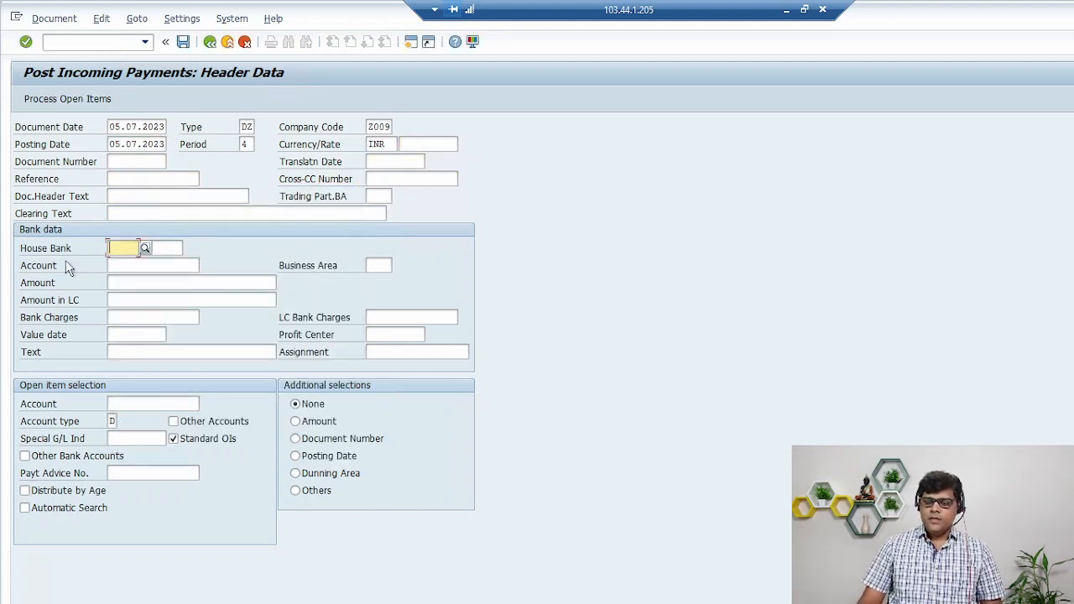
{"action": "key", "text": "F4"}
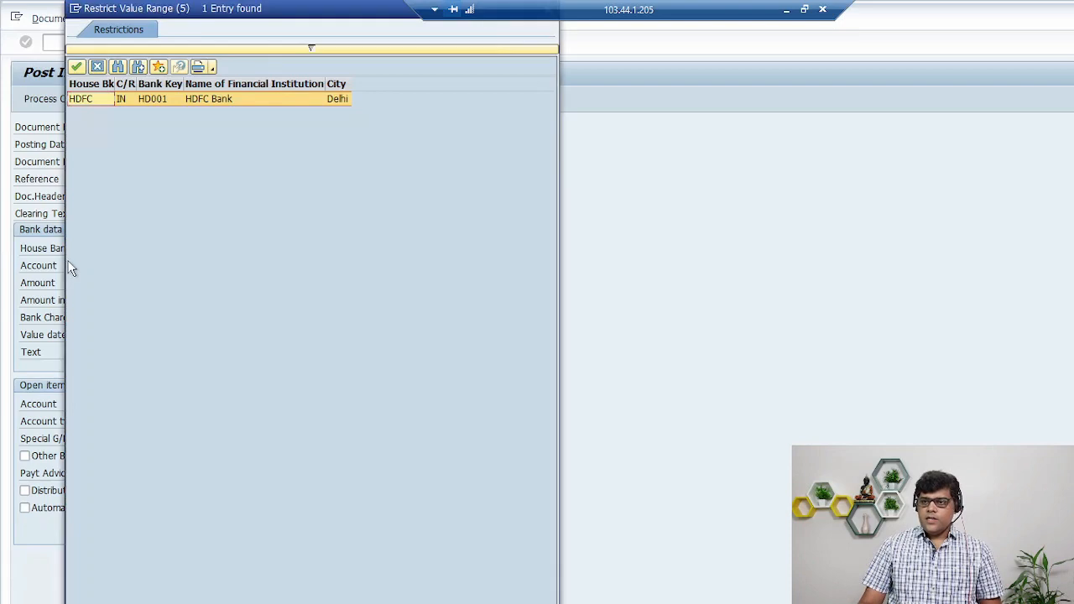
{"action": "double_click", "coordinate": [271, 99]}
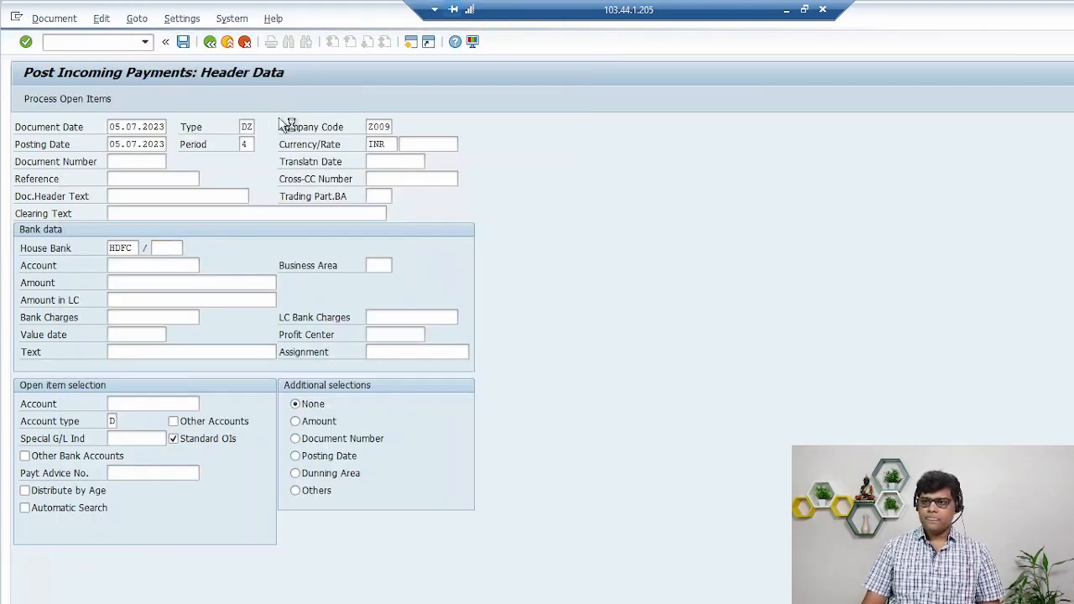
{"action": "key", "text": "F4"}
{"action": "double_click", "coordinate": [427, 206]}
{"action": "key", "text": "Tab"}
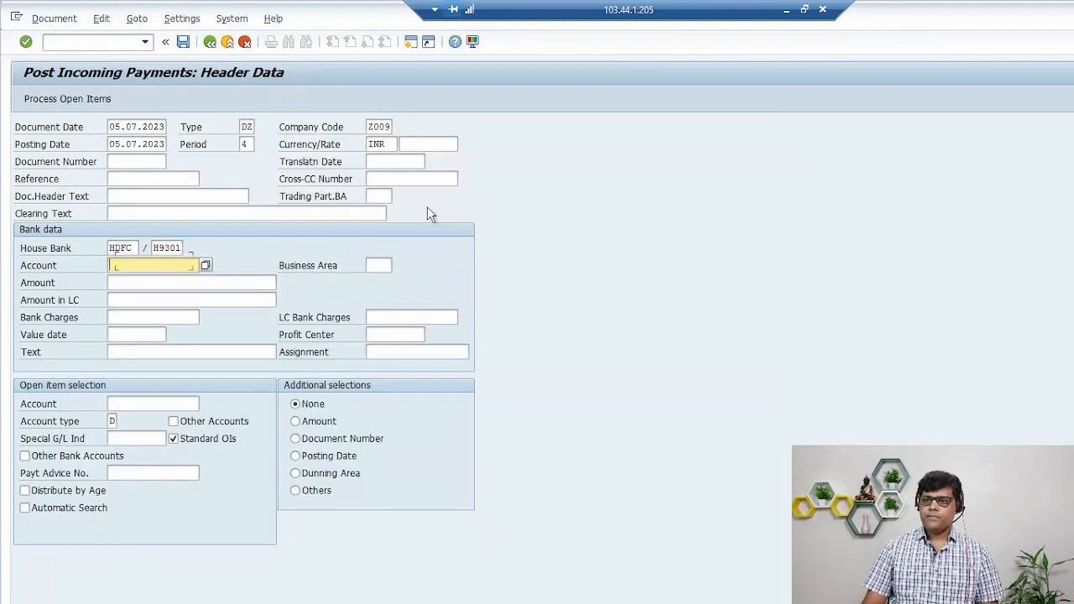
Step: Choose G/L account 1002 Incoming Transaction as the bank account of the incoming payment
{"action": "left_click", "coordinate": [206, 265]}
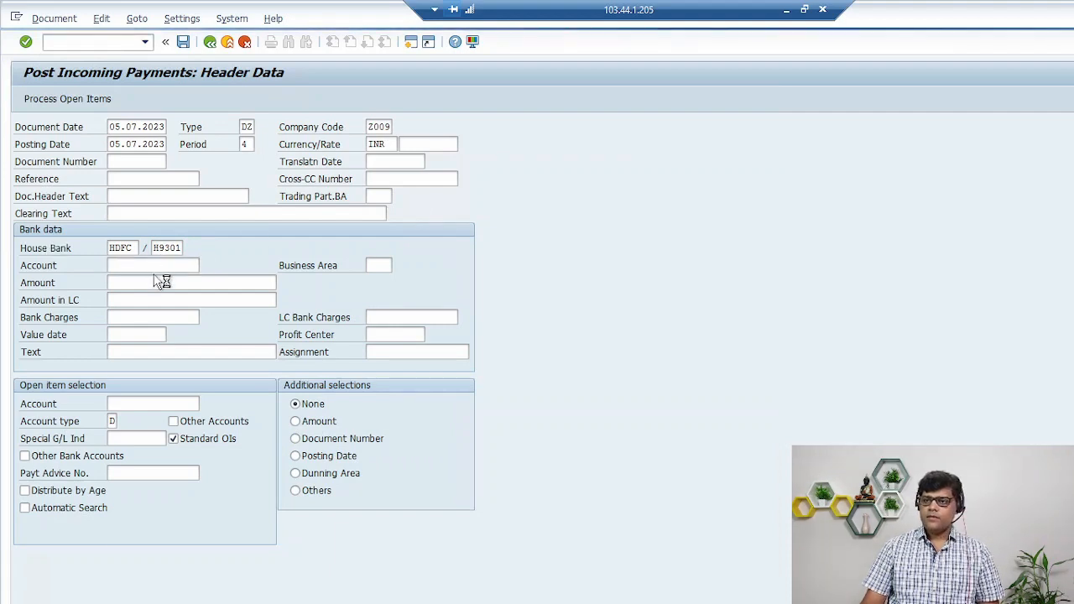
{"action": "double_click", "coordinate": [242, 353]}
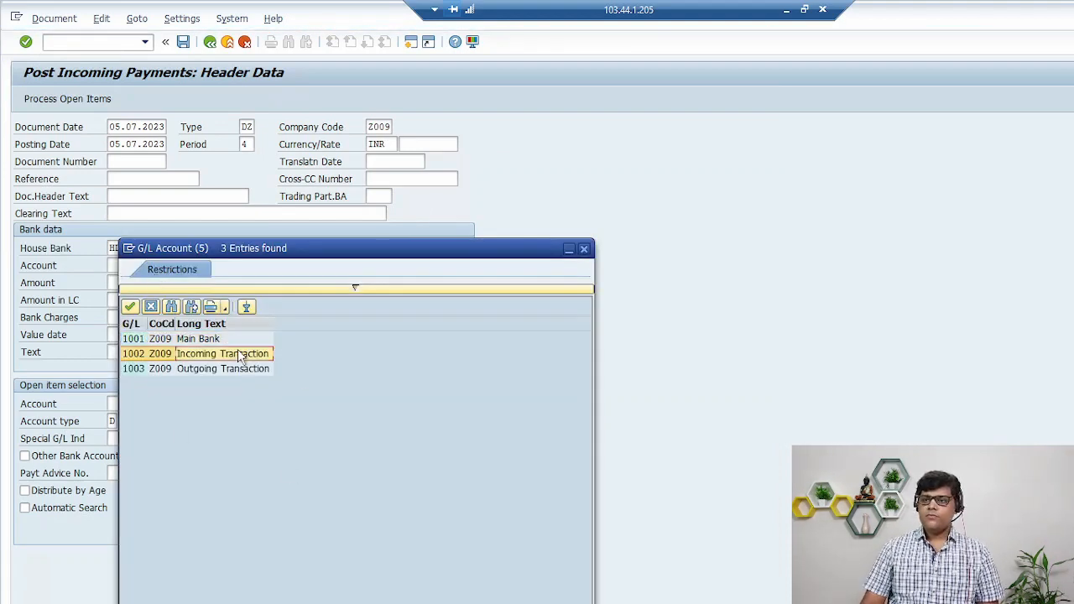
{"action": "key", "text": "Tab"}
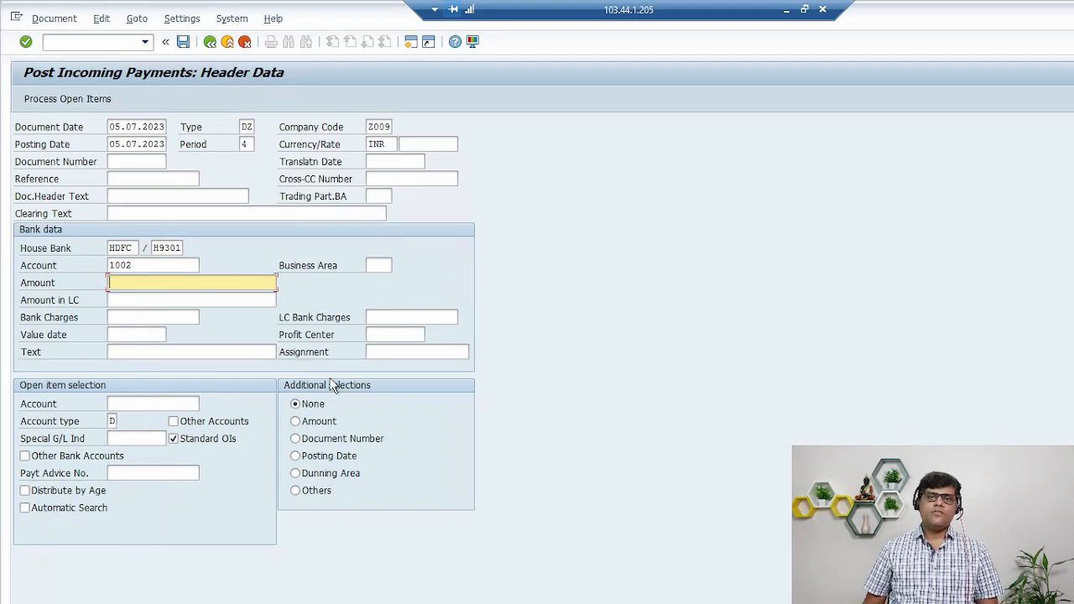
Step: Enter an amount of 1 and a value date of 05.07.2023 in the bank data
{"action": "type", "text": "1"}
{"action": "key", "text": "Tab"}
{"action": "key", "text": "Tab"}
{"action": "key", "text": "Tab"}
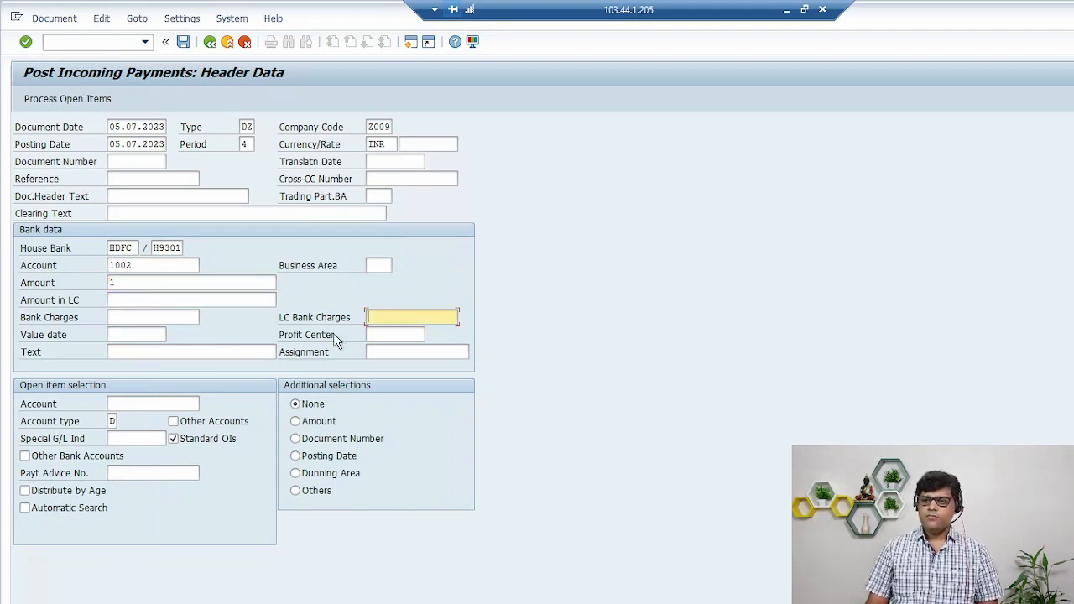
{"action": "key", "text": "Tab"}
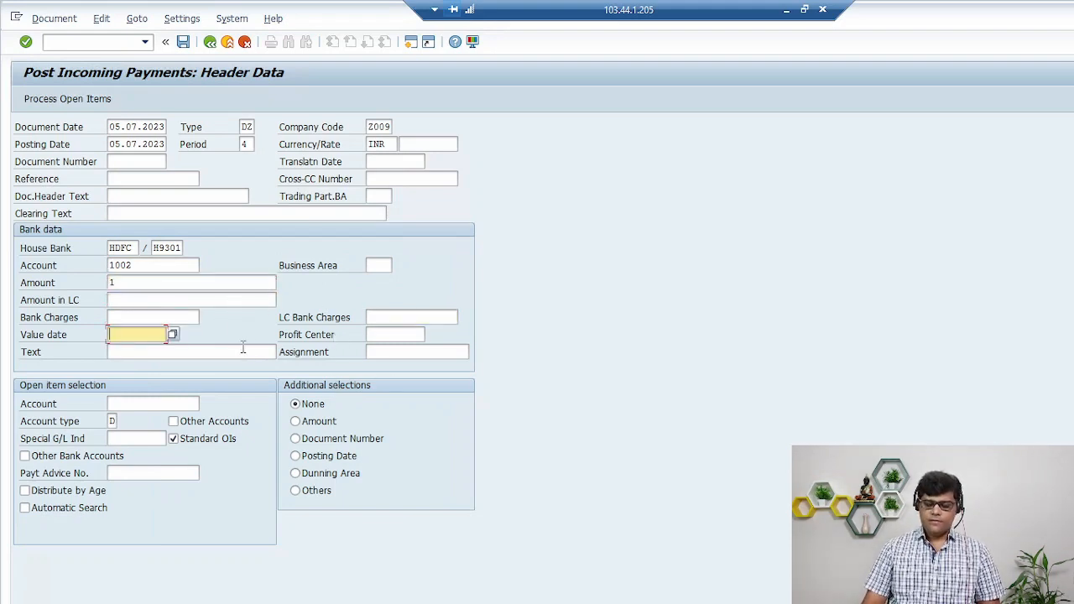
{"action": "key", "text": "Return"}
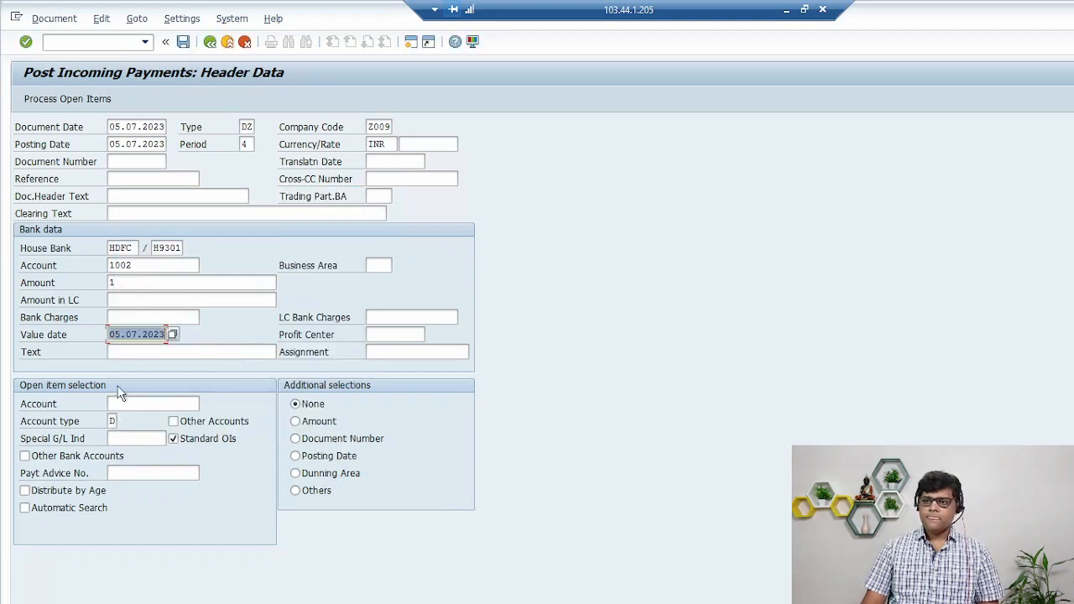
Step: Enter the customer's account number in the open item selection and proceed to the customer's open items
{"action": "left_click", "coordinate": [167, 406]}
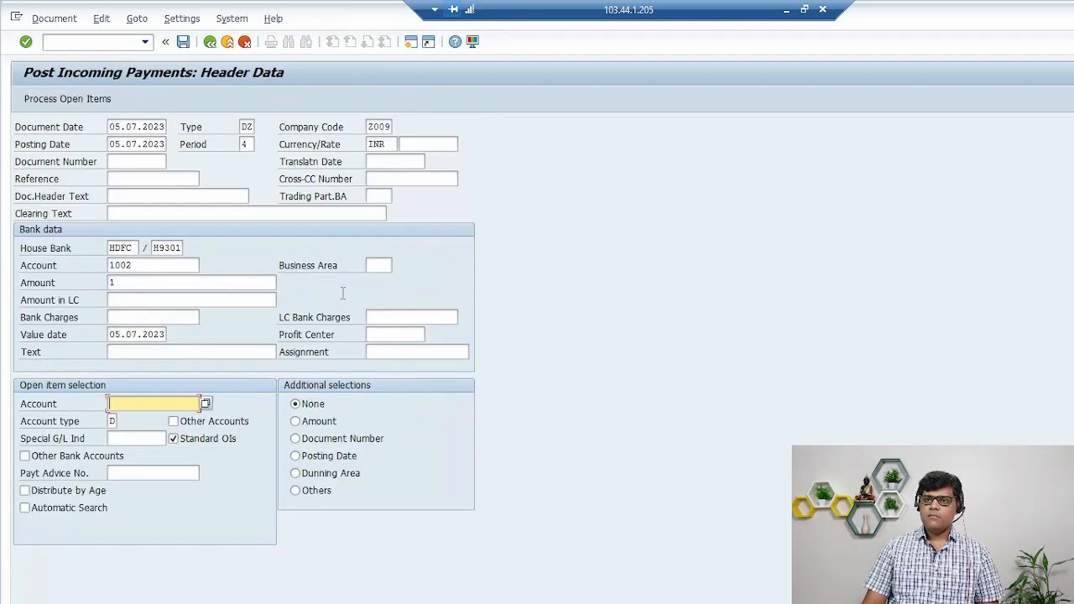
{"action": "type", "text": "8"}
{"action": "key", "text": "Return"}
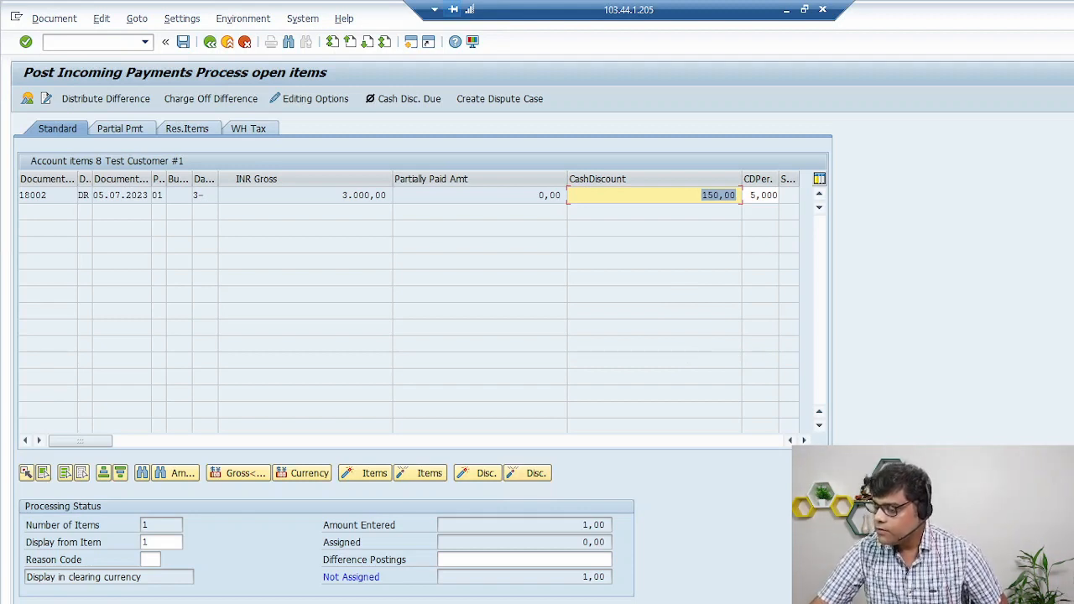
Step: Check the proposed cash discount and activate the 3.000,00 INR invoice item for clearing by the incoming payment
{"action": "left_click_drag", "start_coordinate": [779, 203], "coordinate": [751, 235]}
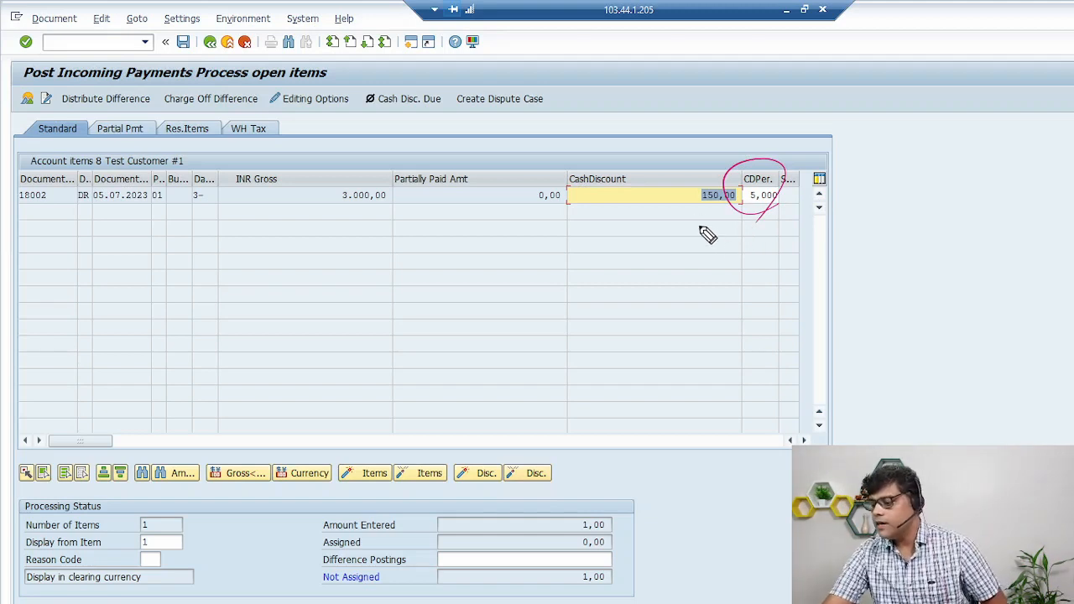
{"action": "left_click_drag", "start_coordinate": [719, 223], "coordinate": [713, 233]}
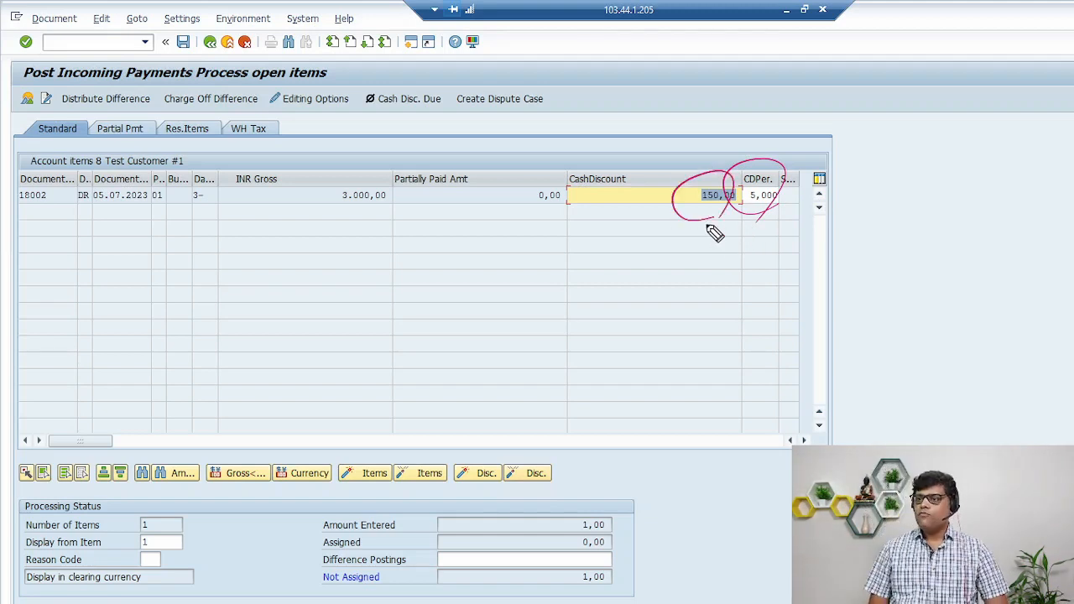
{"action": "left_click_drag", "start_coordinate": [332, 237], "coordinate": [415, 220]}
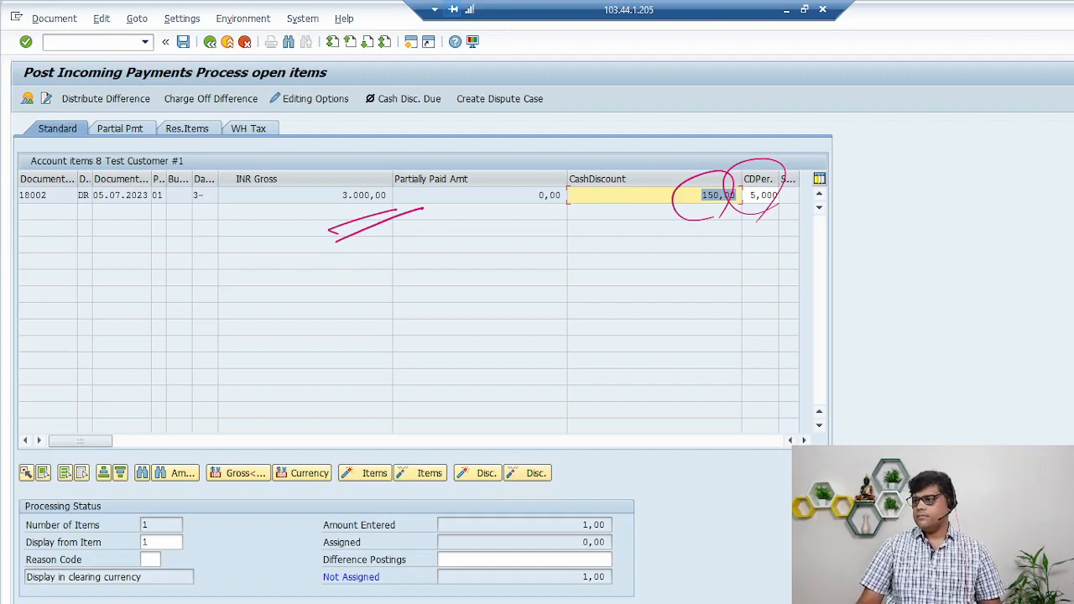
{"action": "key", "text": "Escape"}
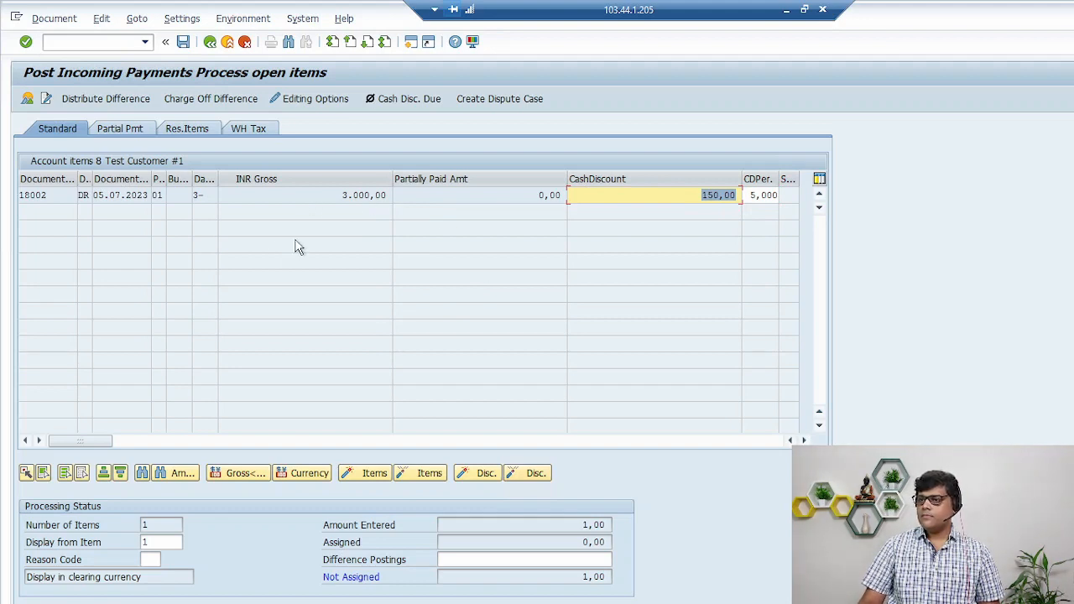
{"action": "double_click", "coordinate": [360, 195]}
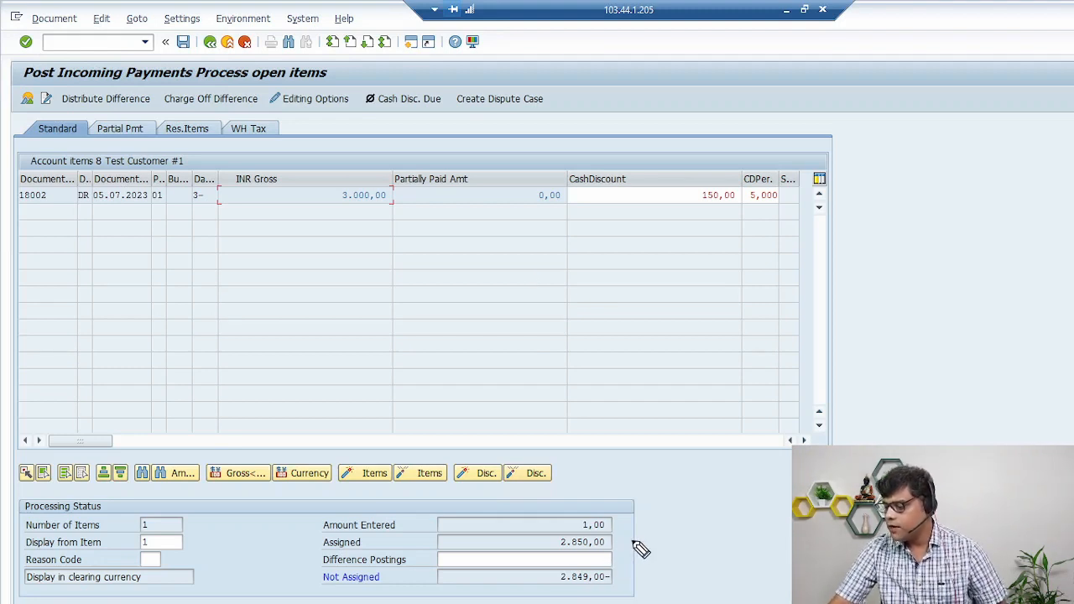
{"action": "left_click_drag", "start_coordinate": [635, 546], "coordinate": [630, 543]}
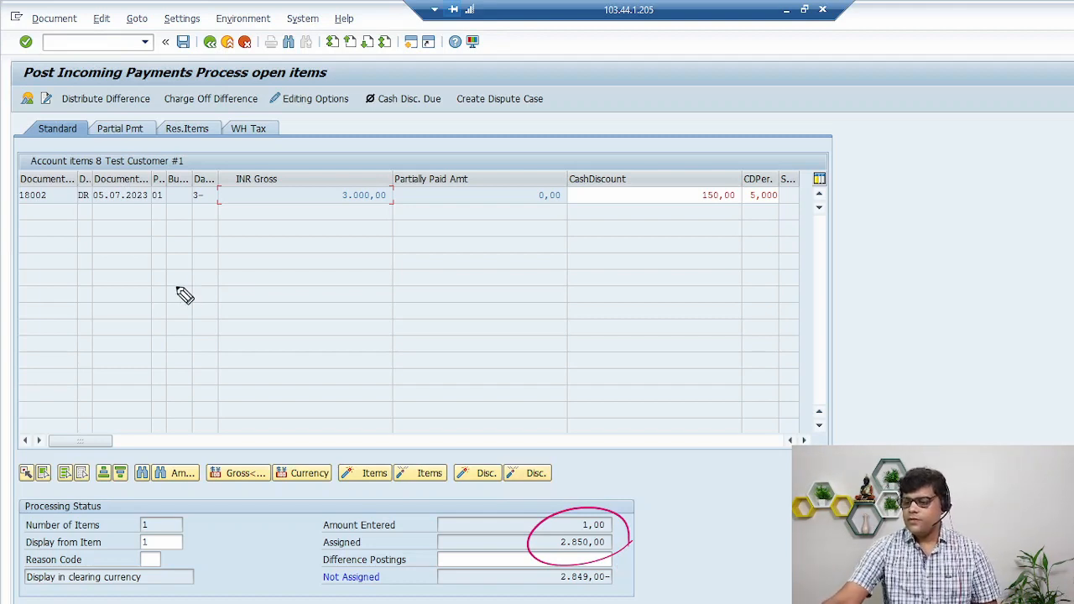
{"action": "mouse_move", "coordinate": [177, 271]}
{"action": "left_mouse_down"}
{"action": "mouse_move", "coordinate": [175, 303]}
{"action": "mouse_move", "coordinate": [211, 277]}
{"action": "left_mouse_up"}
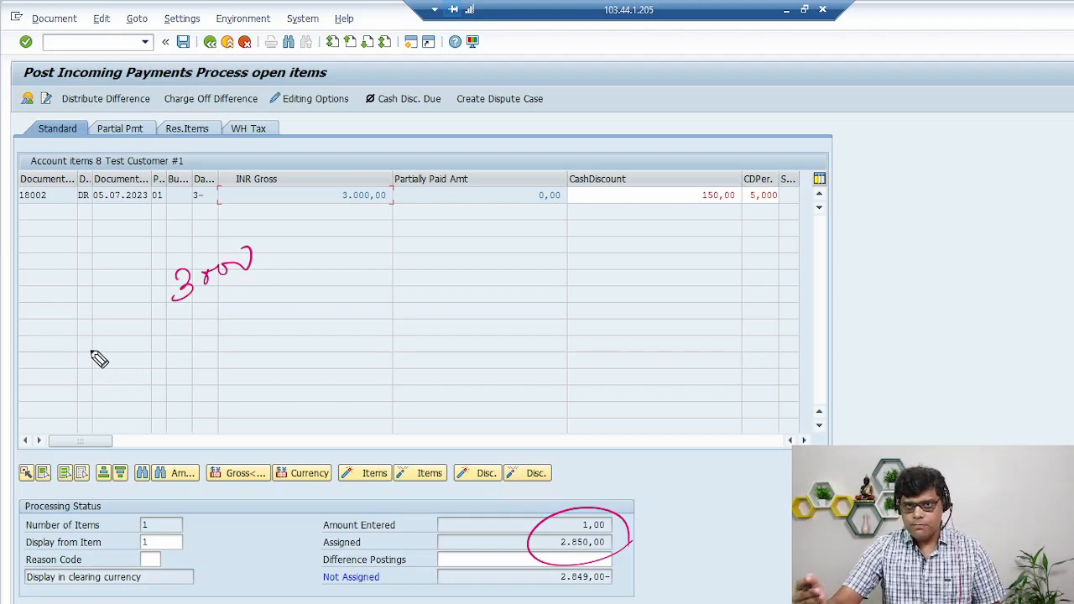
{"action": "mouse_move", "coordinate": [219, 186]}
{"action": "left_mouse_down"}
{"action": "mouse_move", "coordinate": [176, 210]}
{"action": "mouse_move", "coordinate": [223, 172]}
{"action": "left_mouse_up"}
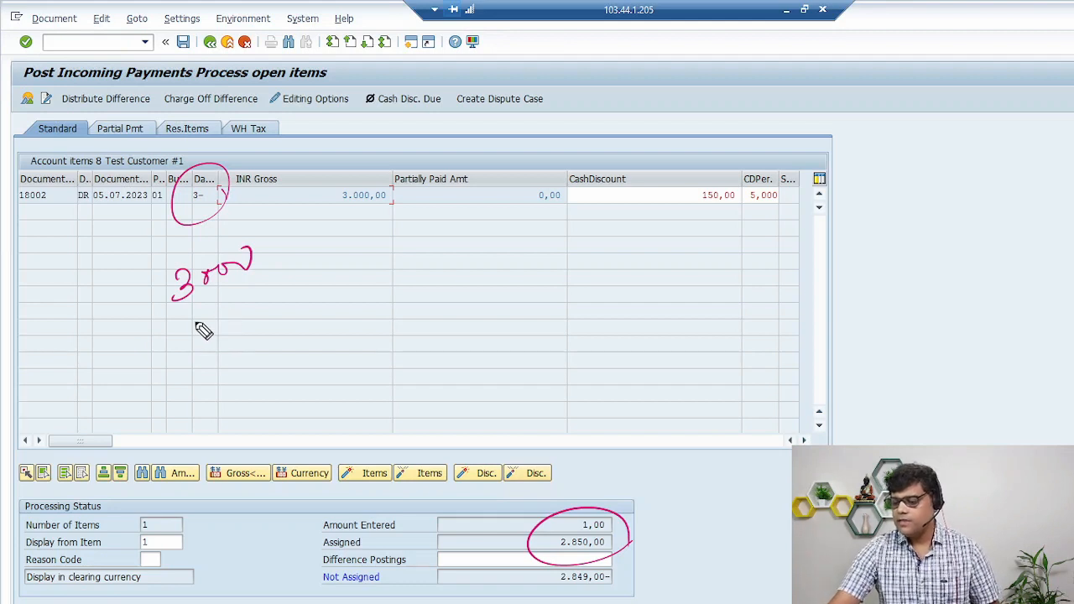
{"action": "mouse_move", "coordinate": [215, 337]}
{"action": "left_mouse_down"}
{"action": "mouse_move", "coordinate": [215, 320]}
{"action": "mouse_move", "coordinate": [224, 331]}
{"action": "left_mouse_up"}
{"action": "left_click_drag", "start_coordinate": [252, 303], "coordinate": [245, 320]}
{"action": "left_click_drag", "start_coordinate": [95, 394], "coordinate": [141, 369]}
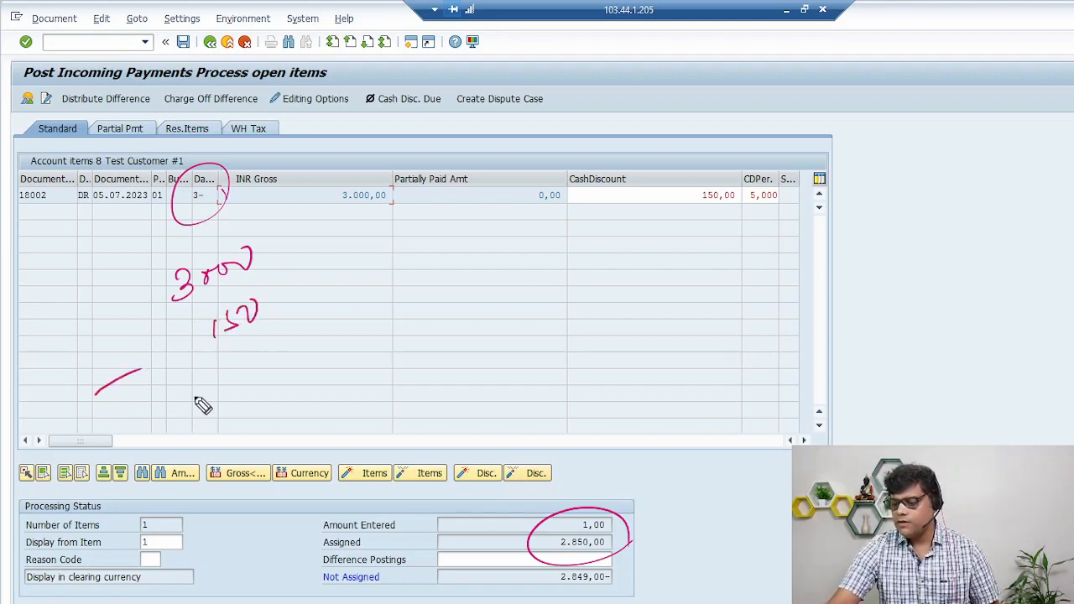
{"action": "left_click_drag", "start_coordinate": [185, 403], "coordinate": [355, 315]}
{"action": "mouse_move", "coordinate": [211, 388]}
{"action": "left_mouse_down"}
{"action": "mouse_move", "coordinate": [246, 403]}
{"action": "mouse_move", "coordinate": [289, 375]}
{"action": "left_mouse_up"}
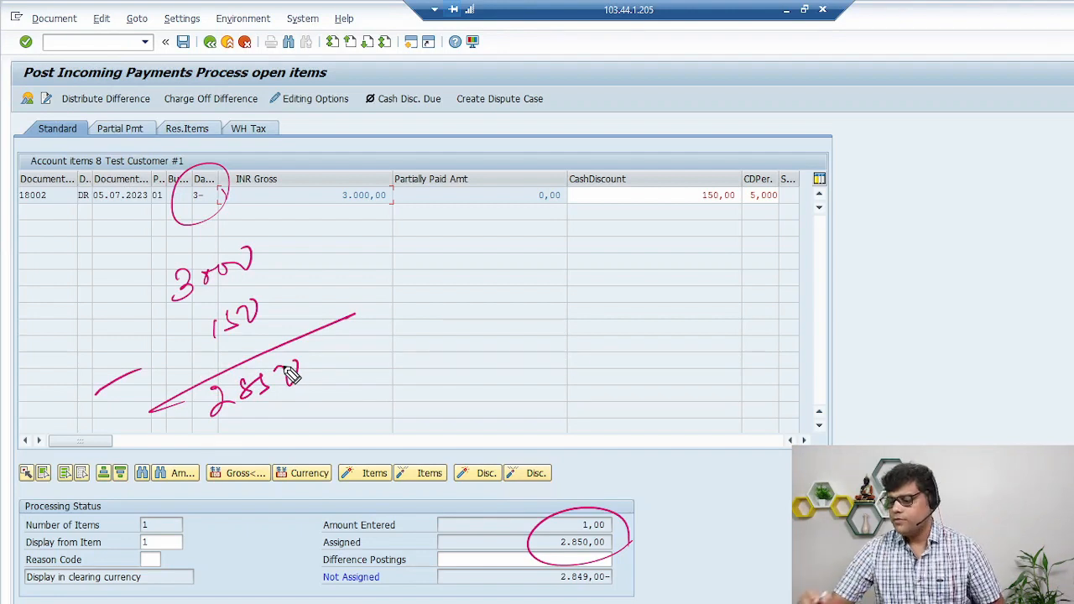
{"action": "left_click_drag", "start_coordinate": [443, 291], "coordinate": [447, 267]}
{"action": "left_click_drag", "start_coordinate": [474, 282], "coordinate": [711, 217]}
{"action": "mouse_move", "coordinate": [456, 364]}
{"action": "left_mouse_down"}
{"action": "mouse_move", "coordinate": [478, 375]}
{"action": "mouse_move", "coordinate": [530, 362]}
{"action": "left_mouse_up"}
{"action": "left_click_drag", "start_coordinate": [578, 343], "coordinate": [626, 335]}
{"action": "mouse_move", "coordinate": [669, 307]}
{"action": "left_mouse_down"}
{"action": "mouse_move", "coordinate": [709, 311]}
{"action": "mouse_move", "coordinate": [746, 289]}
{"action": "left_mouse_up"}
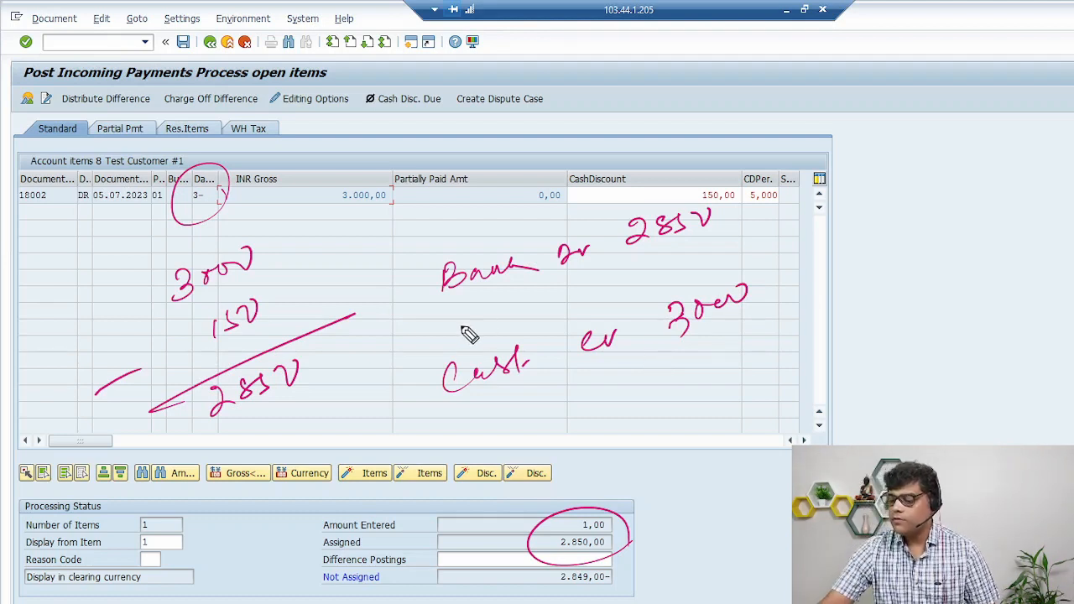
{"action": "mouse_move", "coordinate": [443, 312]}
{"action": "left_mouse_down"}
{"action": "mouse_move", "coordinate": [445, 332]}
{"action": "mouse_move", "coordinate": [498, 297]}
{"action": "mouse_move", "coordinate": [523, 314]}
{"action": "mouse_move", "coordinate": [658, 280]}
{"action": "left_mouse_up"}
{"action": "mouse_move", "coordinate": [666, 263]}
{"action": "left_mouse_down"}
{"action": "mouse_move", "coordinate": [668, 279]}
{"action": "mouse_move", "coordinate": [703, 267]}
{"action": "mouse_move", "coordinate": [491, 304]}
{"action": "mouse_move", "coordinate": [729, 267]}
{"action": "left_mouse_up"}
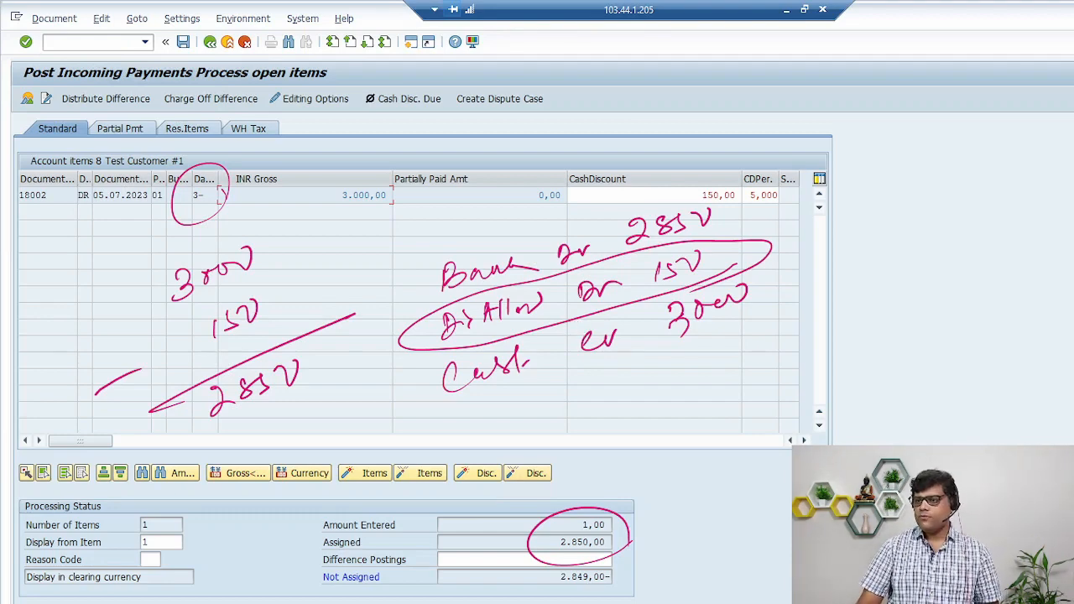
{"action": "key", "text": "Escape"}
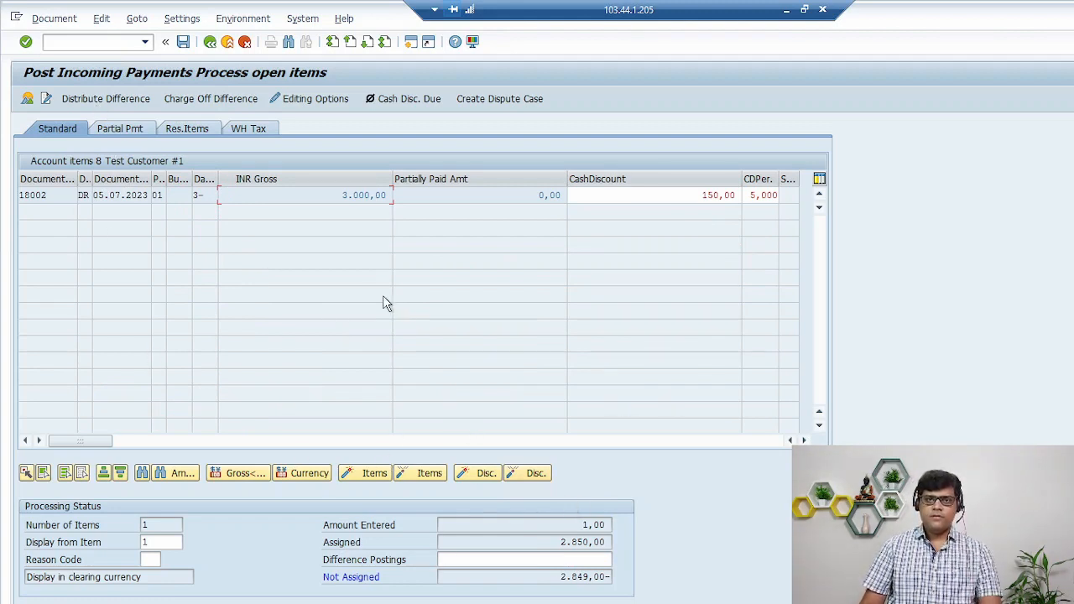
Step: Return to the payment document overview and set the amount of the Incoming Transaction line item to 2.850 INR
{"action": "double_click", "coordinate": [594, 525]}
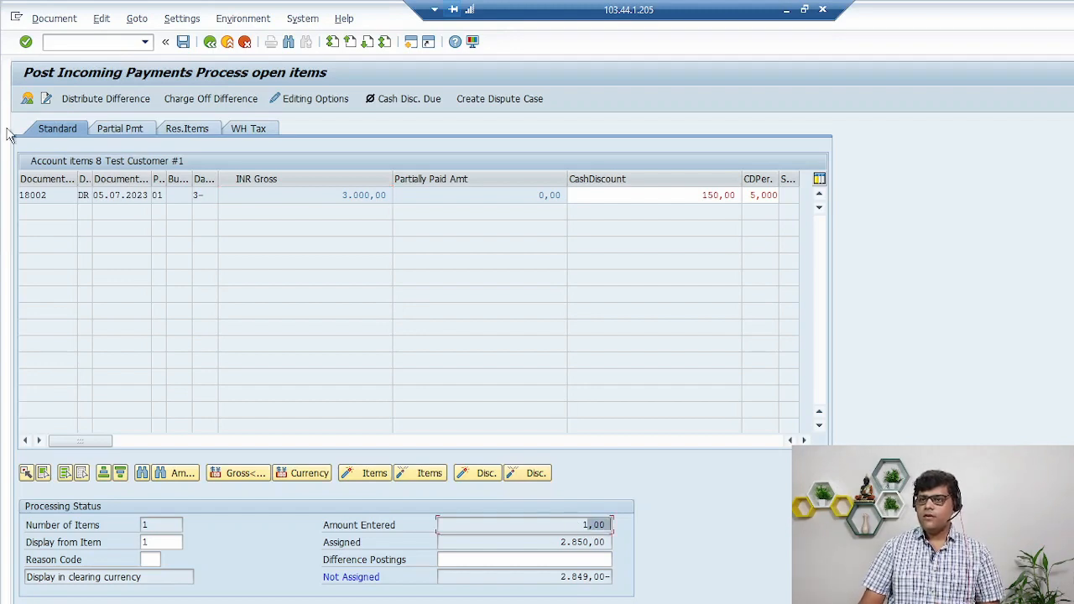
{"action": "left_click", "coordinate": [27, 98]}
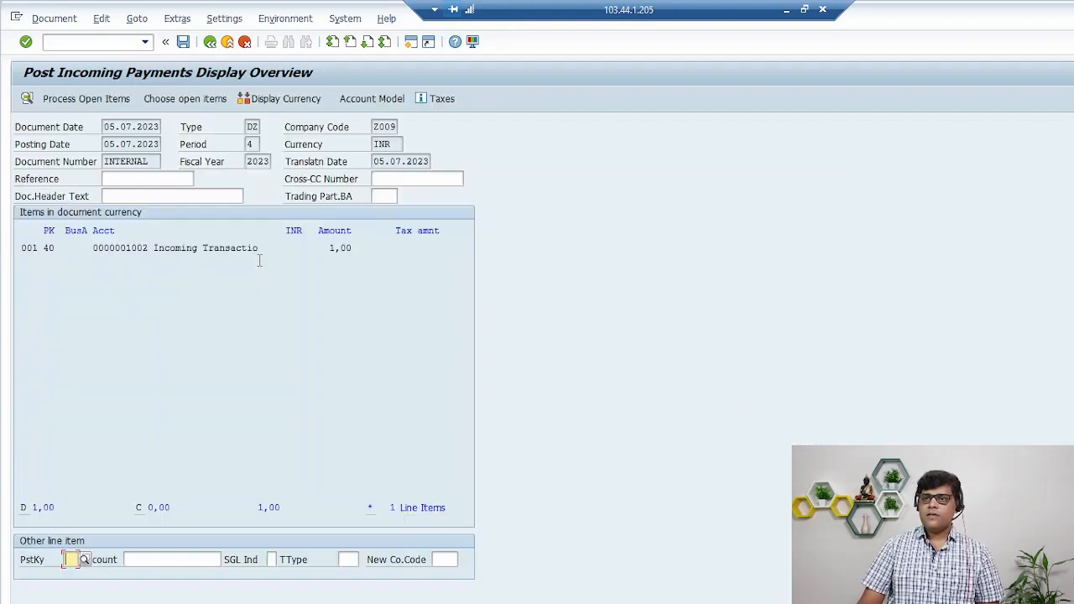
{"action": "double_click", "coordinate": [343, 250]}
{"action": "key", "text": "Delete"}
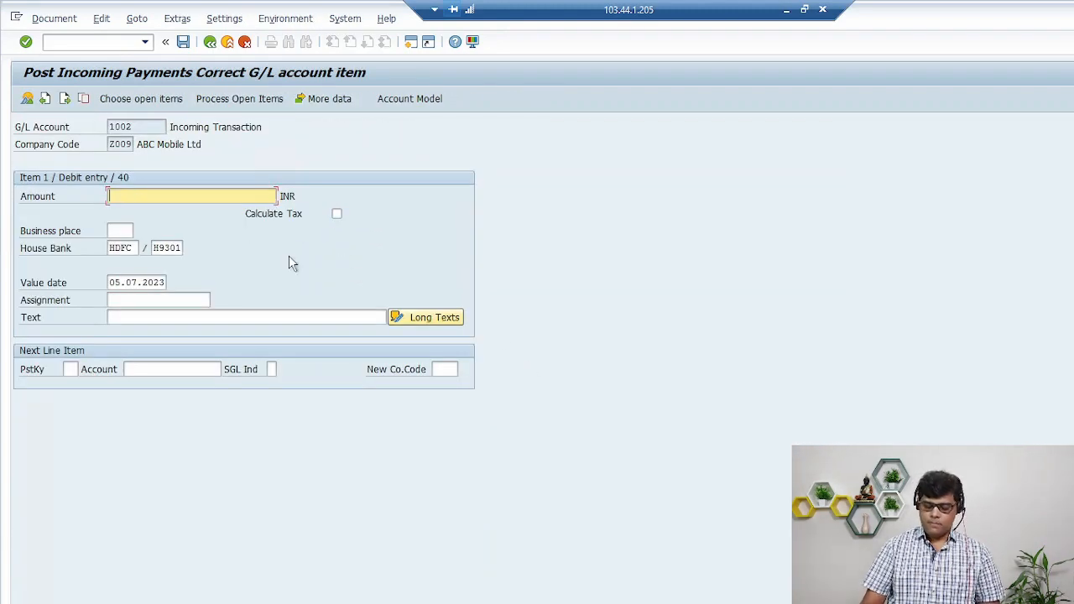
{"action": "type", "text": "2.850"}
{"action": "key", "text": "Return"}
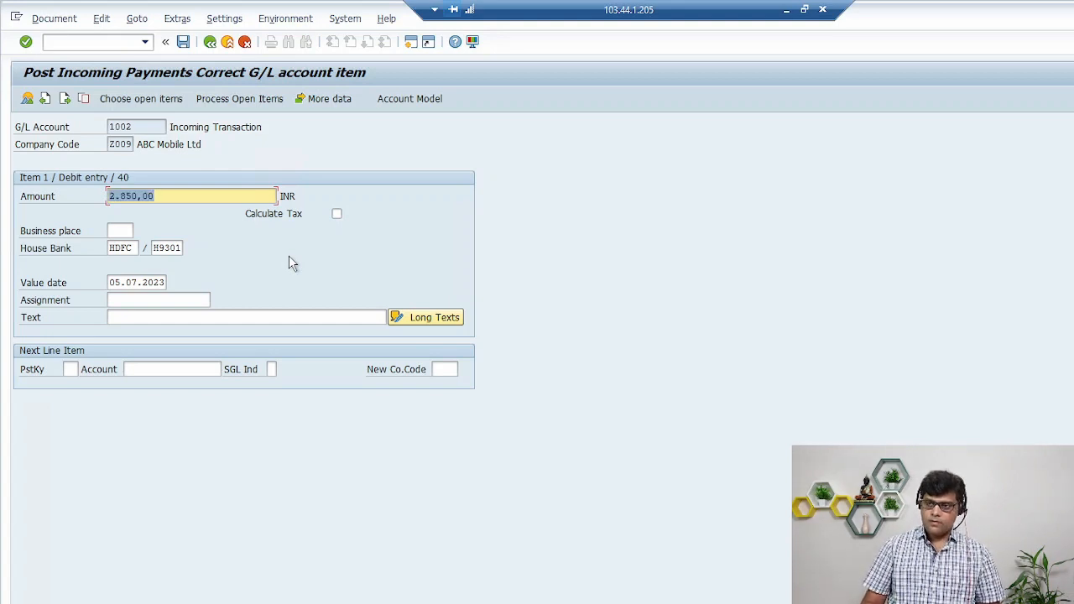
Step: Simulate the incoming payment document and post it
{"action": "left_click", "coordinate": [65, 18]}
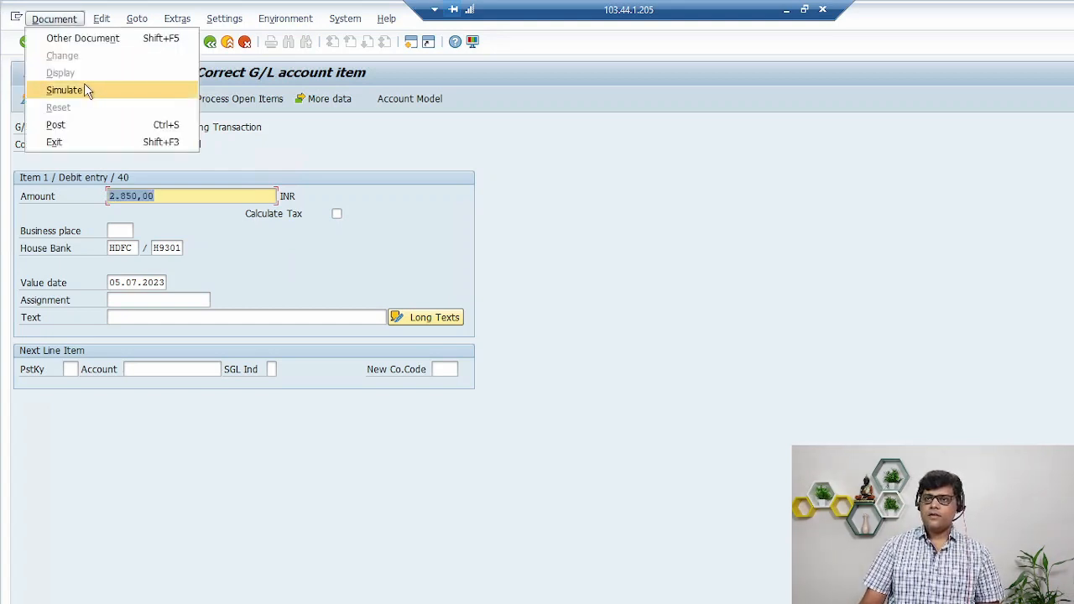
{"action": "left_click", "coordinate": [83, 86]}
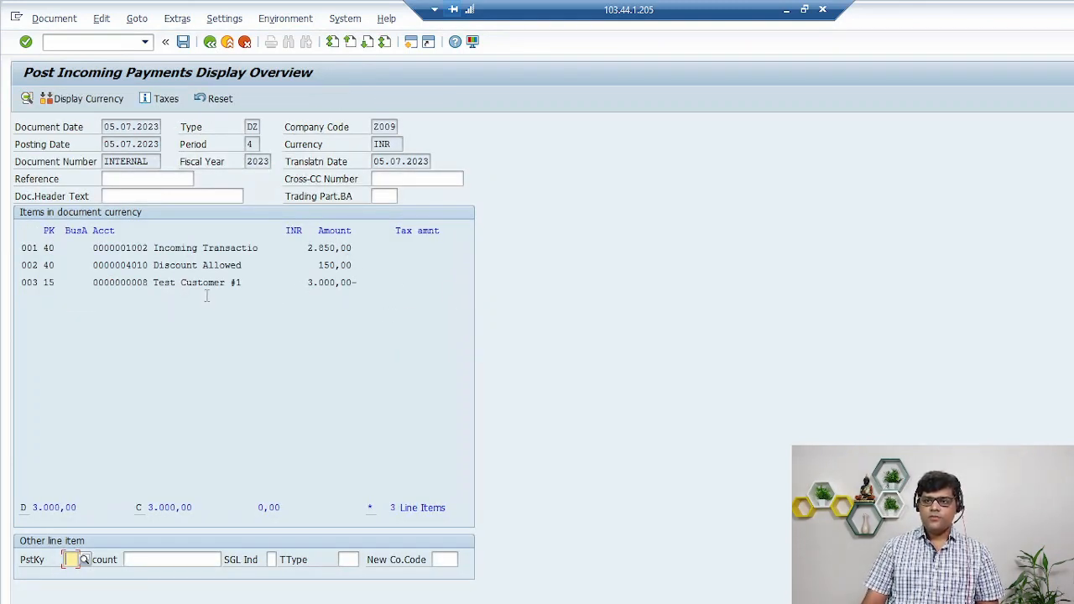
{"action": "left_click", "coordinate": [183, 43]}
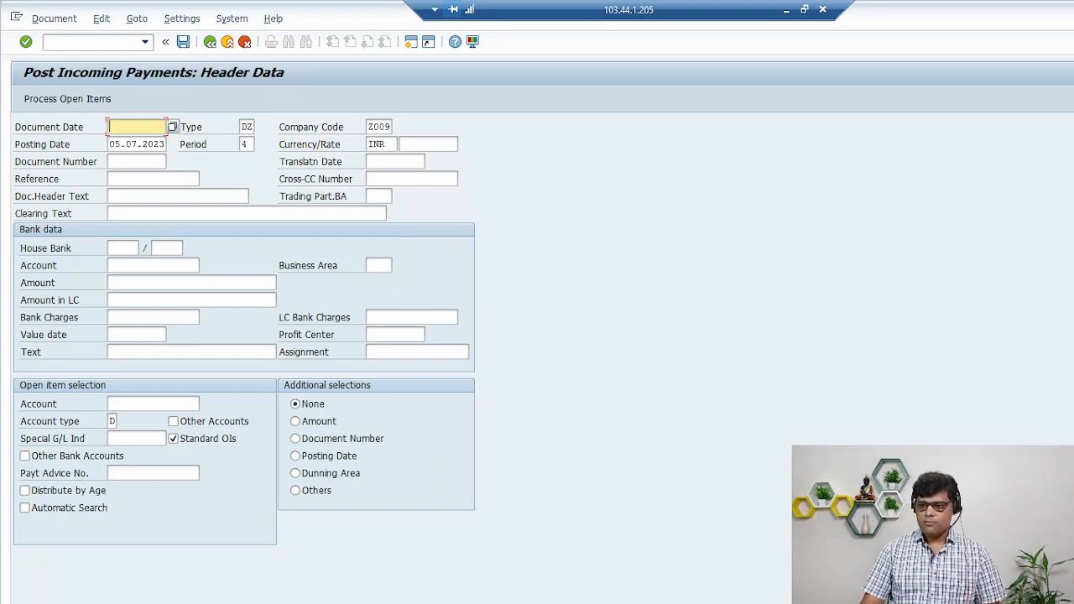
Step: Switch to the Terms of Payment session, leave it with /N and start transaction OBB8
{"action": "left_click", "coordinate": [259, 587]}
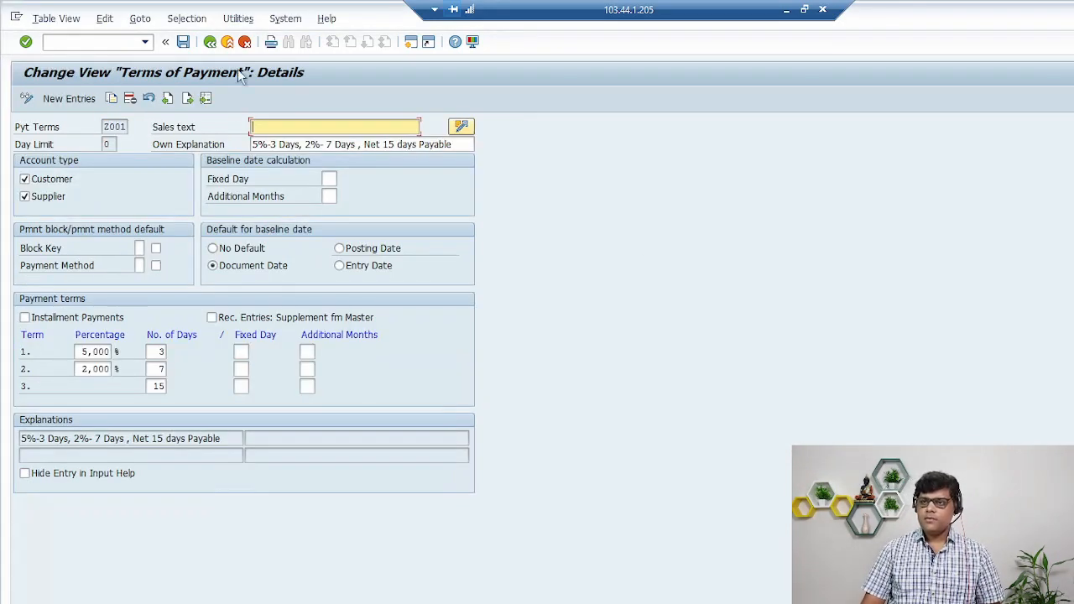
{"action": "left_click", "coordinate": [209, 42]}
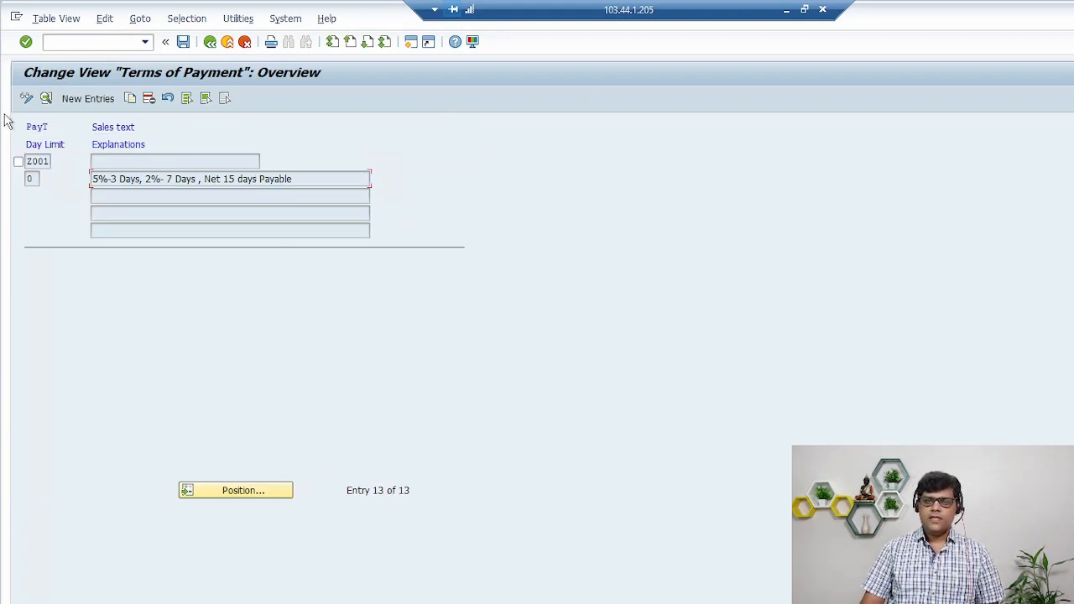
{"action": "left_click", "coordinate": [54, 43]}
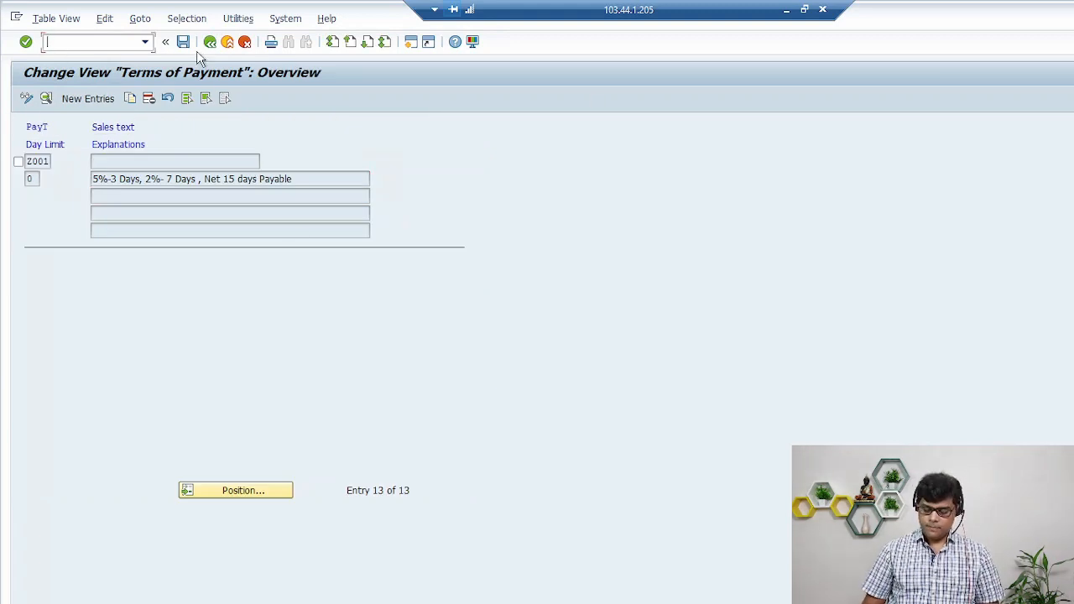
{"action": "type", "text": "/N"}
{"action": "key", "text": "Return"}
{"action": "type", "text": "obb8"}
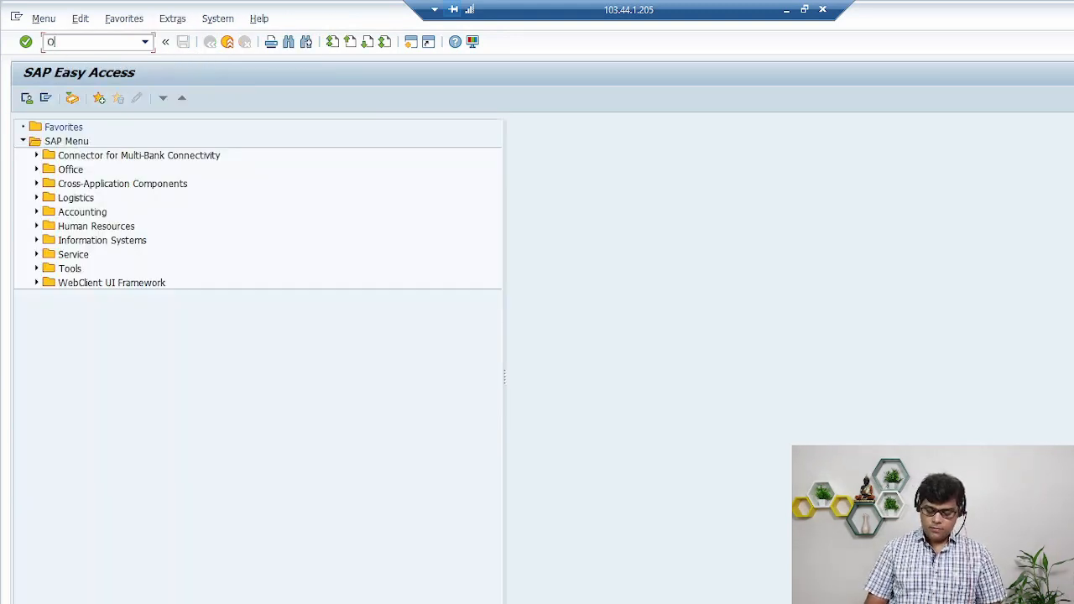
{"action": "key", "text": "Return"}
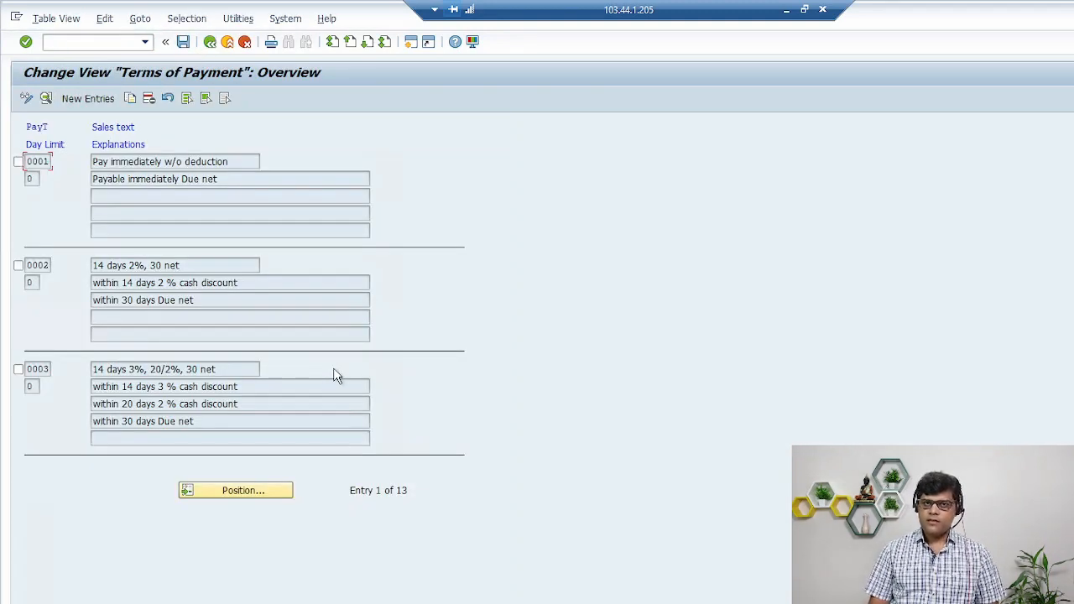
Step: Start a new terms of payment entry with the key P002
{"action": "left_click", "coordinate": [88, 99]}
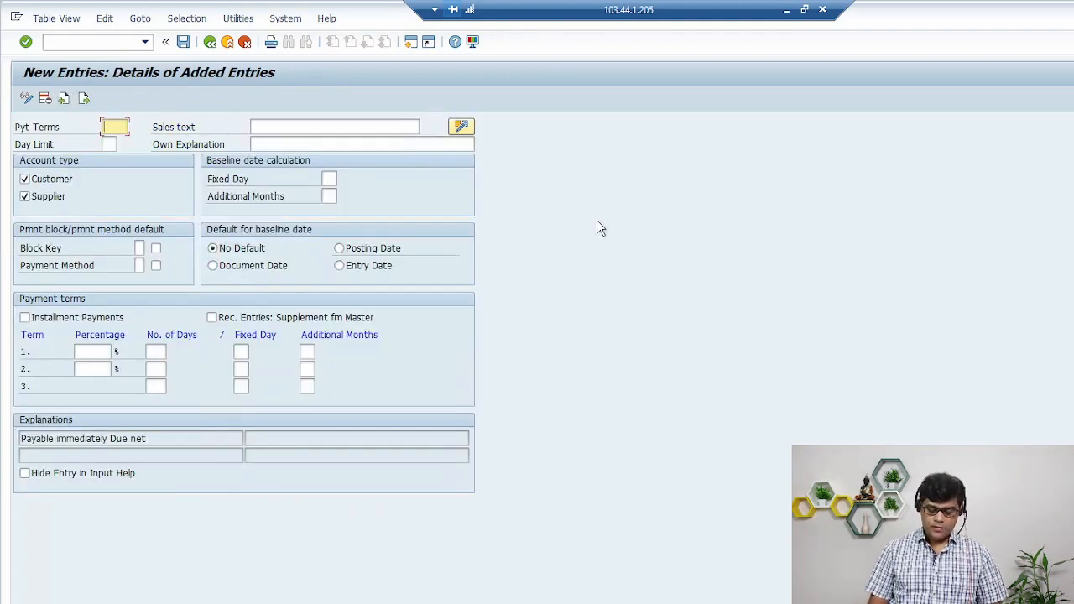
{"action": "type", "text": "z001"}
{"action": "key", "text": "BackSpace"}
{"action": "key", "text": "BackSpace"}
{"action": "key", "text": "BackSpace"}
{"action": "key", "text": "BackSpace"}
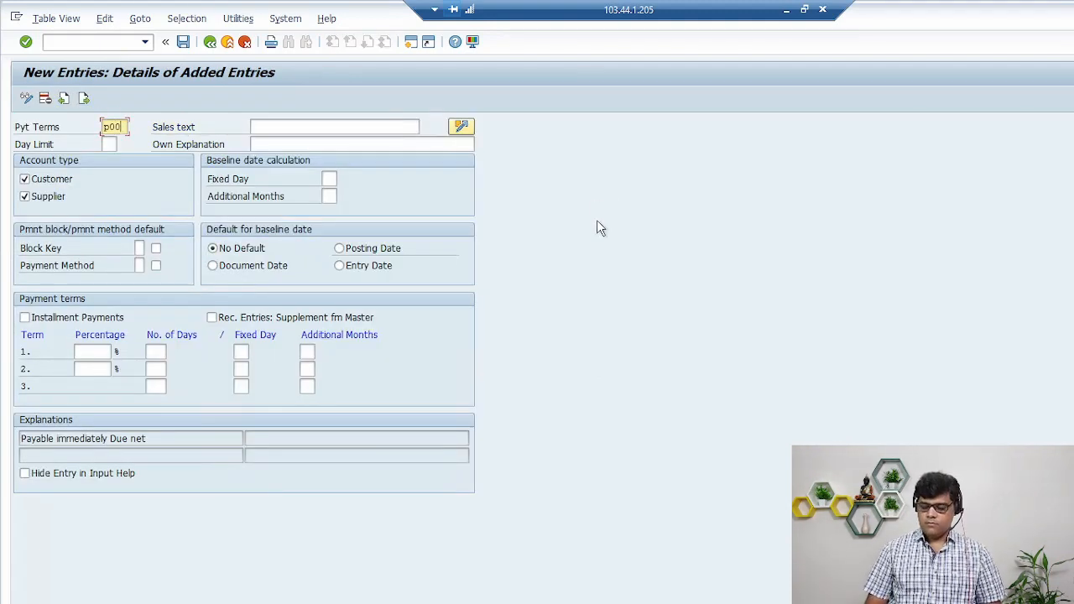
{"action": "type", "text": "P002"}
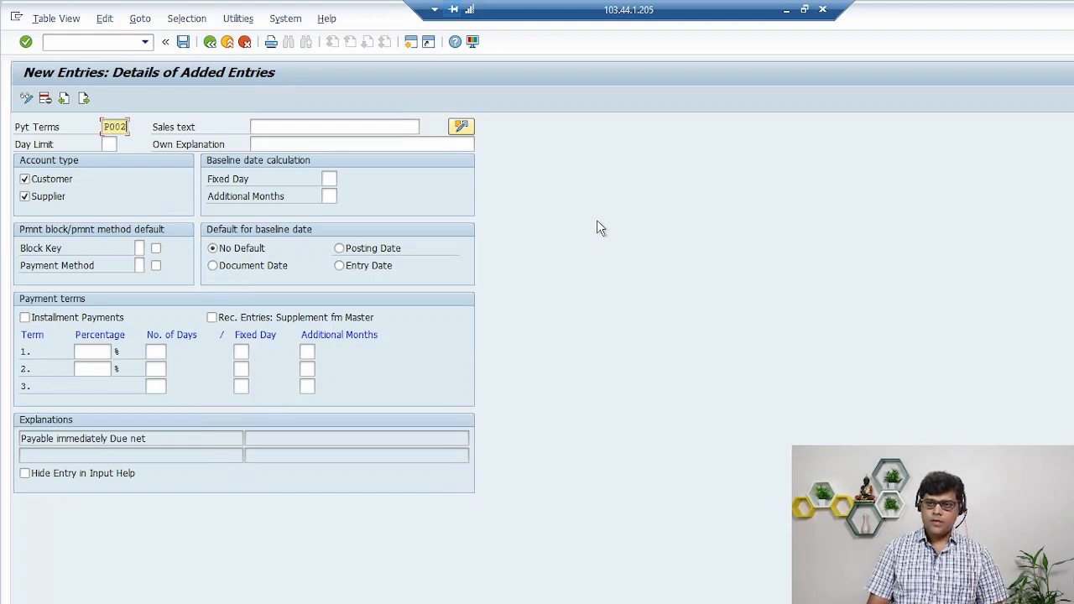
Step: Enter "Due on 15th of Next month" as the own explanation of payment term P002
{"action": "key", "text": "Tab"}
{"action": "key", "text": "Tab"}
{"action": "key", "text": "Tab"}
{"action": "key", "text": "Tab"}
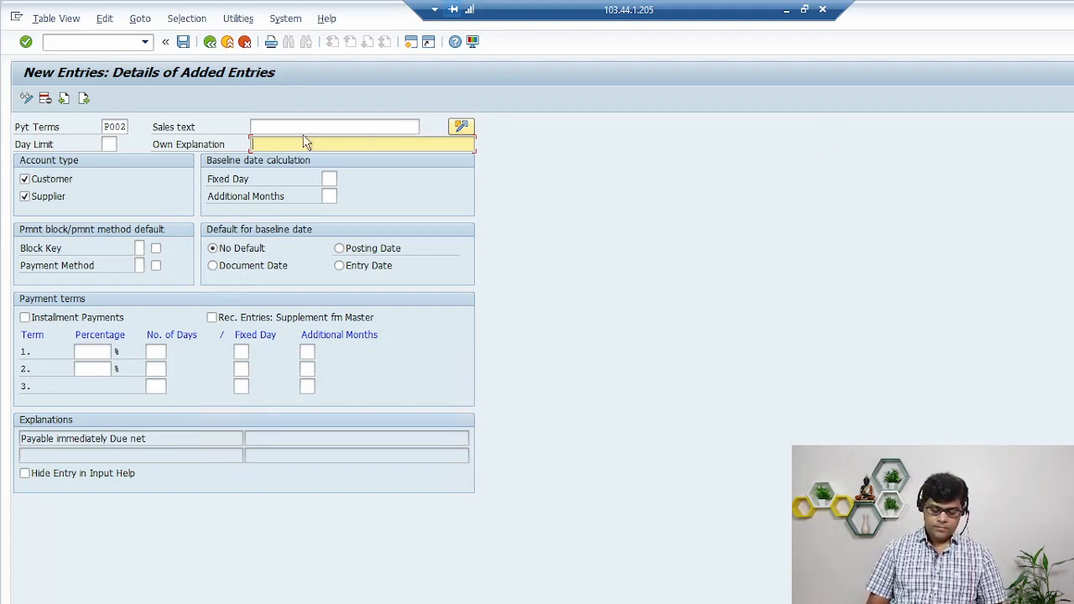
{"action": "type", "text": "dUE"}
{"action": "key", "text": "BackSpace"}
{"action": "key", "text": "BackSpace"}
{"action": "key", "text": "BackSpace"}
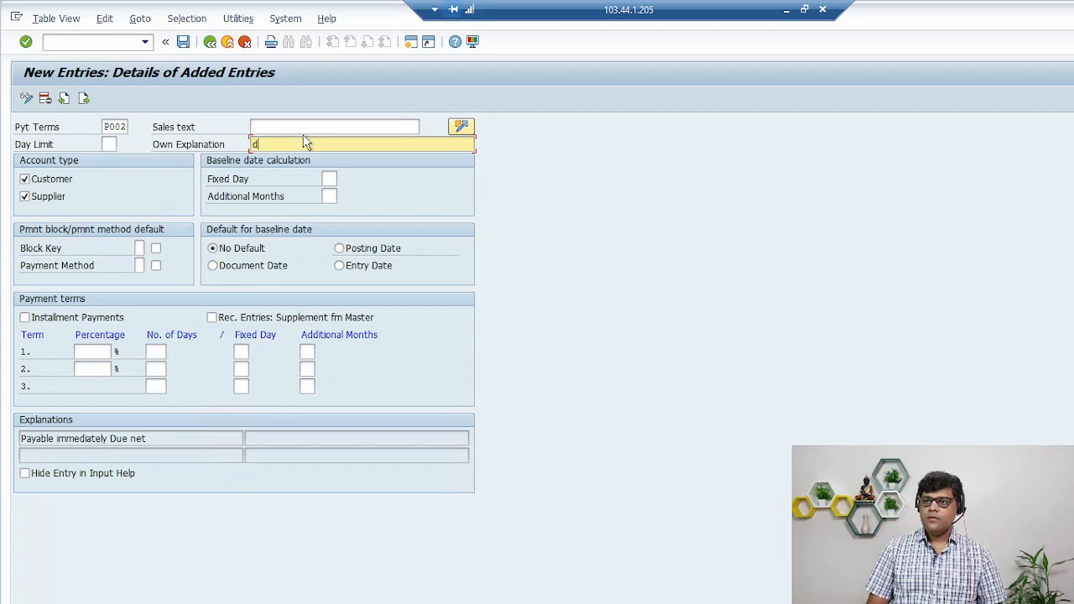
{"action": "type", "text": "Due on"}
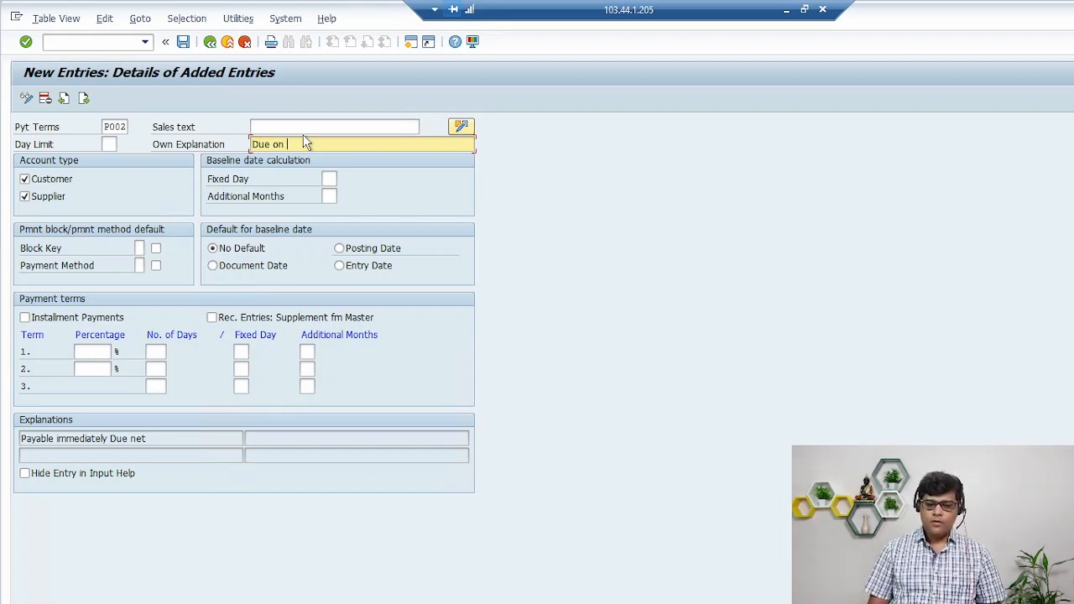
{"action": "type", "text": " 15th"}
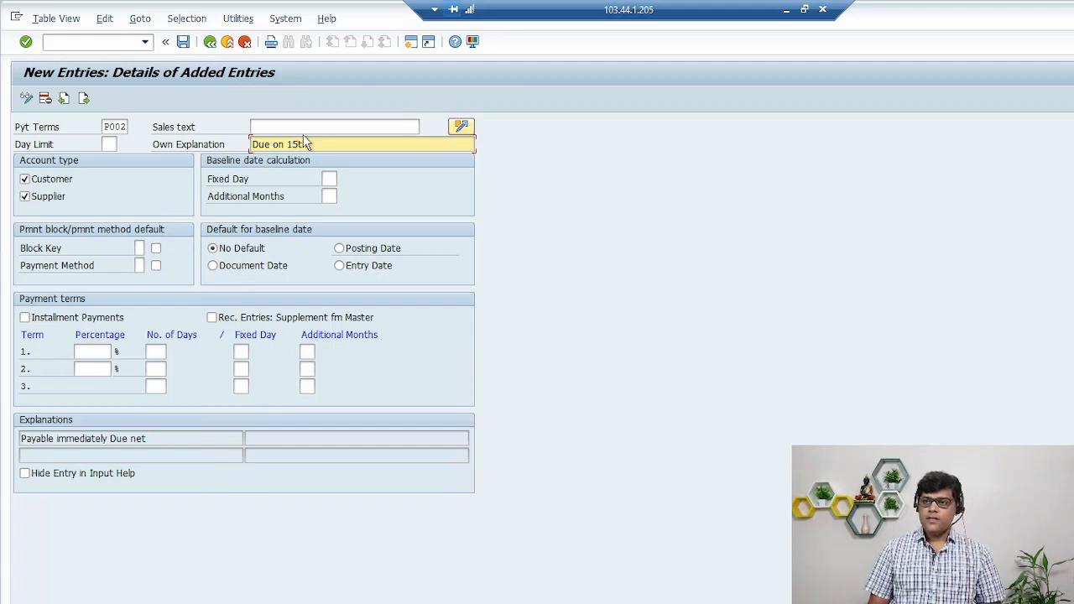
{"action": "type", "text": " of Ne"}
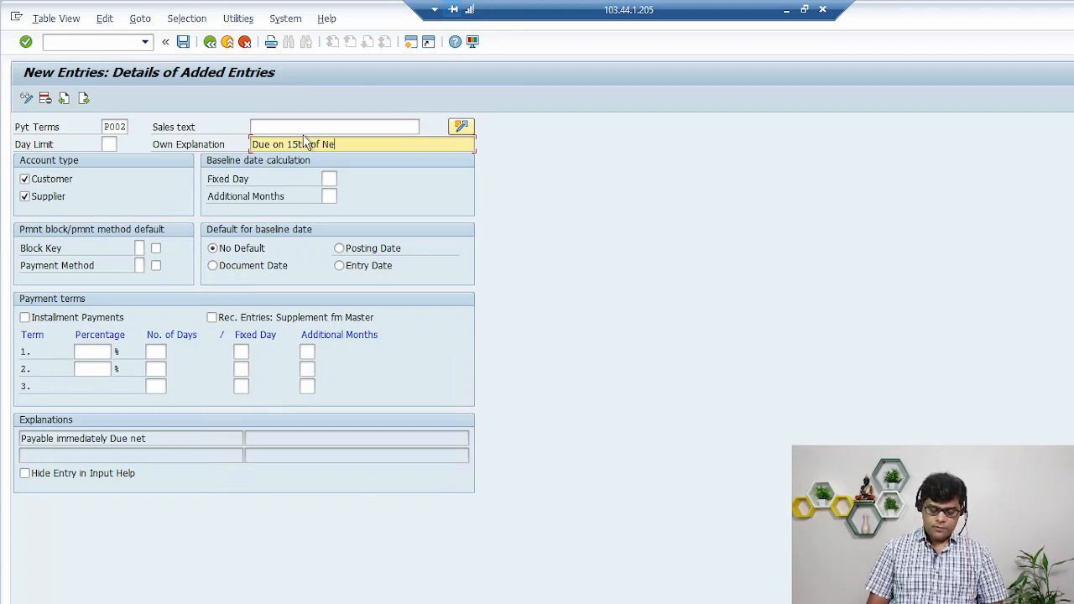
{"action": "type", "text": "xt month"}
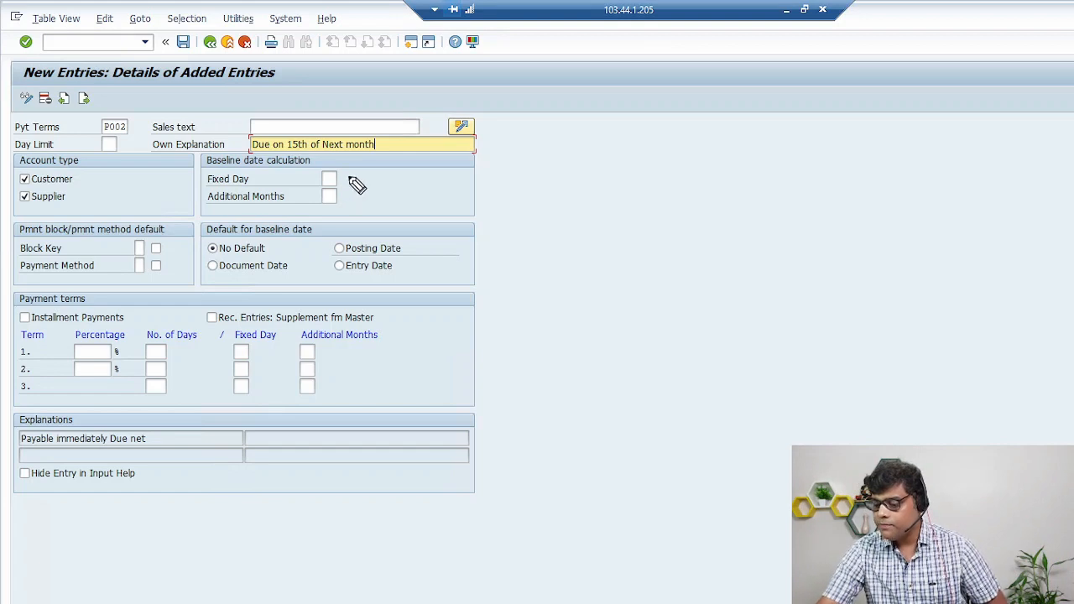
{"action": "left_click_drag", "start_coordinate": [375, 184], "coordinate": [446, 147]}
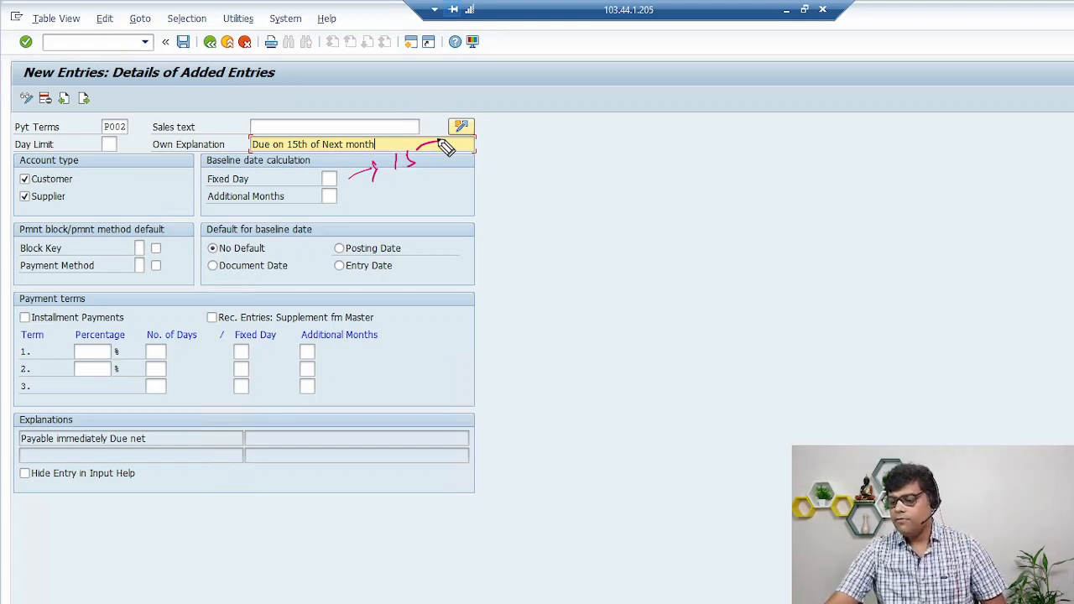
{"action": "left_click_drag", "start_coordinate": [339, 201], "coordinate": [420, 205]}
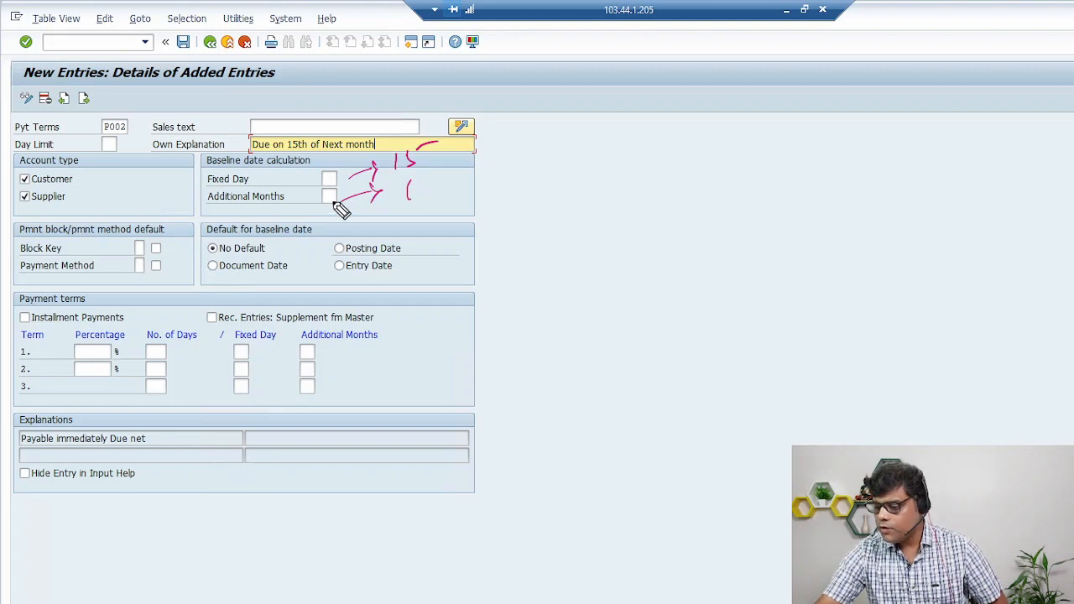
{"action": "mouse_move", "coordinate": [336, 202]}
{"action": "left_mouse_down"}
{"action": "mouse_move", "coordinate": [316, 213]}
{"action": "mouse_move", "coordinate": [340, 190]}
{"action": "left_mouse_up"}
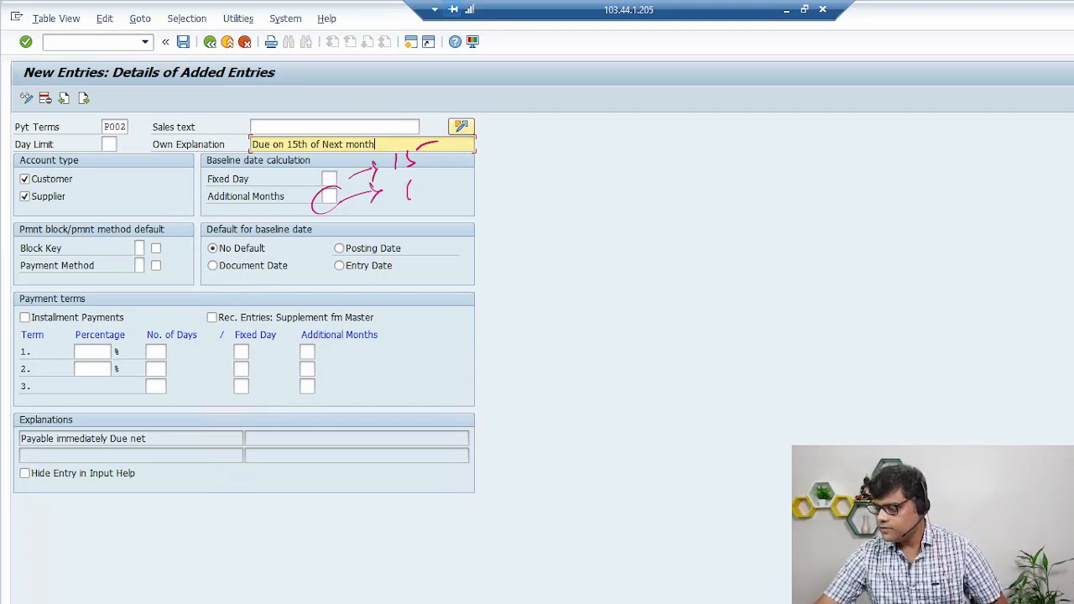
{"action": "key", "text": "e"}
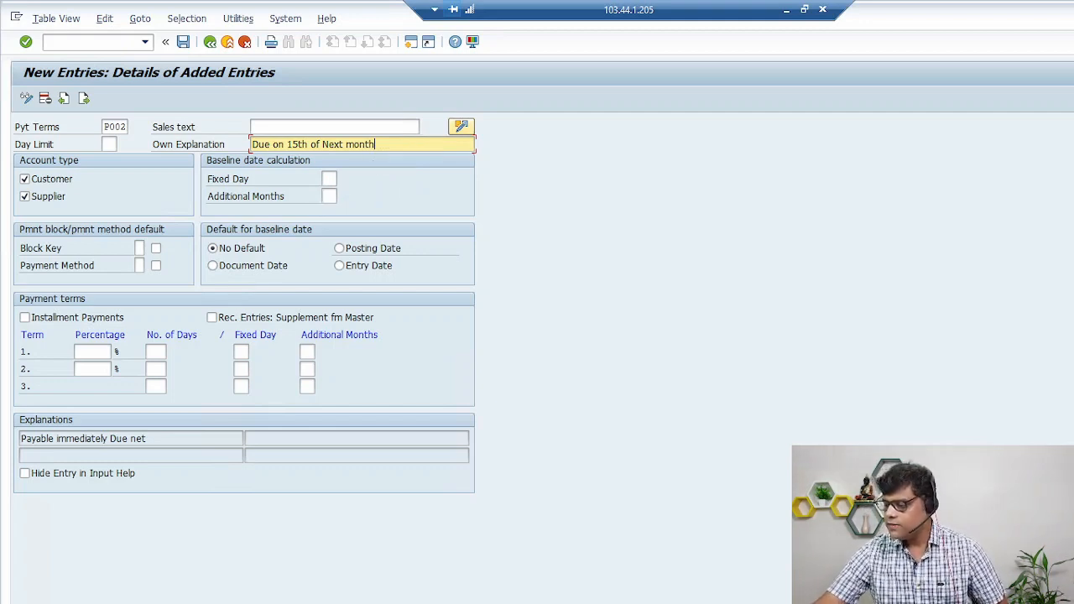
Step: Set the fixed day to 15 and the default baseline date to Document Date, and save payment term P002
{"action": "left_click", "coordinate": [329, 179]}
{"action": "type", "text": "15"}
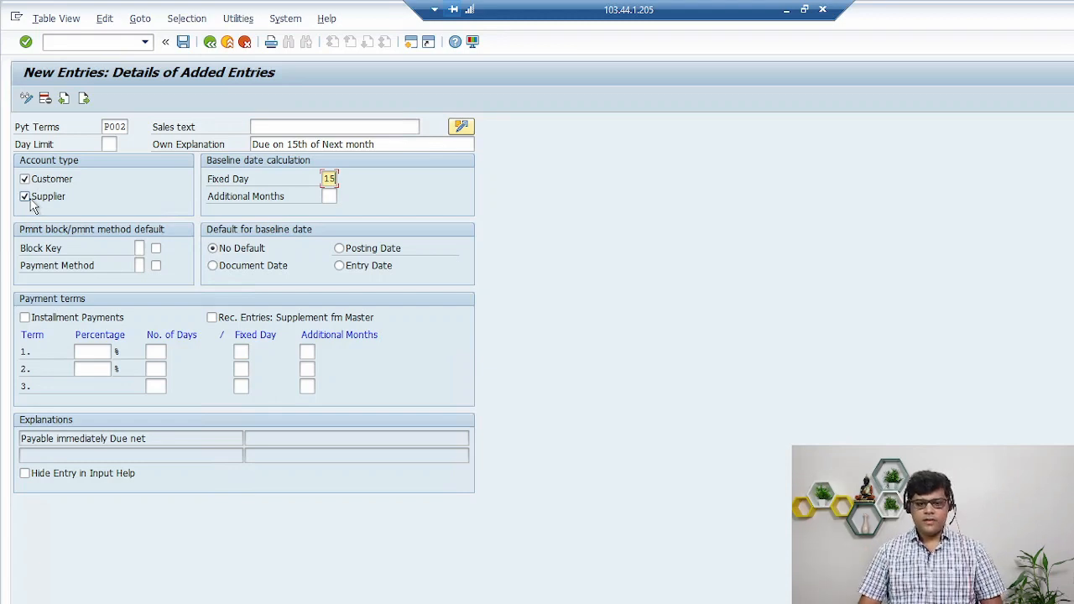
{"action": "left_click", "coordinate": [250, 266]}
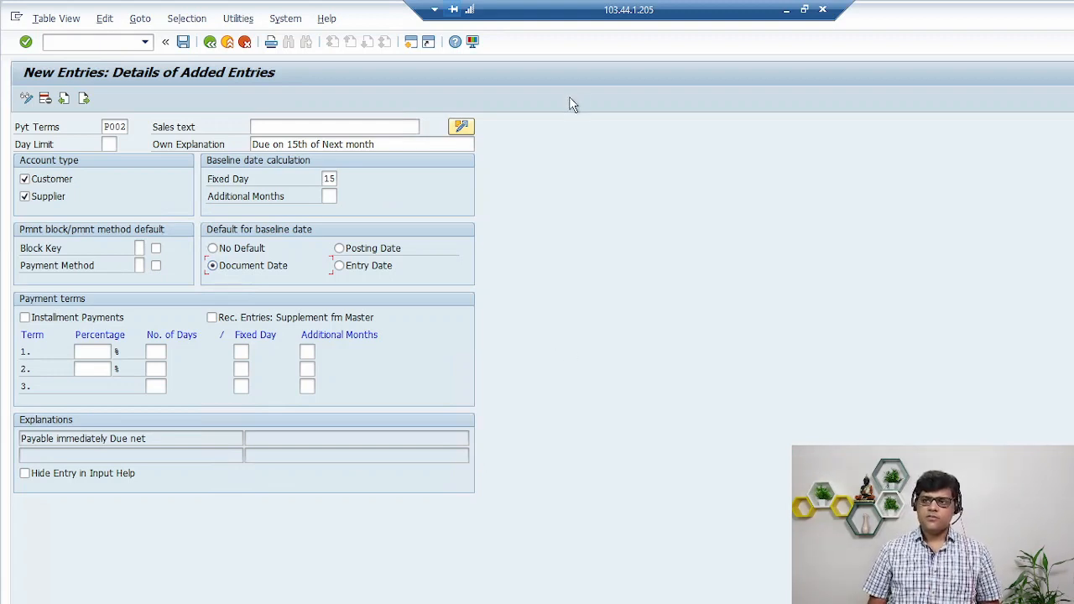
{"action": "left_click", "coordinate": [446, 144]}
{"action": "key", "text": "Return"}
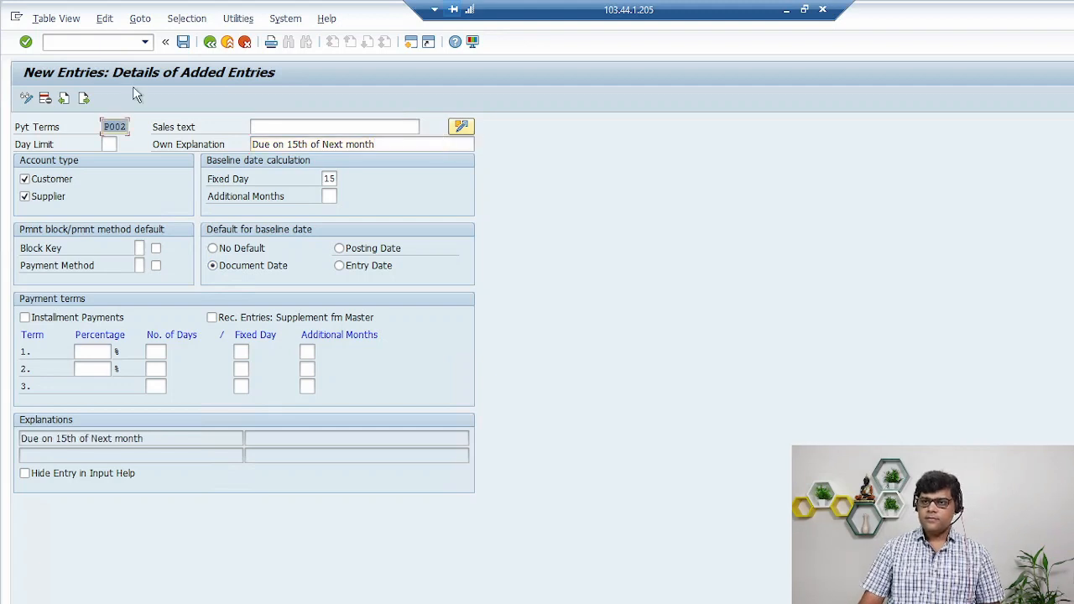
{"action": "key", "text": "ctrl+s"}
{"action": "left_click", "coordinate": [236, 267]}
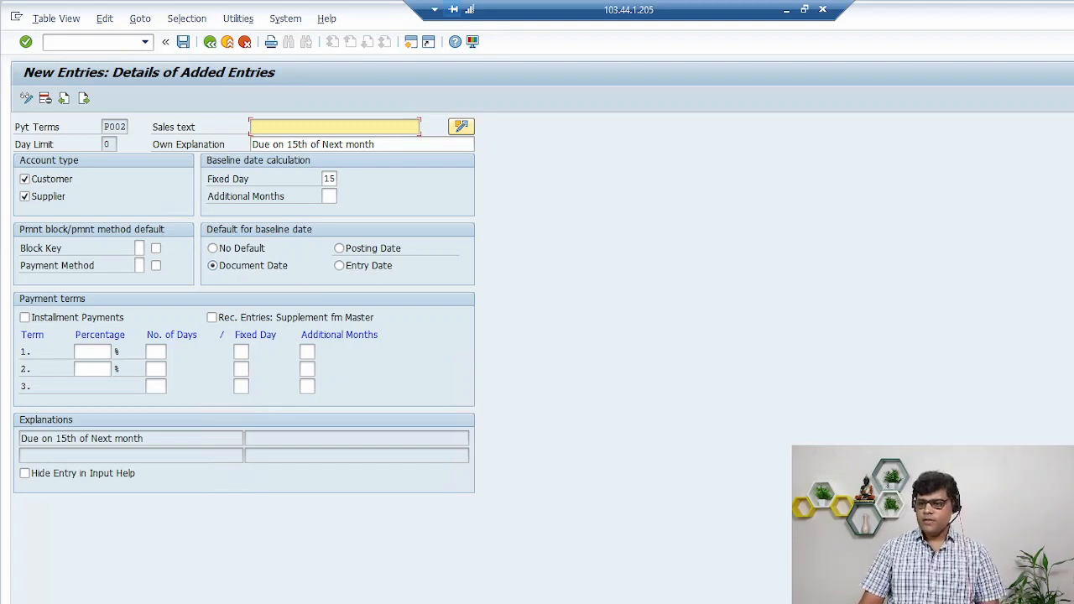
Step: Switch to the Display Document session and start transaction FB60 for a vendor invoice
{"action": "left_click", "coordinate": [226, 599]}
{"action": "mouse_move", "coordinate": [451, 598]}
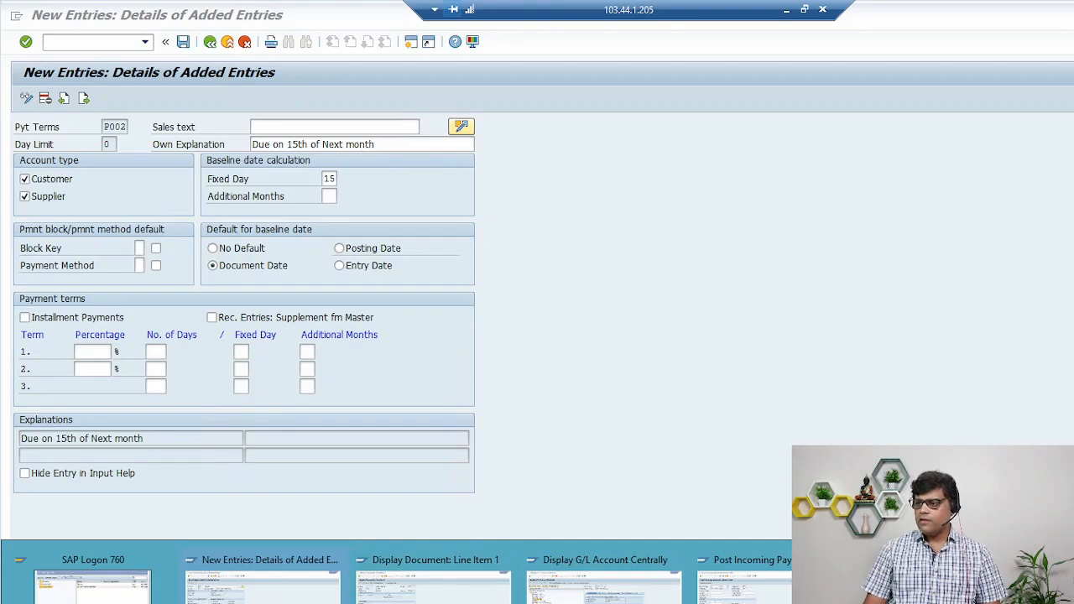
{"action": "left_click", "coordinate": [434, 587]}
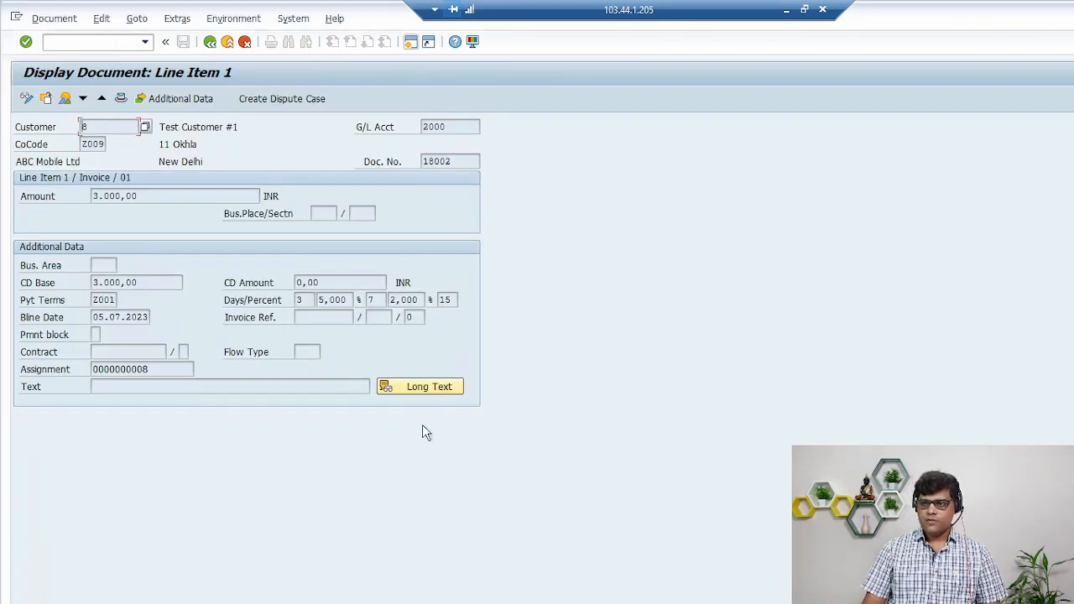
{"action": "left_click", "coordinate": [89, 41]}
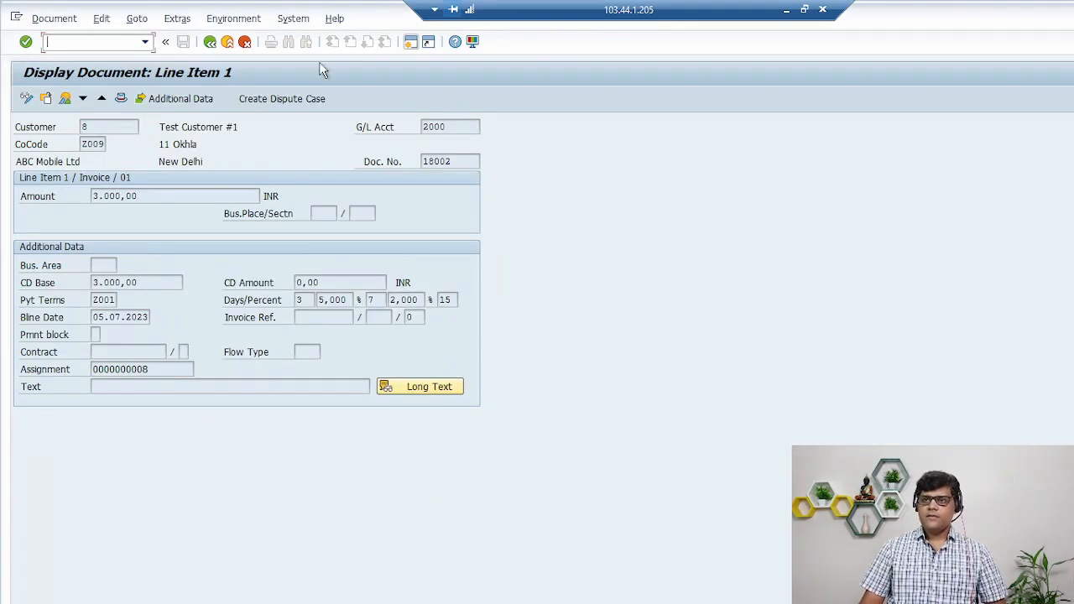
{"action": "type", "text": "/nfb60"}
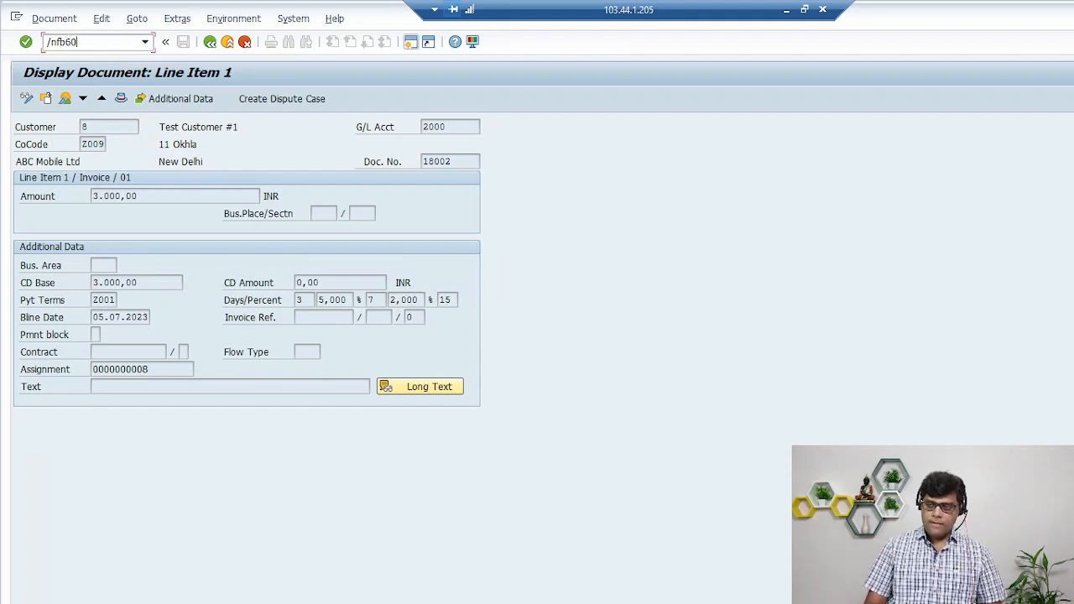
{"action": "key", "text": "Return"}
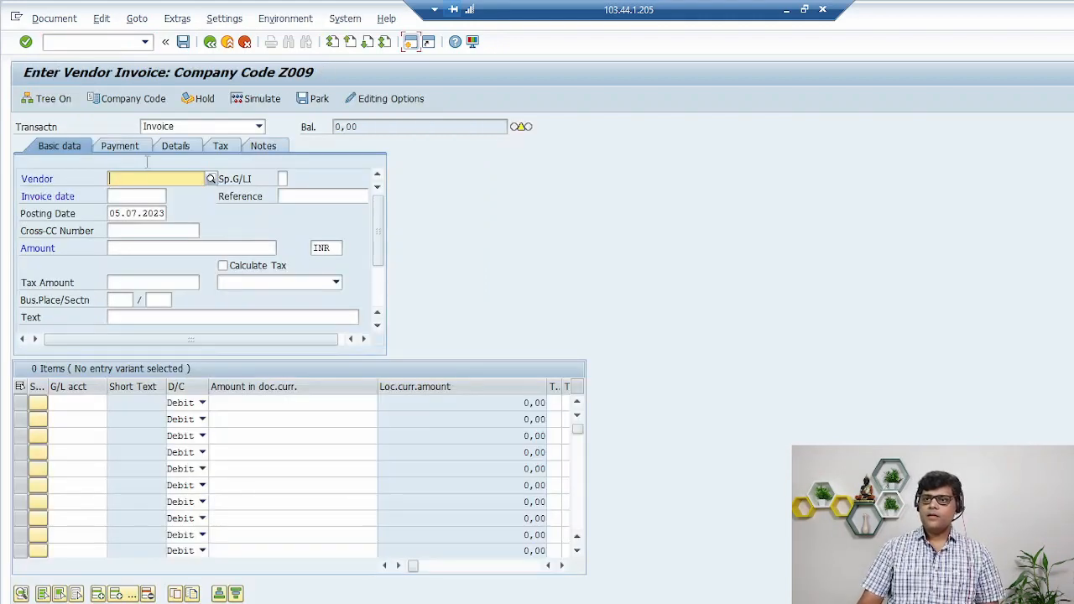
Step: Look up the suppliers of company code Z009 and choose the Mumbai supplier as the invoice's vendor
{"action": "left_click", "coordinate": [284, 216]}
{"action": "key", "text": "F4"}
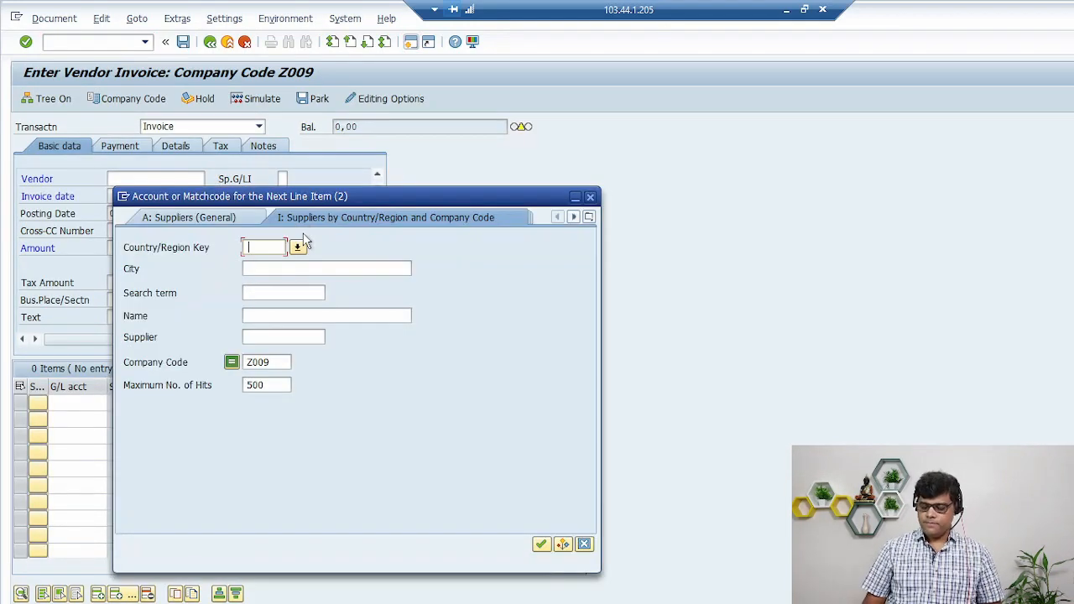
{"action": "key", "text": "Return"}
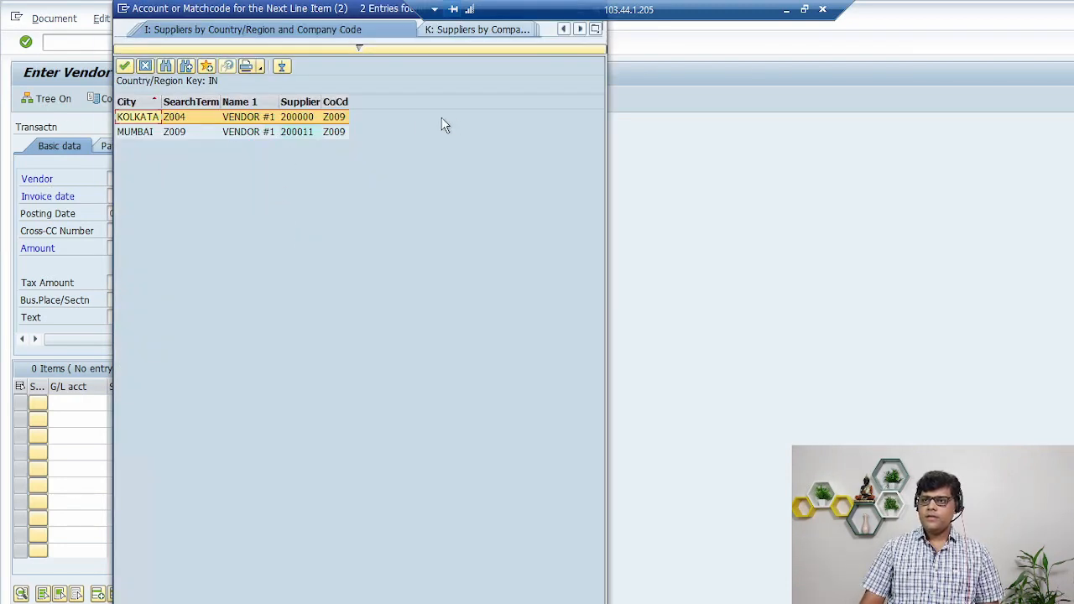
{"action": "left_click", "coordinate": [312, 133]}
{"action": "double_click", "coordinate": [310, 133]}
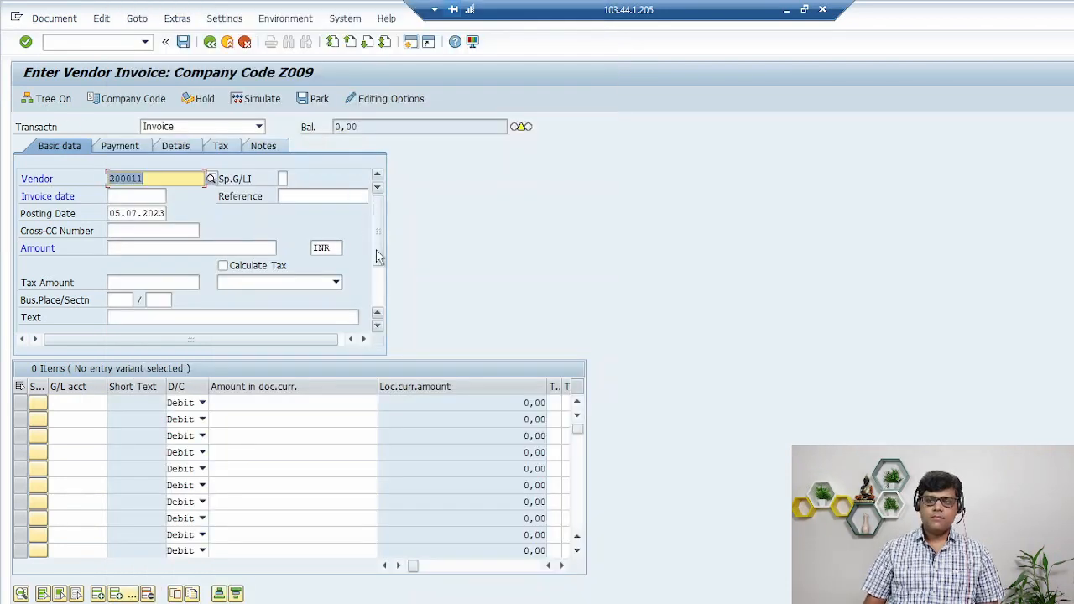
Step: Change the invoice's vendor to the Kolkata supplier from the supplier search
{"action": "left_click", "coordinate": [213, 179]}
{"action": "key", "text": "Return"}
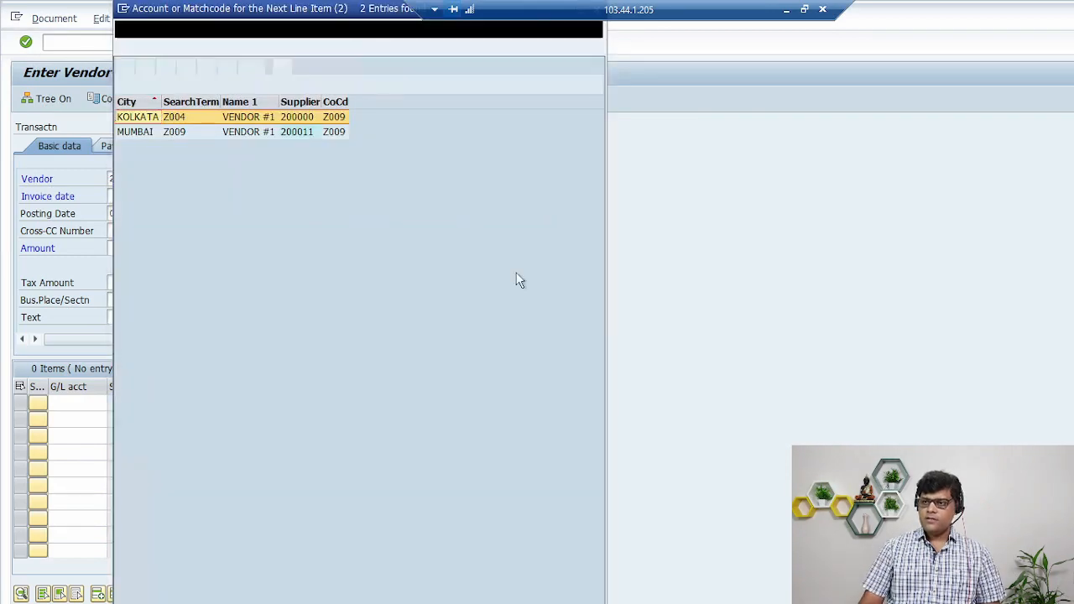
{"action": "double_click", "coordinate": [308, 118]}
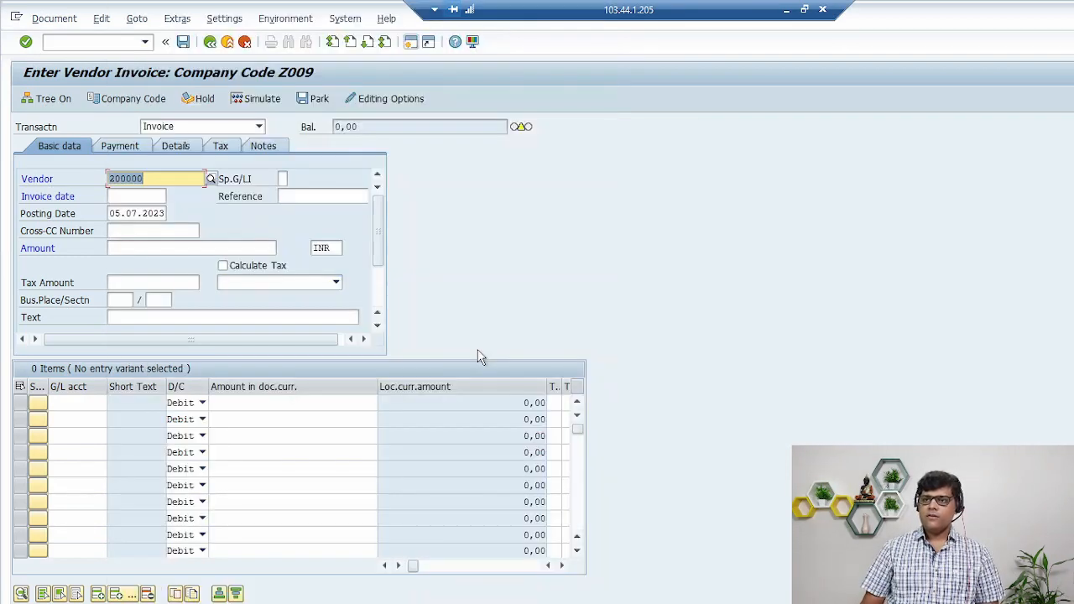
Step: Set the invoice date to 04.07.2023 and the invoice amount to 4000 INR
{"action": "key", "text": "Tab"}
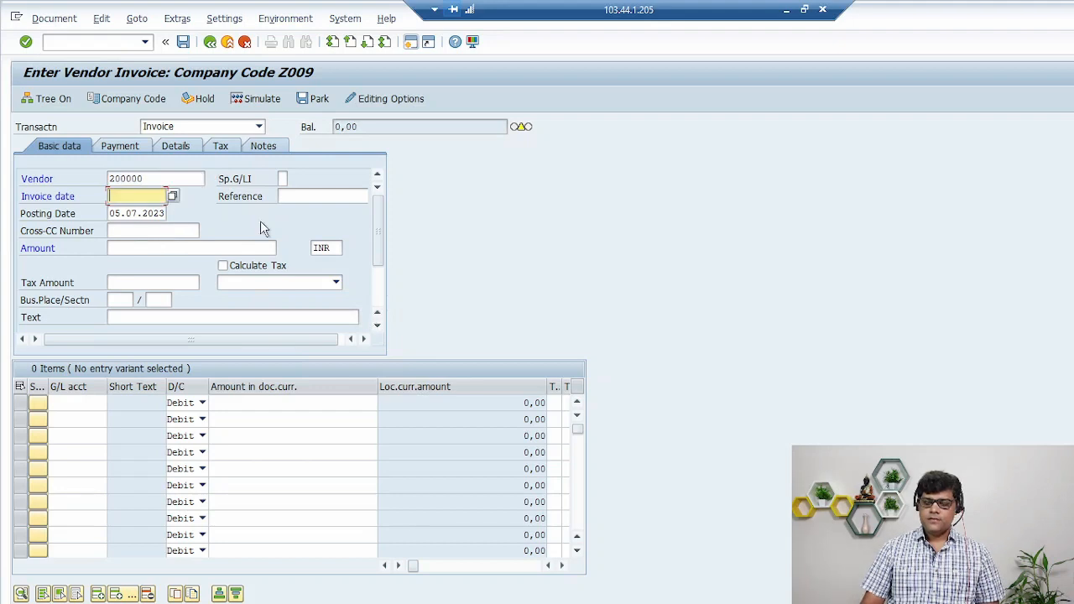
{"action": "key", "text": "F4"}
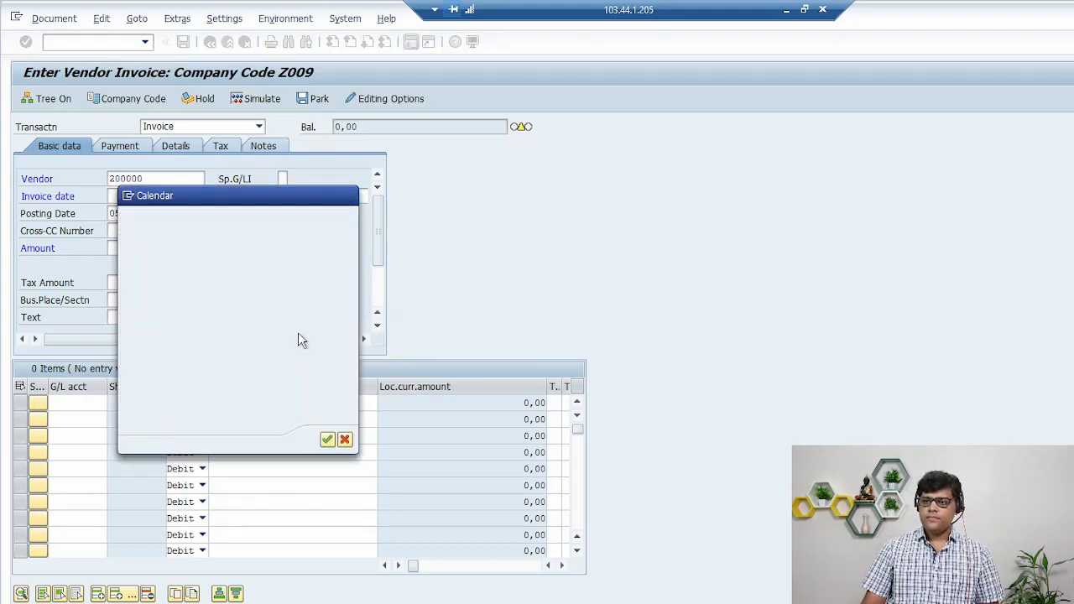
{"action": "left_click", "coordinate": [129, 249]}
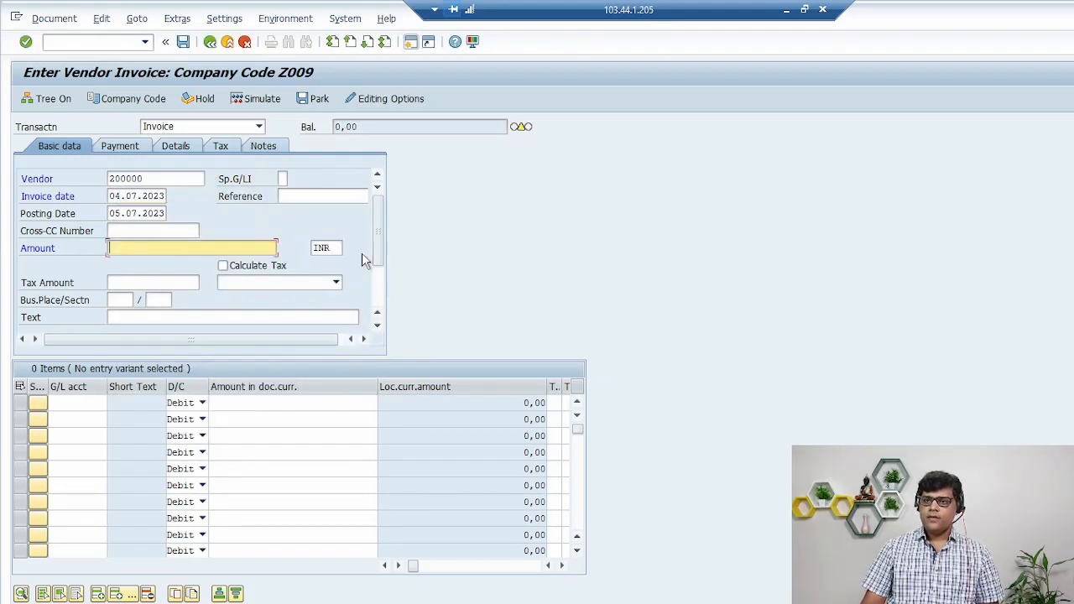
{"action": "type", "text": "4000"}
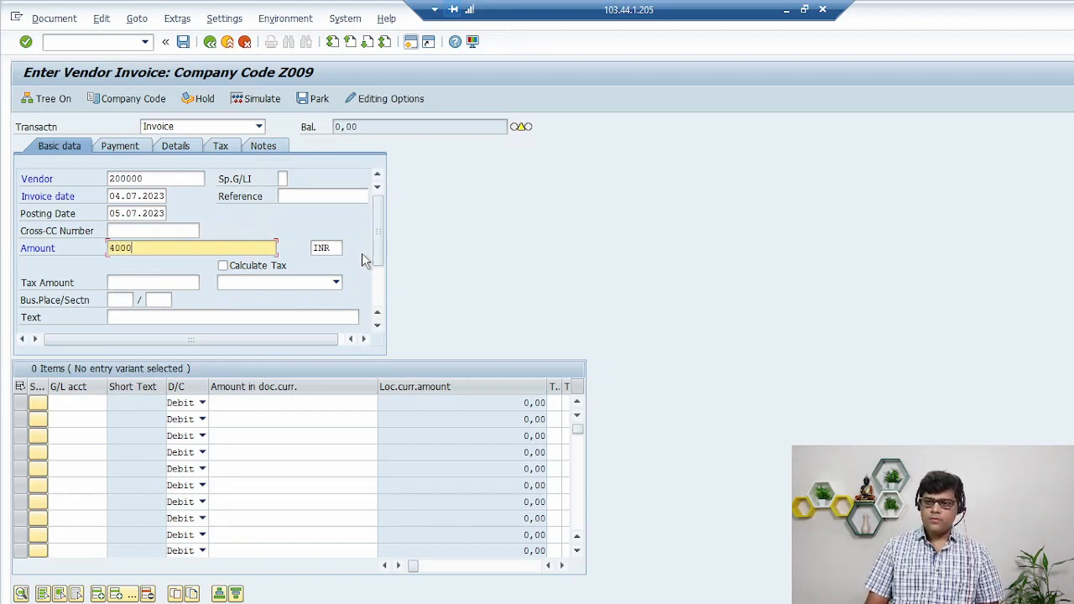
{"action": "key", "text": "Tab"}
Step: Add a debit line item on the Lubes G/L account for the full invoice amount of 4000
{"action": "left_click", "coordinate": [92, 403]}
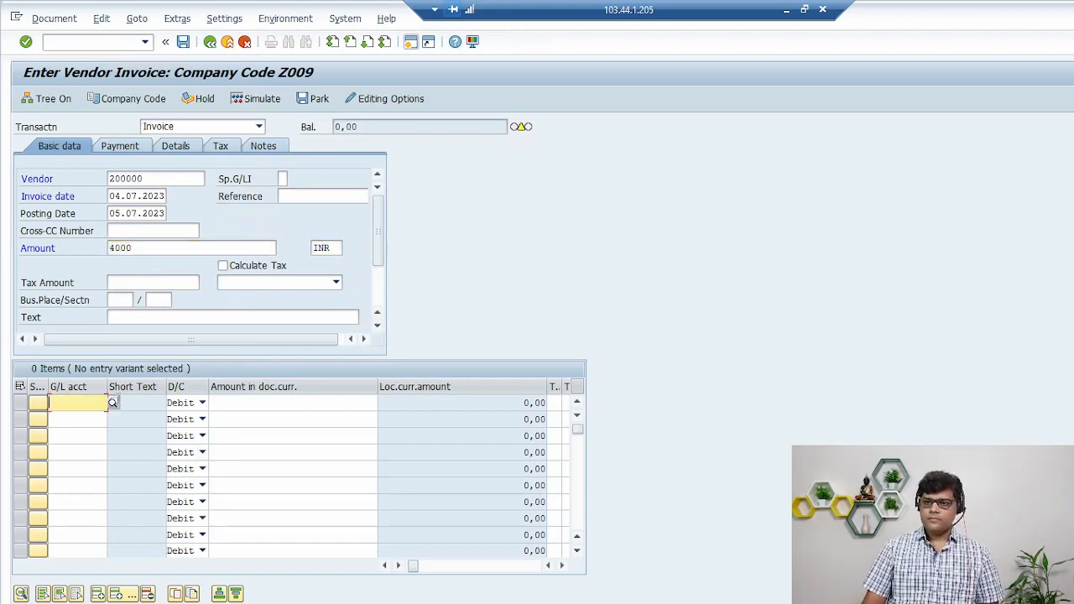
{"action": "left_click", "coordinate": [112, 404]}
{"action": "key", "text": "Return"}
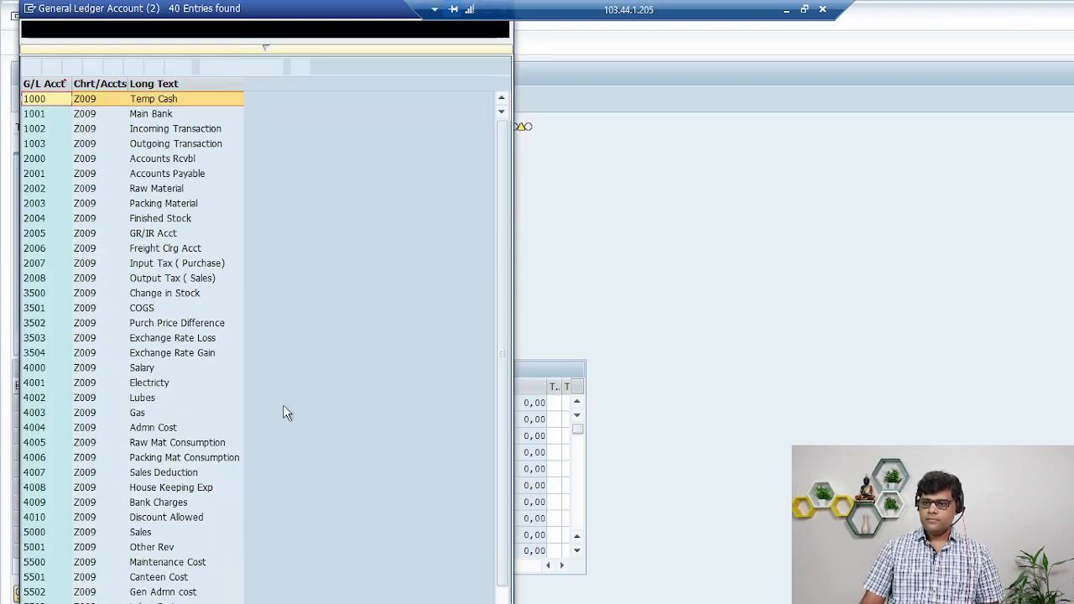
{"action": "key", "text": "ctrl+f"}
{"action": "key", "text": "Escape"}
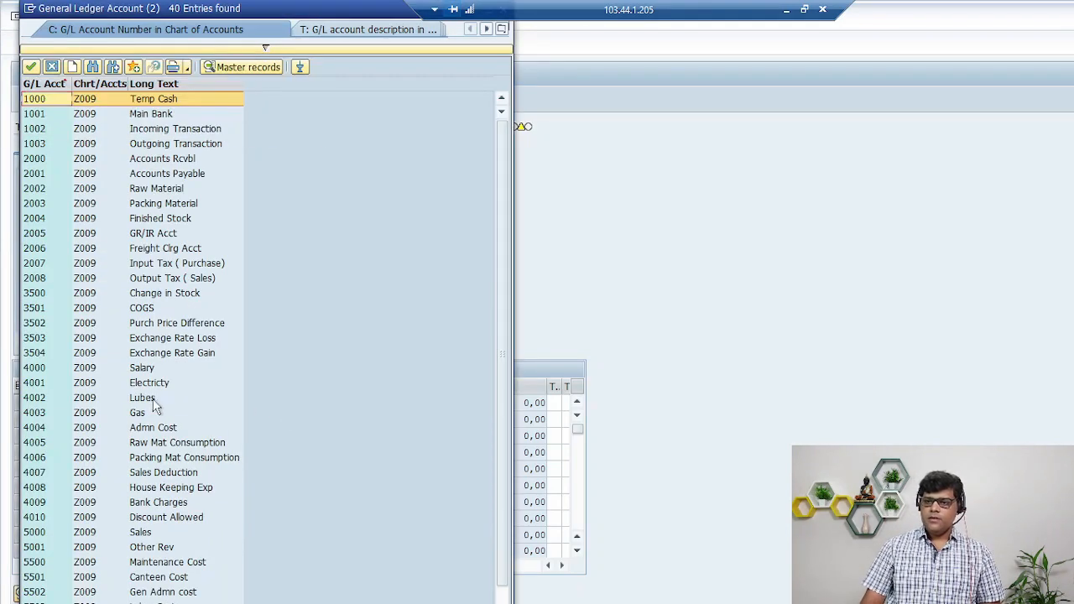
{"action": "double_click", "coordinate": [149, 397]}
{"action": "key", "text": "Tab"}
{"action": "key", "text": "Tab"}
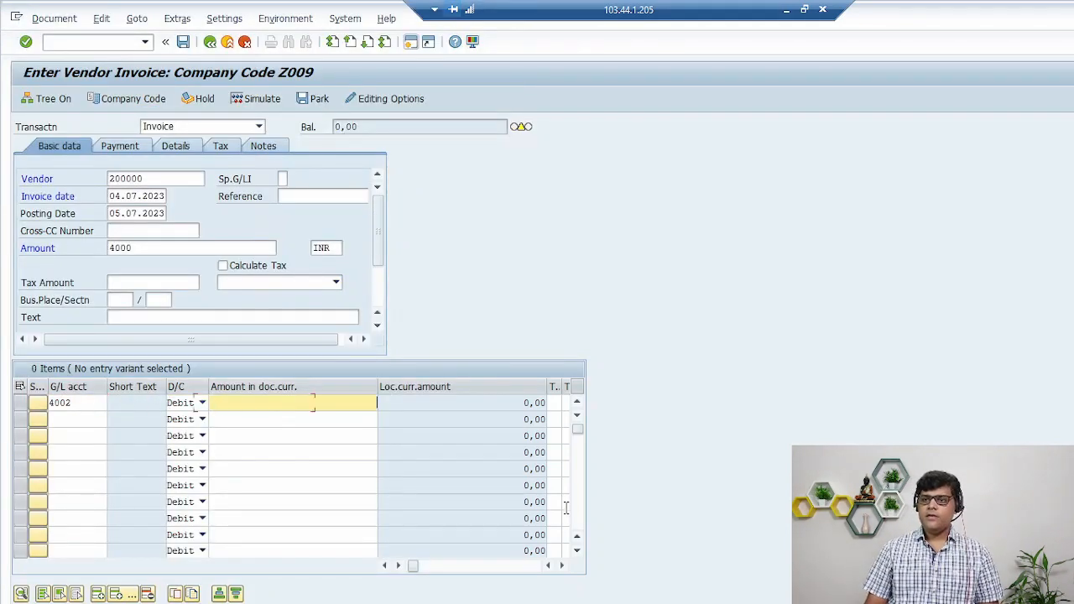
{"action": "key", "text": "Return"}
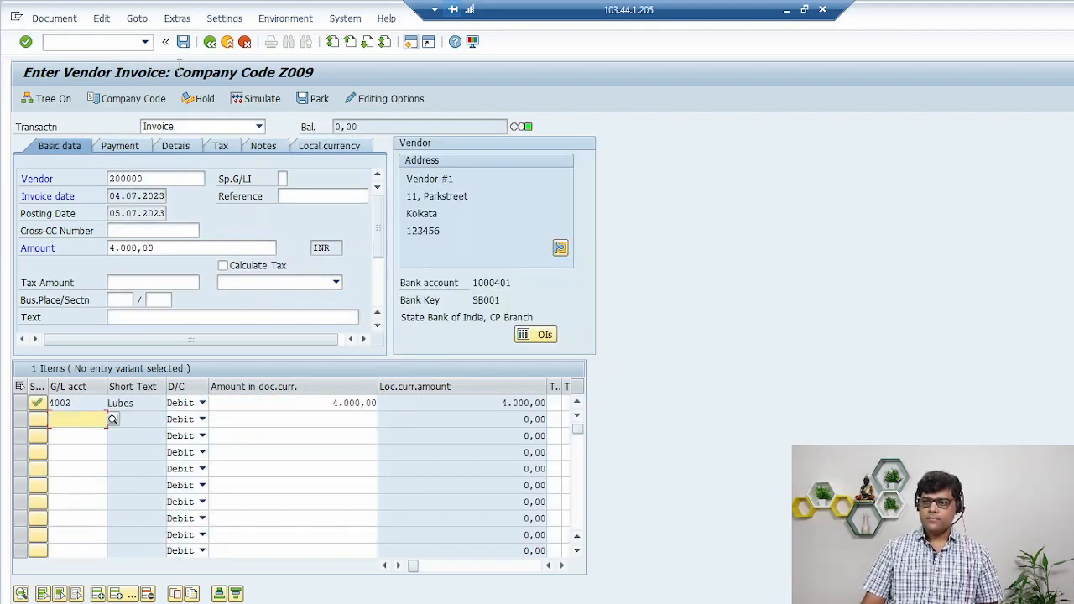
Step: Apply payment term P002 to the vendor invoice and accept the recalculated baseline date
{"action": "left_click", "coordinate": [120, 147]}
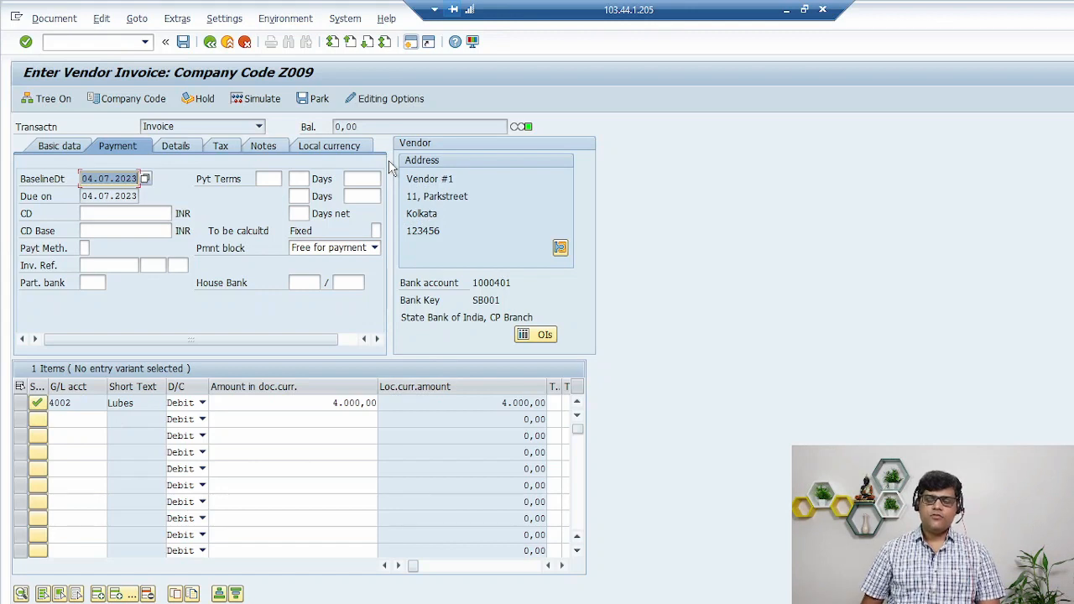
{"action": "left_click", "coordinate": [269, 179]}
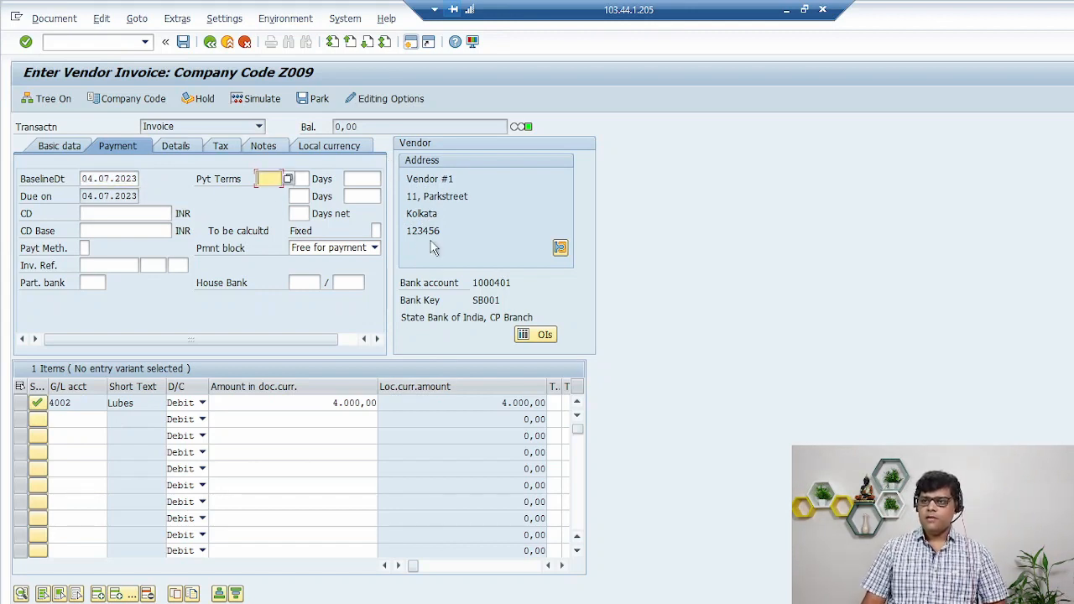
{"action": "type", "text": "p002"}
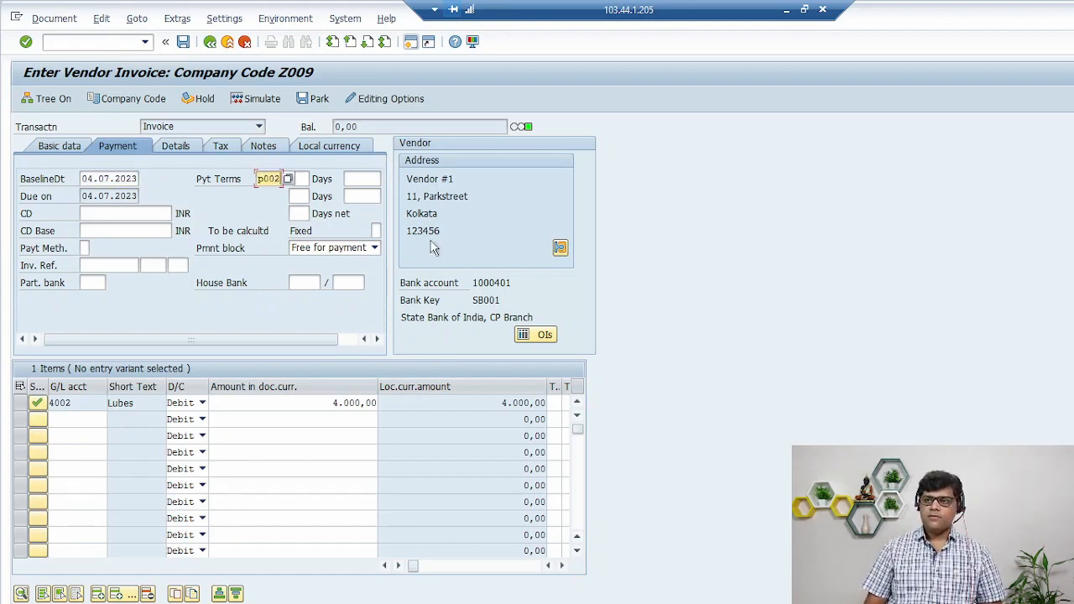
{"action": "key", "text": "Return"}
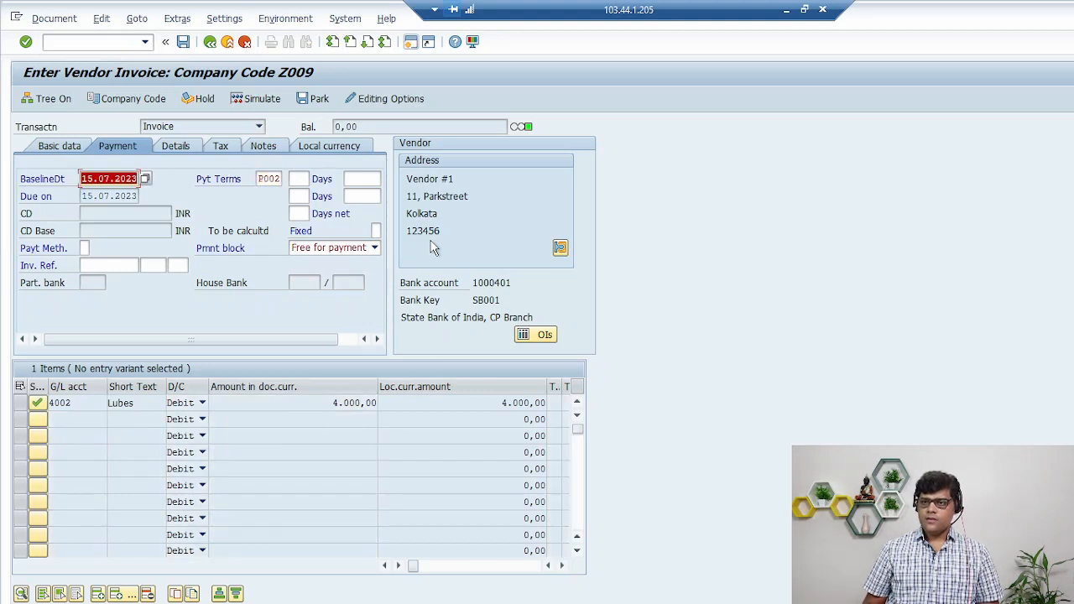
{"action": "key", "text": "Return"}
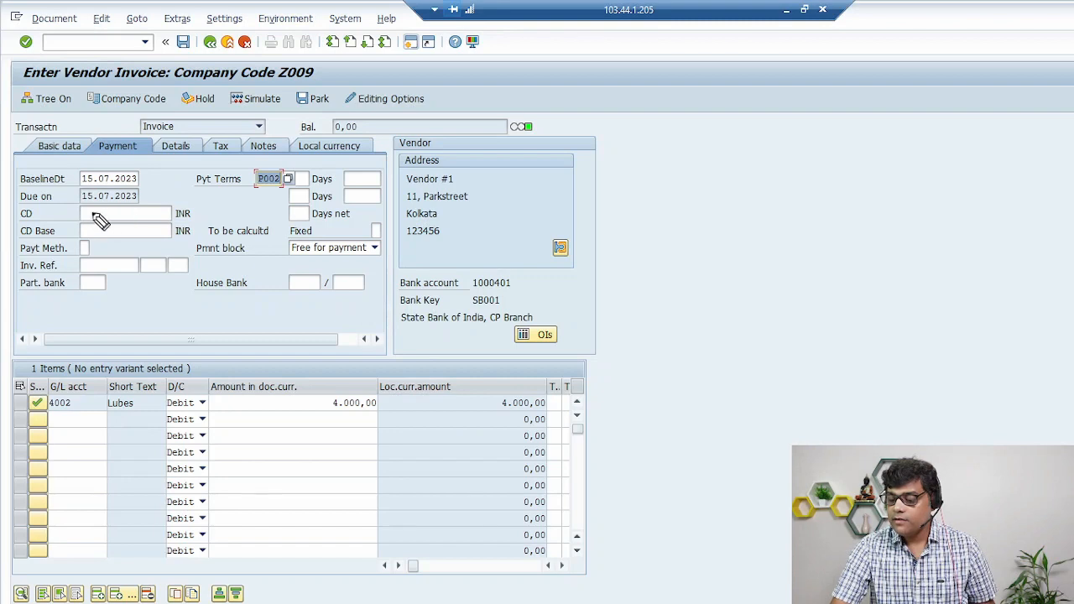
{"action": "mouse_move", "coordinate": [147, 197]}
{"action": "left_mouse_down"}
{"action": "mouse_move", "coordinate": [78, 217]}
{"action": "mouse_move", "coordinate": [168, 195]}
{"action": "mouse_move", "coordinate": [153, 180]}
{"action": "left_mouse_up"}
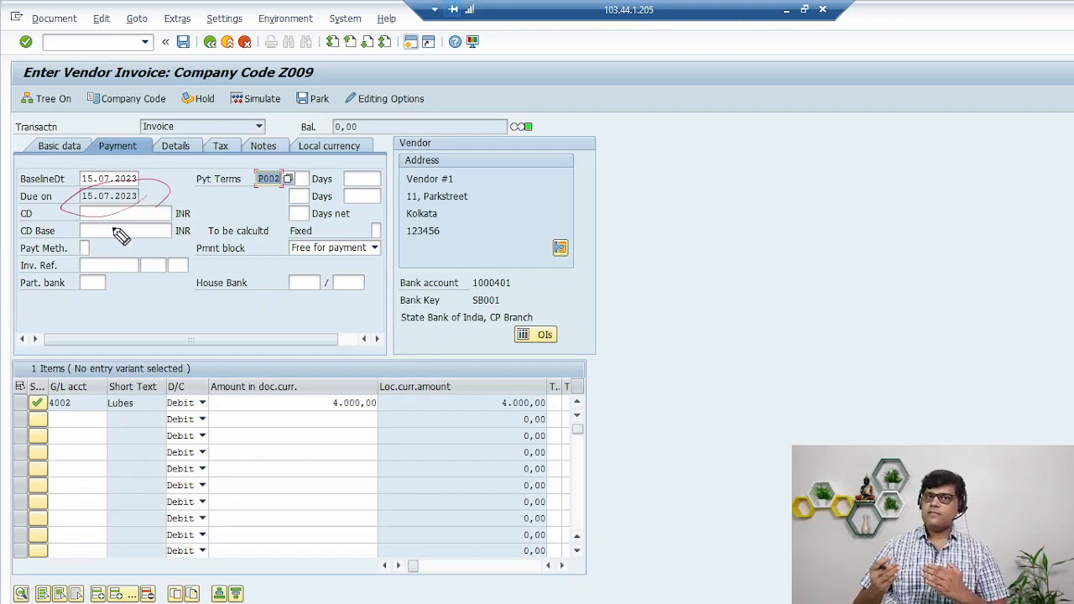
{"action": "mouse_move", "coordinate": [232, 330]}
{"action": "left_mouse_down"}
{"action": "mouse_move", "coordinate": [232, 357]}
{"action": "mouse_move", "coordinate": [245, 351]}
{"action": "left_mouse_up"}
{"action": "left_click_drag", "start_coordinate": [254, 330], "coordinate": [292, 339]}
{"action": "mouse_move", "coordinate": [302, 323]}
{"action": "left_mouse_down"}
{"action": "mouse_move", "coordinate": [296, 334]}
{"action": "mouse_move", "coordinate": [331, 364]}
{"action": "mouse_move", "coordinate": [346, 315]}
{"action": "left_mouse_up"}
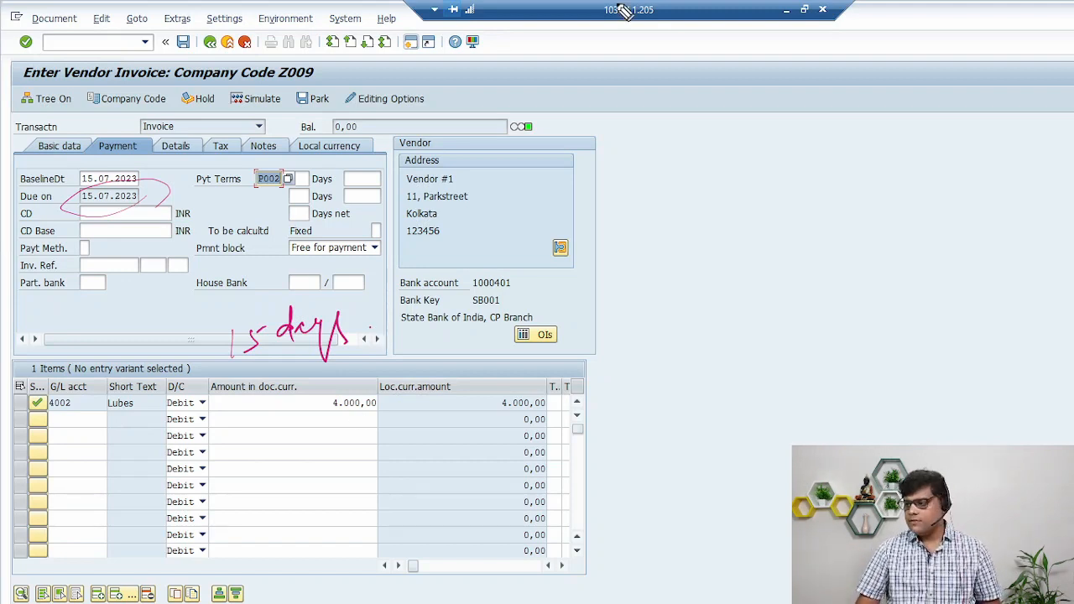
{"action": "key", "text": "Delete"}
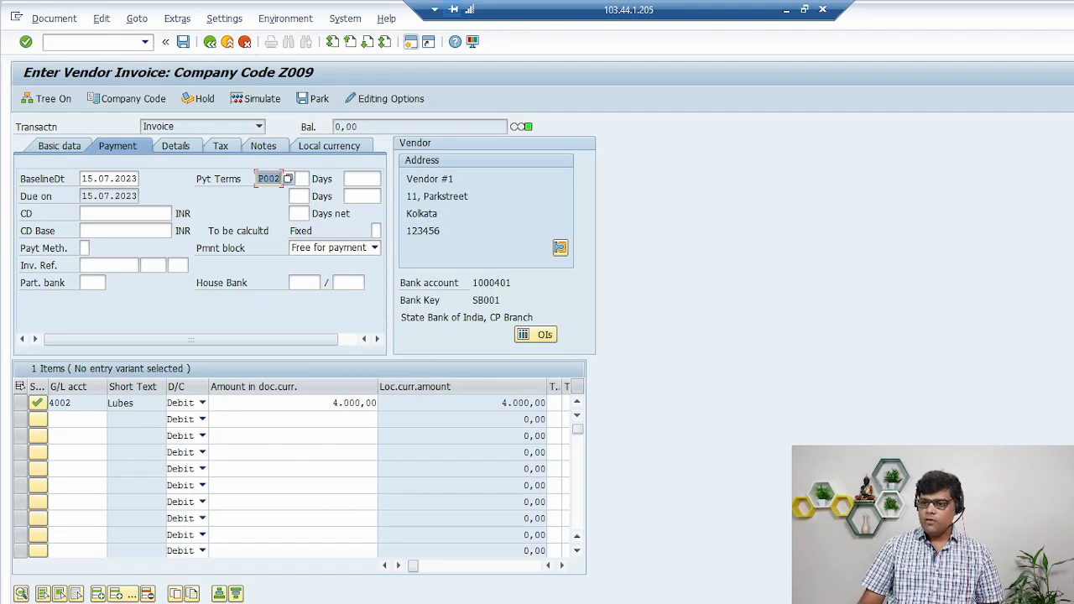
Step: Switch to the payment term P002 entry and set Additional Months in the baseline date calculation to 1
{"action": "key", "text": "alt+Tab"}
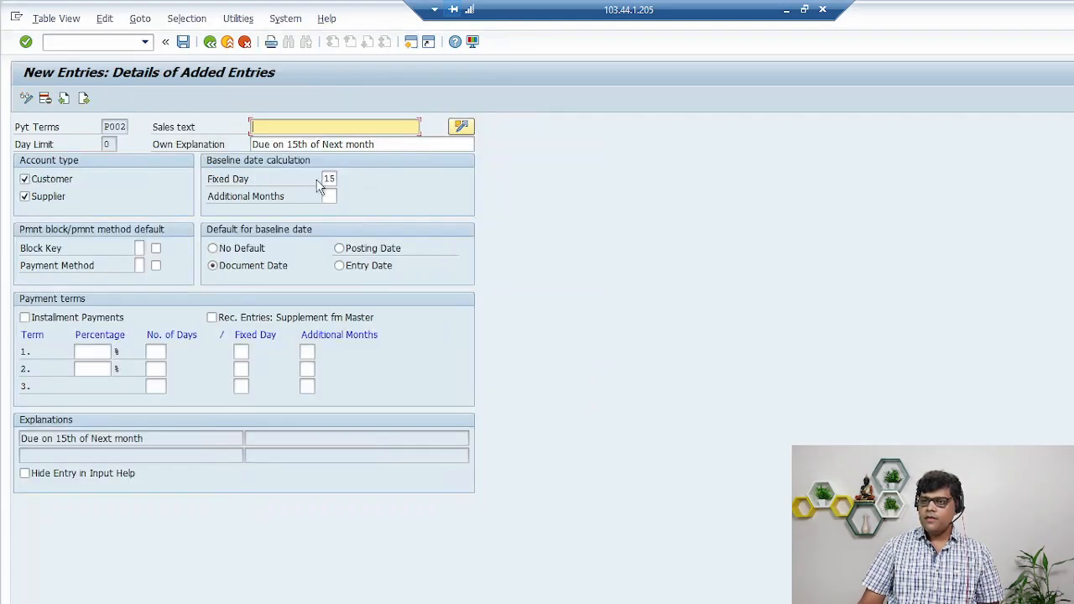
{"action": "left_click", "coordinate": [329, 196]}
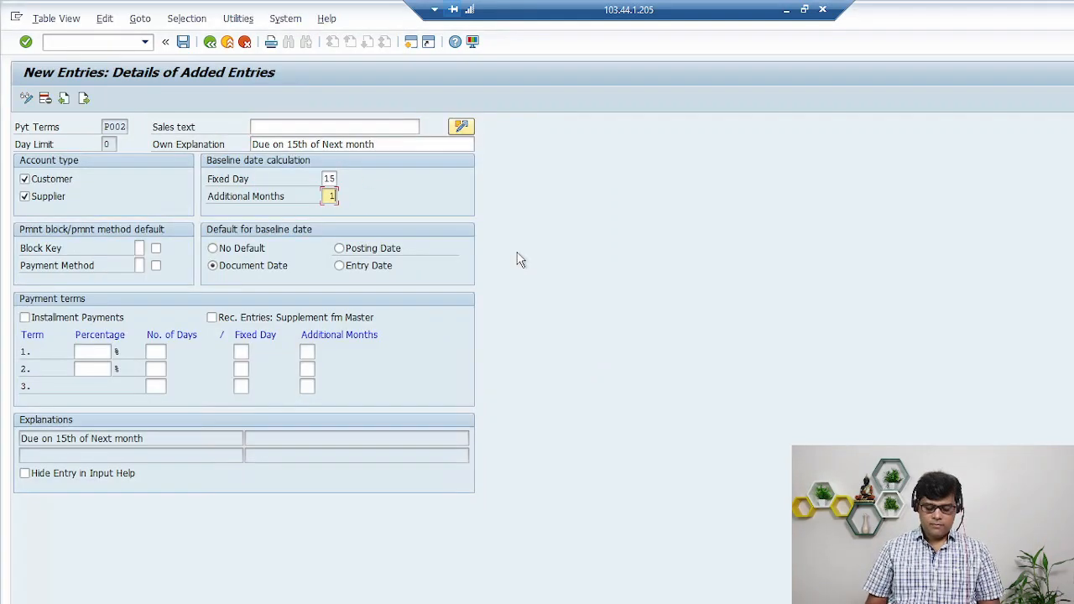
{"action": "key", "text": "Return"}
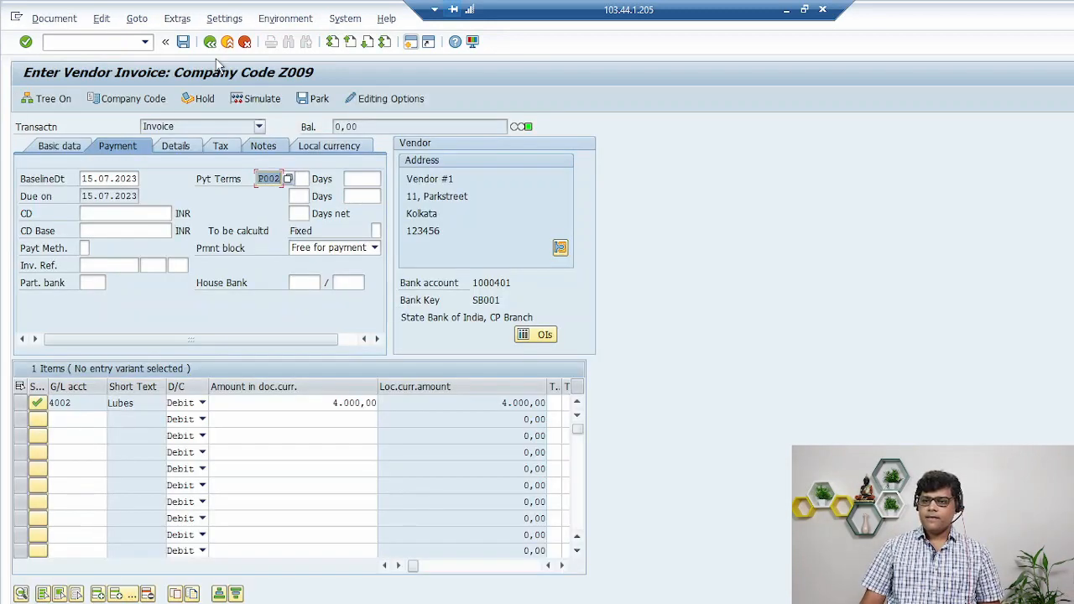
Step: Restart transaction FB60 in the invoice session and choose the Kolkata supplier as the new invoice's vendor
{"action": "left_click", "coordinate": [99, 43]}
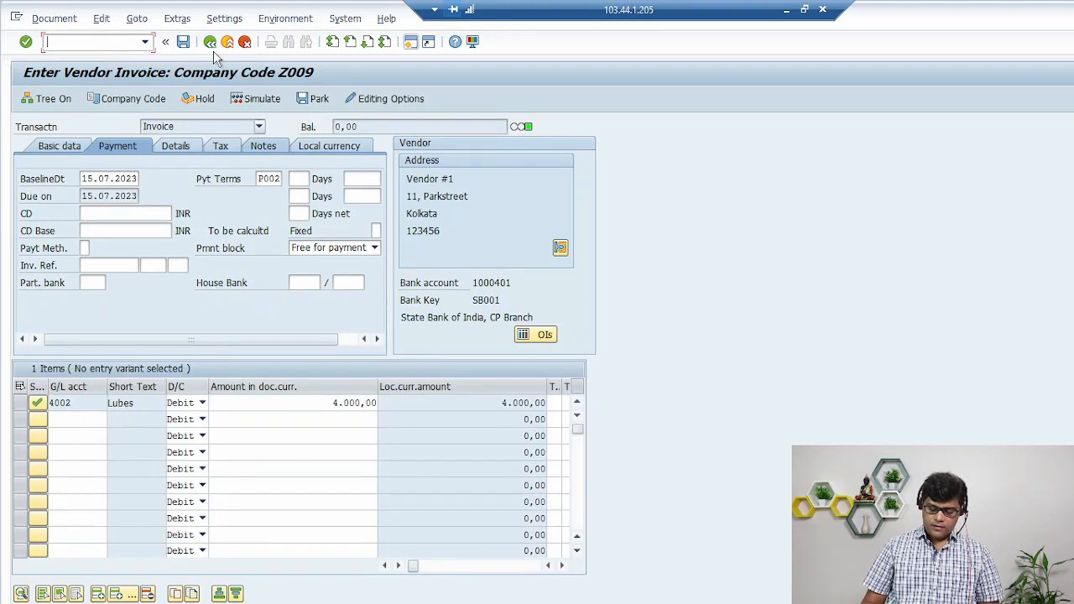
{"action": "type", "text": "/nfb60"}
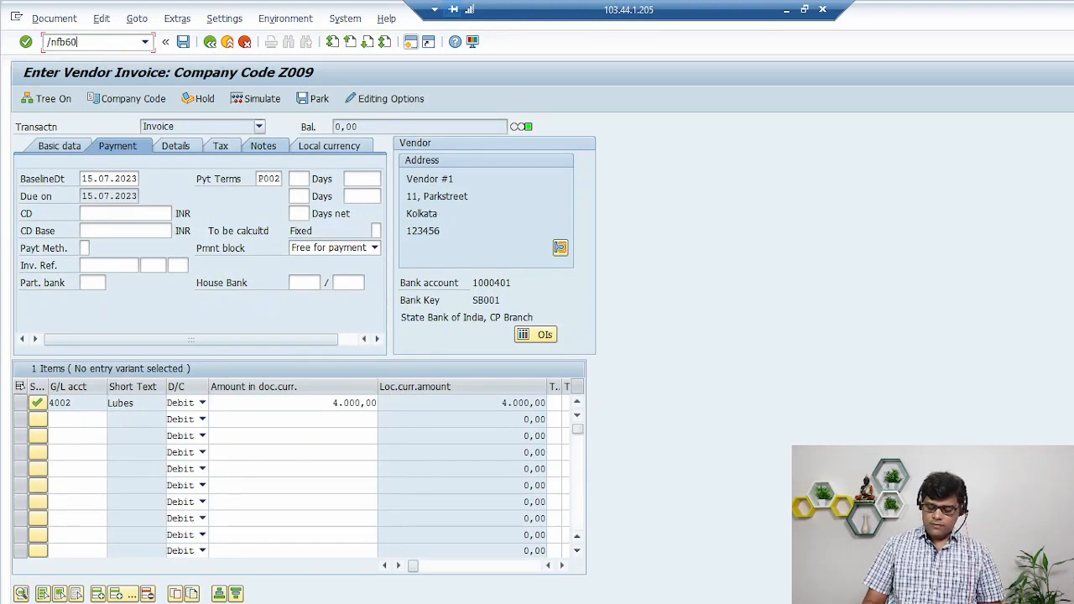
{"action": "key", "text": "Return"}
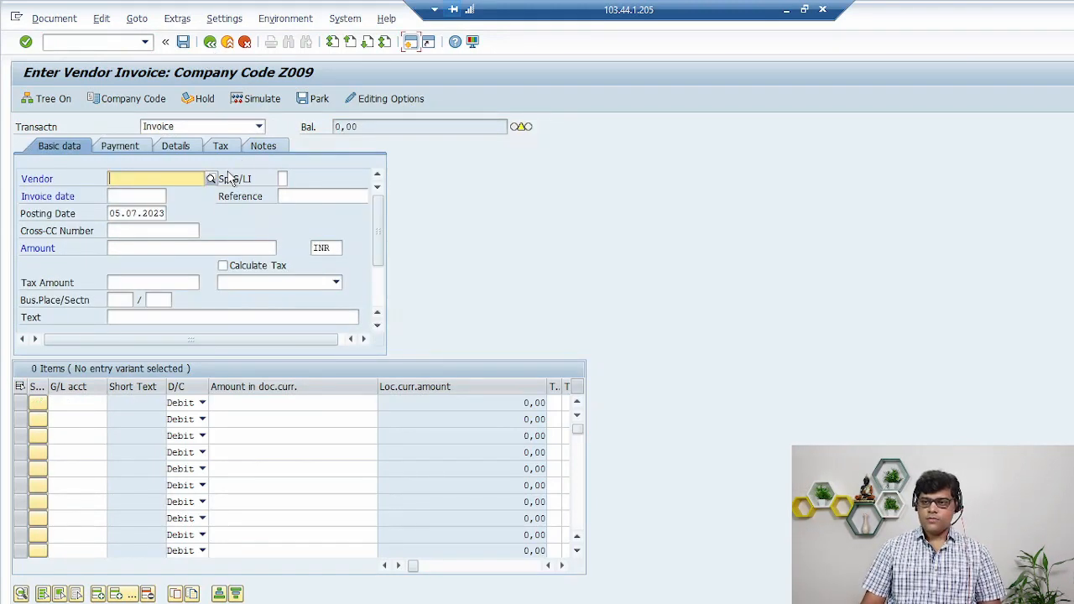
{"action": "key", "text": "F4"}
{"action": "key", "text": "Return"}
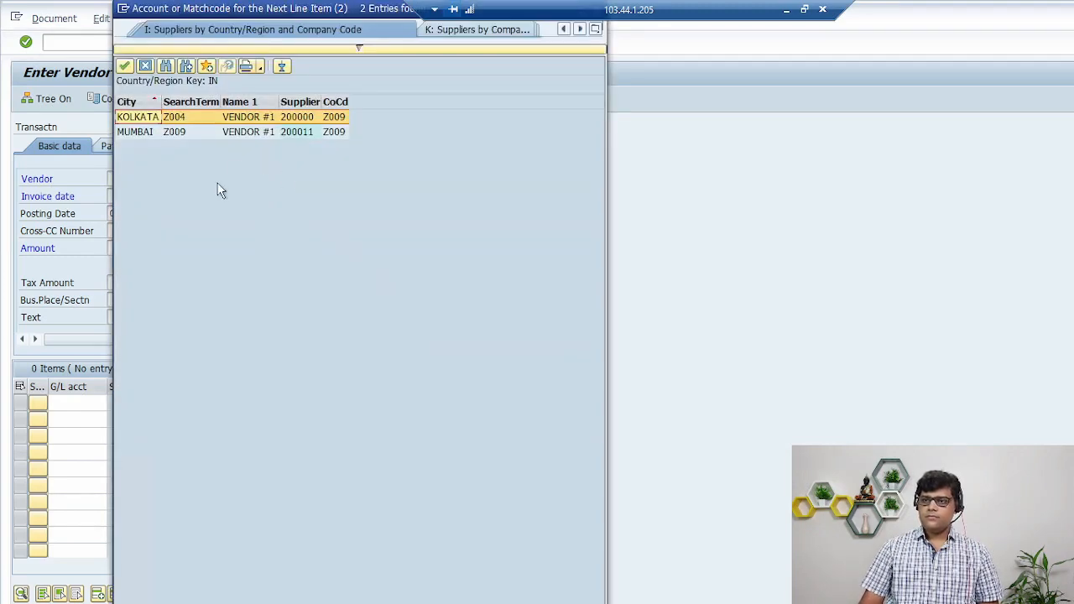
{"action": "double_click", "coordinate": [311, 117]}
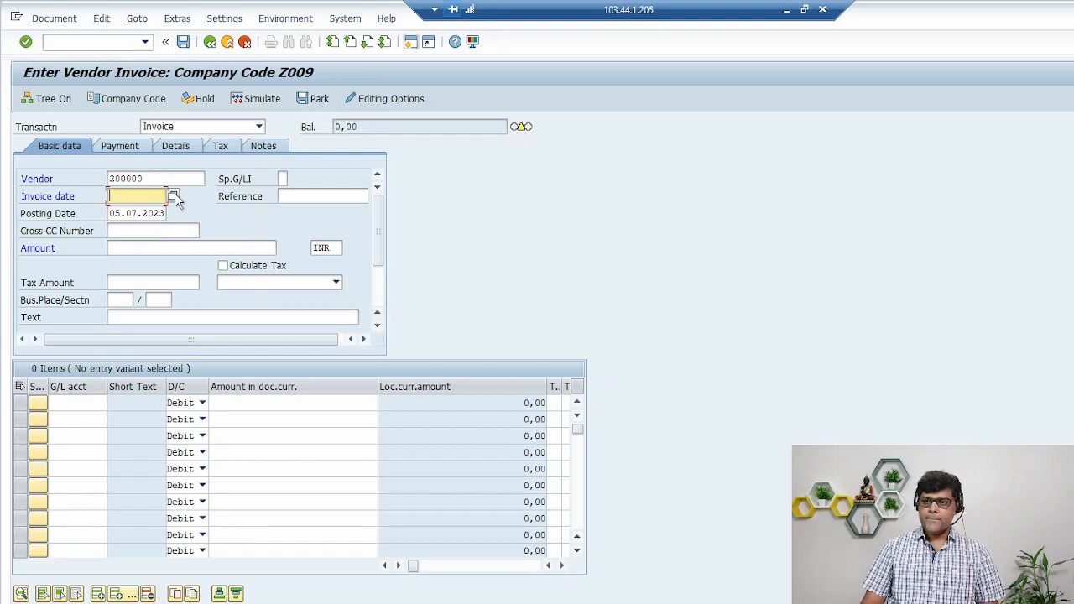
Step: Set the vendor invoice's date to 04.07.2023 and its amount to 3200 INR
{"action": "left_click", "coordinate": [174, 196]}
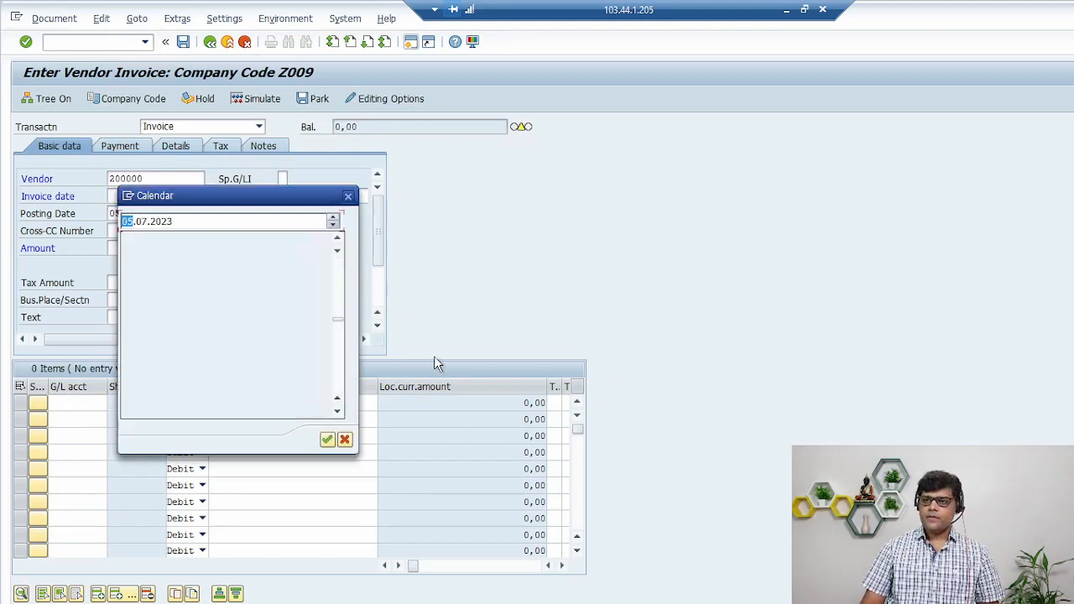
{"action": "double_click", "coordinate": [205, 335]}
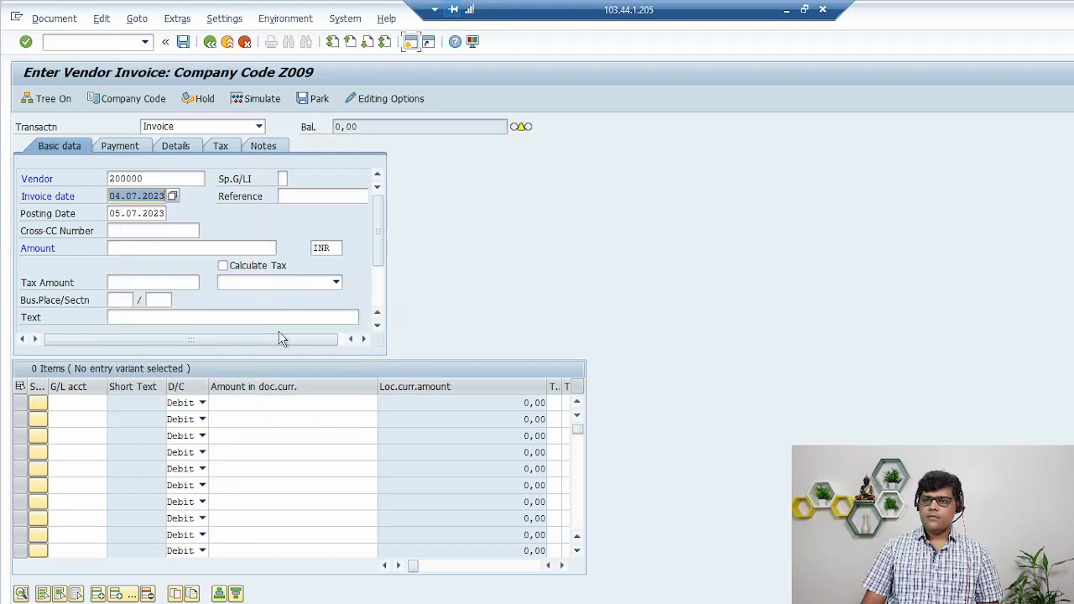
{"action": "key", "text": "Tab"}
{"action": "key", "text": "Tab"}
{"action": "key", "text": "Tab"}
{"action": "key", "text": "Tab"}
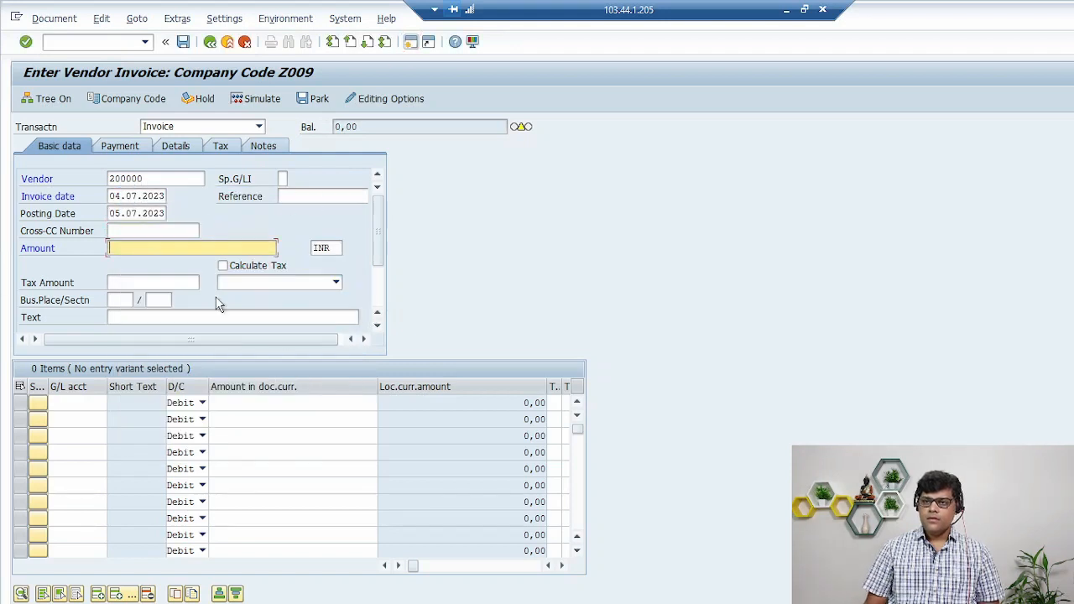
{"action": "type", "text": "3200"}
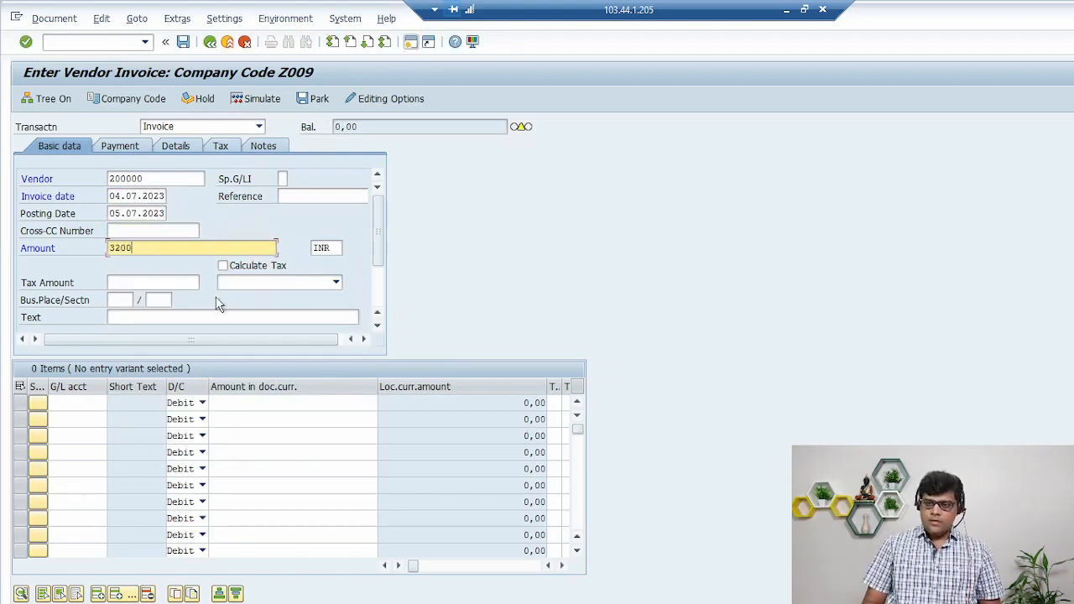
{"action": "key", "text": "Tab"}
Step: Add a debit line item on the Lubes G/L account for the full invoice amount of 3200
{"action": "left_click", "coordinate": [60, 401]}
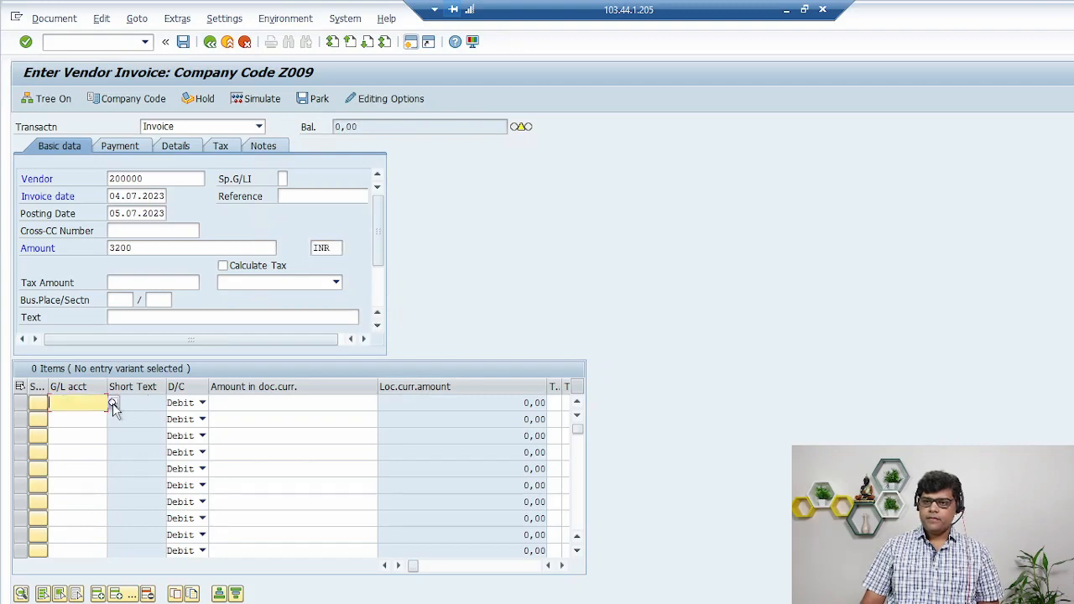
{"action": "left_click", "coordinate": [113, 403]}
{"action": "key", "text": "Return"}
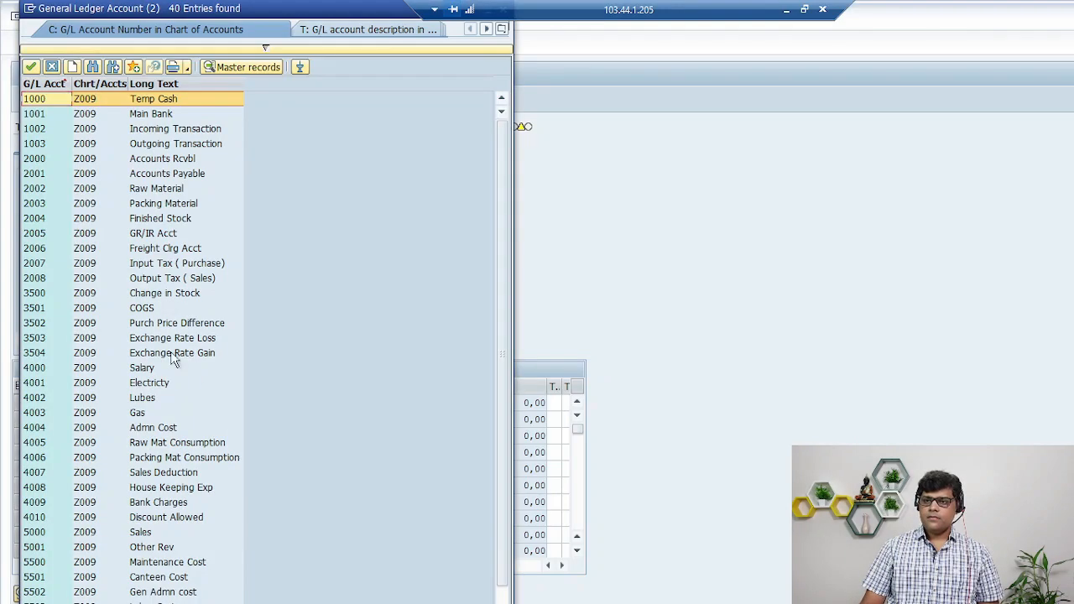
{"action": "double_click", "coordinate": [149, 400]}
{"action": "key", "text": "Tab"}
{"action": "key", "text": "Tab"}
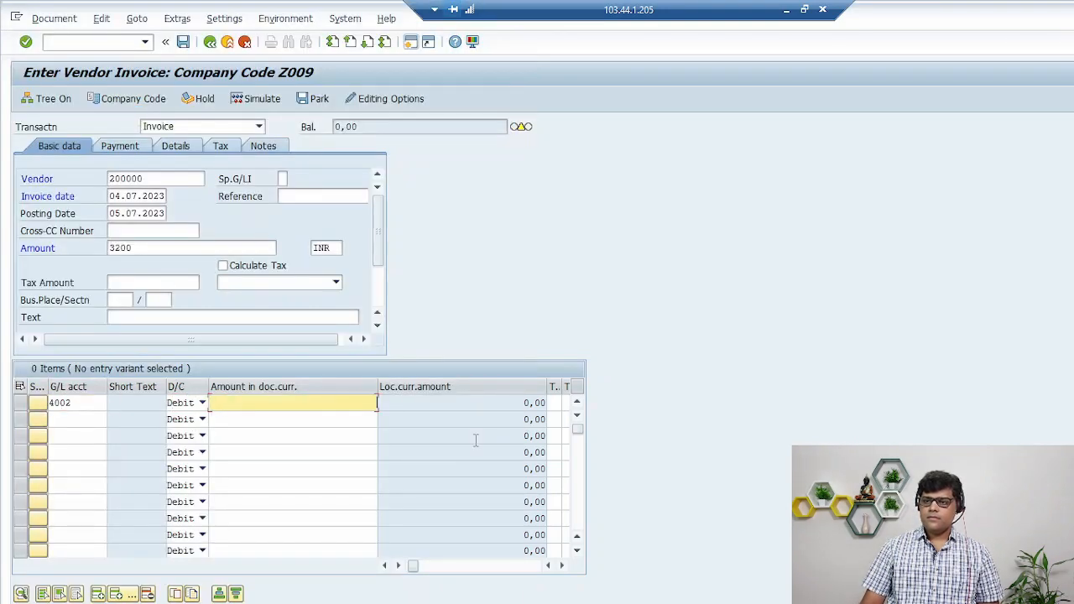
{"action": "key", "text": "Return"}
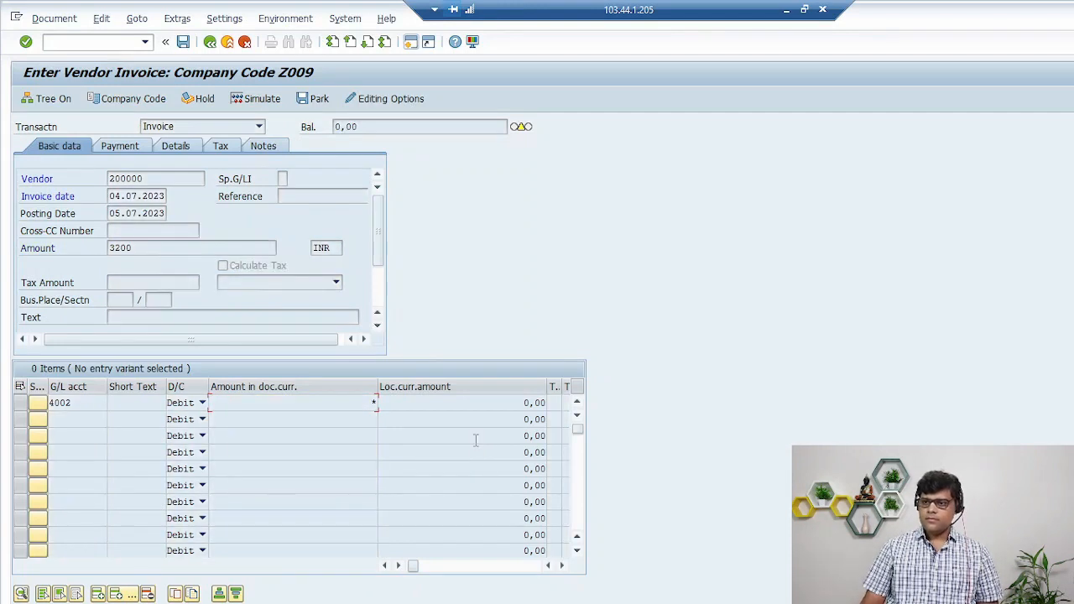
Step: Apply payment term P002 to the 3200 INR vendor invoice and recalculate its due date
{"action": "left_click", "coordinate": [118, 147]}
{"action": "left_click", "coordinate": [268, 180]}
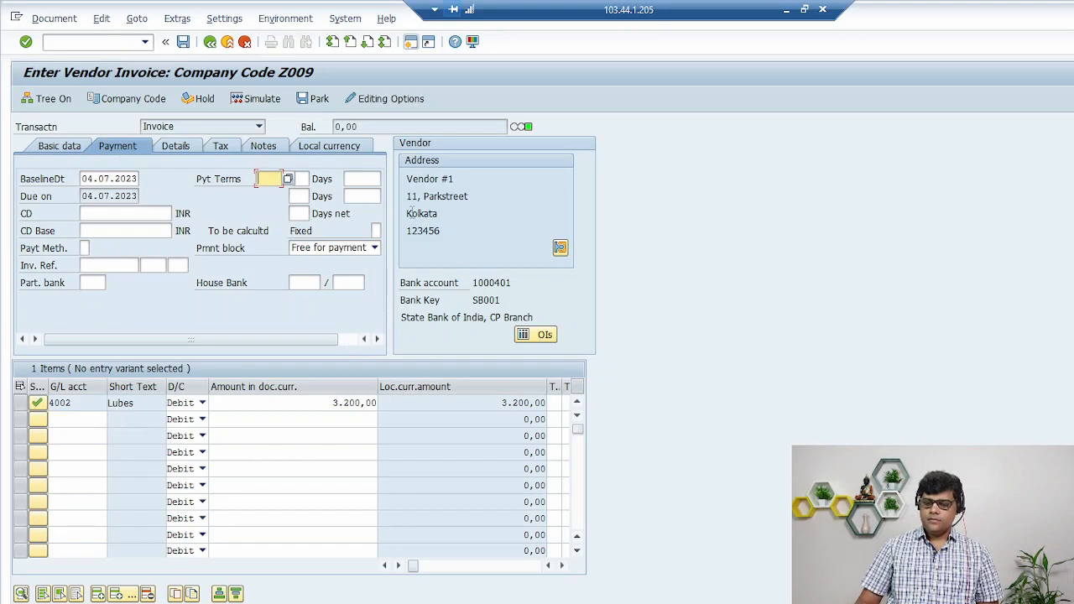
{"action": "type", "text": "p002"}
{"action": "key", "text": "Return"}
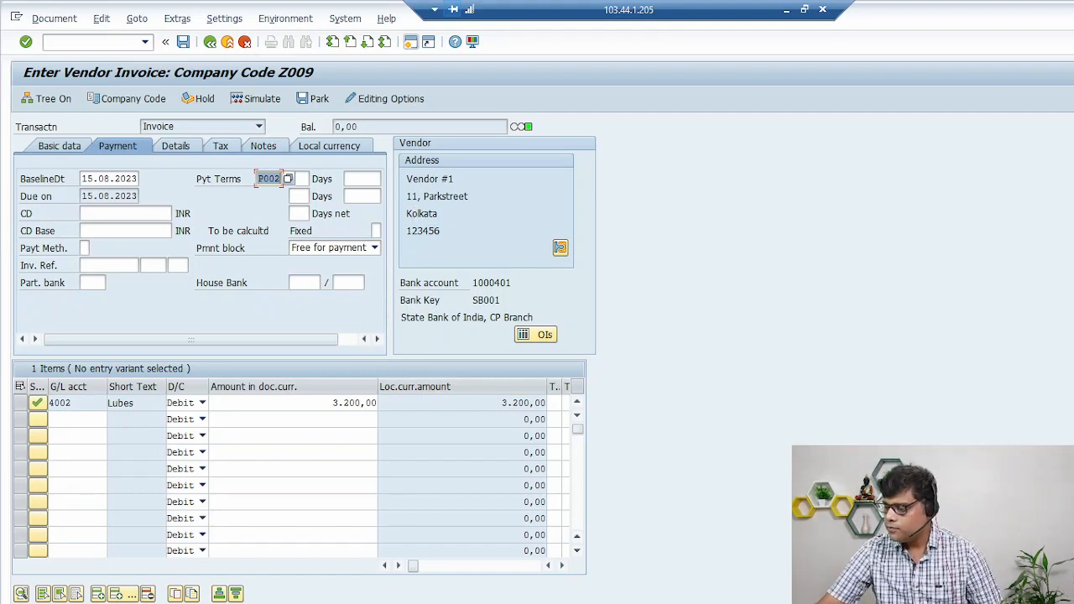
{"action": "left_click_drag", "start_coordinate": [148, 197], "coordinate": [201, 172]}
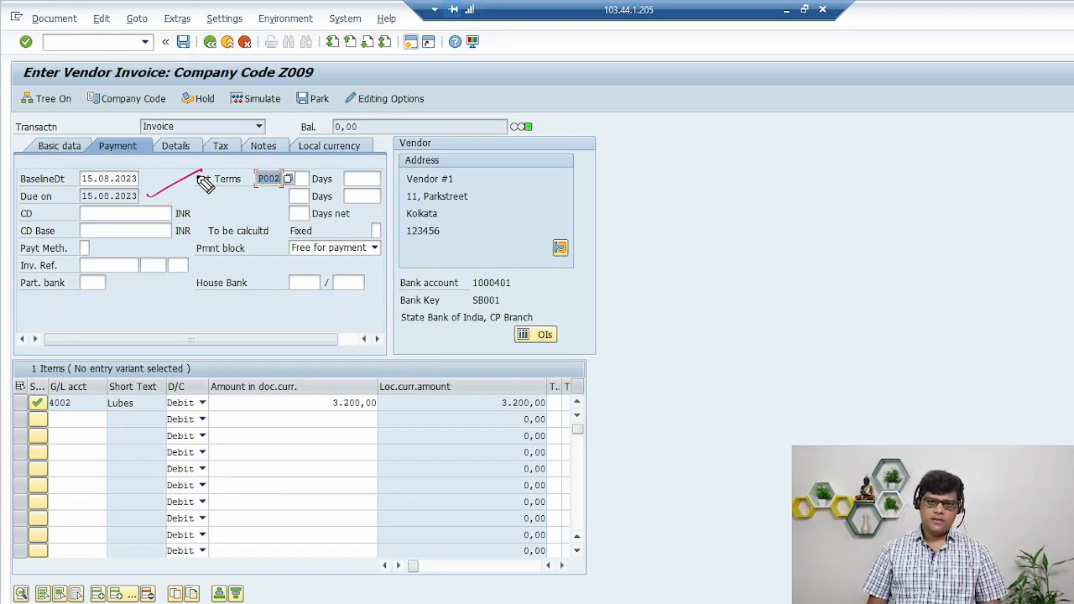
{"action": "mouse_move", "coordinate": [657, 309]}
{"action": "left_mouse_down"}
{"action": "mouse_move", "coordinate": [646, 339]}
{"action": "mouse_move", "coordinate": [659, 333]}
{"action": "left_mouse_up"}
{"action": "mouse_move", "coordinate": [674, 310]}
{"action": "left_mouse_down"}
{"action": "mouse_move", "coordinate": [803, 321]}
{"action": "mouse_move", "coordinate": [844, 308]}
{"action": "left_mouse_up"}
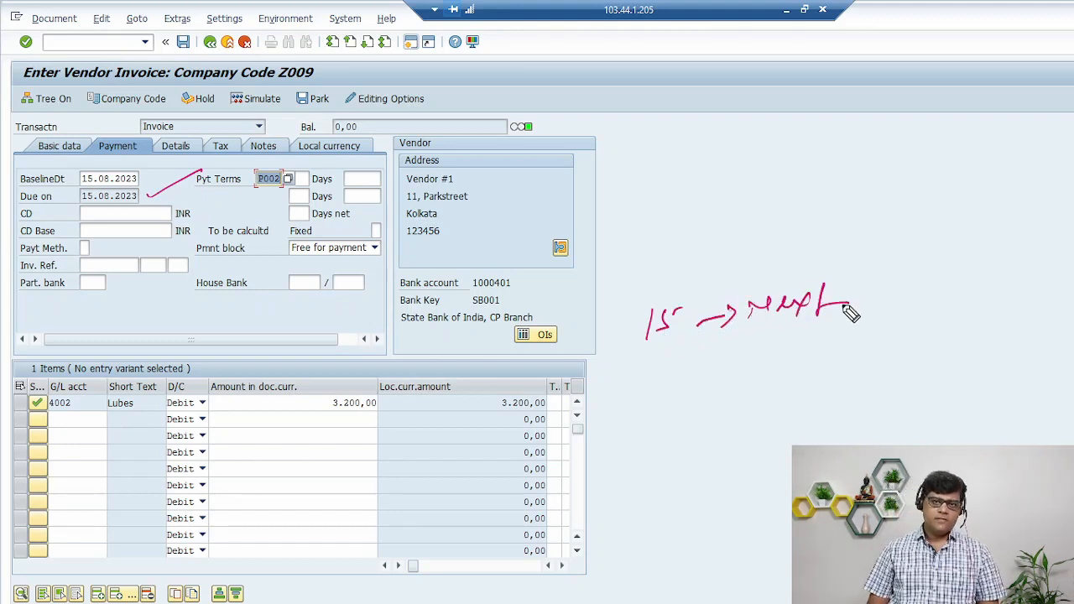
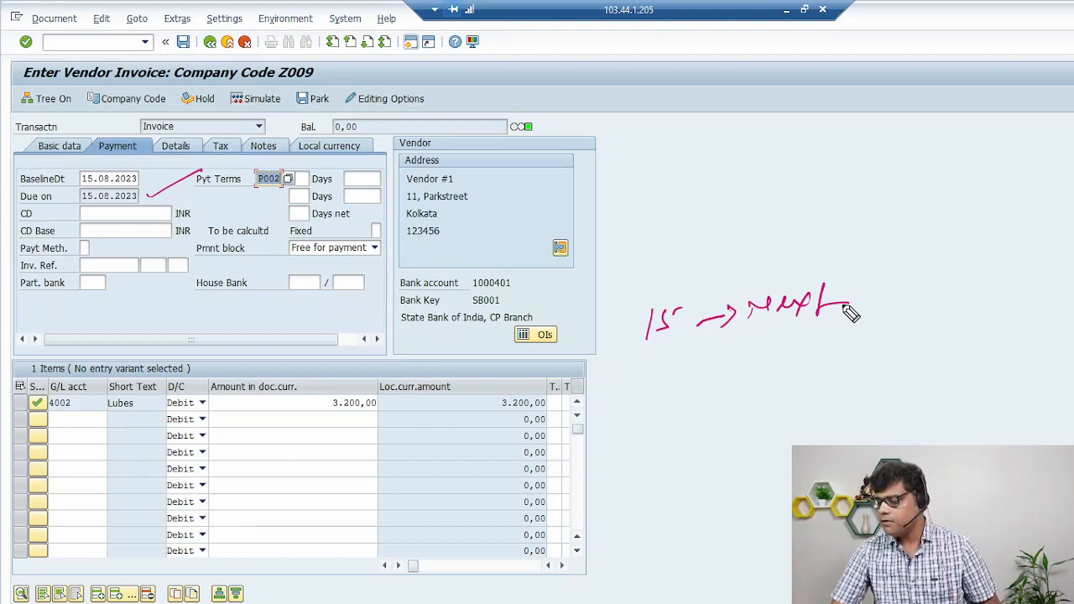
{"action": "key", "text": "e"}
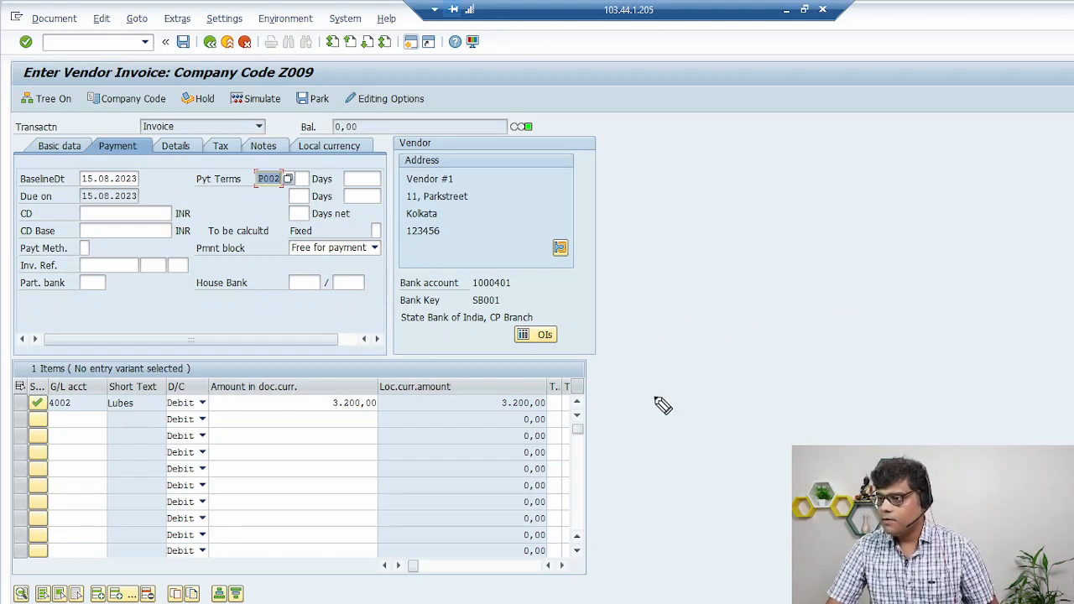
{"action": "mouse_move", "coordinate": [97, 320]}
{"action": "left_mouse_down"}
{"action": "mouse_move", "coordinate": [137, 326]}
{"action": "mouse_move", "coordinate": [146, 343]}
{"action": "left_mouse_up"}
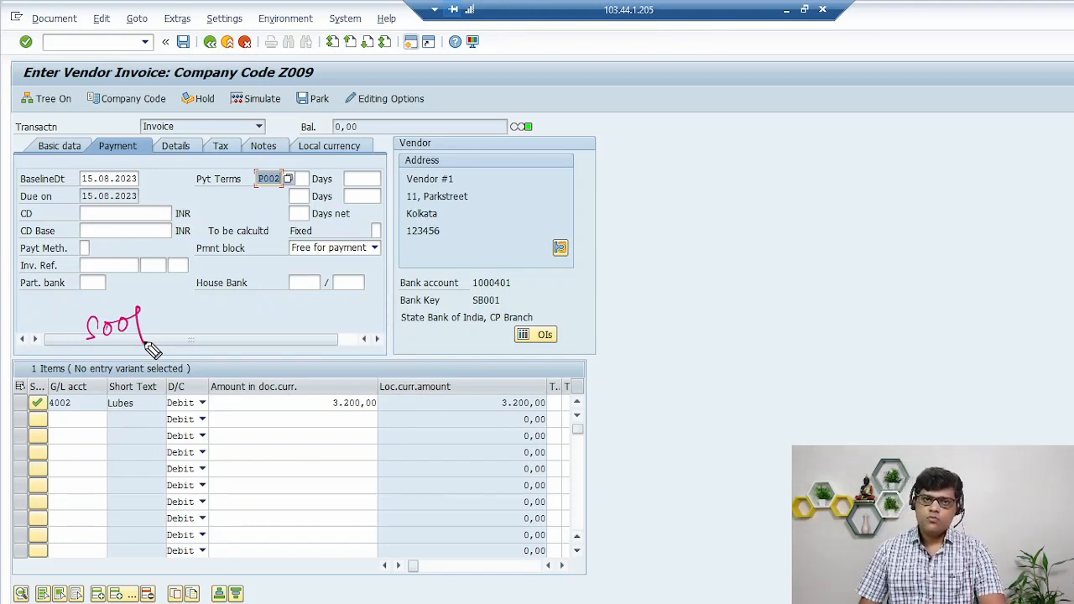
{"action": "mouse_move", "coordinate": [137, 374]}
{"action": "left_mouse_down"}
{"action": "mouse_move", "coordinate": [114, 380]}
{"action": "mouse_move", "coordinate": [283, 308]}
{"action": "mouse_move", "coordinate": [355, 304]}
{"action": "left_mouse_up"}
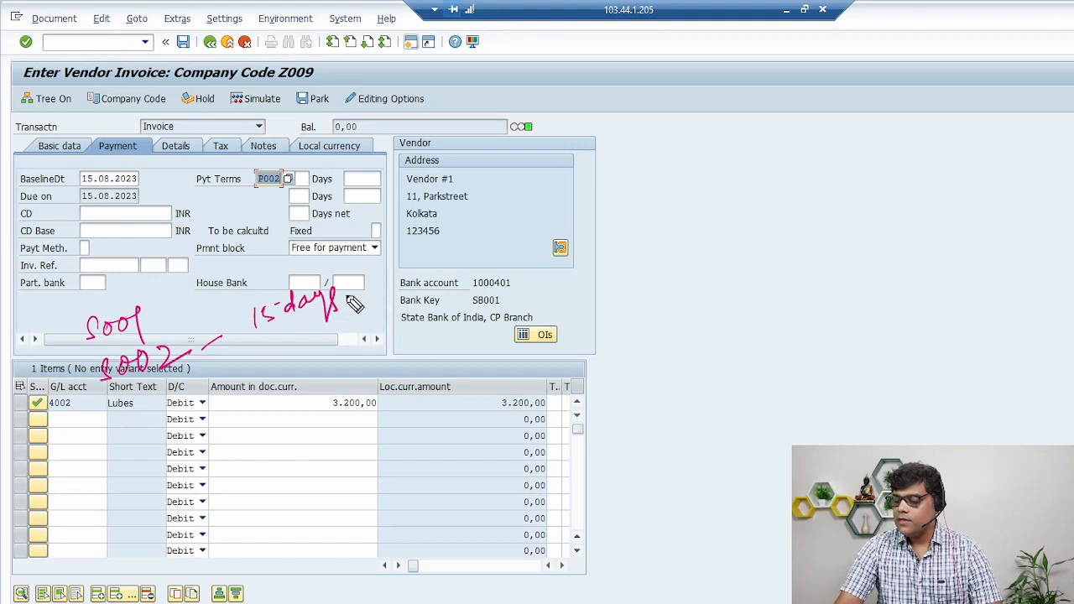
{"action": "mouse_move", "coordinate": [399, 252]}
{"action": "left_mouse_down"}
{"action": "mouse_move", "coordinate": [394, 283]}
{"action": "mouse_move", "coordinate": [419, 264]}
{"action": "mouse_move", "coordinate": [426, 281]}
{"action": "mouse_move", "coordinate": [446, 269]}
{"action": "left_mouse_up"}
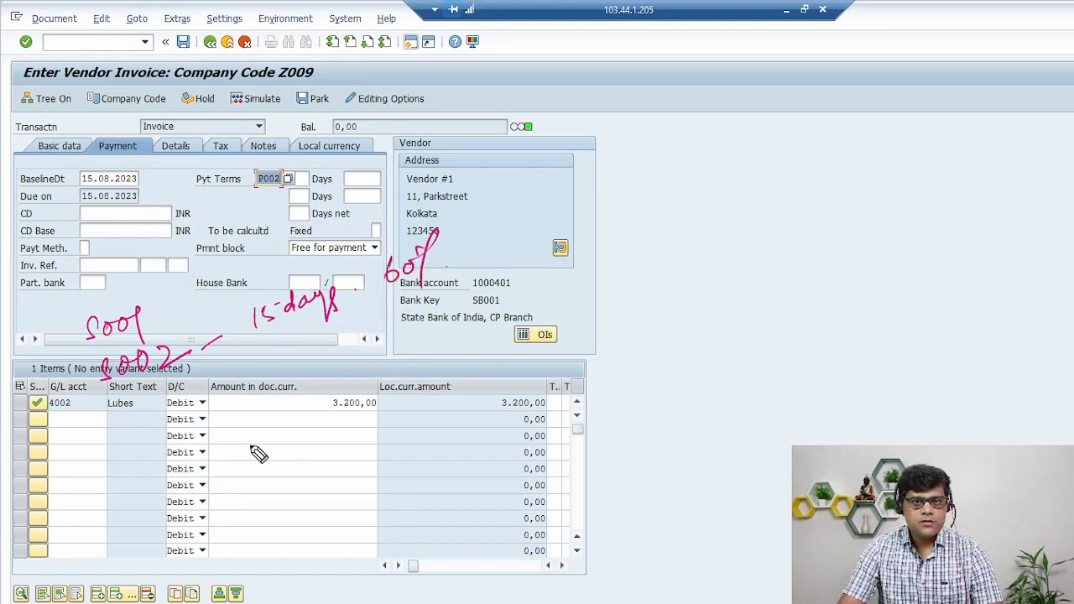
{"action": "mouse_move", "coordinate": [136, 408]}
{"action": "left_mouse_down"}
{"action": "mouse_move", "coordinate": [127, 426]}
{"action": "mouse_move", "coordinate": [195, 410]}
{"action": "left_mouse_up"}
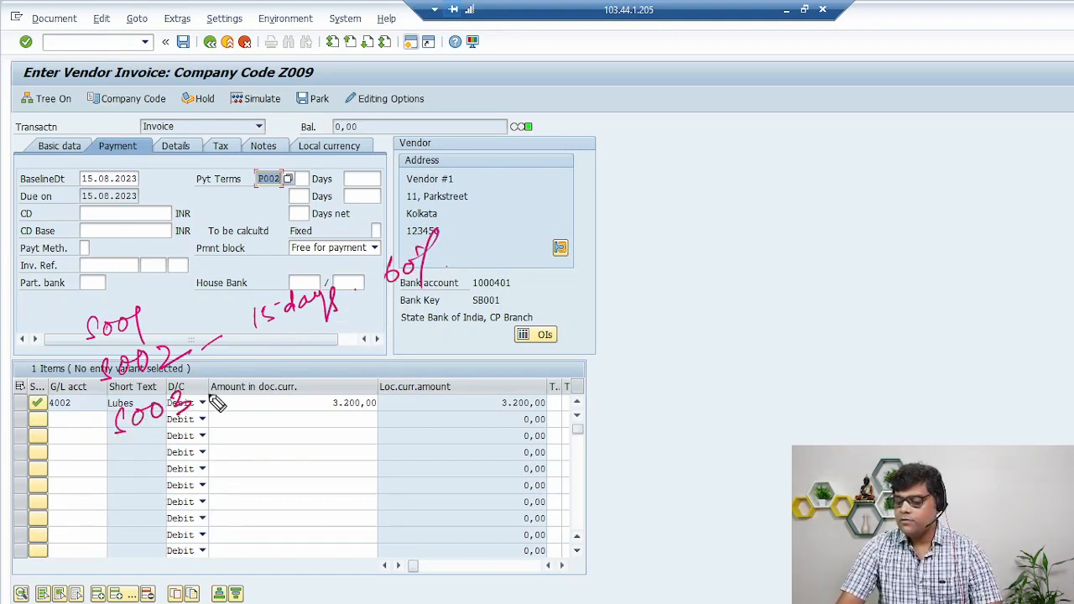
{"action": "mouse_move", "coordinate": [271, 372]}
{"action": "left_mouse_down"}
{"action": "mouse_move", "coordinate": [408, 317]}
{"action": "mouse_move", "coordinate": [424, 321]}
{"action": "mouse_move", "coordinate": [413, 332]}
{"action": "mouse_move", "coordinate": [449, 283]}
{"action": "mouse_move", "coordinate": [460, 325]}
{"action": "left_mouse_up"}
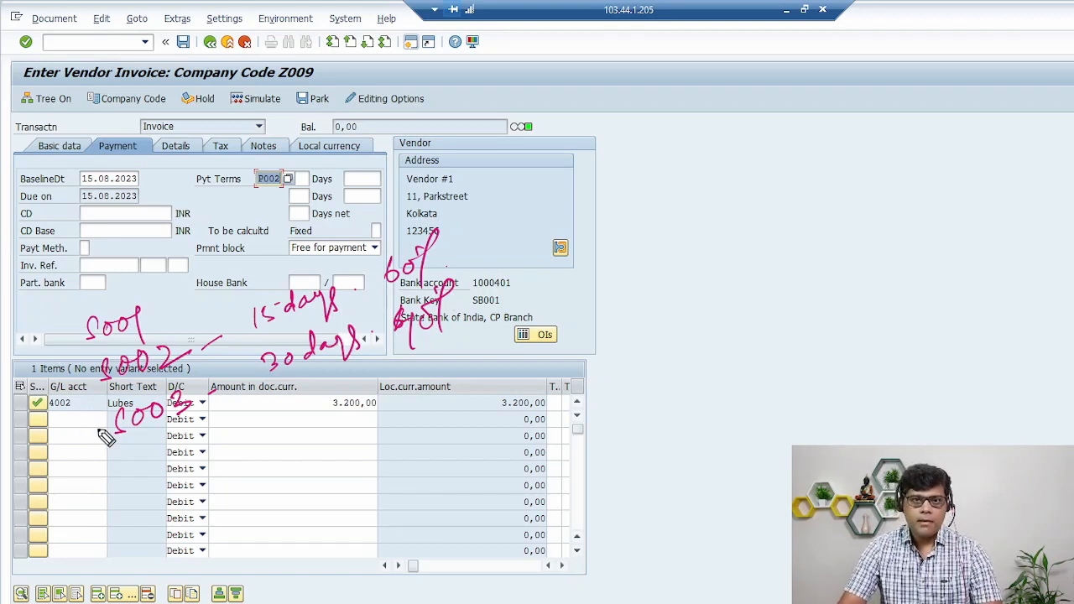
{"action": "mouse_move", "coordinate": [42, 409]}
{"action": "left_mouse_down"}
{"action": "mouse_move", "coordinate": [69, 353]}
{"action": "mouse_move", "coordinate": [82, 360]}
{"action": "left_mouse_up"}
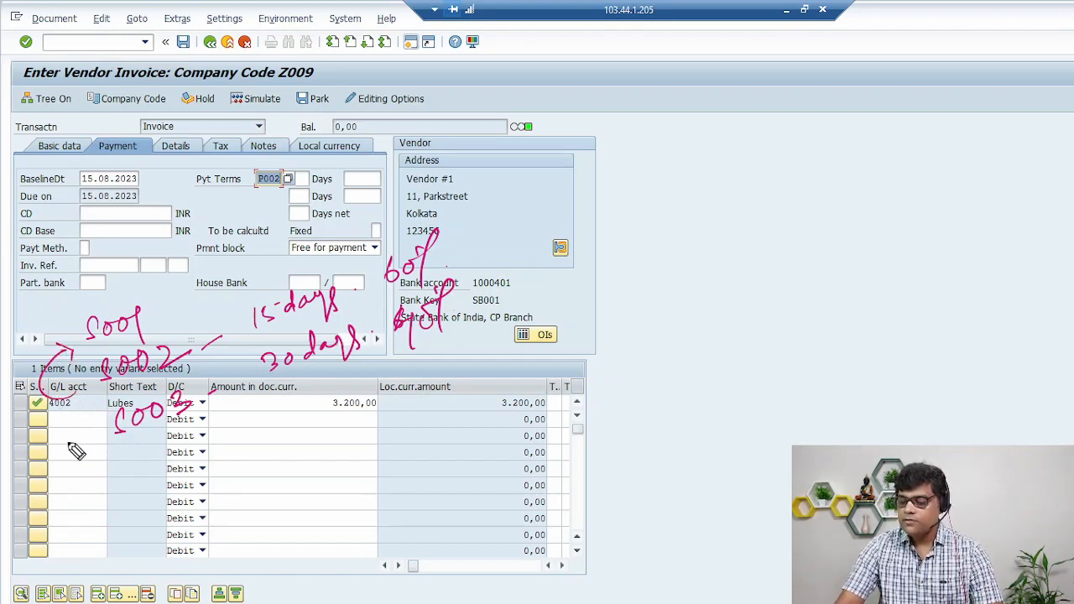
{"action": "mouse_move", "coordinate": [89, 453]}
{"action": "left_mouse_down"}
{"action": "mouse_move", "coordinate": [50, 433]}
{"action": "mouse_move", "coordinate": [77, 388]}
{"action": "left_mouse_up"}
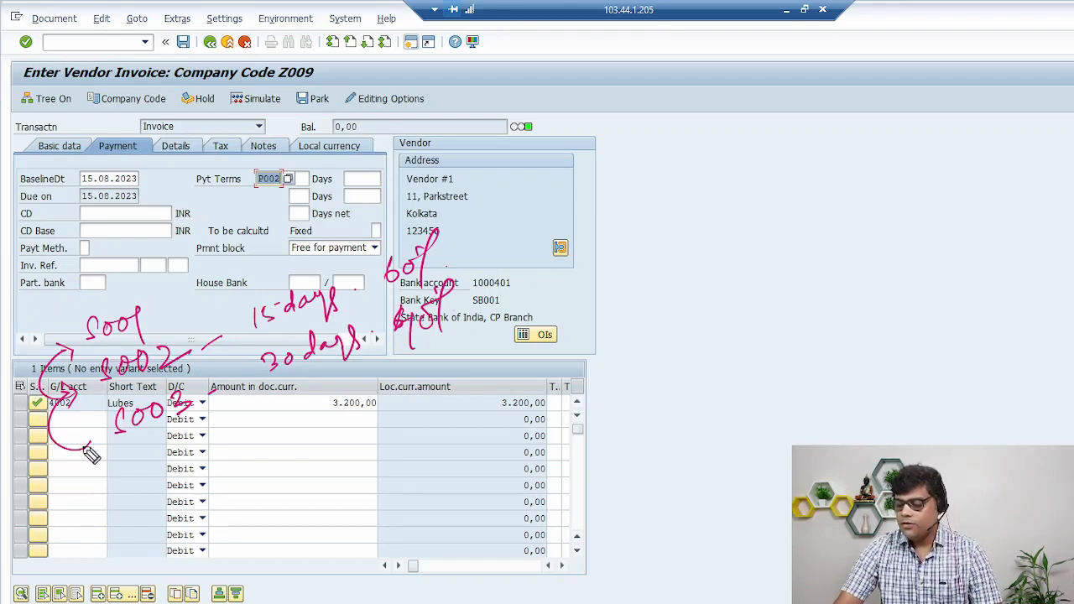
{"action": "left_click_drag", "start_coordinate": [88, 454], "coordinate": [143, 439]}
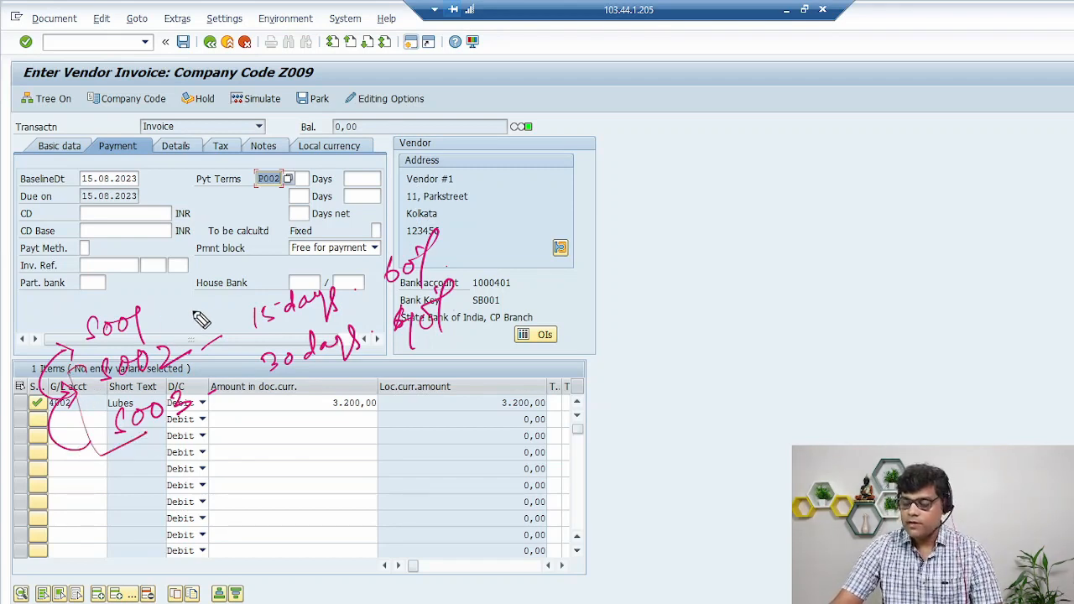
{"action": "mouse_move", "coordinate": [202, 320]}
{"action": "left_mouse_down"}
{"action": "mouse_move", "coordinate": [21, 344]}
{"action": "mouse_move", "coordinate": [196, 338]}
{"action": "mouse_move", "coordinate": [126, 365]}
{"action": "left_mouse_up"}
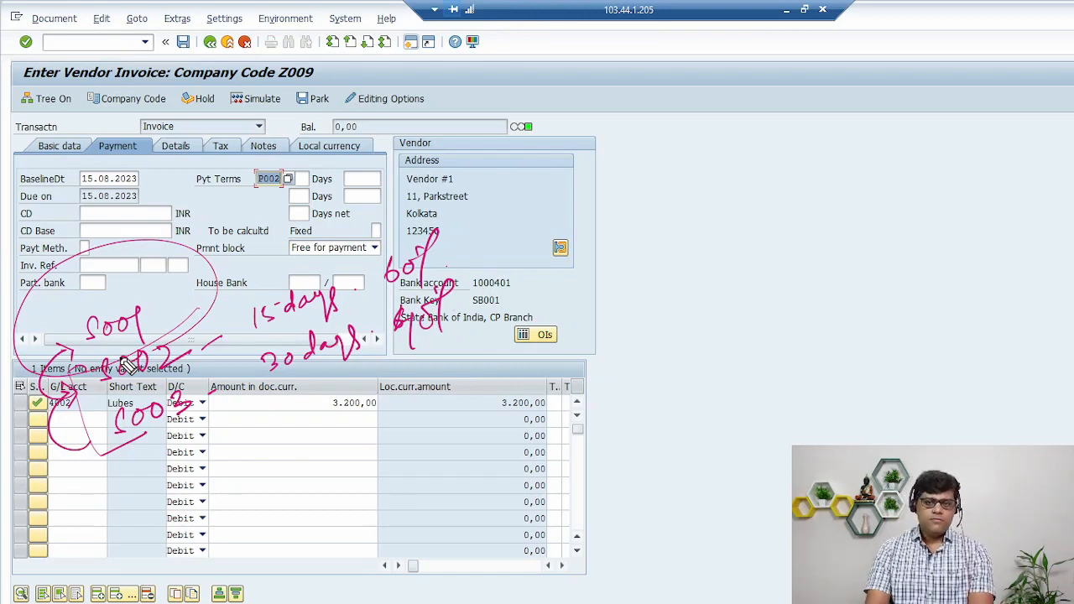
{"action": "key", "text": "Escape"}
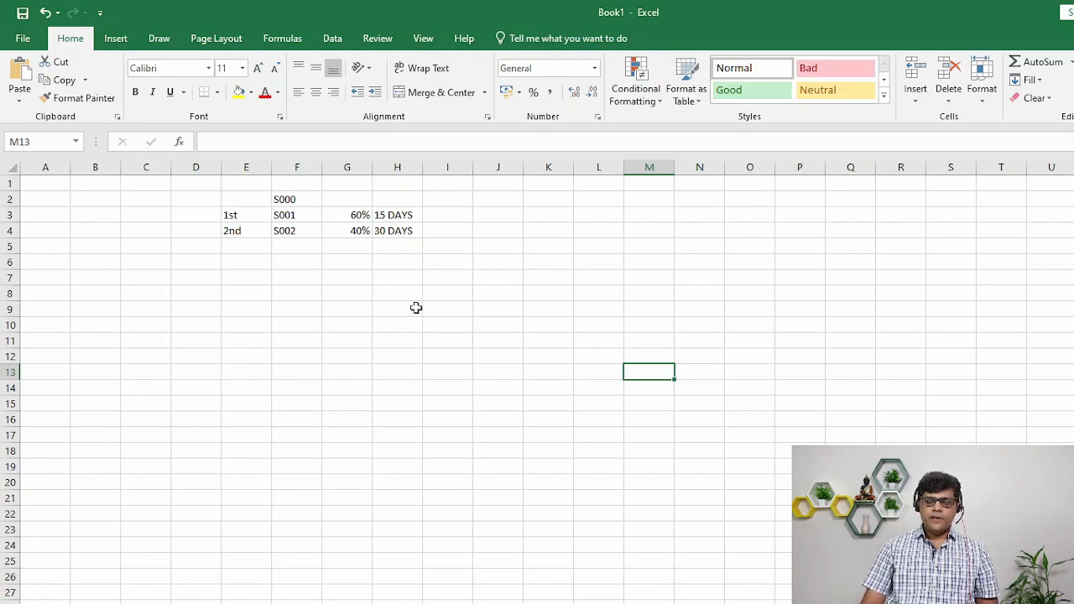
{"action": "left_click_drag", "start_coordinate": [216, 194], "coordinate": [397, 232]}
{"action": "left_click", "coordinate": [405, 340]}
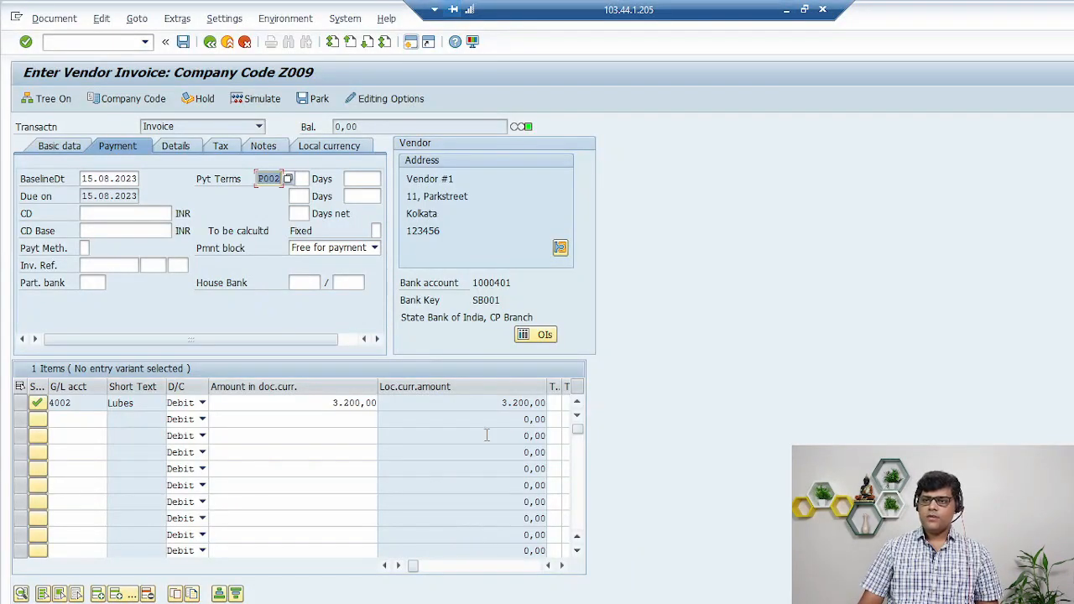
Step: Exit the vendor invoice entry without saving and return to SAP Easy Access
{"action": "left_click", "coordinate": [225, 61]}
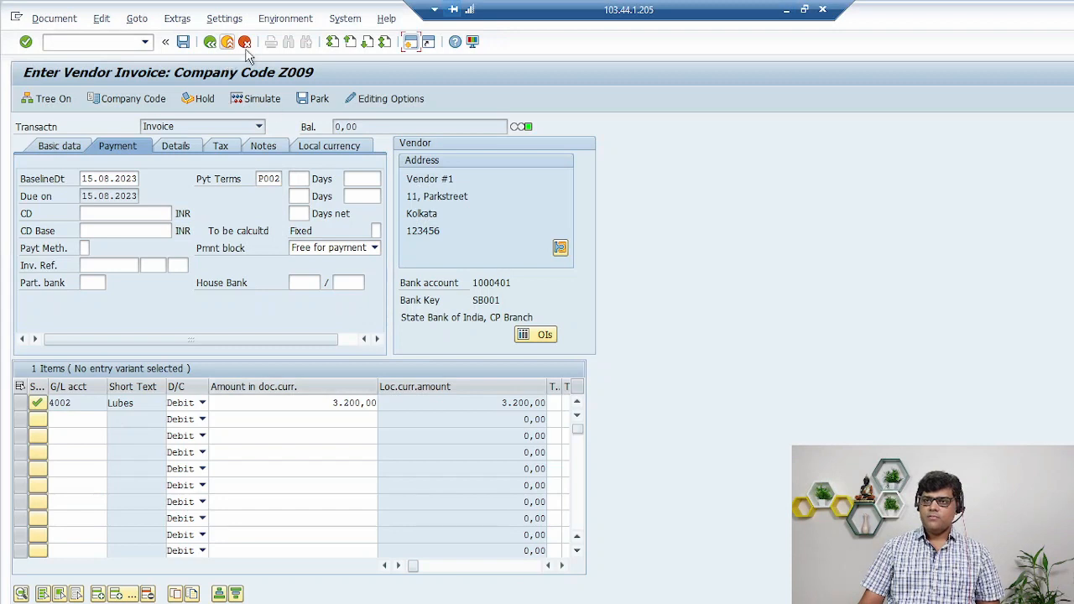
{"action": "left_click", "coordinate": [243, 42]}
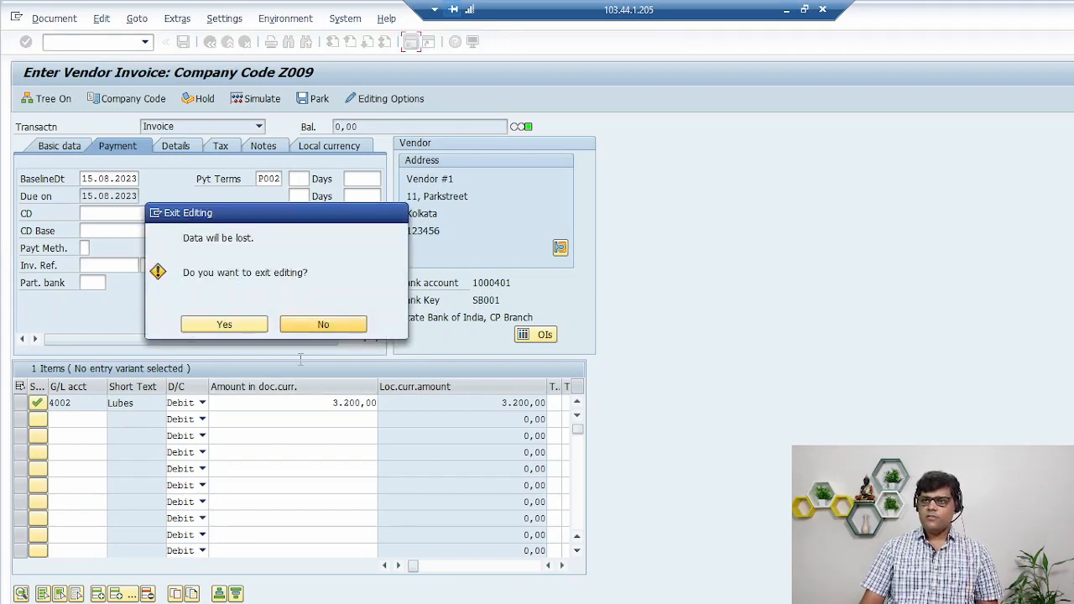
{"action": "left_click", "coordinate": [242, 329]}
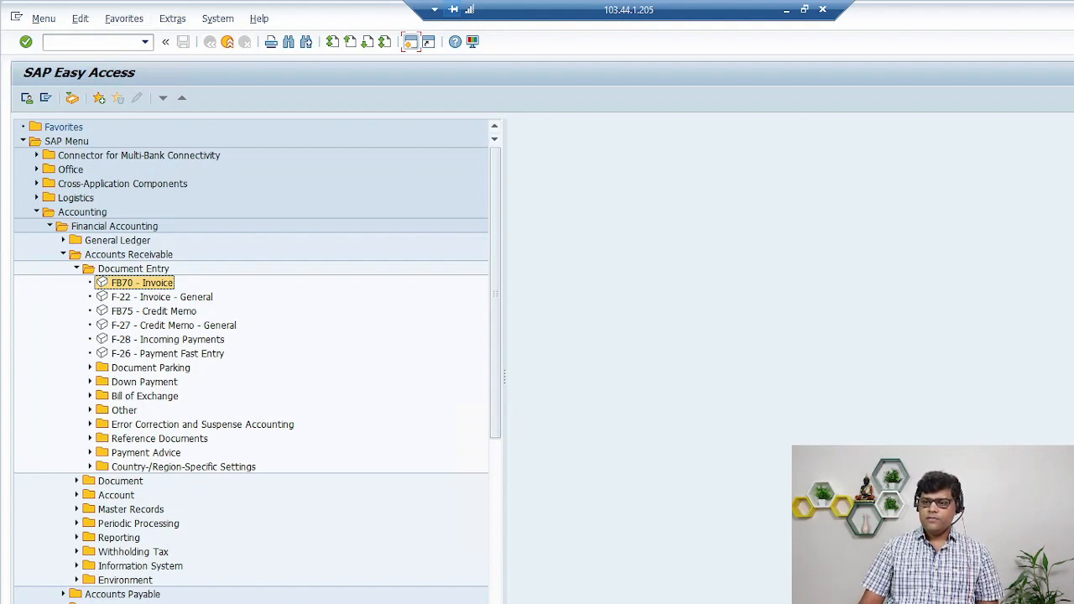
Step: Return to the Terms of Payment overview in the configuration session and create a new entry with payment term S001
{"action": "left_click", "coordinate": [265, 578]}
{"action": "left_click", "coordinate": [209, 42]}
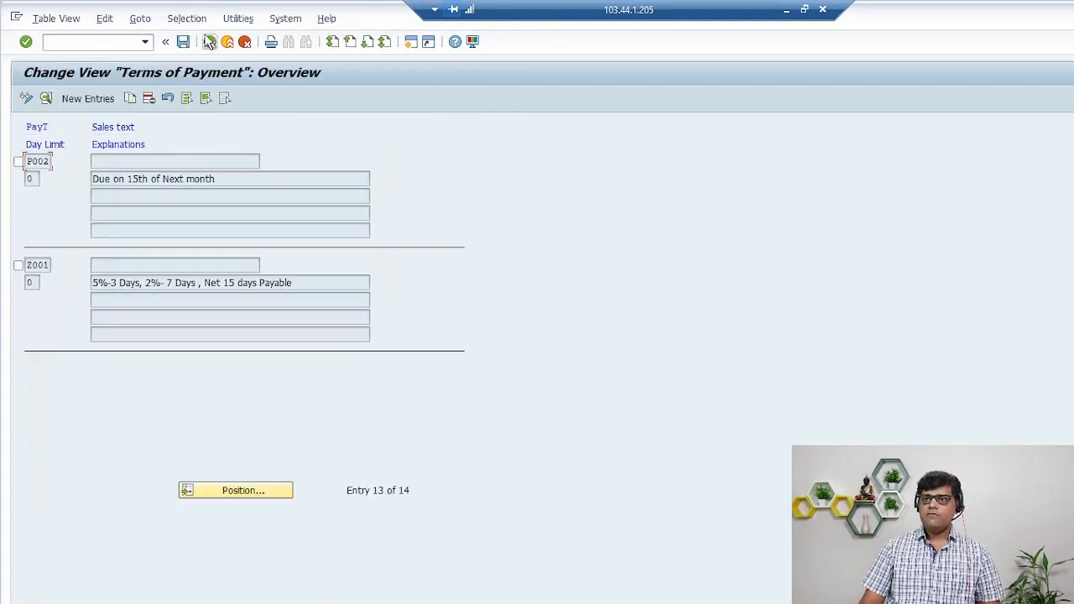
{"action": "left_click", "coordinate": [87, 98]}
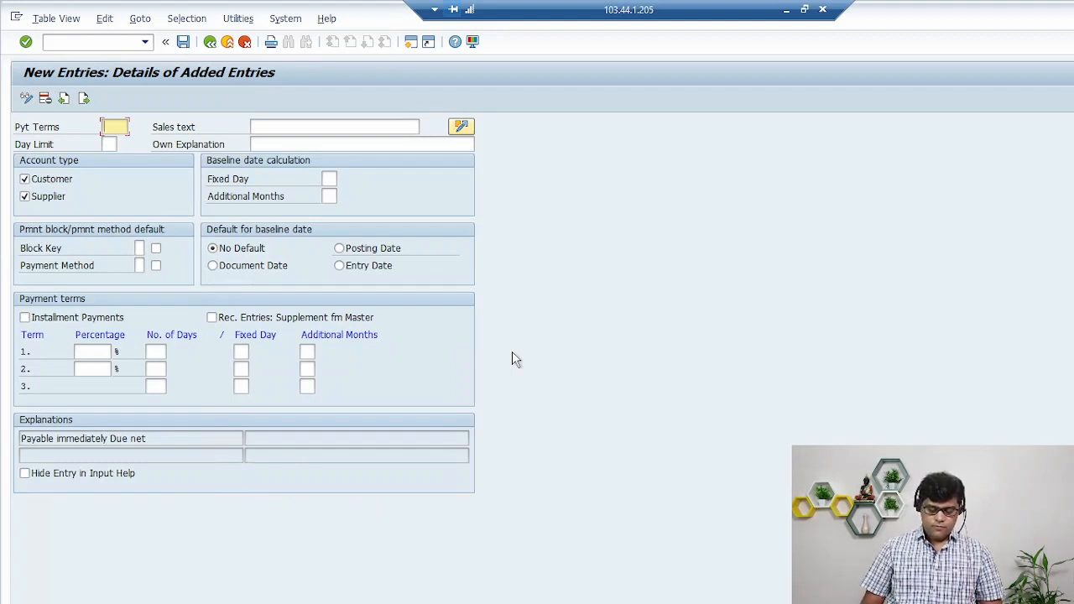
{"action": "type", "text": "S001"}
{"action": "key", "text": "Tab"}
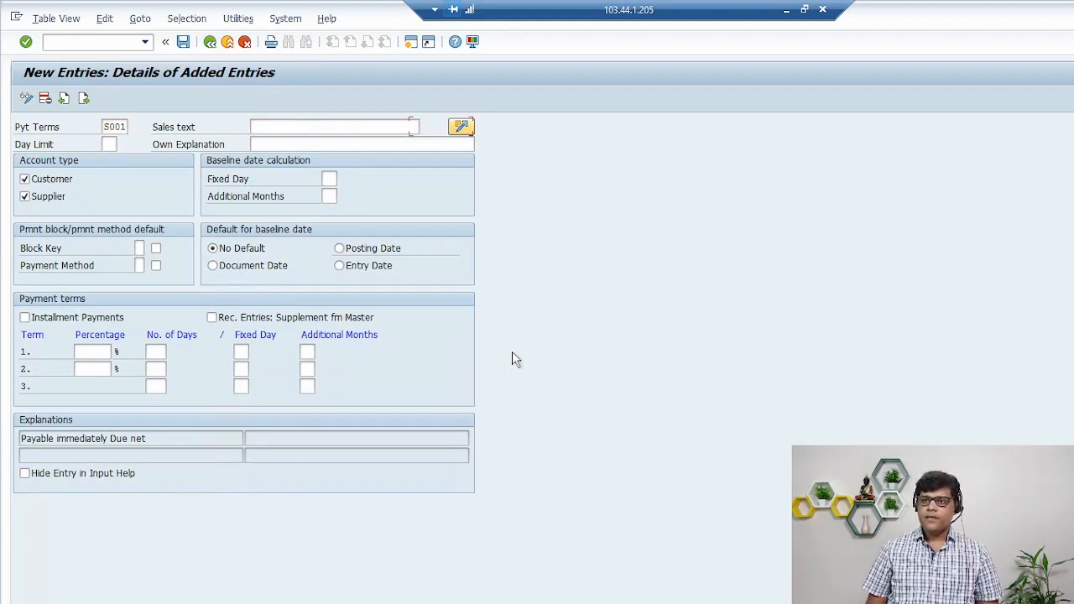
Step: Enter Installment as the own explanation of payment term S001
{"action": "key", "text": "Tab"}
{"action": "key", "text": "Tab"}
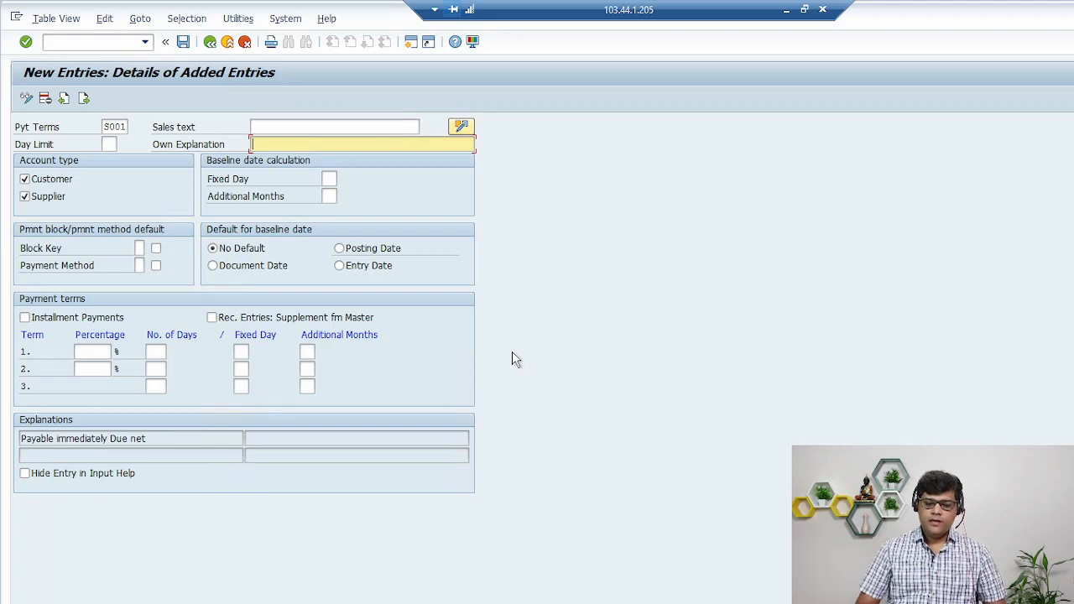
{"action": "type", "text": "IN"}
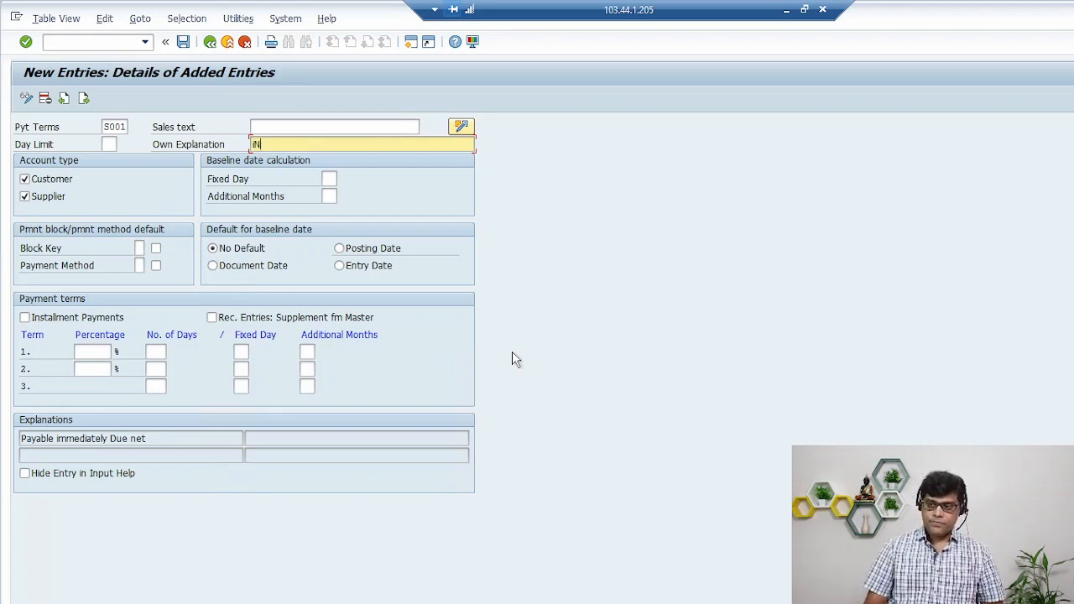
{"action": "key", "text": "BackSpace"}
{"action": "key", "text": "BackSpace"}
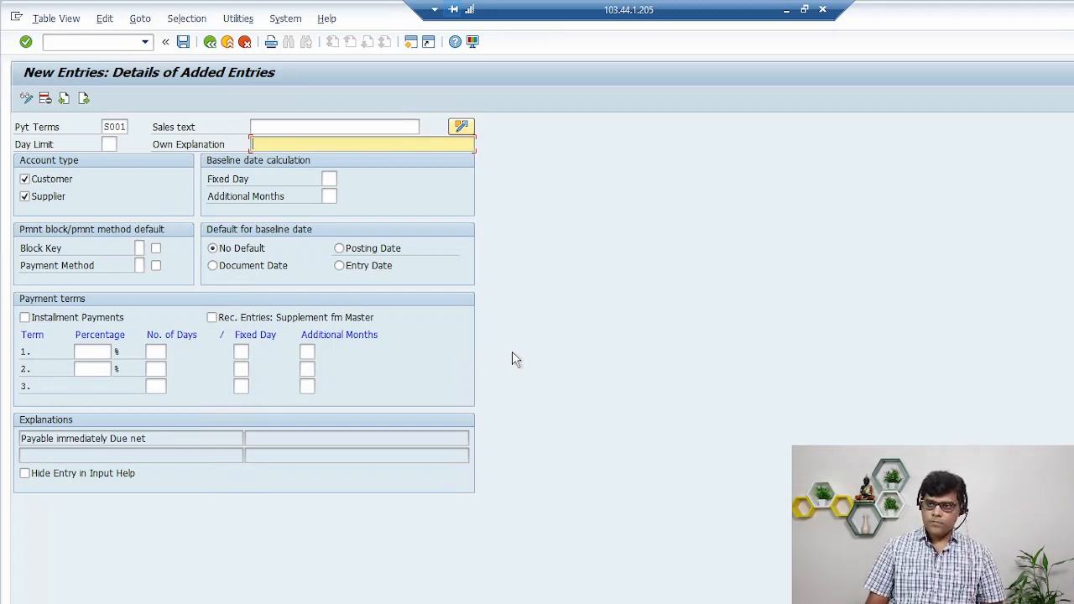
{"action": "type", "text": "Instal"}
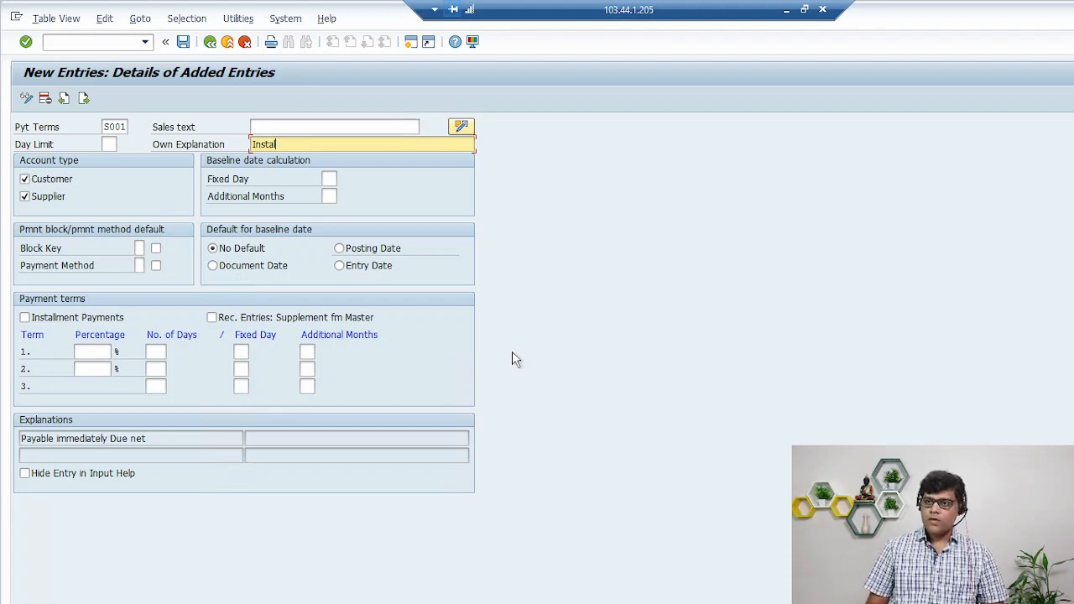
{"action": "type", "text": "lment"}
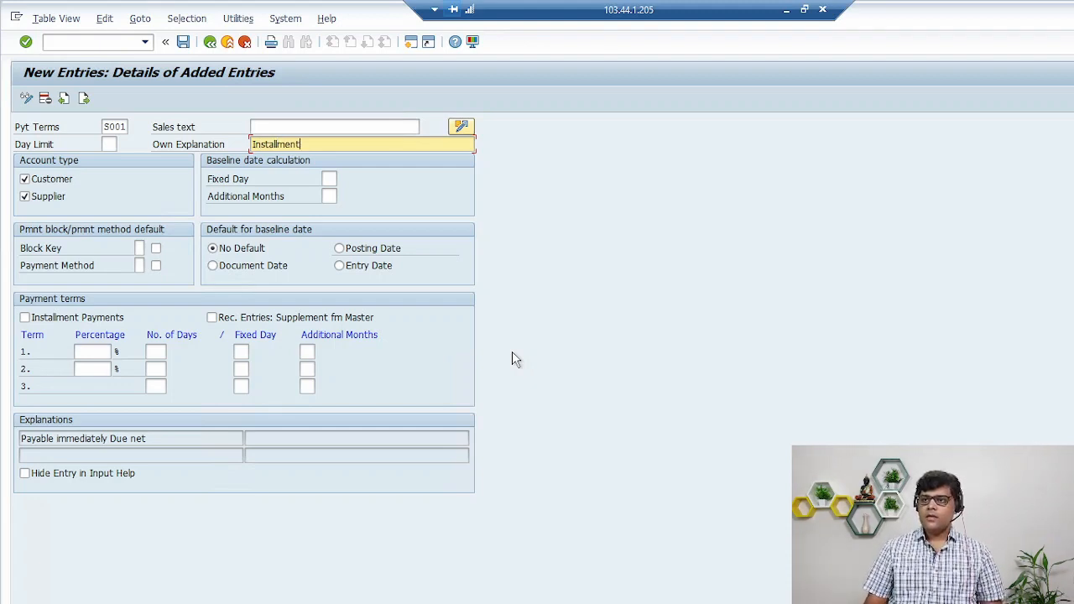
Step: Restrict S001 to suppliers with the document date as default baseline date, mark it for installment payments, and save it
{"action": "left_click", "coordinate": [46, 179]}
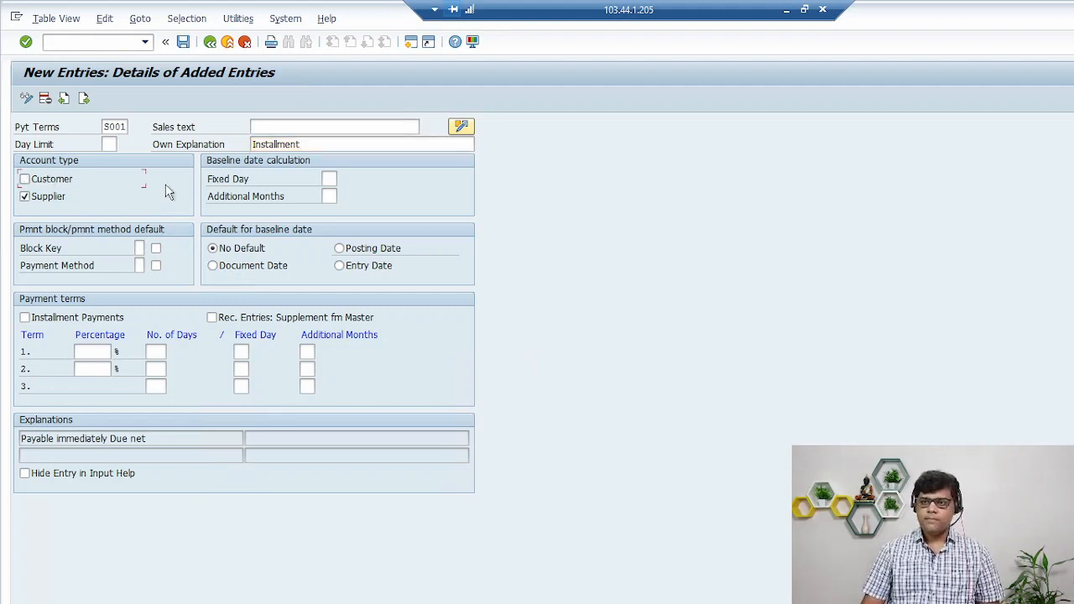
{"action": "left_click", "coordinate": [255, 265]}
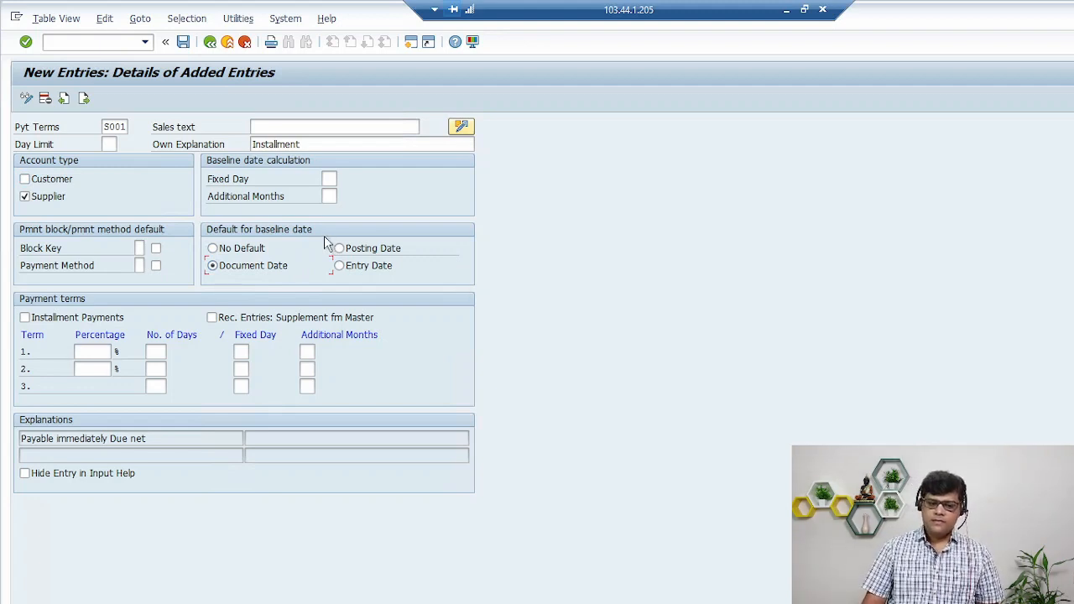
{"action": "left_click", "coordinate": [68, 323]}
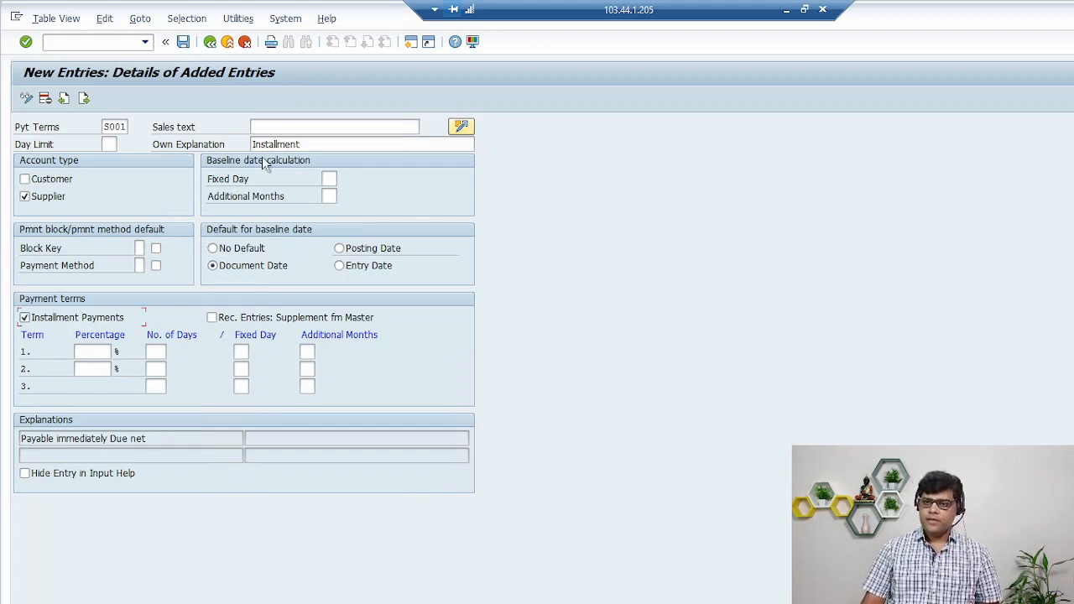
{"action": "left_click", "coordinate": [329, 144]}
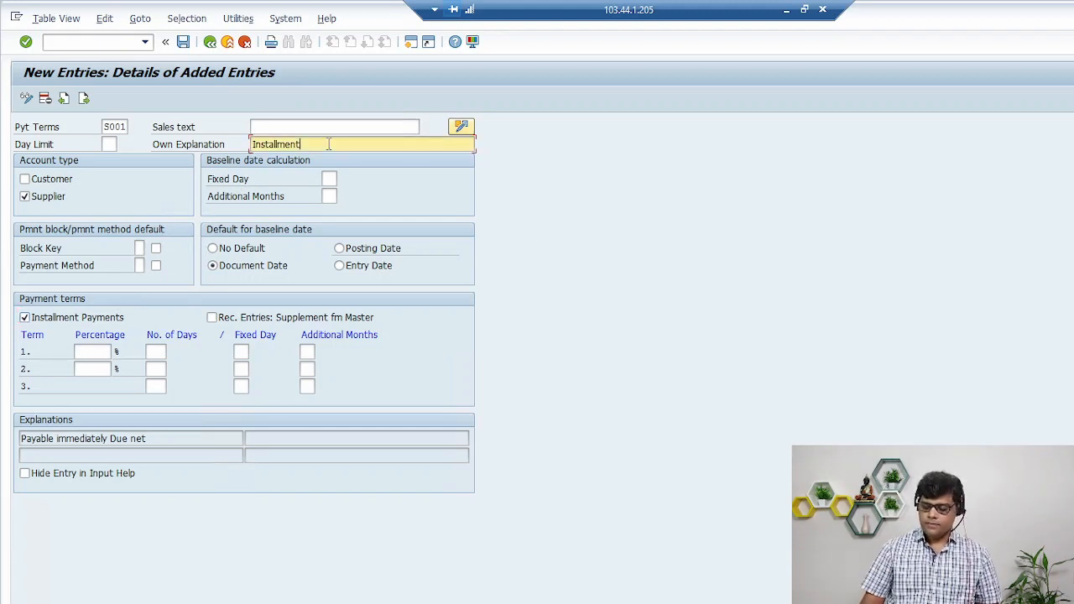
{"action": "key", "text": "Return"}
{"action": "left_click", "coordinate": [183, 41]}
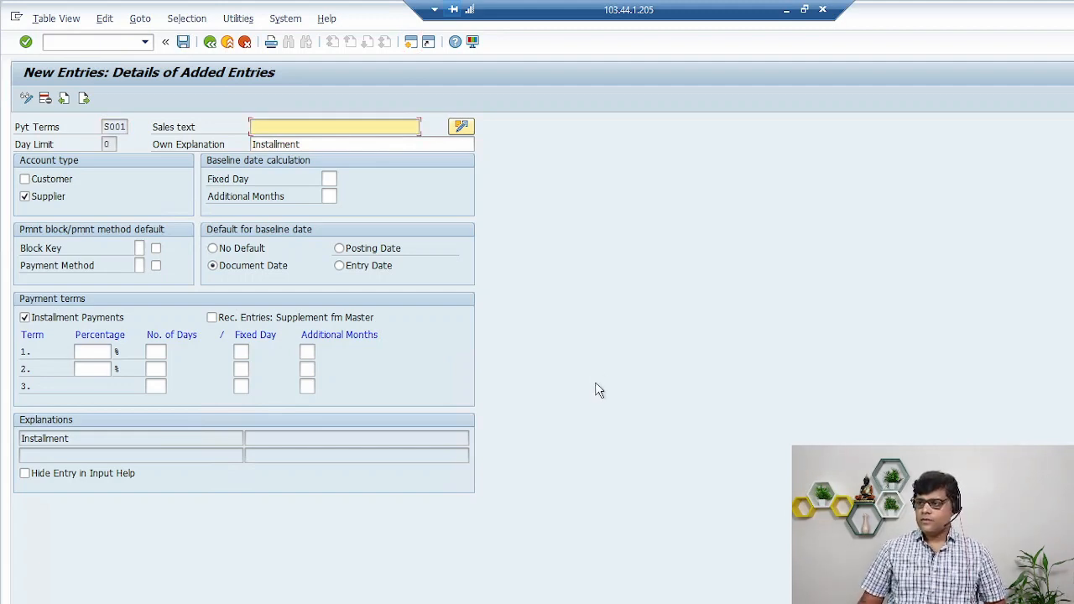
Step: Check the planned installment term codes in the Excel sheet and delete the S001 entry in SAP
{"action": "left_click", "coordinate": [785, 9]}
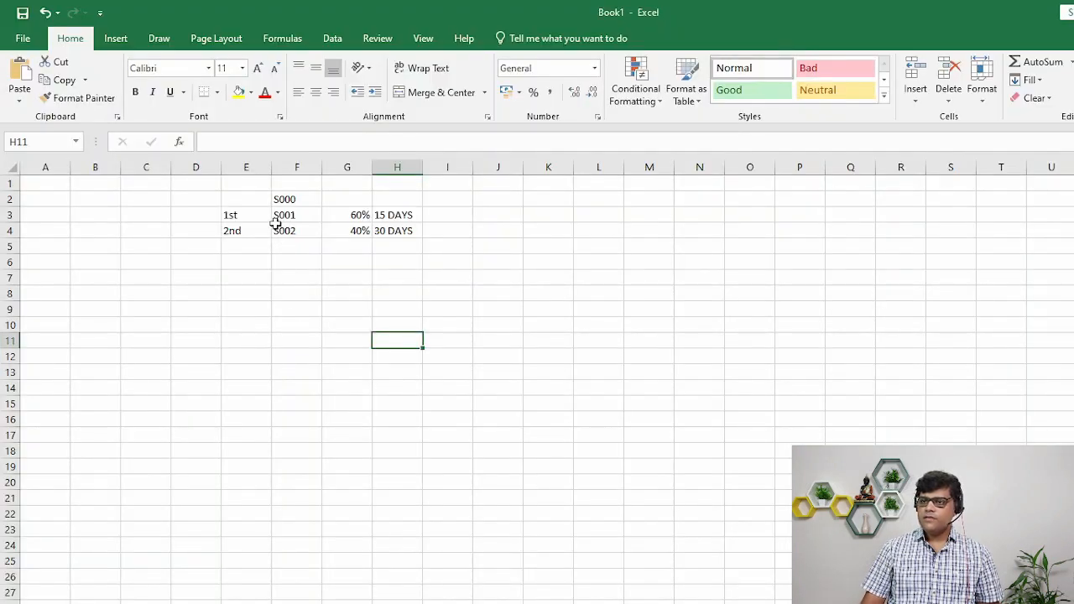
{"action": "left_click", "coordinate": [282, 203]}
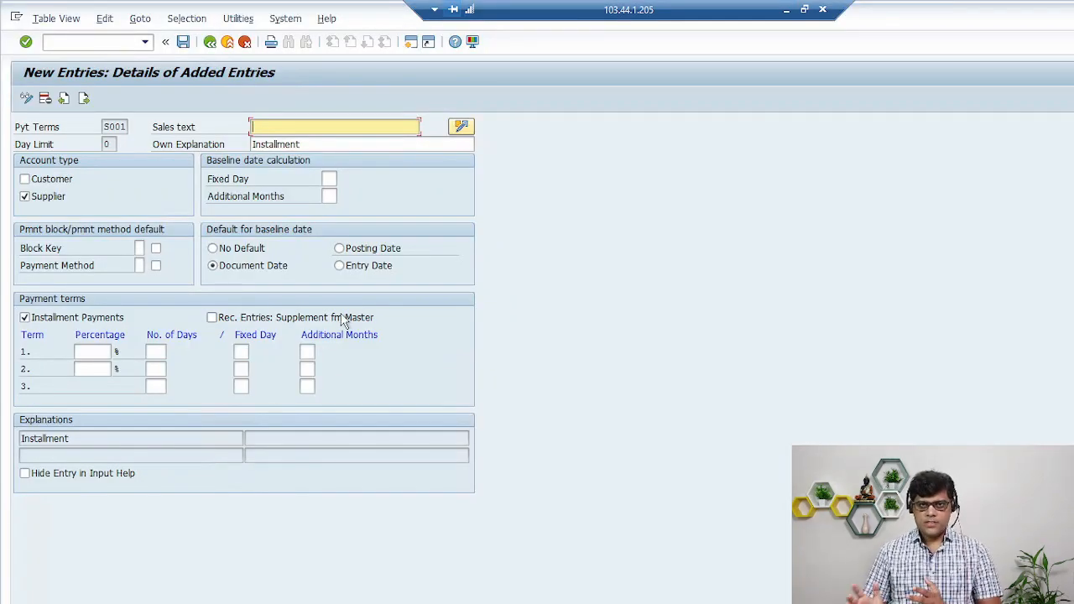
{"action": "left_click", "coordinate": [46, 99]}
{"action": "key", "text": "Return"}
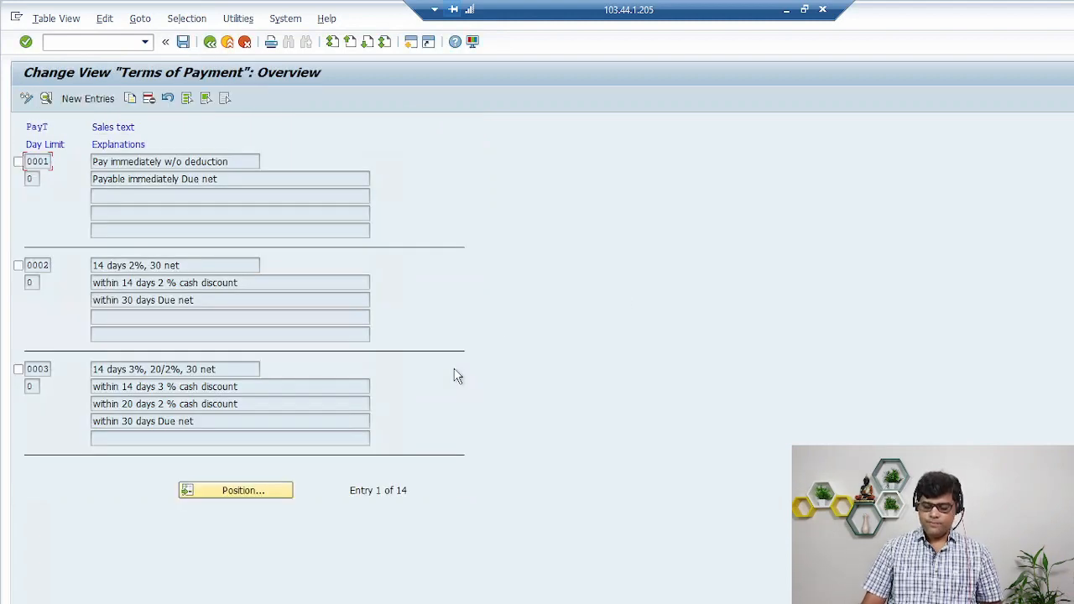
Step: Create a new terms of payment entry with payment term S000
{"action": "left_click", "coordinate": [92, 100]}
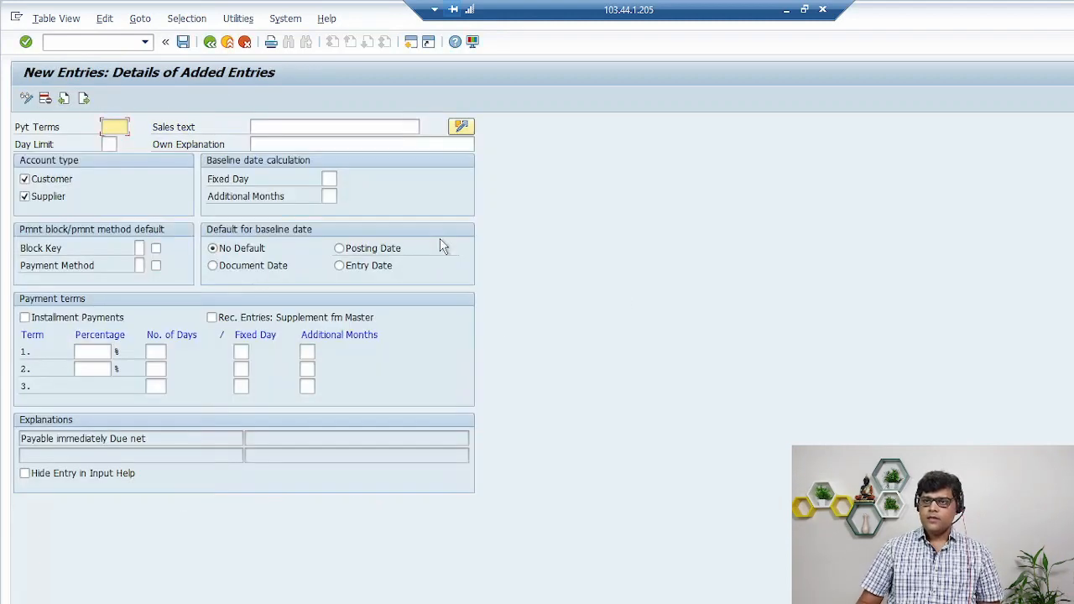
{"action": "type", "text": "xxxx"}
{"action": "key", "text": "BackSpace"}
{"action": "key", "text": "BackSpace"}
{"action": "key", "text": "BackSpace"}
{"action": "key", "text": "BackSpace"}
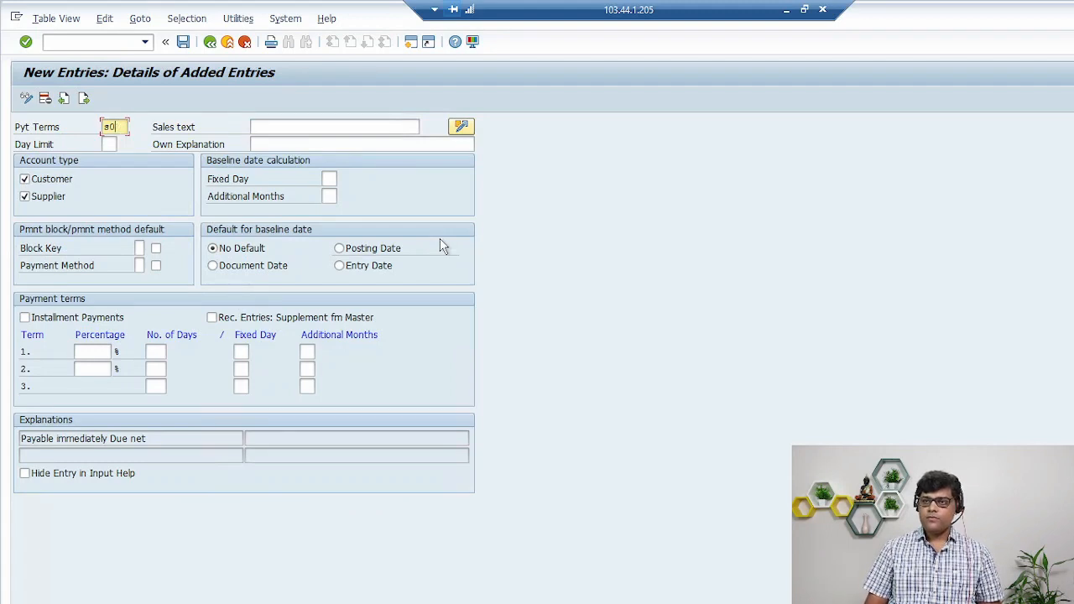
{"action": "type", "text": "S000"}
{"action": "key", "text": "Tab"}
{"action": "key", "text": "Tab"}
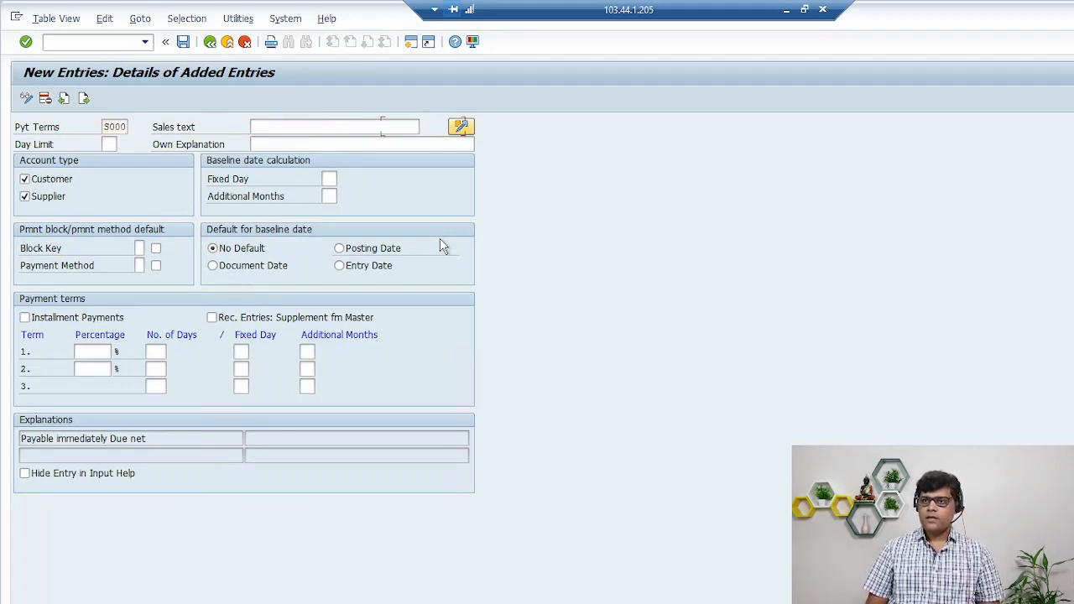
Step: Enter Installment Payment as the own explanation of payment term S000
{"action": "key", "text": "Tab"}
{"action": "type", "text": "Instalment"}
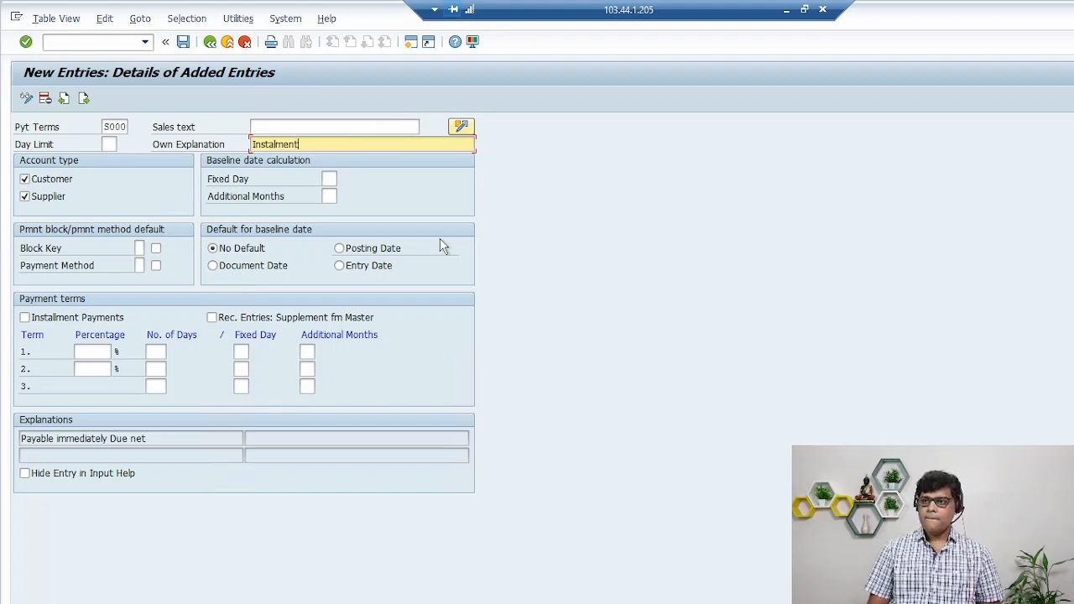
{"action": "key", "text": "BackSpace"}
{"action": "key", "text": "BackSpace"}
{"action": "key", "text": "BackSpace"}
{"action": "key", "text": "BackSpace"}
{"action": "key", "text": "BackSpace"}
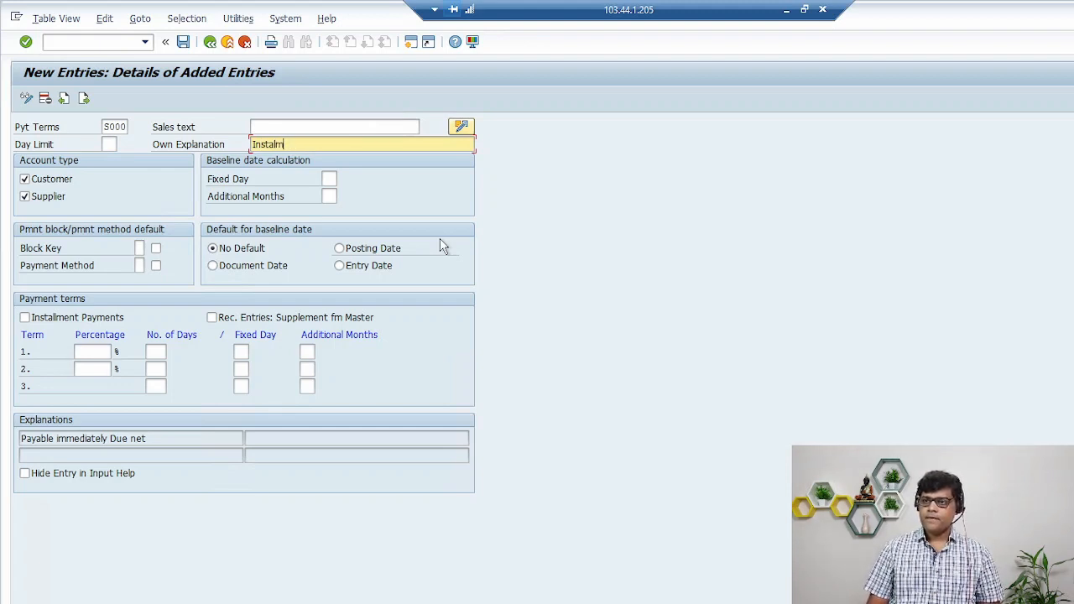
{"action": "type", "text": "llmen"}
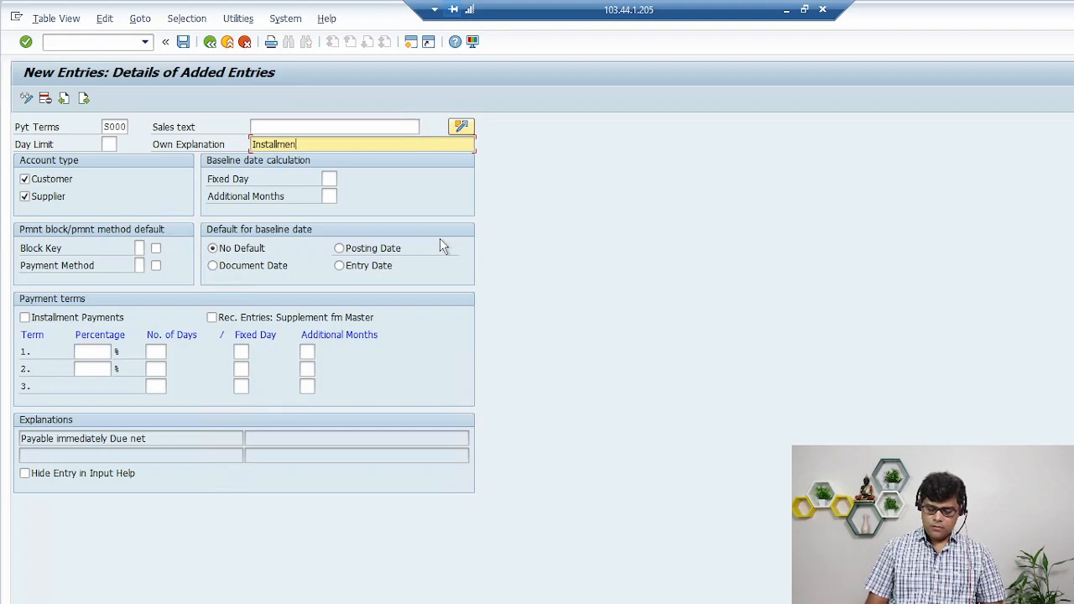
{"action": "type", "text": "t Payment"}
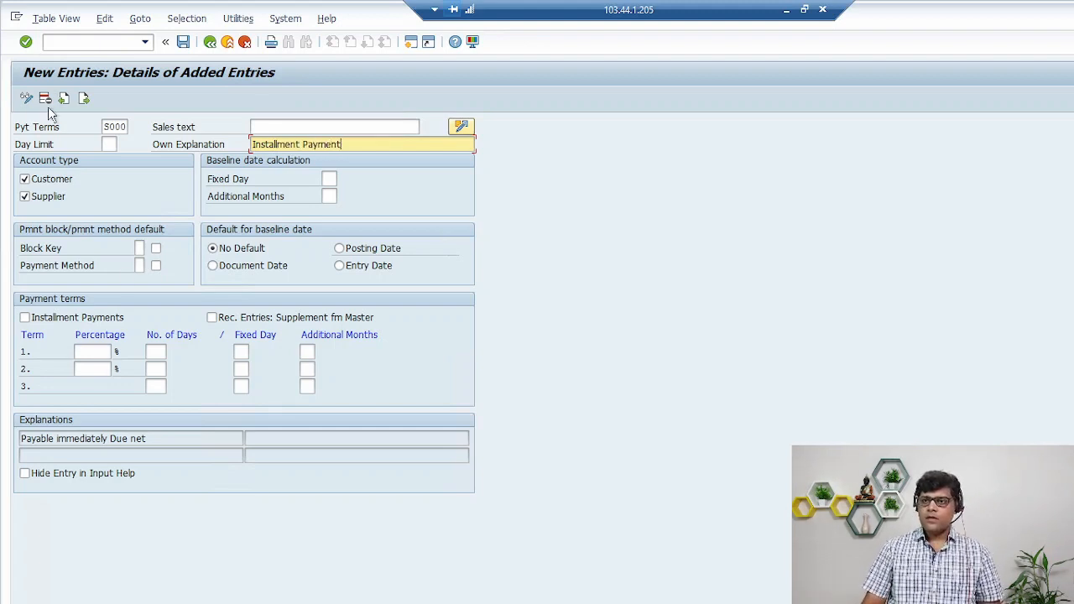
Step: Restrict S000 to suppliers, mark it for installment payments, and save the entry
{"action": "left_click", "coordinate": [25, 178]}
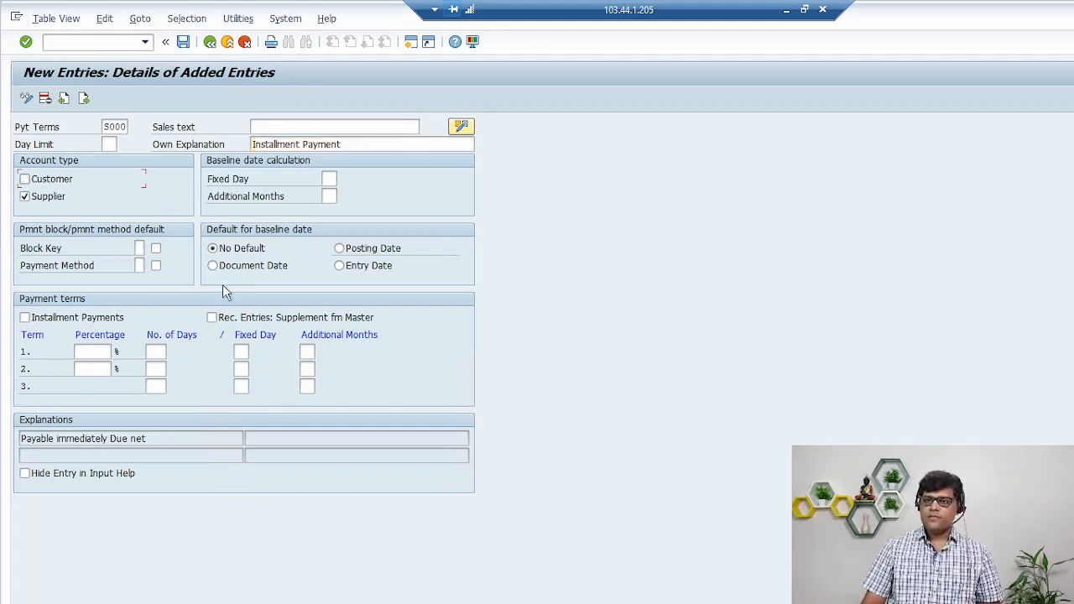
{"action": "left_click", "coordinate": [74, 319]}
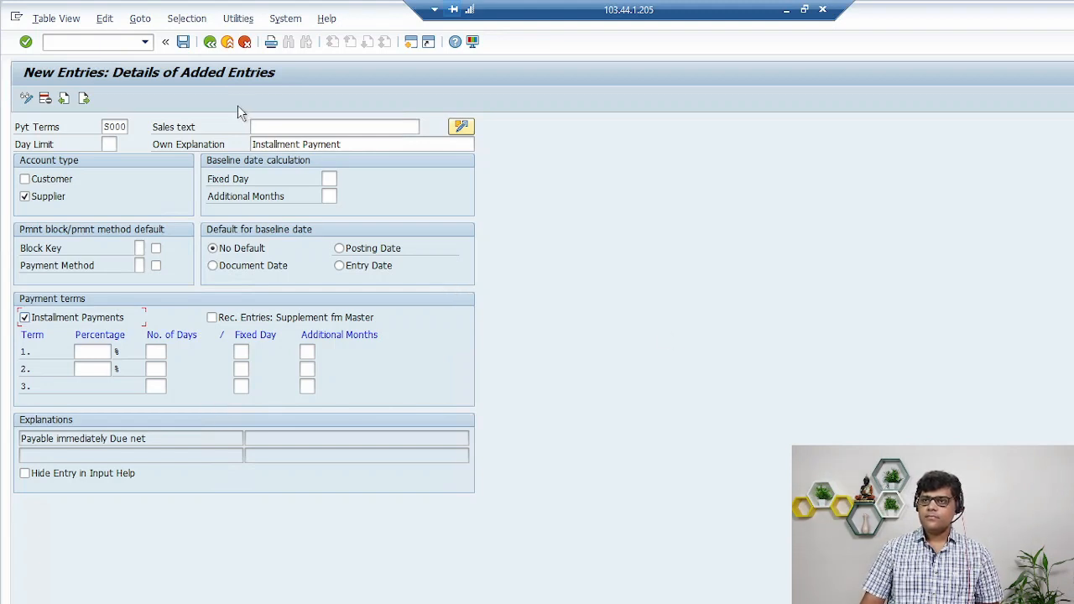
{"action": "left_click", "coordinate": [183, 41]}
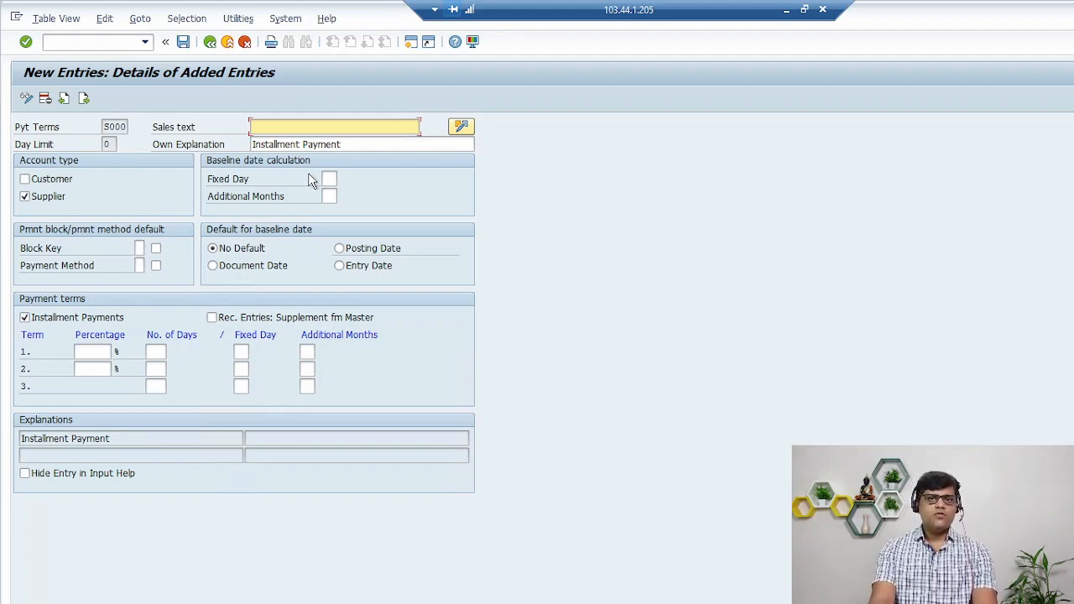
Step: Add a new entry for payment term S001 with the own explanation "Within 15 days-60%"
{"action": "left_click", "coordinate": [84, 98]}
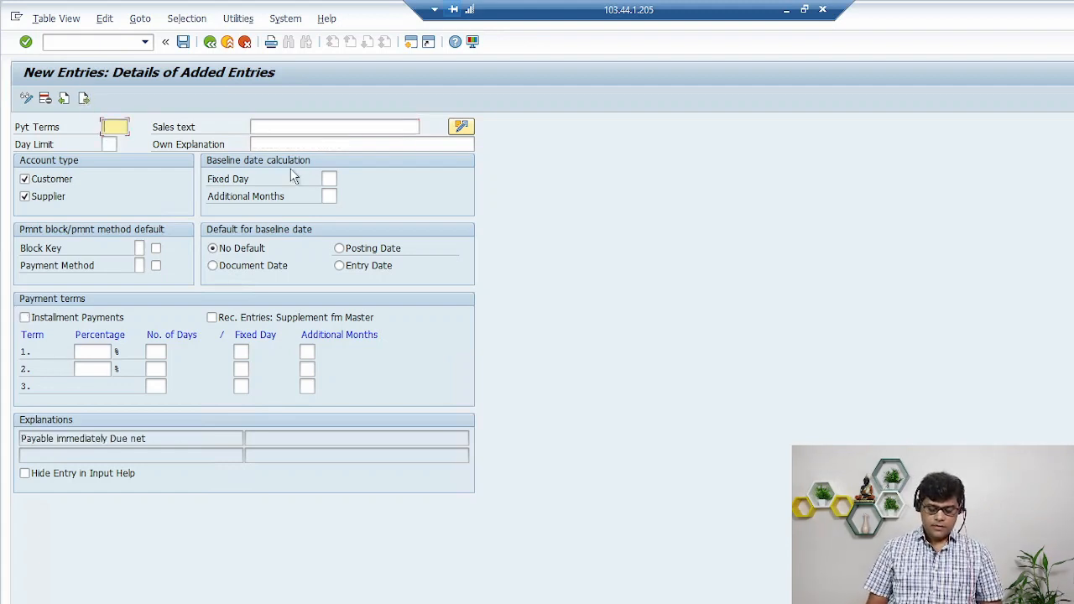
{"action": "type", "text": "S001"}
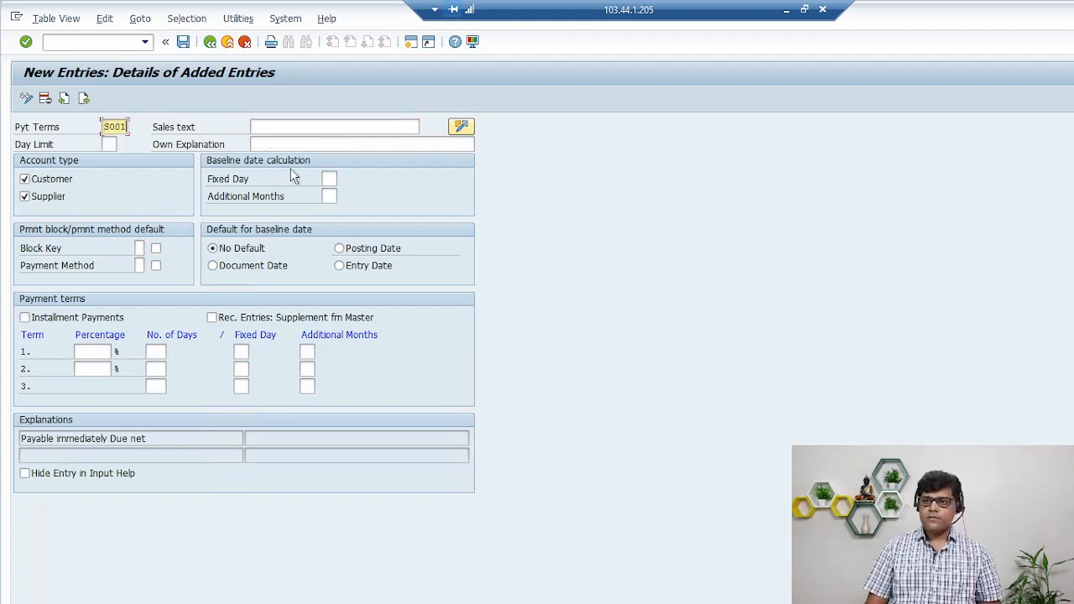
{"action": "key", "text": "Tab"}
{"action": "key", "text": "Tab"}
{"action": "key", "text": "Tab"}
{"action": "key", "text": "Tab"}
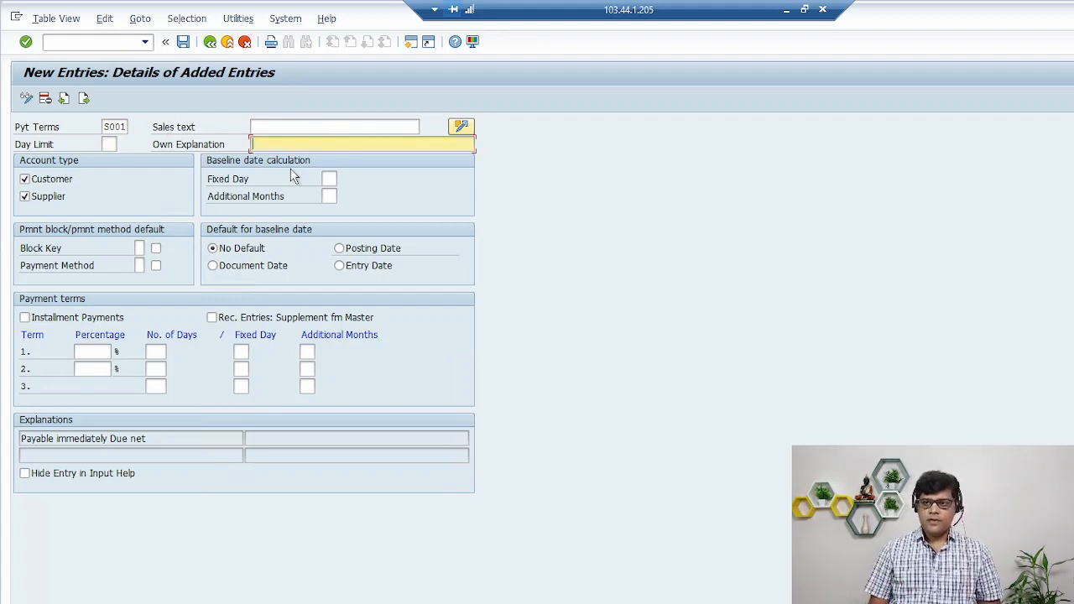
{"action": "type", "text": "Wit"}
{"action": "type", "text": "h"}
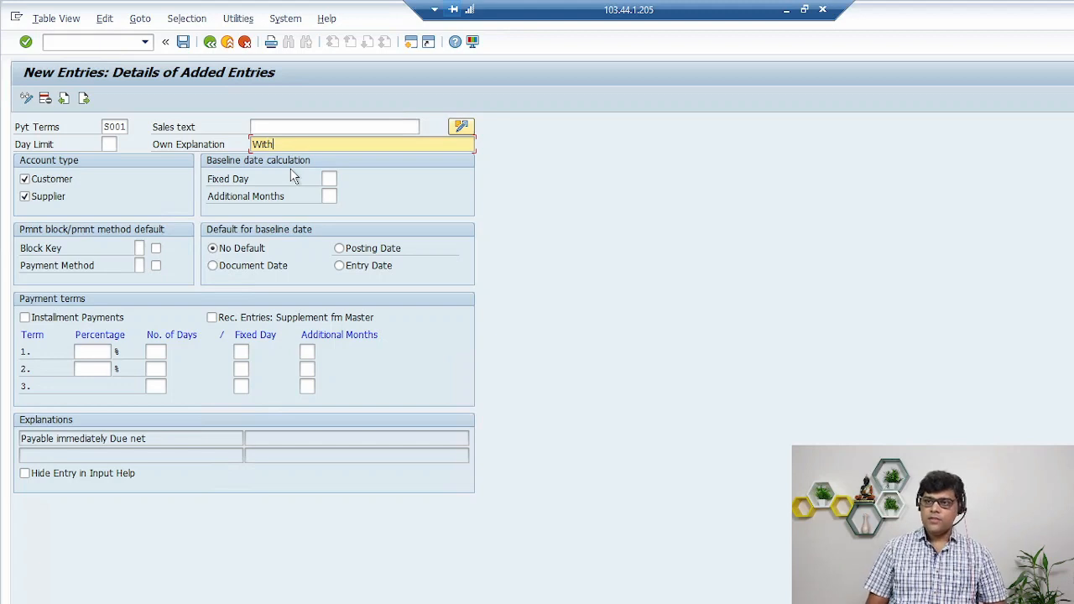
{"action": "type", "text": "in 15 da"}
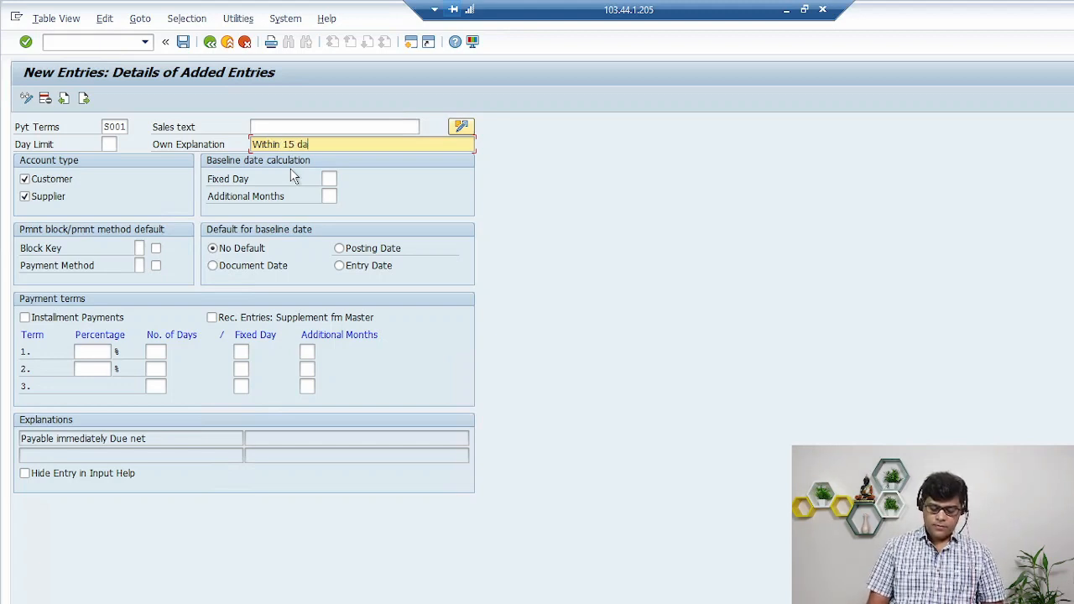
{"action": "type", "text": "ys-60%"}
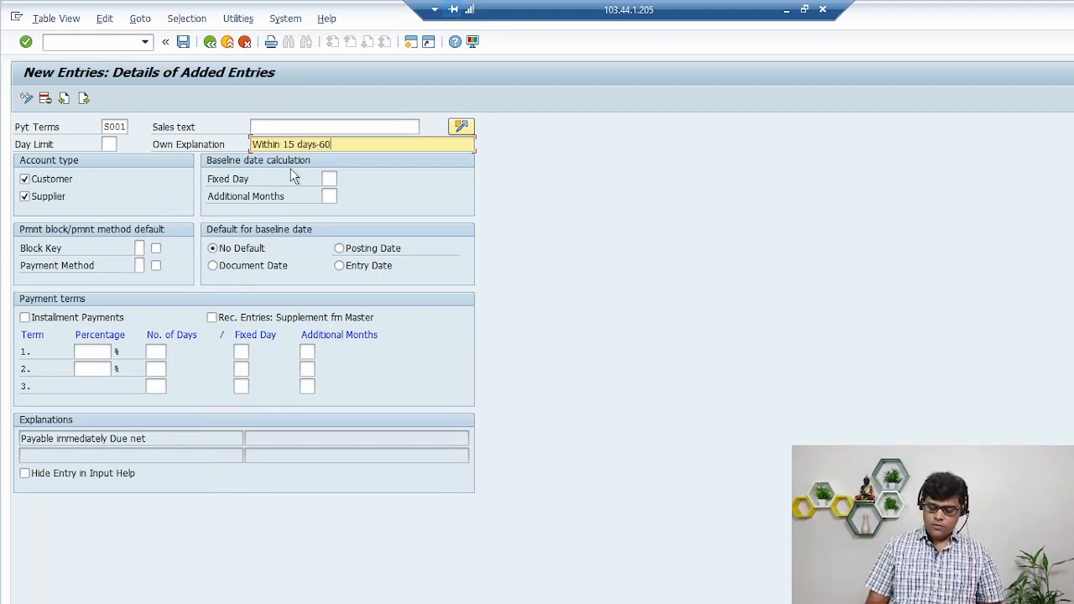
Step: Restrict S001 to suppliers, default its baseline to the document date, set the first term to 15 days, and save
{"action": "left_click", "coordinate": [38, 182]}
{"action": "left_click", "coordinate": [211, 266]}
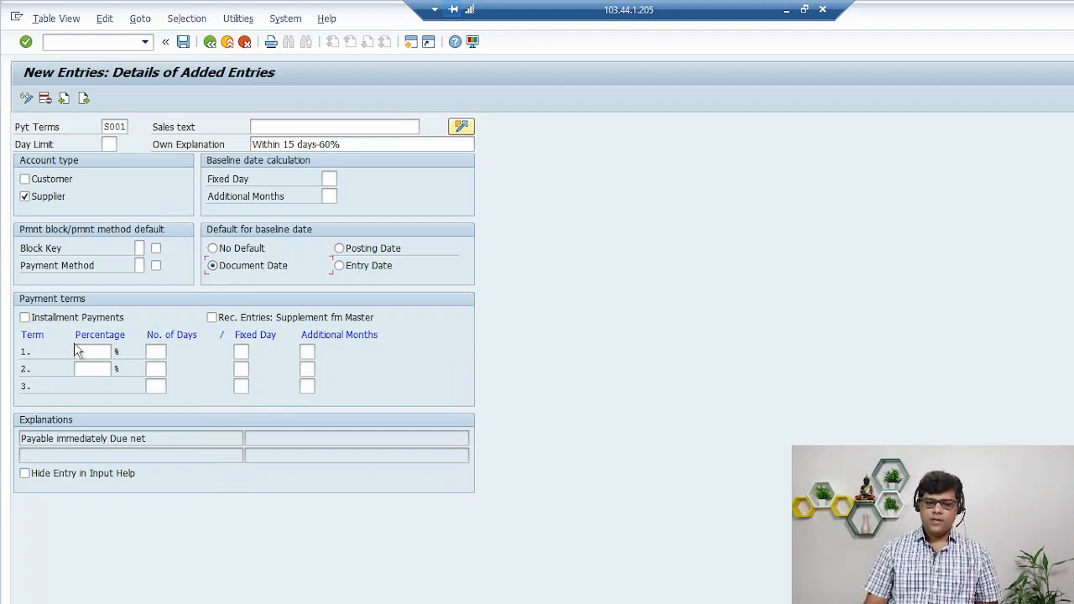
{"action": "left_click", "coordinate": [153, 352]}
{"action": "type", "text": "15"}
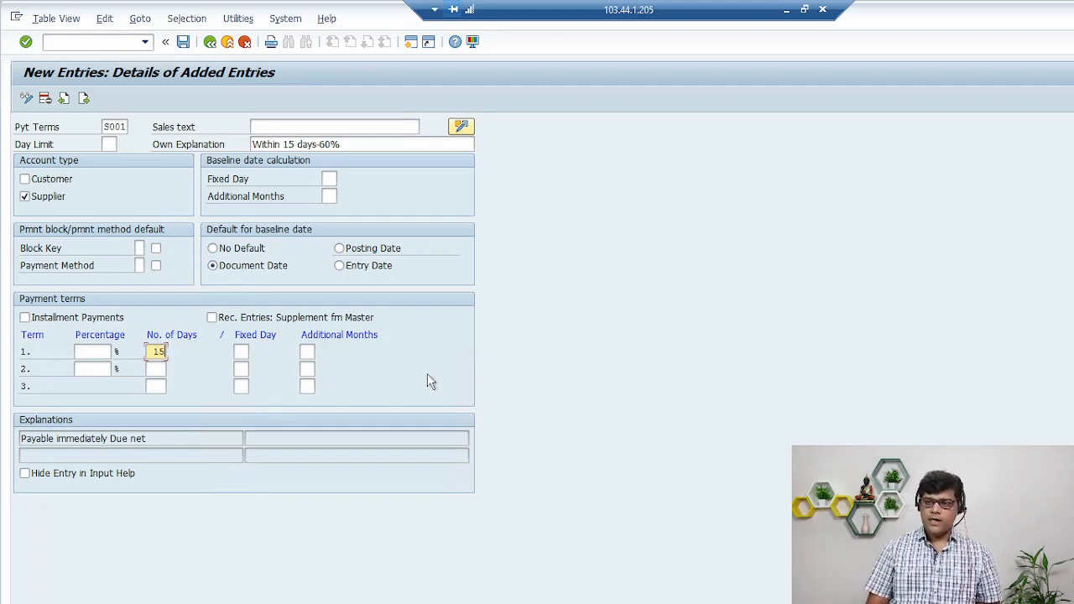
{"action": "key", "text": "Return"}
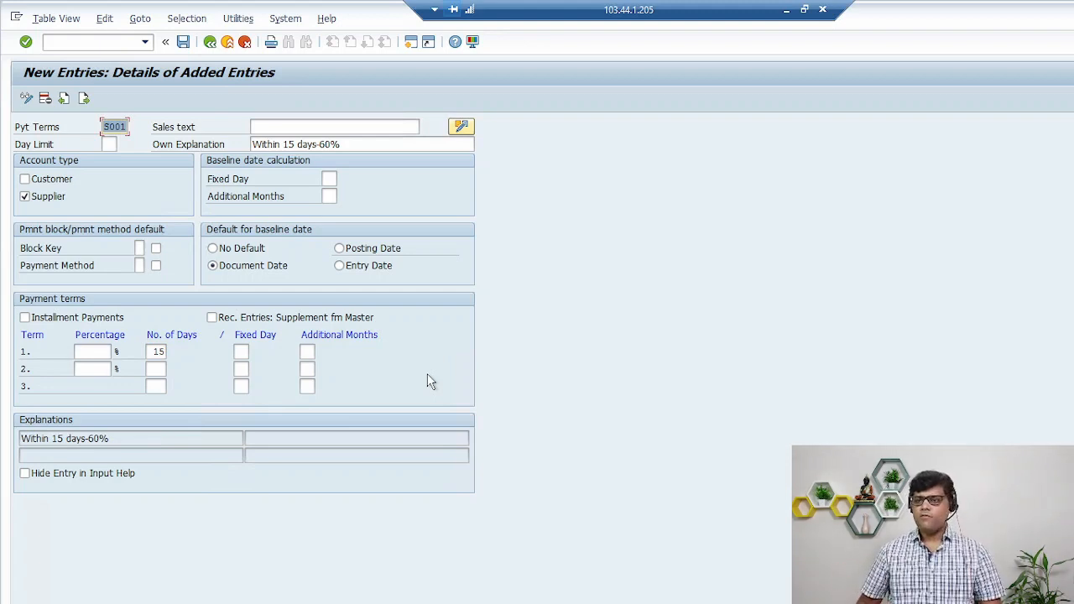
{"action": "left_click", "coordinate": [183, 41]}
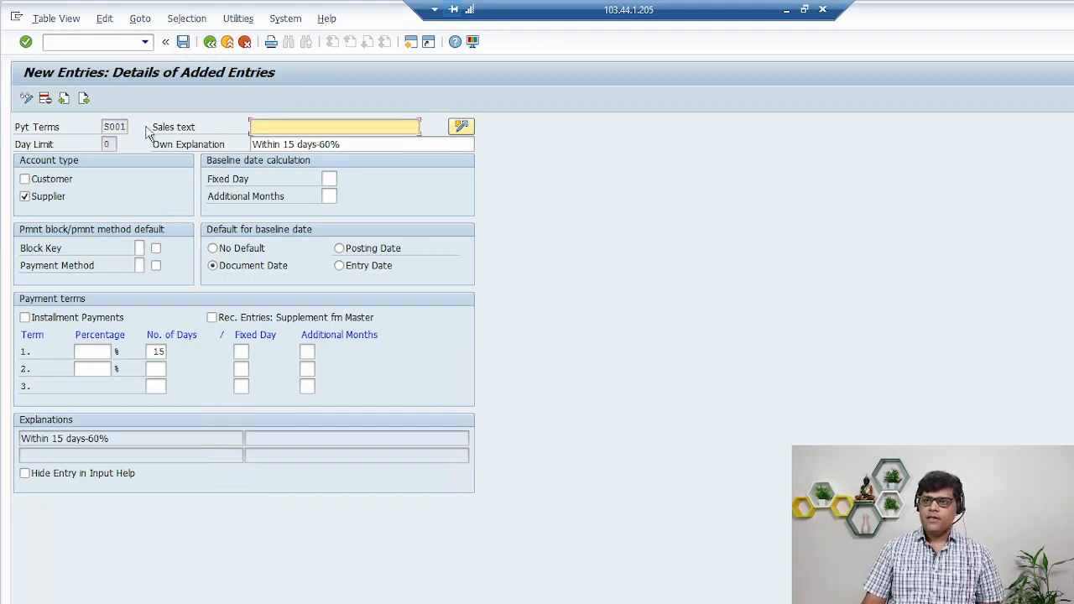
Step: Start another new payment terms entry with the key S002
{"action": "left_click", "coordinate": [84, 98]}
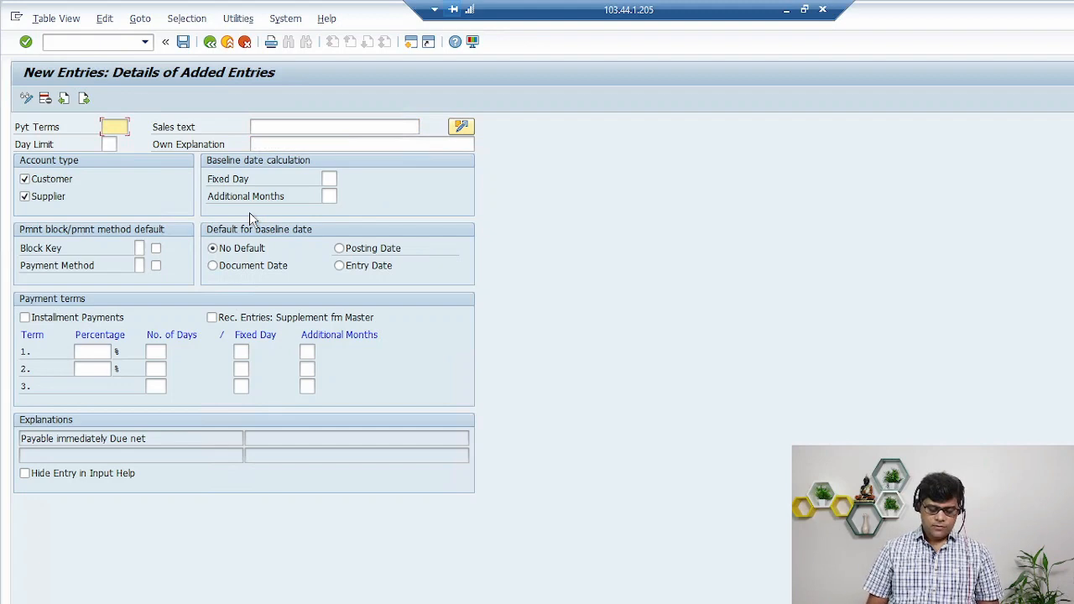
{"action": "type", "text": "S002"}
{"action": "key", "text": "Tab"}
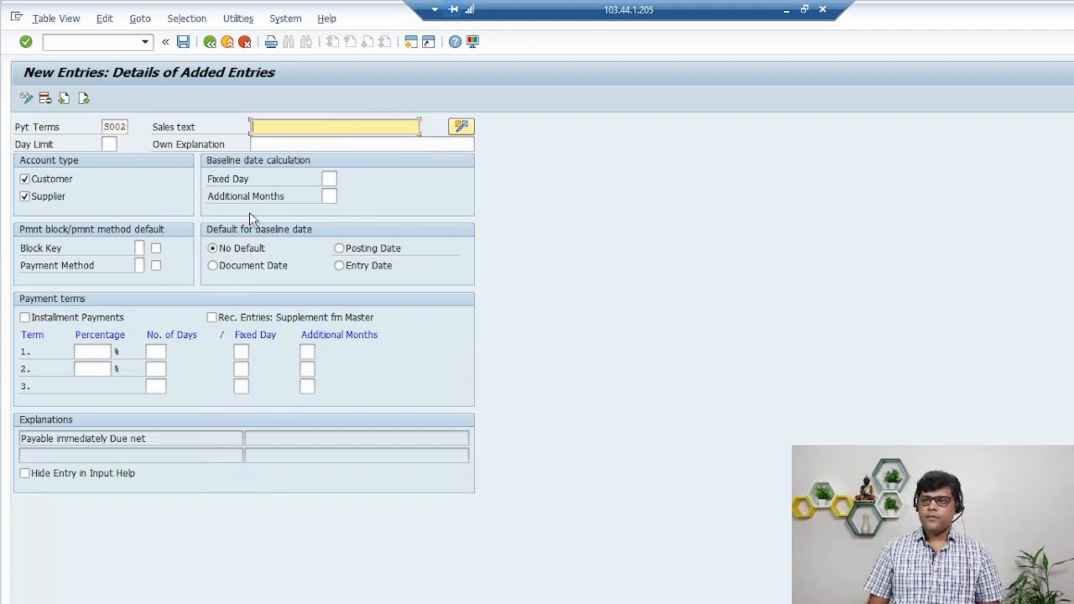
{"action": "key", "text": "Tab"}
{"action": "key", "text": "Tab"}
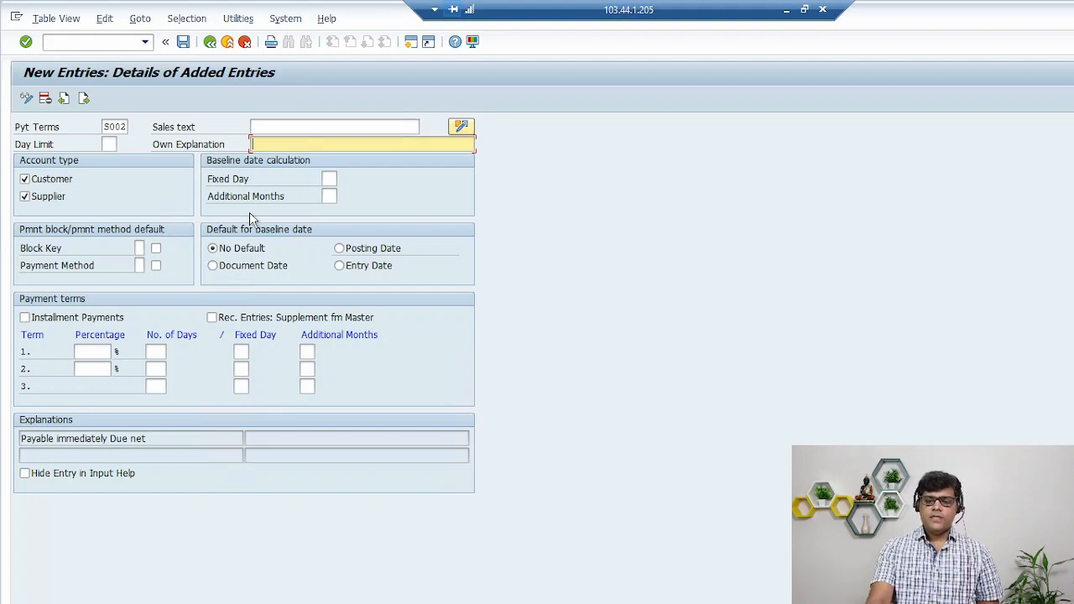
Step: Enter "Within 30 days-40%" as the own explanation of payment term S002
{"action": "type", "text": "100"}
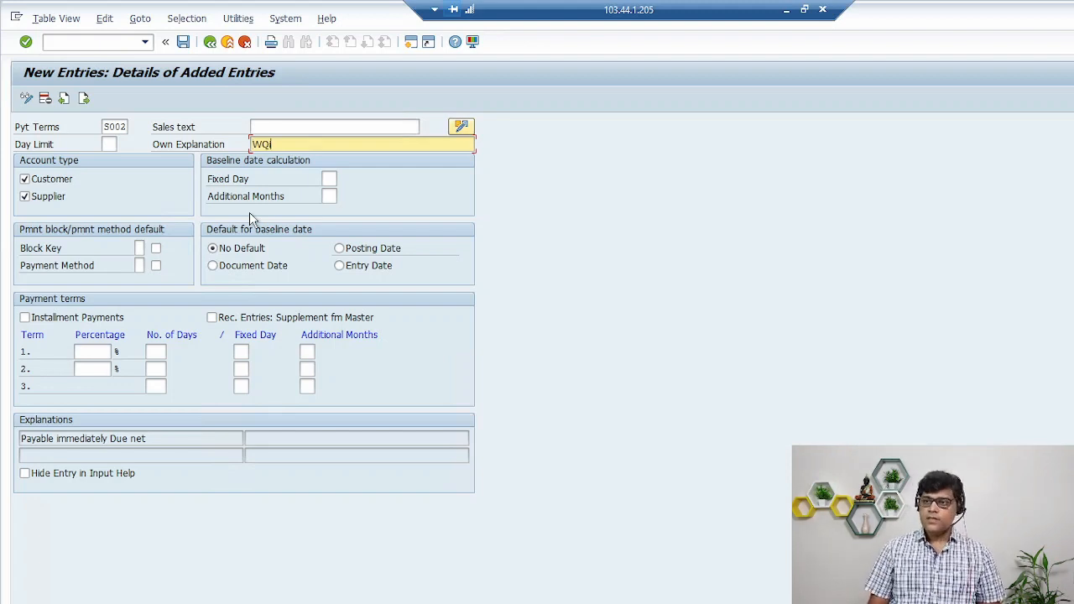
{"action": "key", "text": "BackSpace"}
{"action": "key", "text": "BackSpace"}
{"action": "key", "text": "BackSpace"}
{"action": "type", "text": "wIT"}
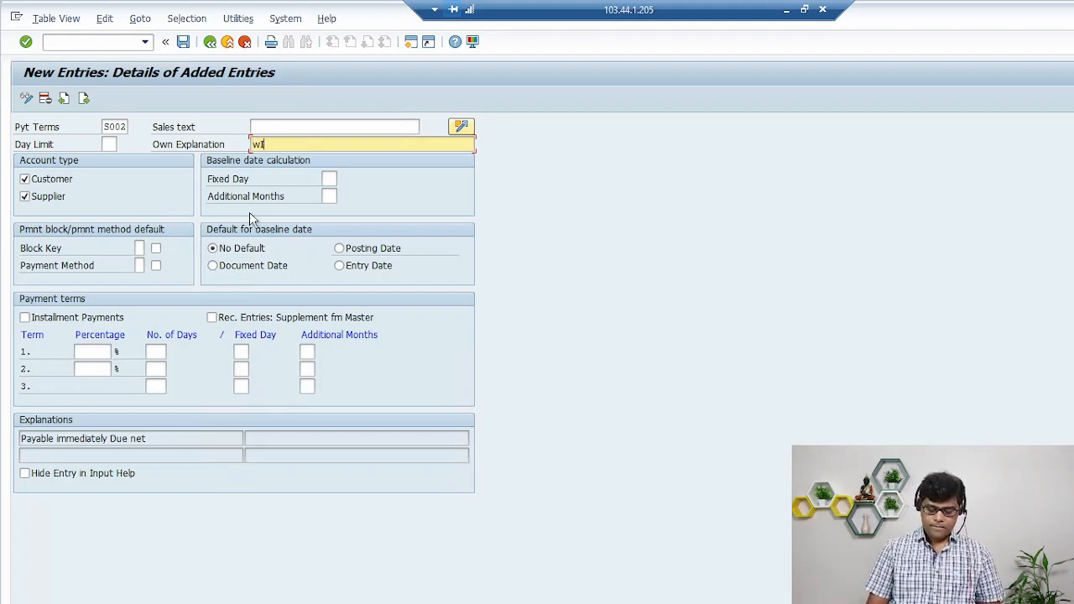
{"action": "key", "text": "BackSpace"}
{"action": "key", "text": "BackSpace"}
{"action": "key", "text": "BackSpace"}
{"action": "type", "text": "W"}
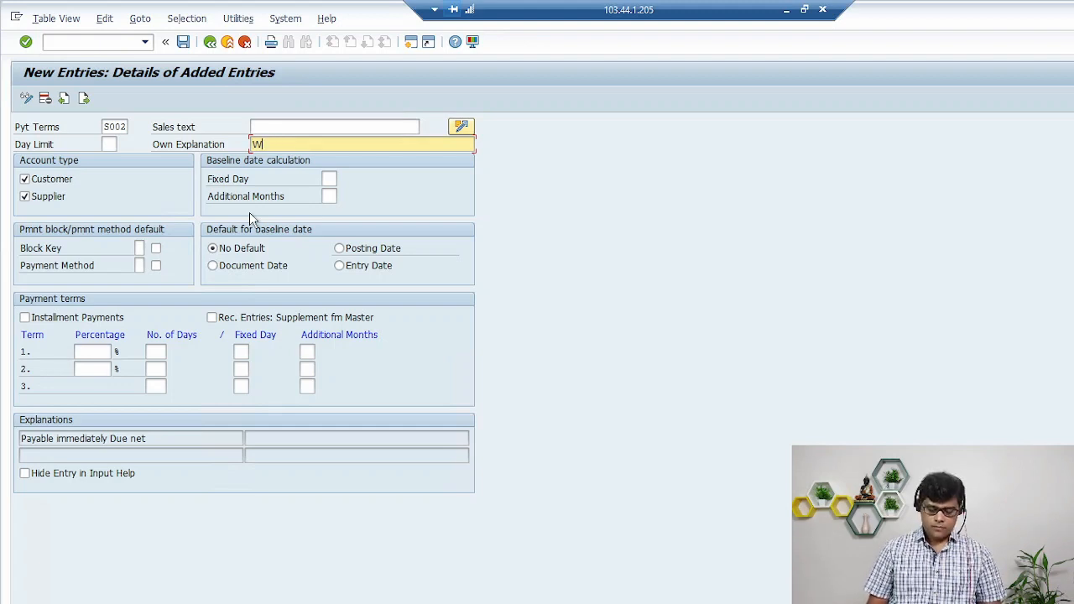
{"action": "type", "text": "ithin 30 a"}
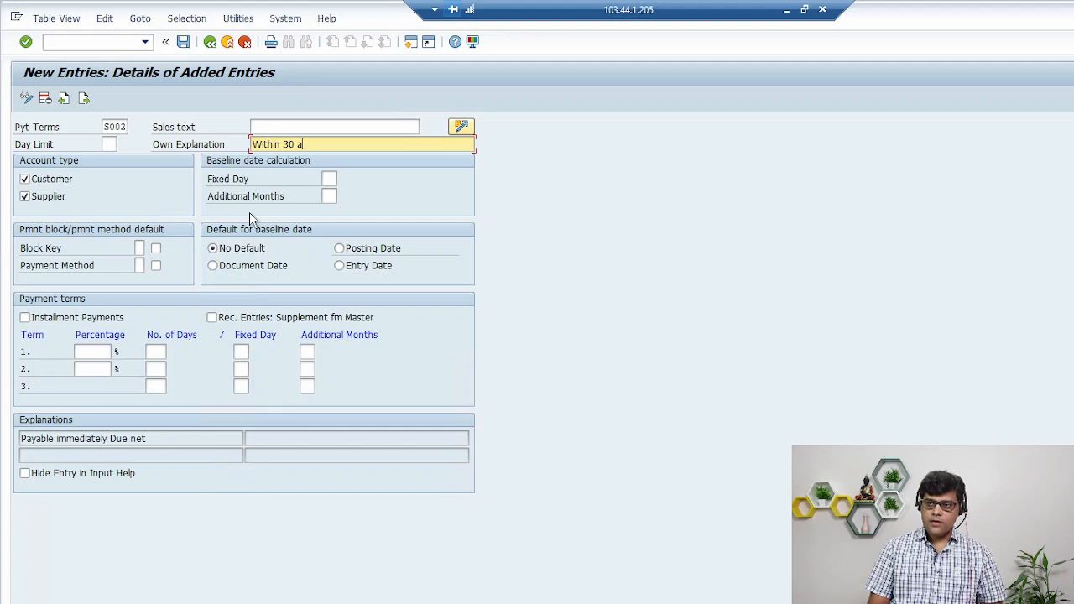
{"action": "key", "text": "BackSpace"}
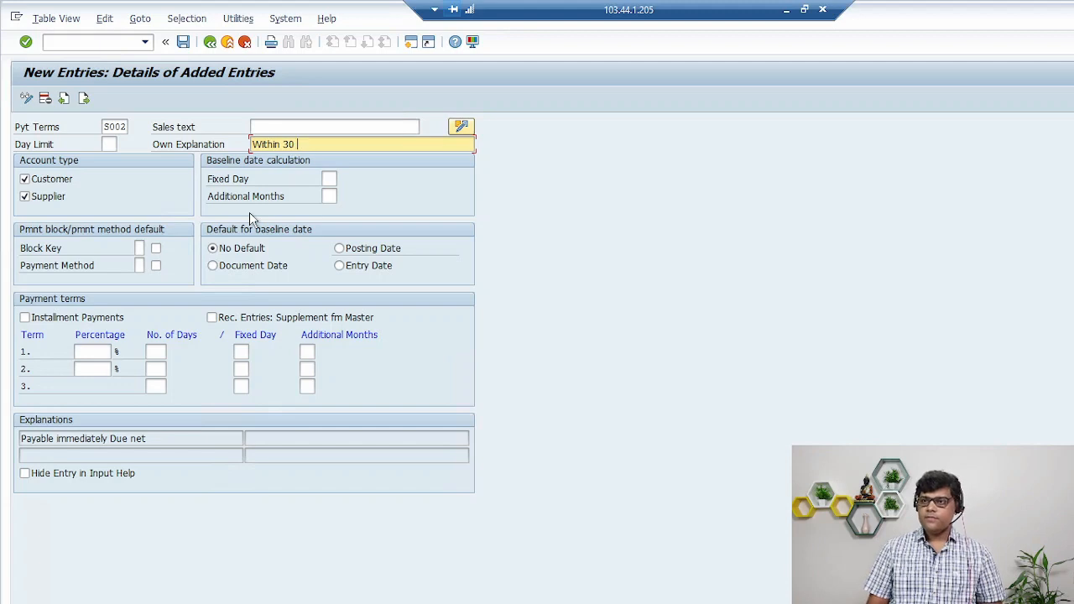
{"action": "type", "text": "days"}
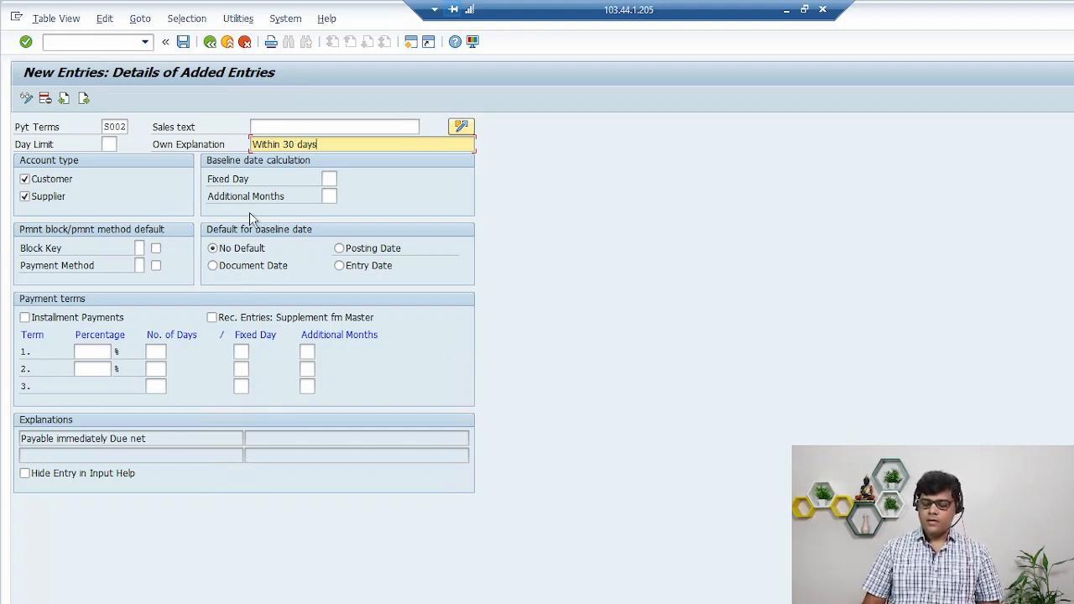
{"action": "type", "text": "-40%"}
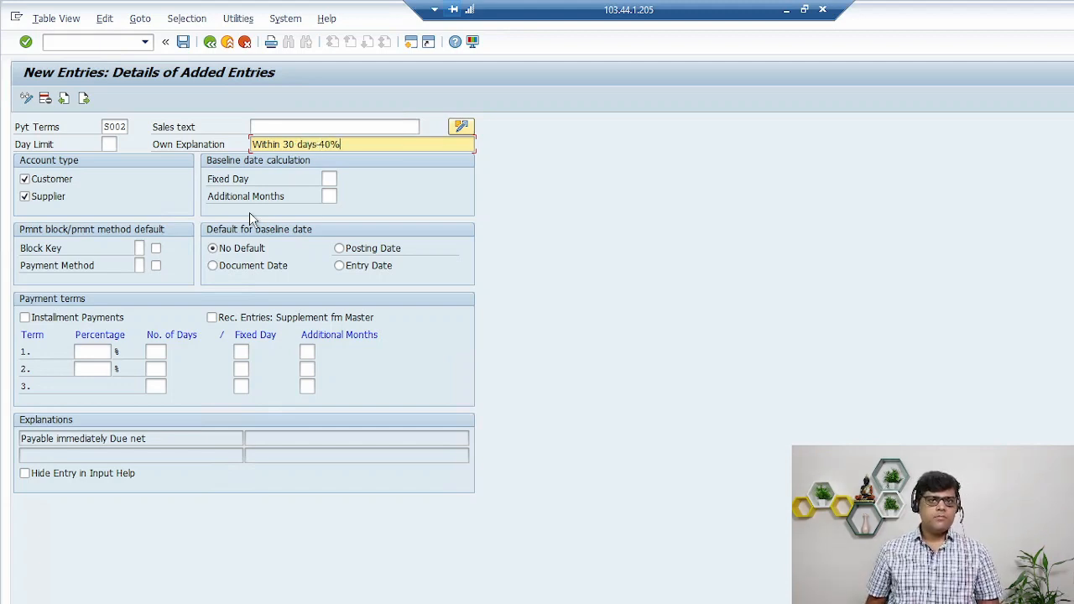
Step: Restrict S002 to suppliers, set its first term to 30 days, and save the entry
{"action": "left_click", "coordinate": [52, 179]}
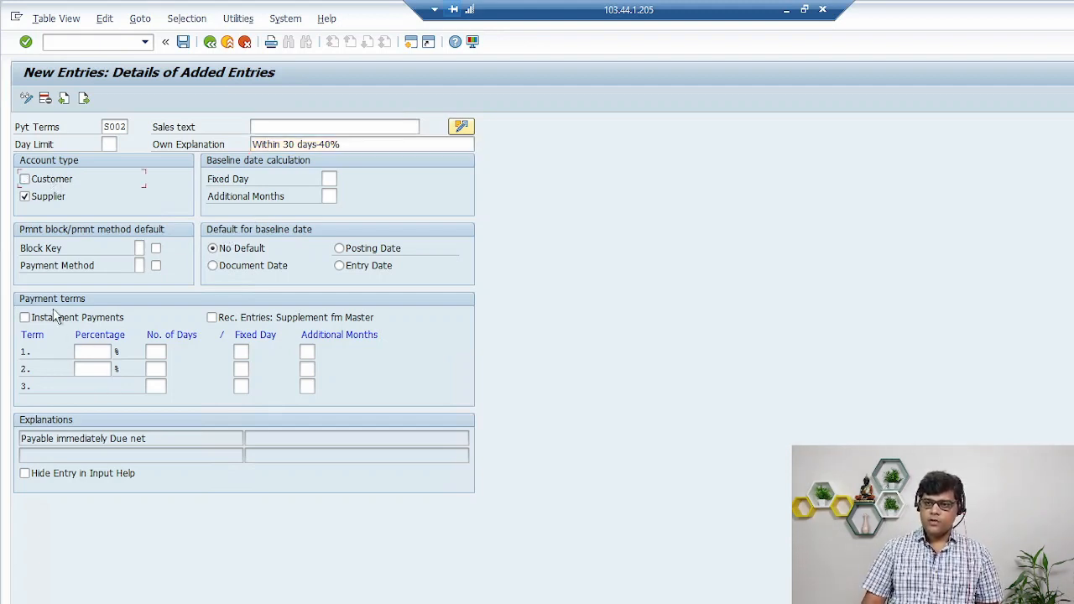
{"action": "left_click", "coordinate": [155, 352]}
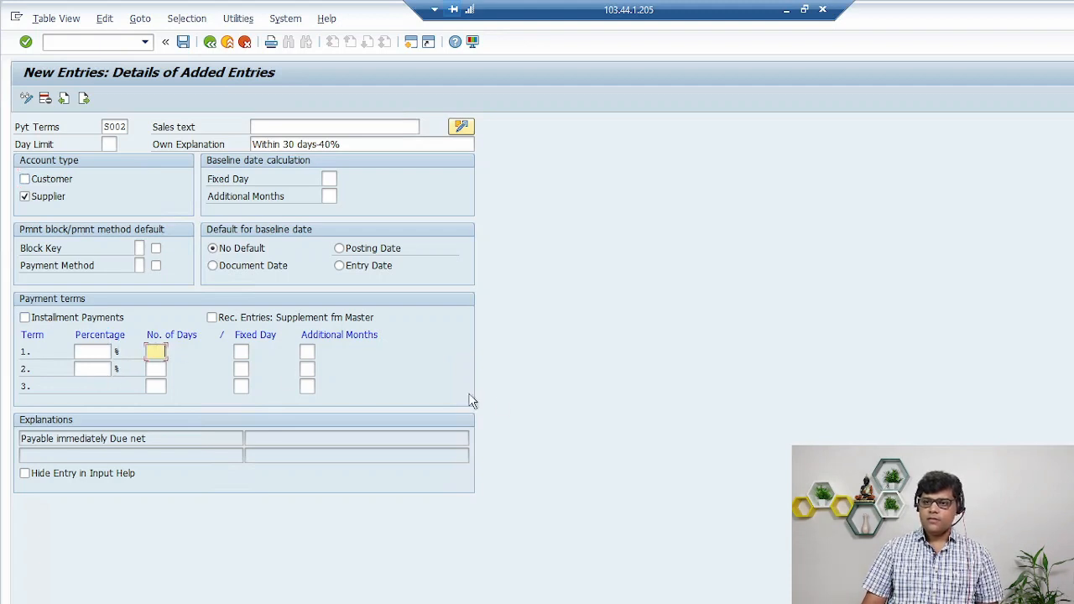
{"action": "type", "text": "30"}
{"action": "key", "text": "Return"}
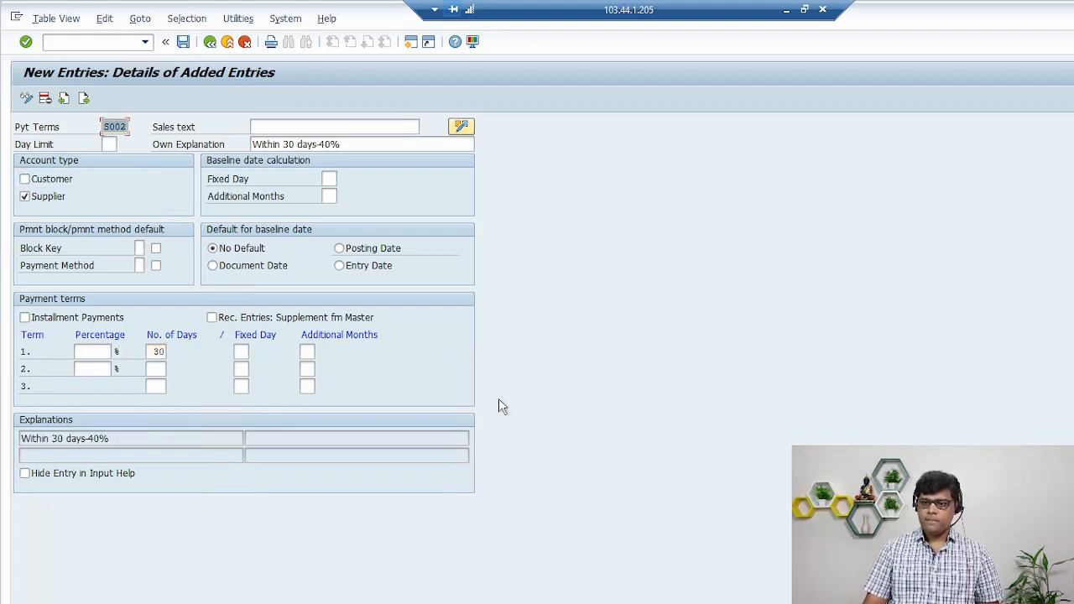
{"action": "key", "text": "Return"}
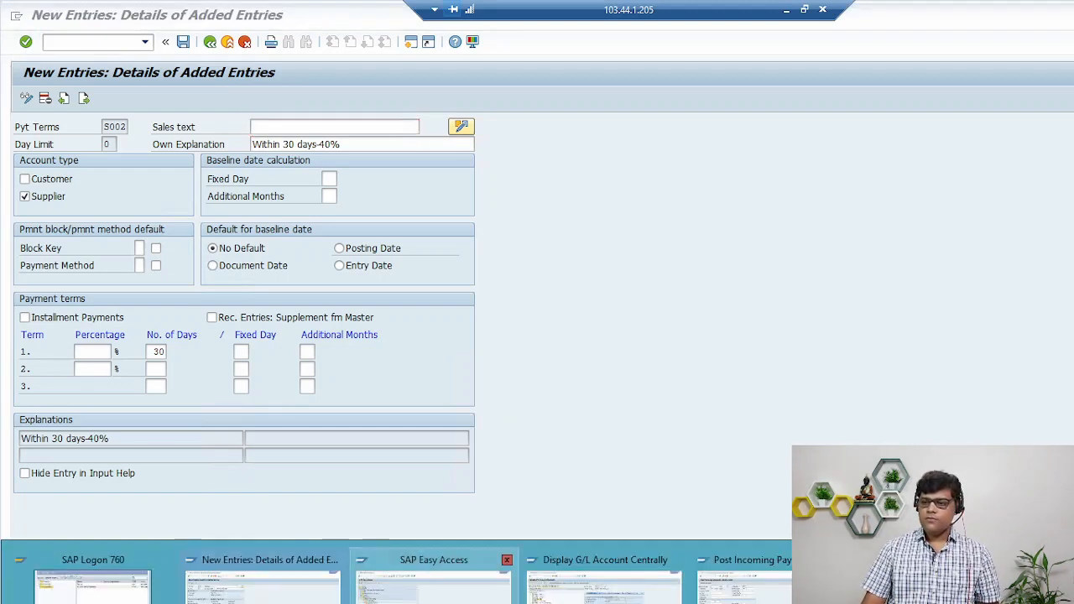
Step: Switch to the SAP Easy Access session and open new entries in the Terms of Payment for Holdback/Retainage view
{"action": "left_click", "coordinate": [434, 577]}
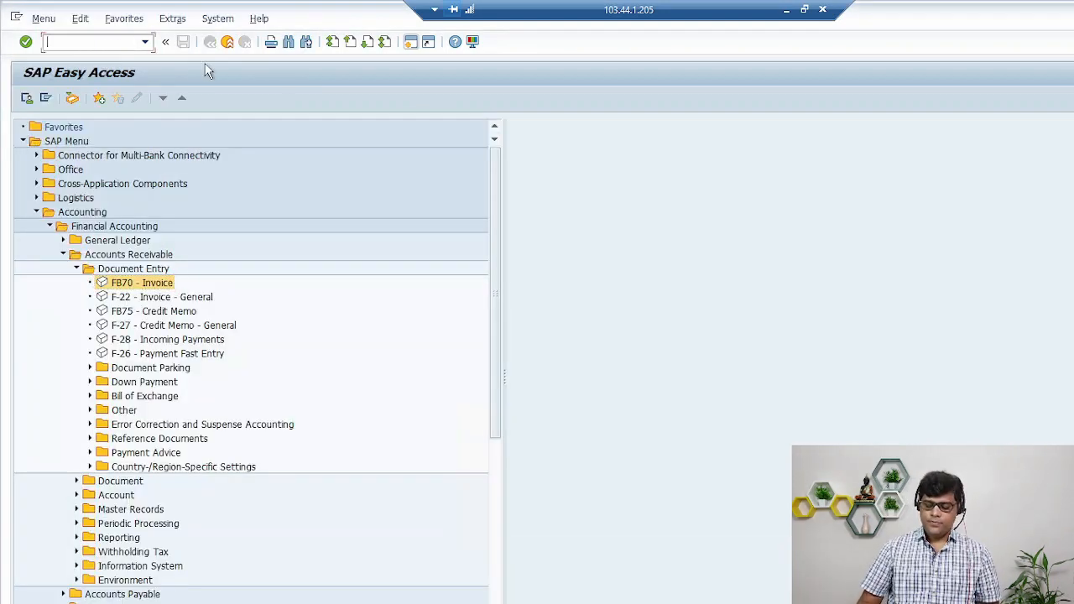
{"action": "type", "text": "sm30"}
{"action": "key", "text": "Return"}
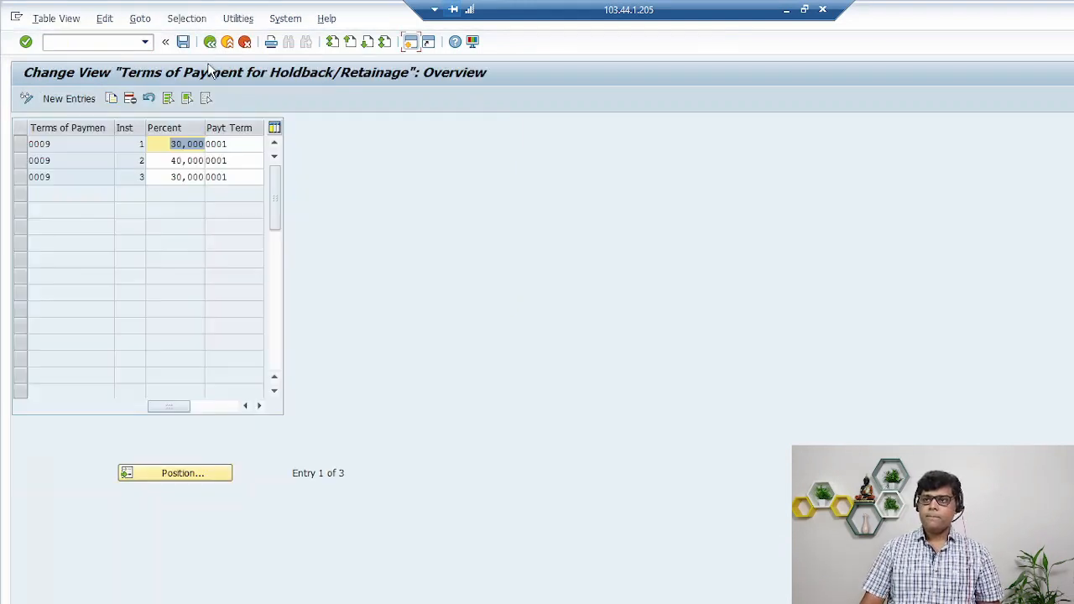
{"action": "left_click", "coordinate": [60, 100]}
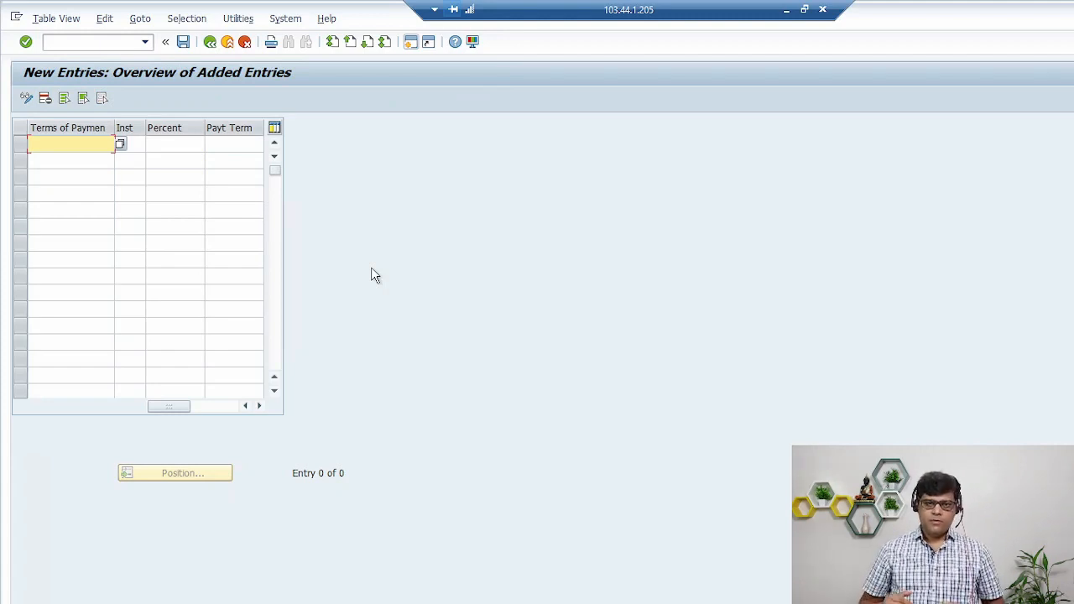
Step: Add installment 1 of payment term S000 with 60 percent and payment term S001
{"action": "type", "text": "S000"}
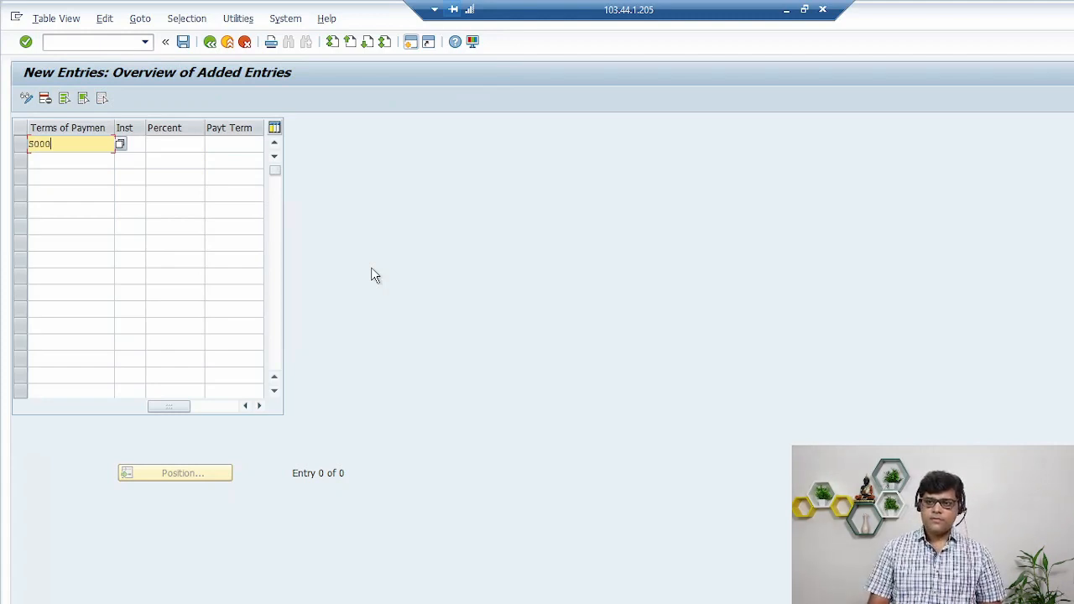
{"action": "key", "text": "Tab"}
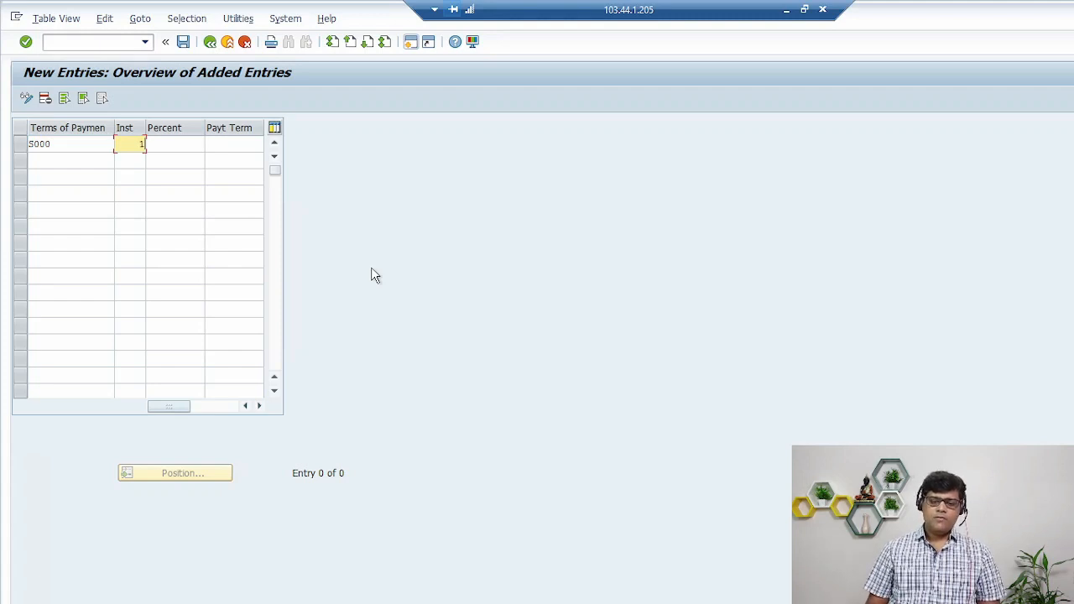
{"action": "key", "text": "Tab"}
{"action": "type", "text": "6"}
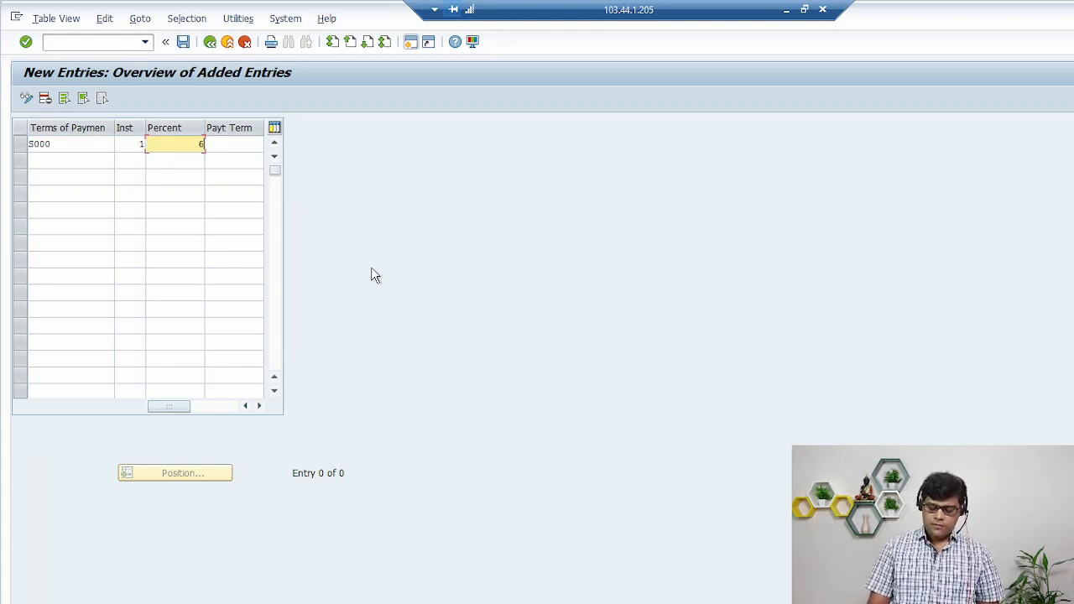
{"action": "type", "text": "0"}
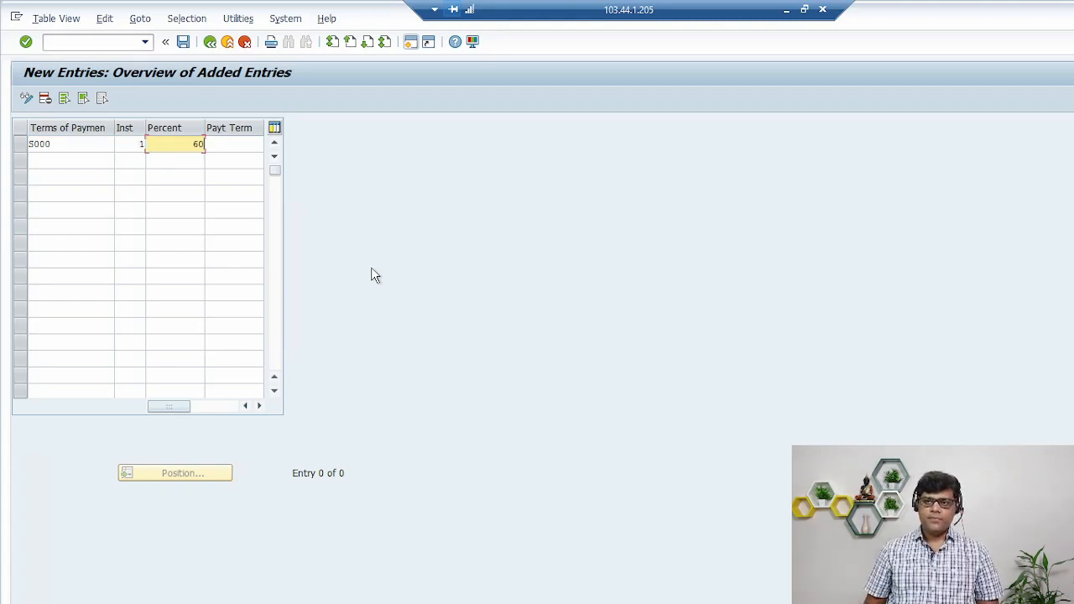
{"action": "key", "text": "Tab"}
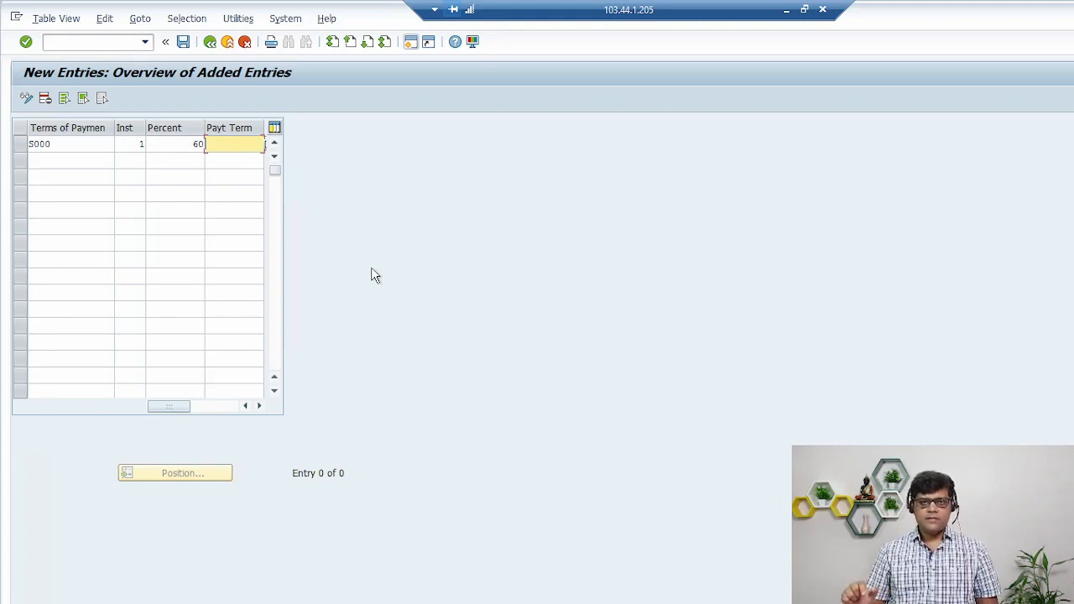
{"action": "type", "text": "S001"}
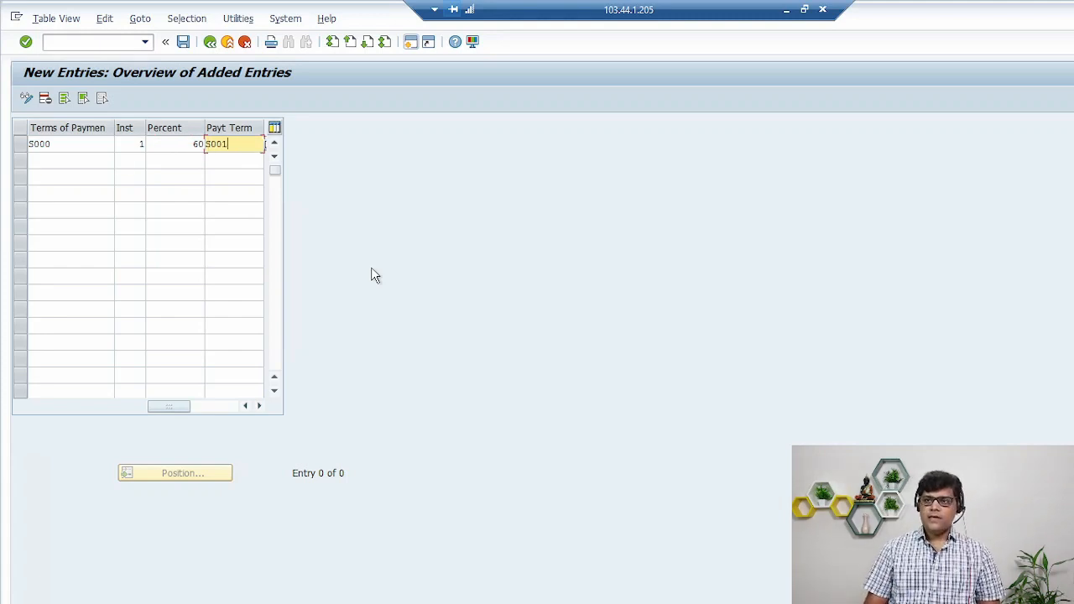
Step: Add installment 2 of payment term S000 with 40 percent and payment term S002, and confirm the entries
{"action": "key", "text": "Tab"}
{"action": "type", "text": "S000"}
{"action": "key", "text": "Tab"}
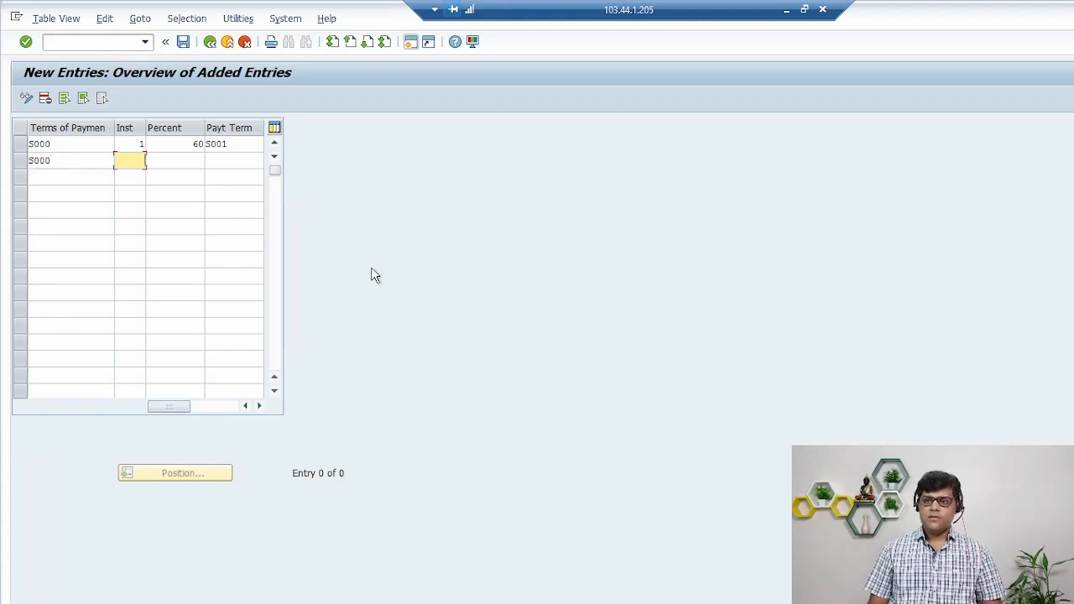
{"action": "type", "text": "2"}
{"action": "key", "text": "Tab"}
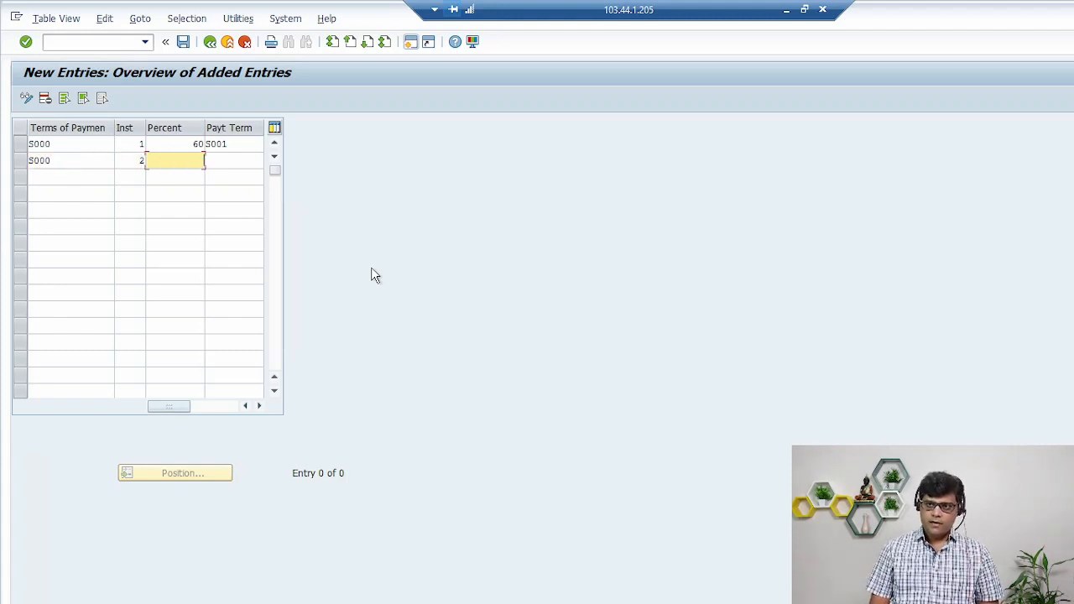
{"action": "type", "text": "4"}
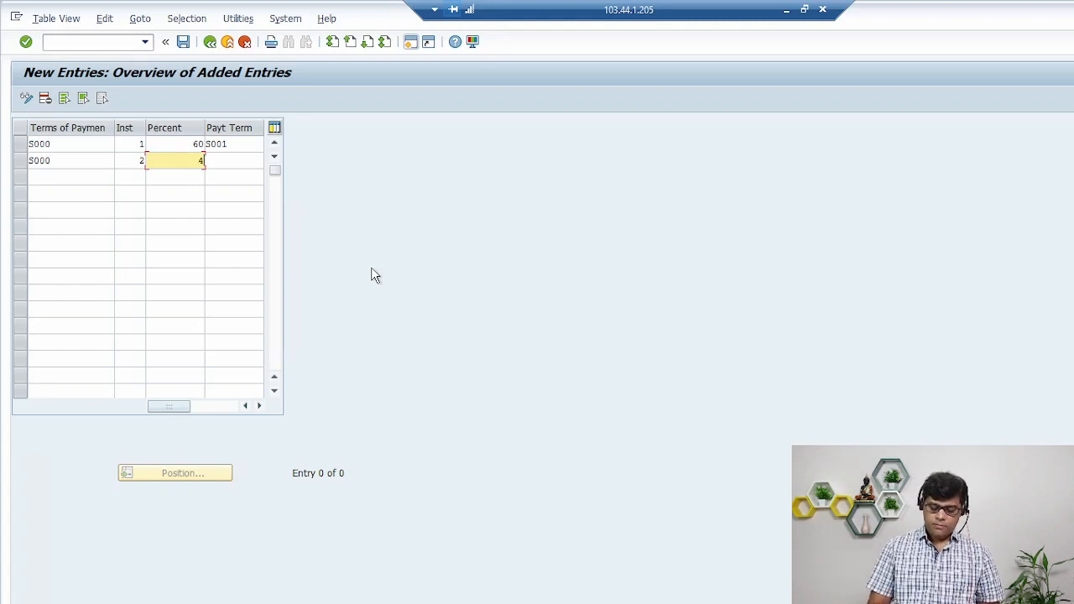
{"action": "type", "text": "0"}
{"action": "key", "text": "BackSpace"}
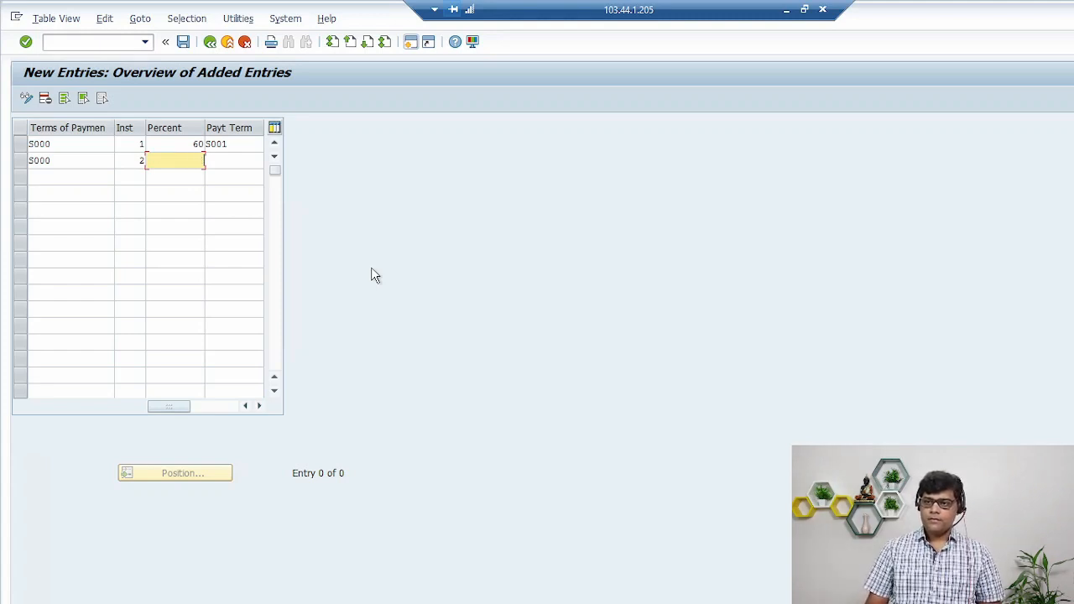
{"action": "type", "text": "0"}
{"action": "key", "text": "Tab"}
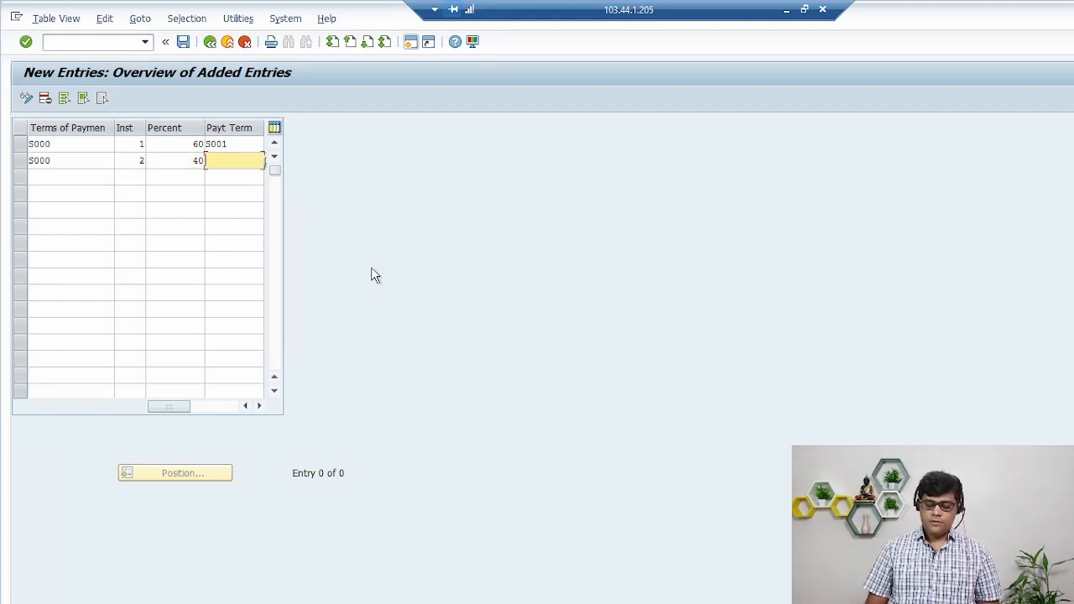
{"action": "type", "text": "S002"}
{"action": "key", "text": "Return"}
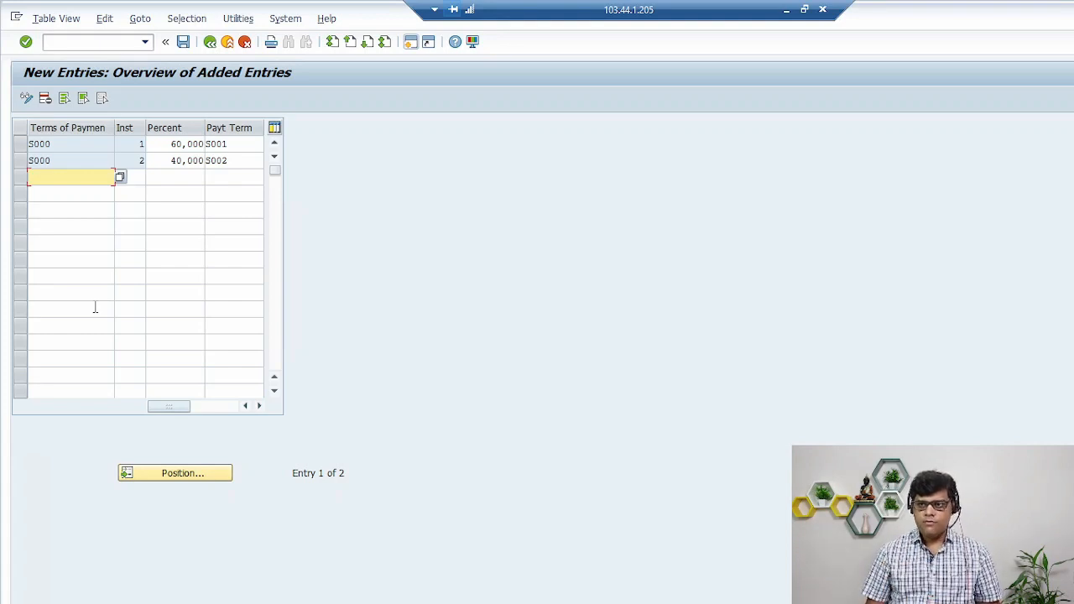
Step: Review the S002 payment term details in the other session and return to the S000 installment overview
{"action": "key", "text": "alt+Tab"}
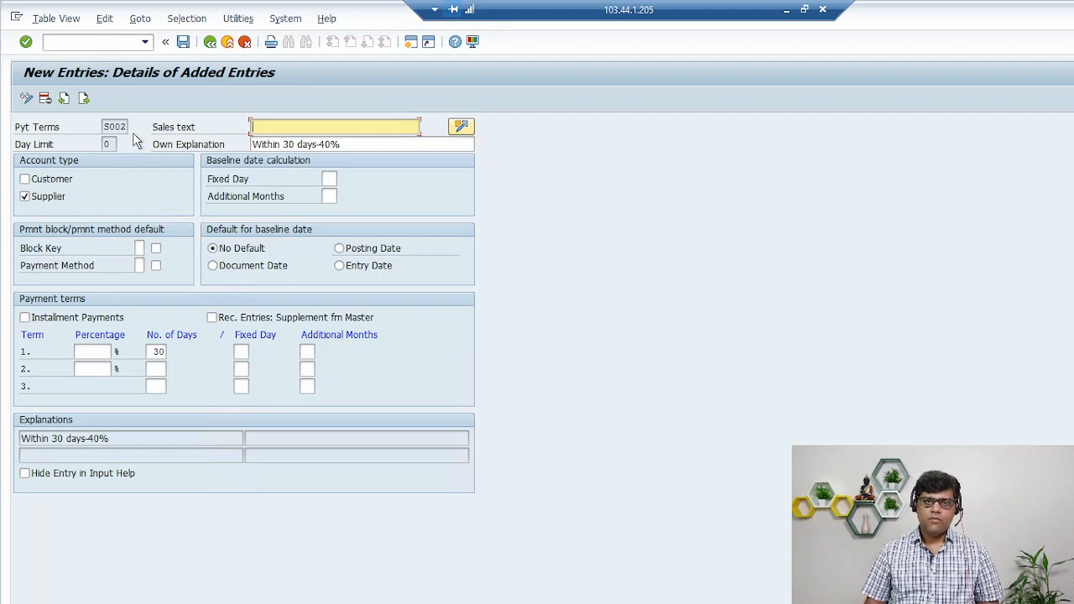
{"action": "key", "text": "alt+Tab"}
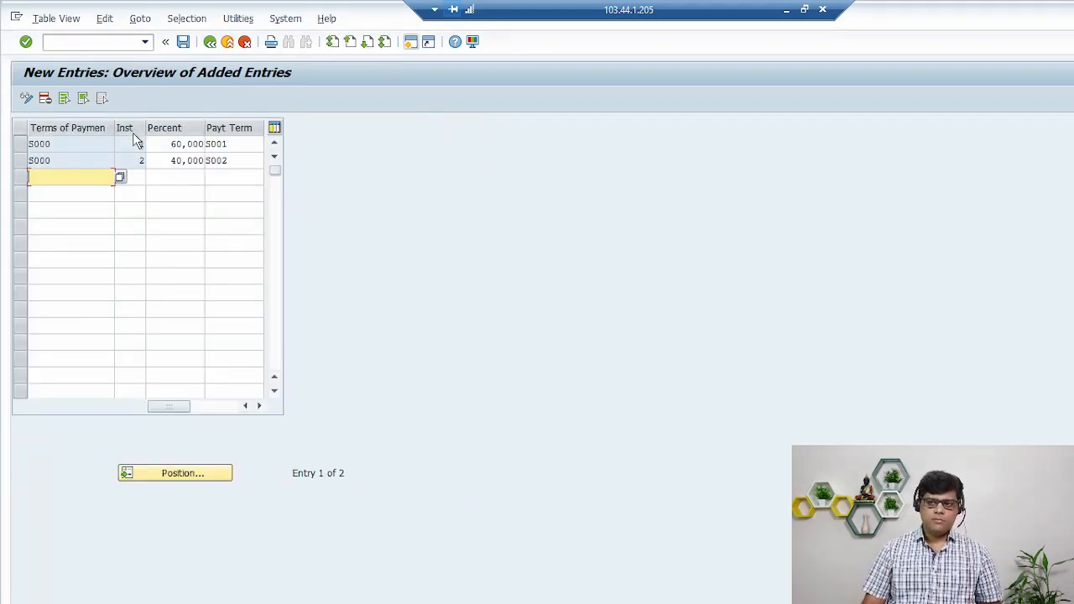
{"action": "key", "text": "alt+Tab"}
{"action": "key", "text": "alt+Tab"}
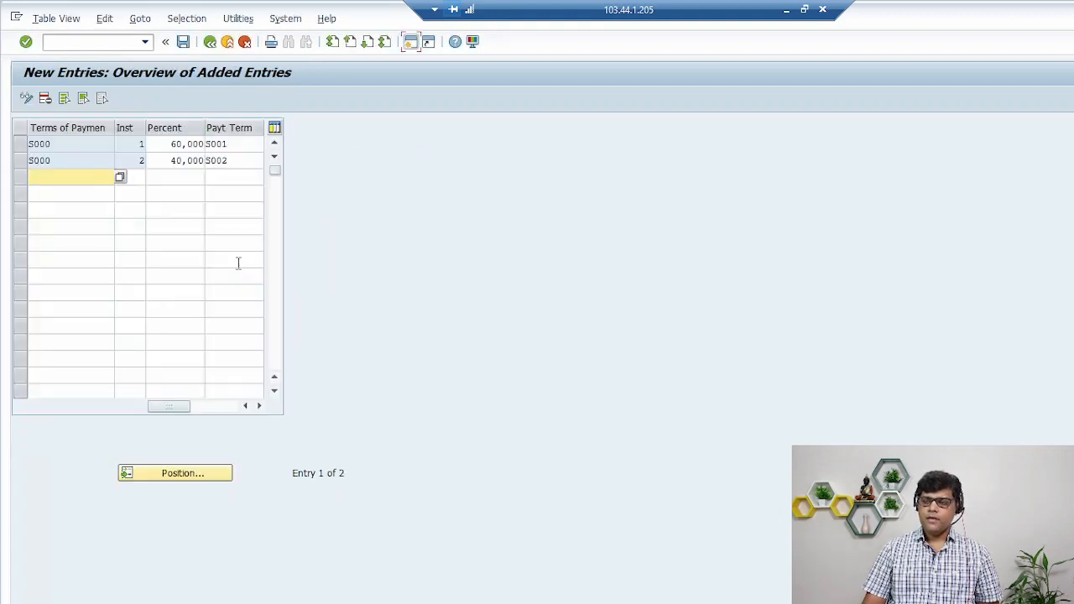
{"action": "key", "text": "alt+Tab"}
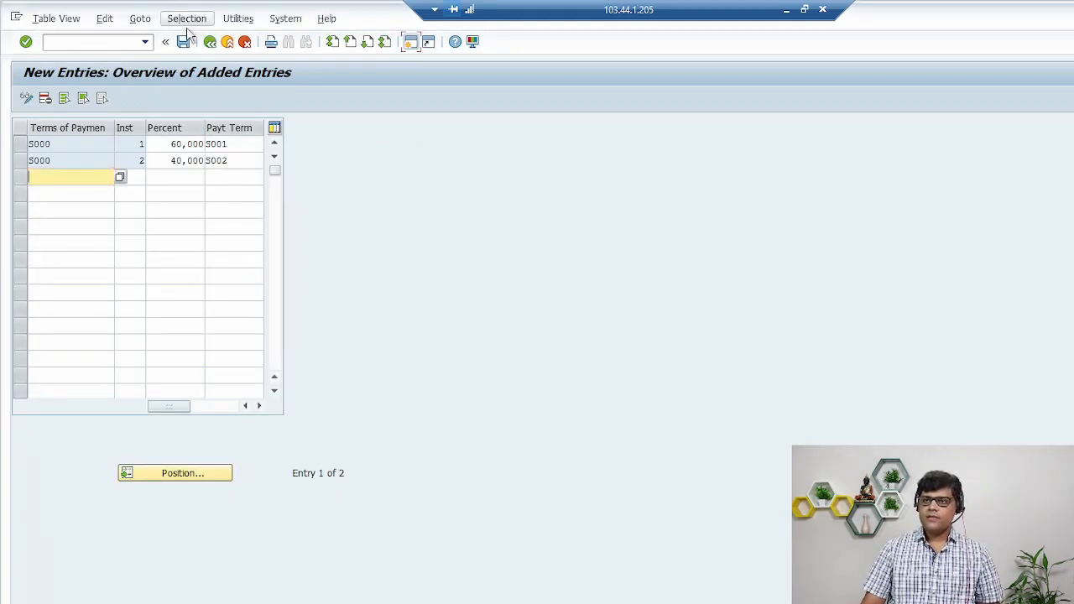
{"action": "key", "text": "alt+Tab"}
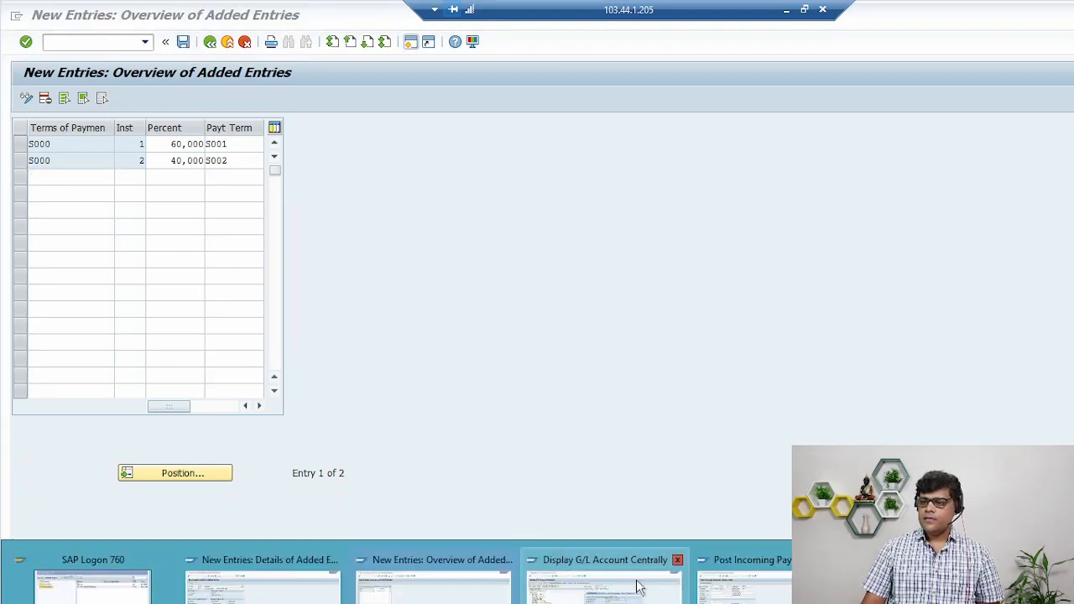
{"action": "left_click", "coordinate": [432, 583]}
{"action": "left_click", "coordinate": [67, 40]}
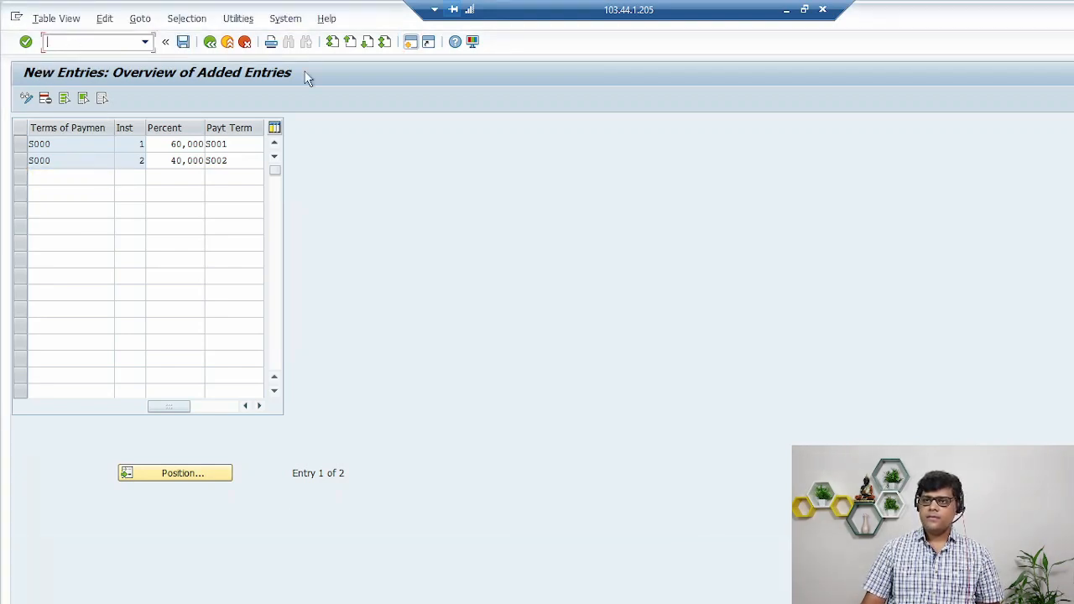
Step: Open the vendor invoice transaction FB60 and choose the Kolkata vendor for company code Z009
{"action": "type", "text": "/nfb60"}
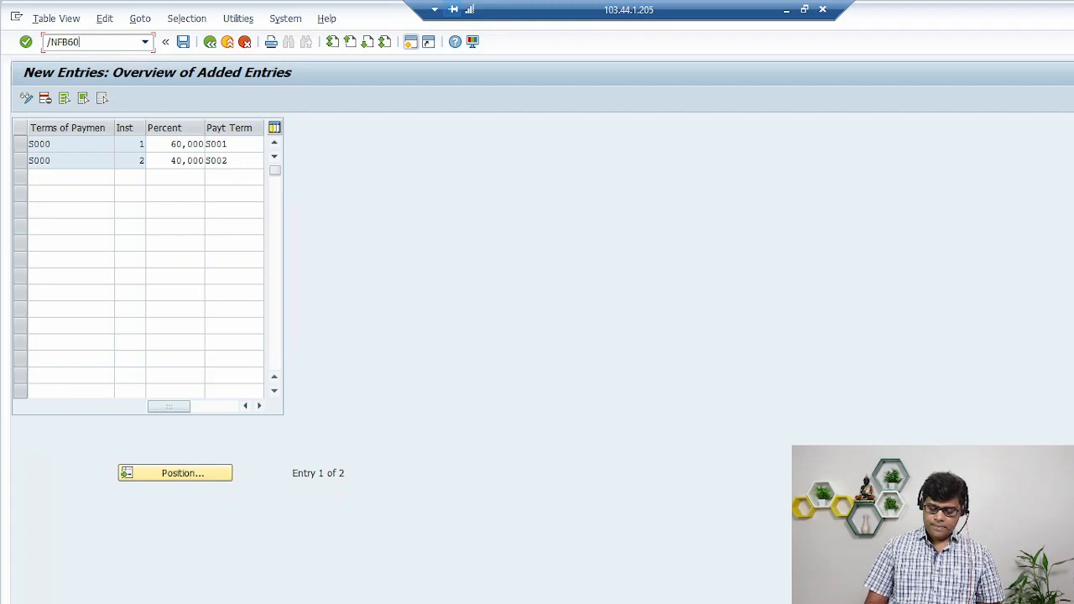
{"action": "key", "text": "Return"}
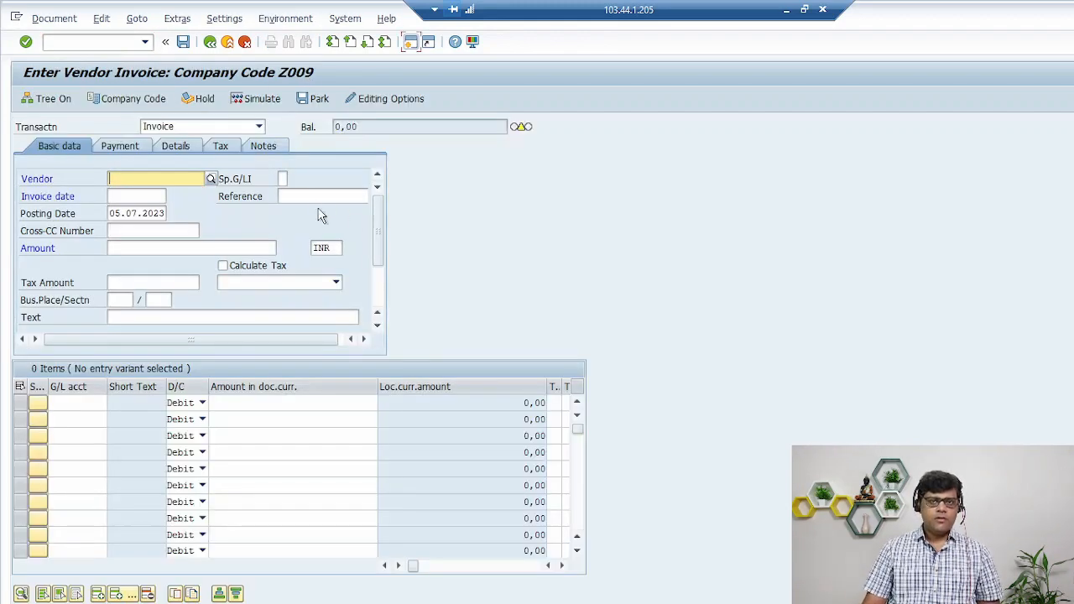
{"action": "key", "text": "F4"}
{"action": "key", "text": "Return"}
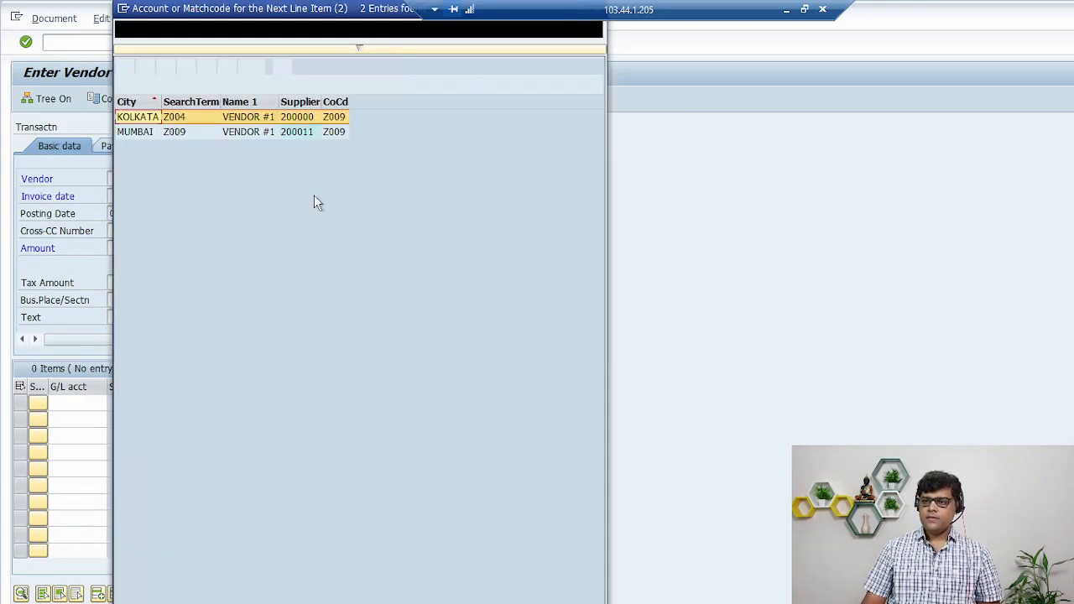
{"action": "double_click", "coordinate": [303, 121]}
{"action": "key", "text": "Tab"}
{"action": "key", "text": "Tab"}
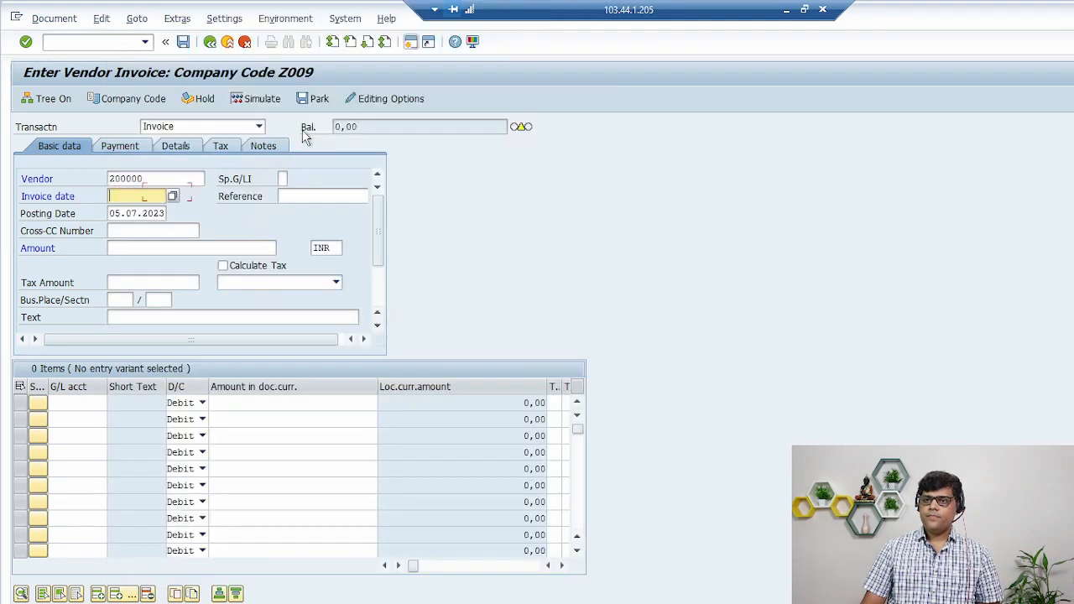
Step: Set the invoice date to 04.07.2023 and the invoice amount to 3000 INR
{"action": "key", "text": "F4"}
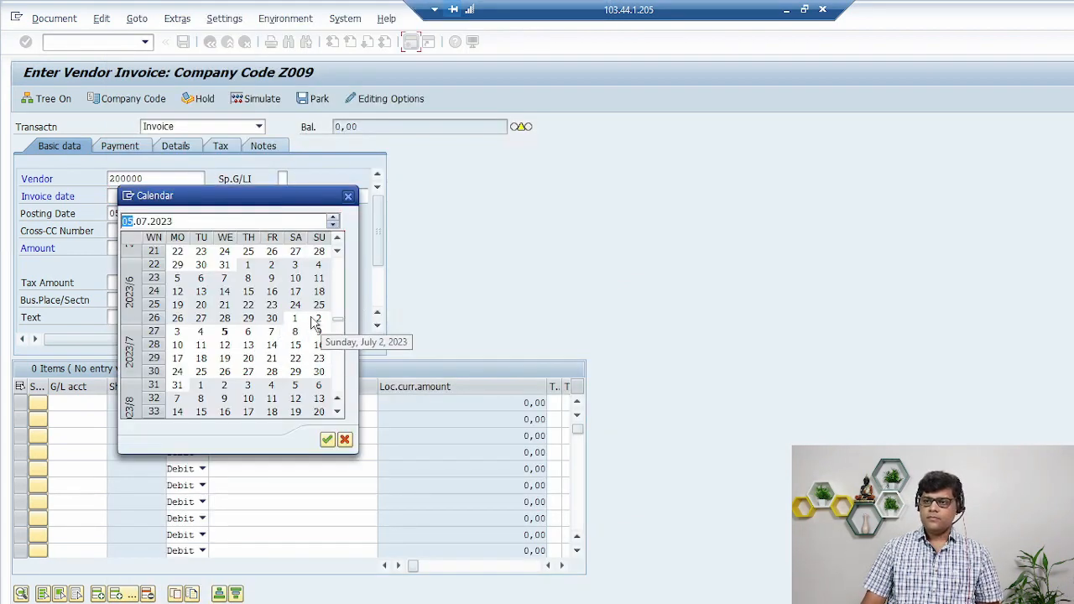
{"action": "double_click", "coordinate": [201, 333]}
{"action": "key", "text": "Tab"}
{"action": "key", "text": "Tab"}
{"action": "key", "text": "Tab"}
{"action": "key", "text": "Tab"}
{"action": "key", "text": "Tab"}
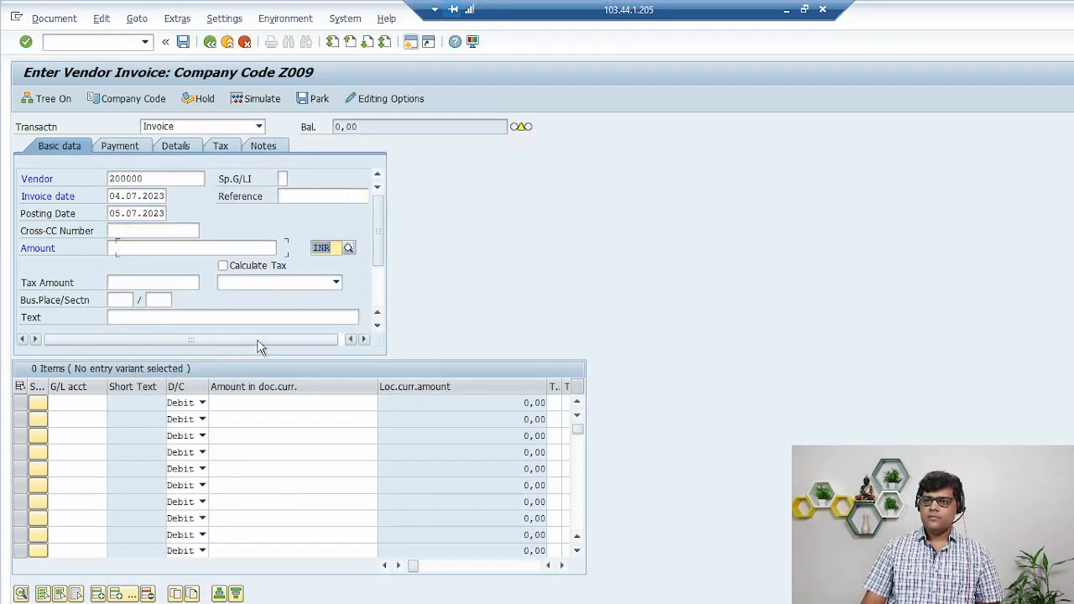
{"action": "key", "text": "shift+Tab"}
{"action": "type", "text": "3"}
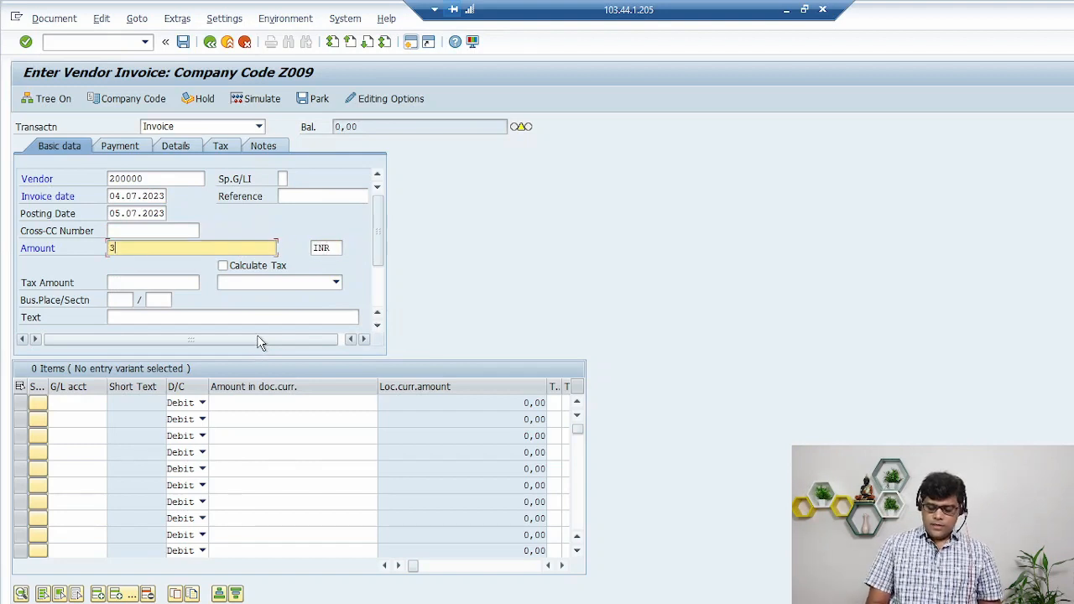
{"action": "type", "text": "000"}
{"action": "key", "text": "Tab"}
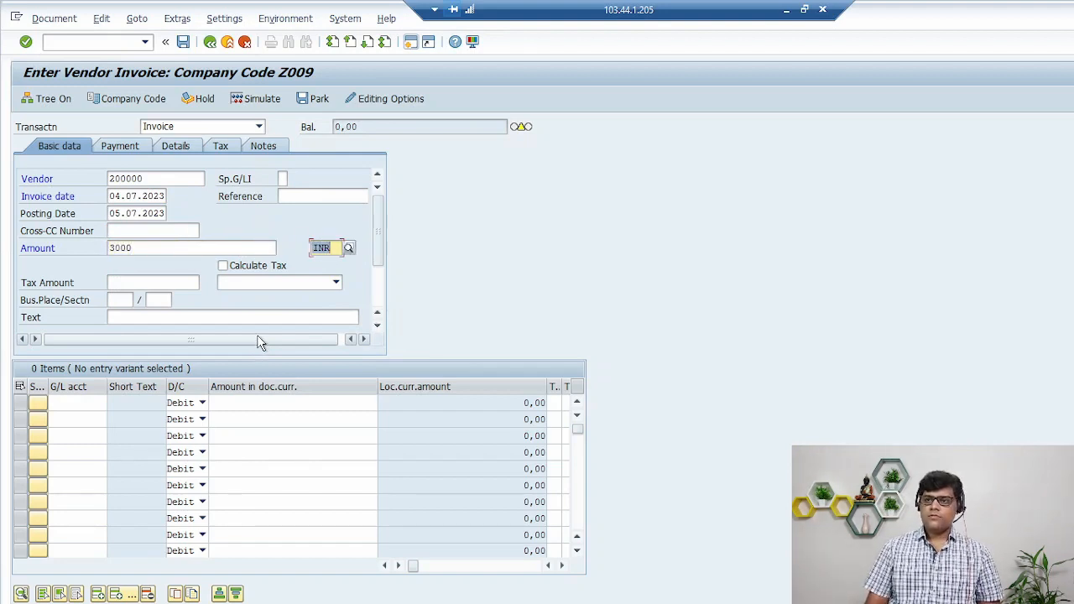
{"action": "key", "text": "Tab"}
Step: Add a debit line item on G/L account 4002 (Lubes) for 3.000,00 and validate the entries
{"action": "left_click", "coordinate": [68, 407]}
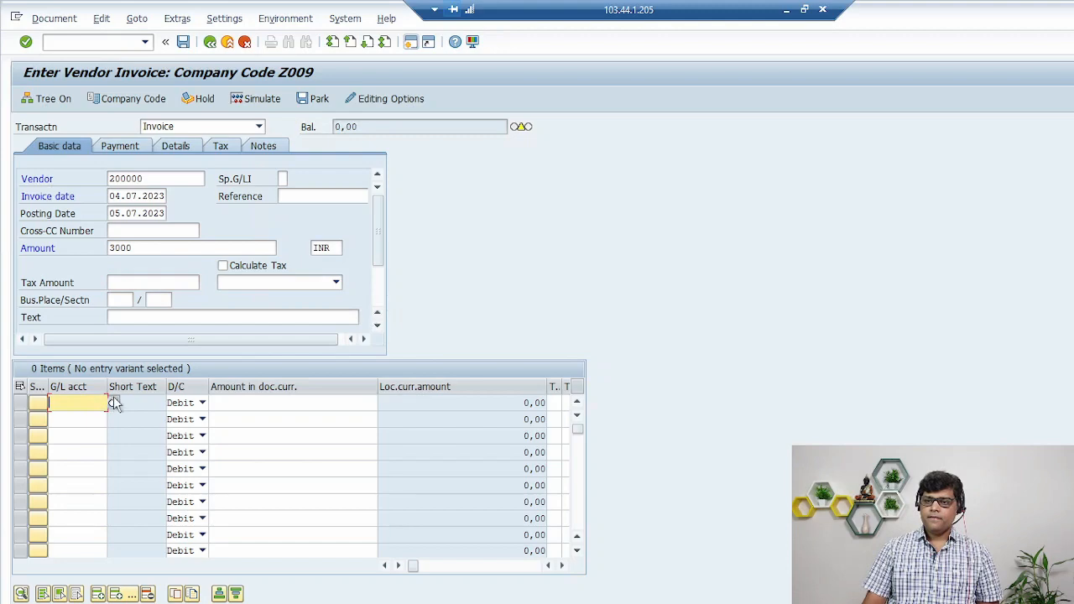
{"action": "left_click", "coordinate": [104, 402]}
{"action": "key", "text": "Return"}
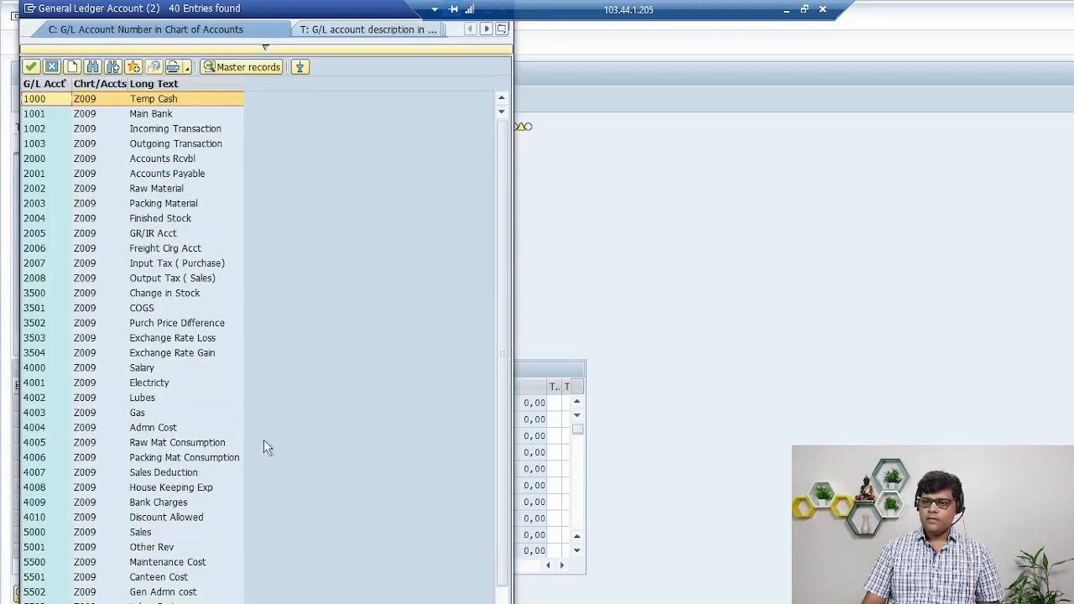
{"action": "double_click", "coordinate": [143, 399]}
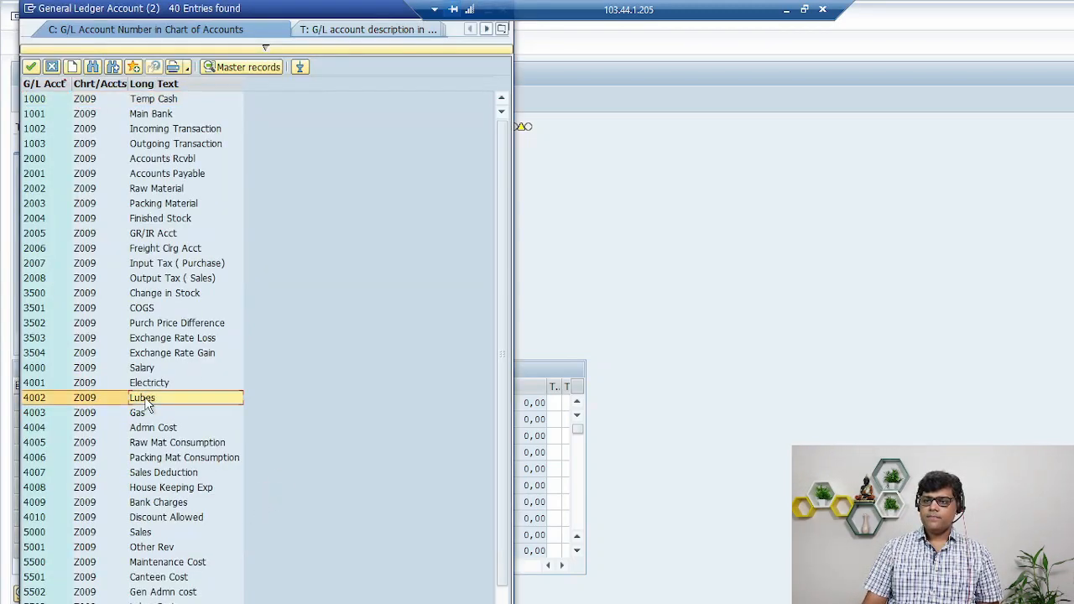
{"action": "key", "text": "shift+Tab"}
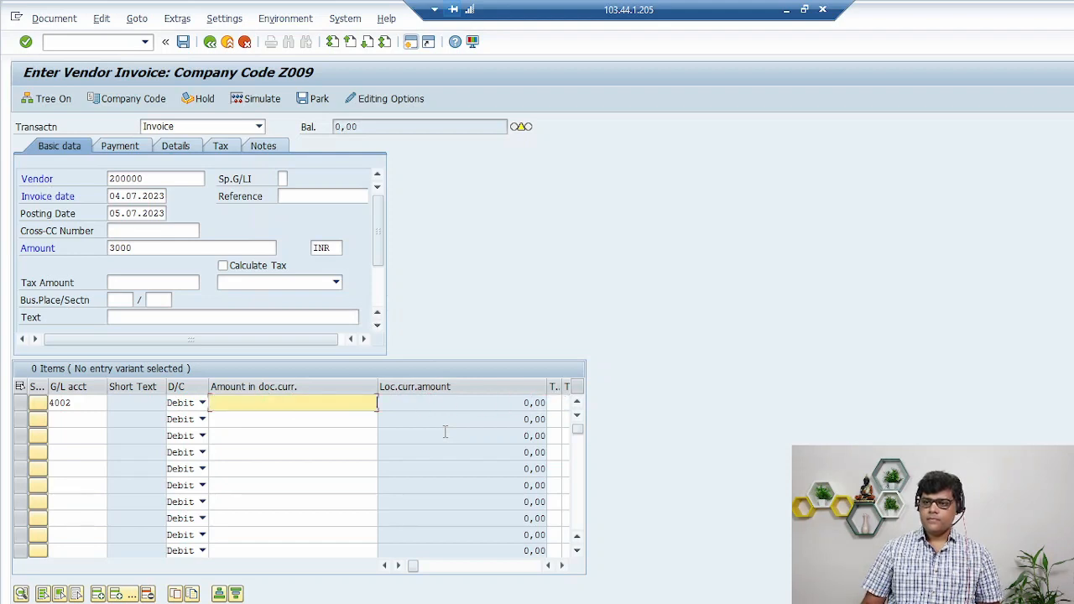
{"action": "left_click", "coordinate": [77, 405]}
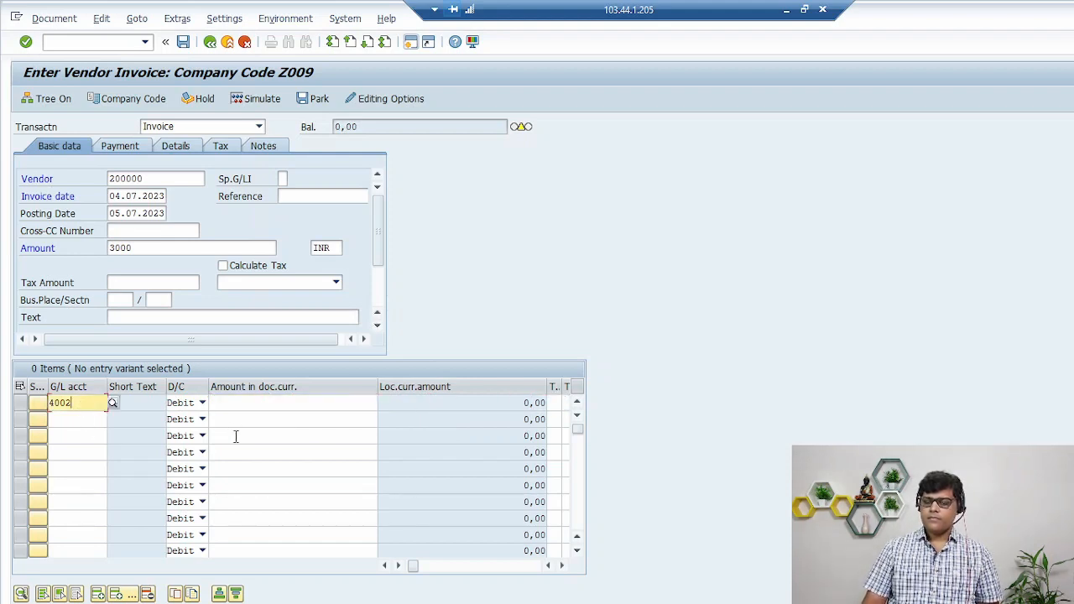
{"action": "left_click", "coordinate": [266, 403]}
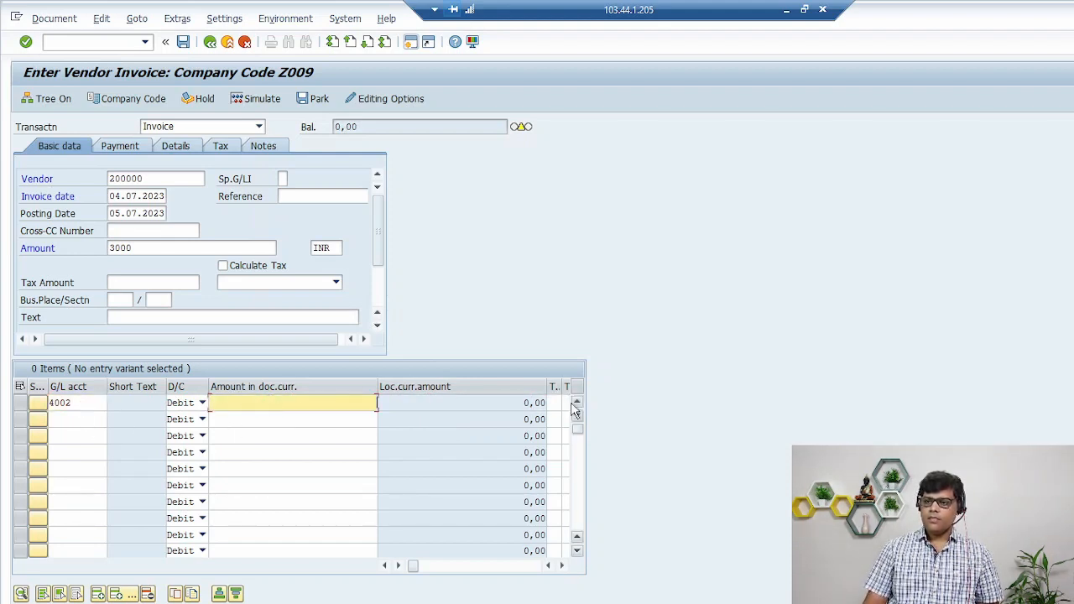
{"action": "key", "text": "Return"}
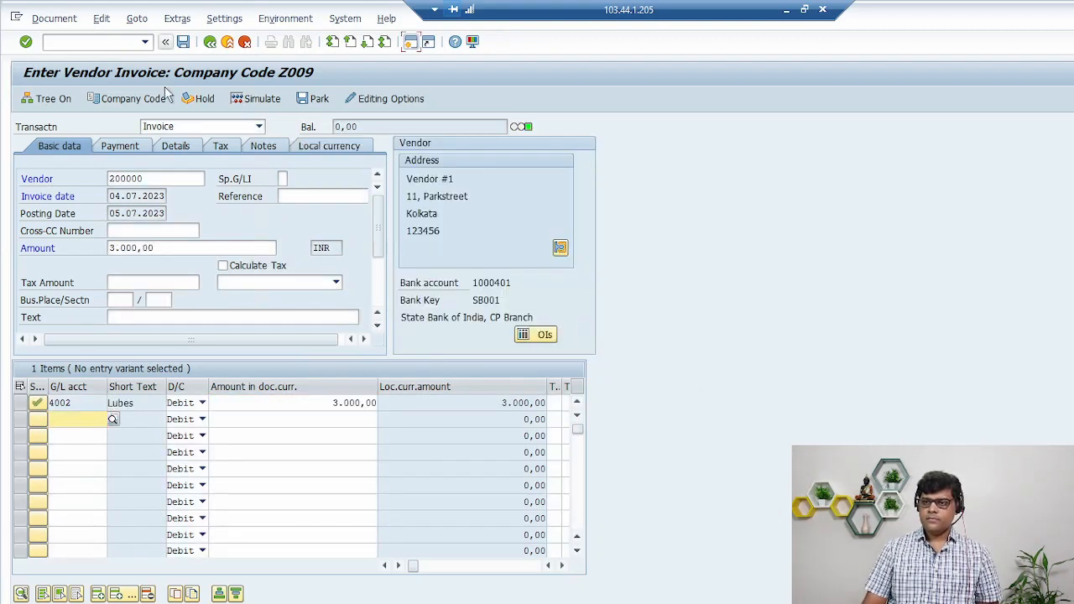
Step: Assign payment term S000 to the invoice and post it
{"action": "left_click", "coordinate": [119, 145]}
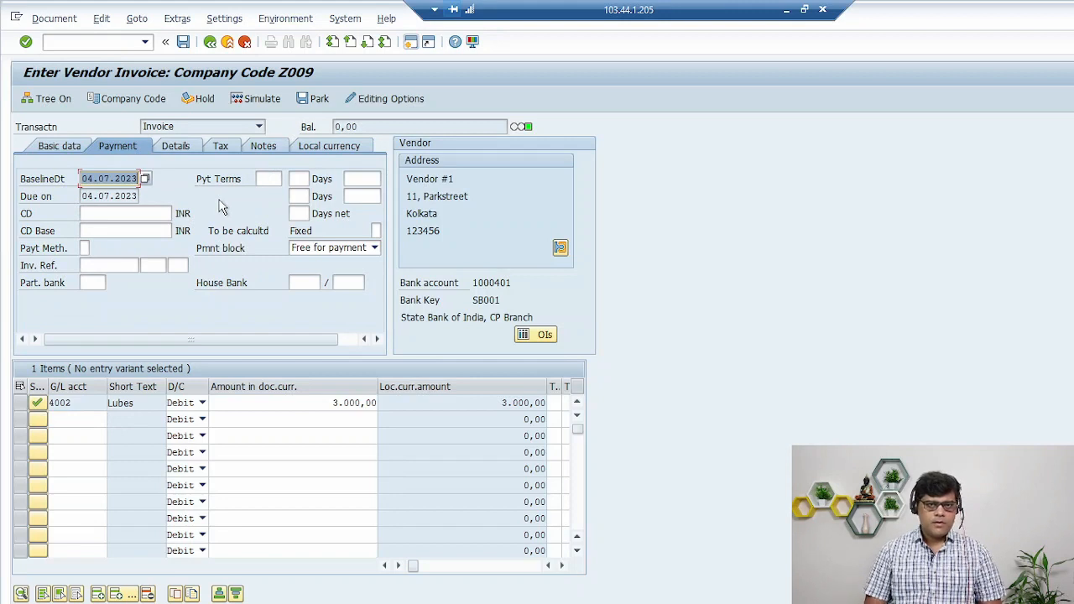
{"action": "left_click", "coordinate": [273, 180]}
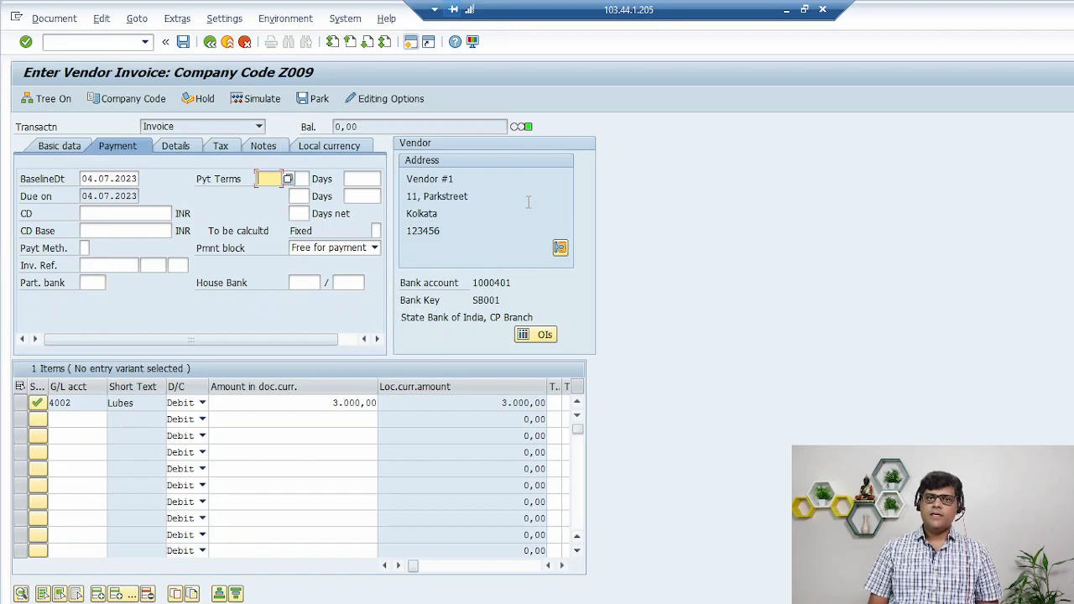
{"action": "type", "text": "S000"}
{"action": "key", "text": "Return"}
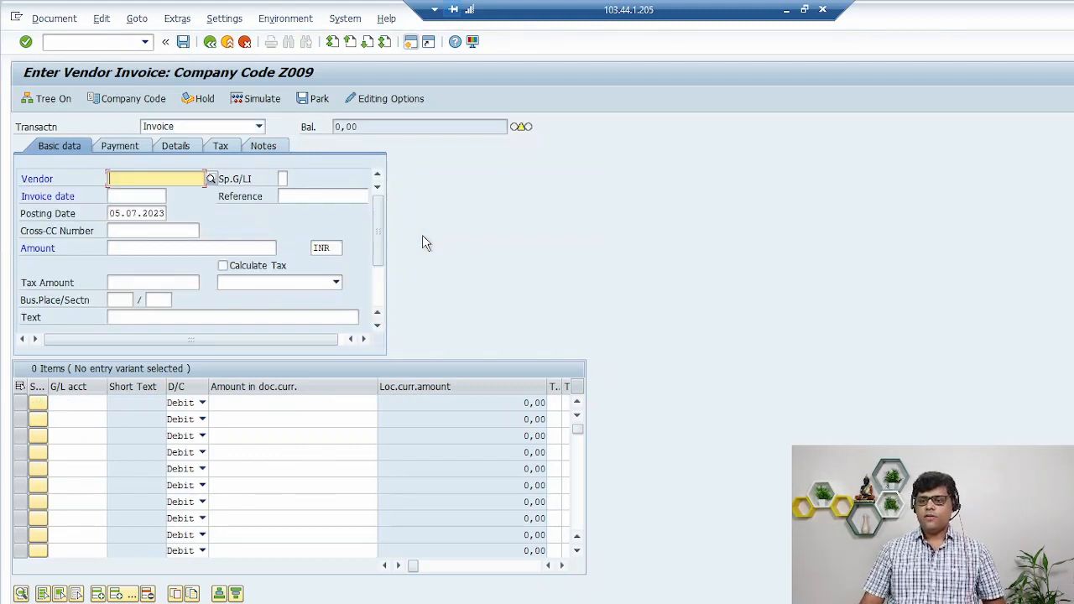
Step: Open the Vendor Line Item Display transaction FBL1N in the invoice entry session
{"action": "left_click", "coordinate": [235, 602]}
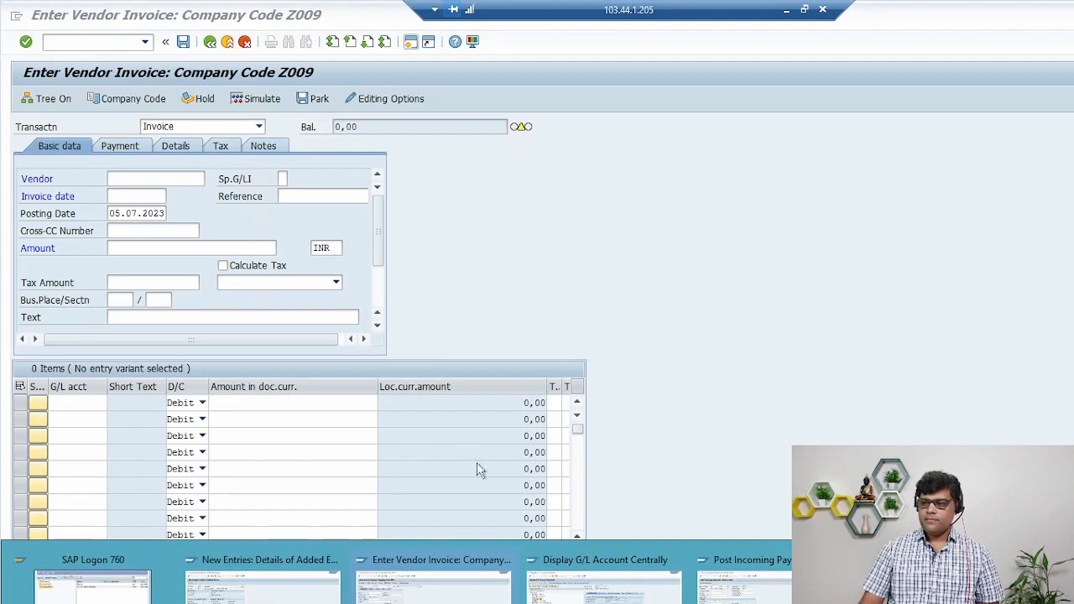
{"action": "left_click", "coordinate": [474, 594]}
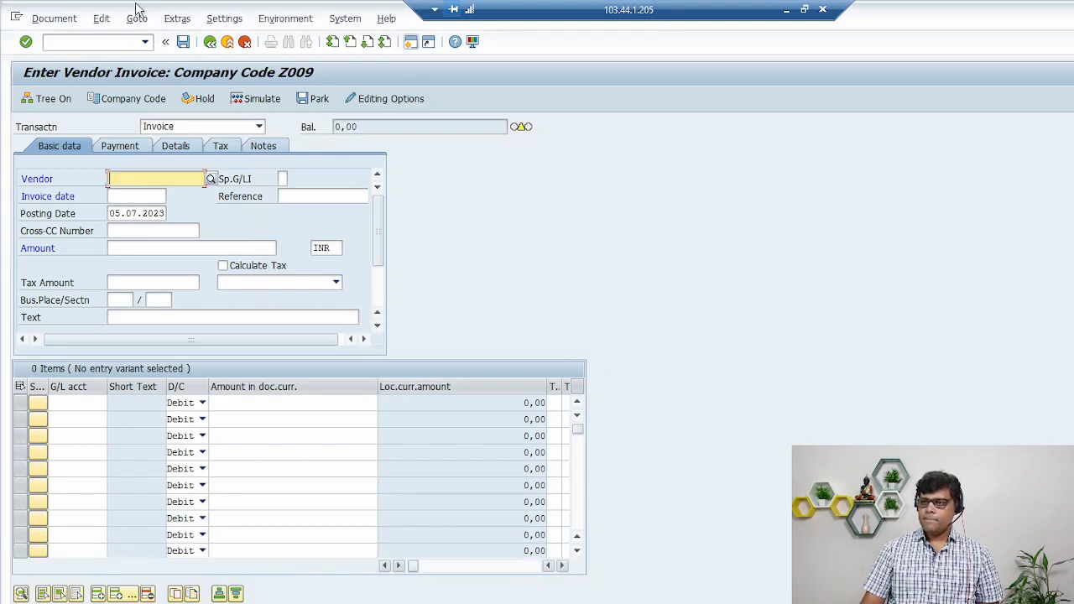
{"action": "left_click", "coordinate": [80, 42]}
{"action": "type", "text": "/NFBL1N"}
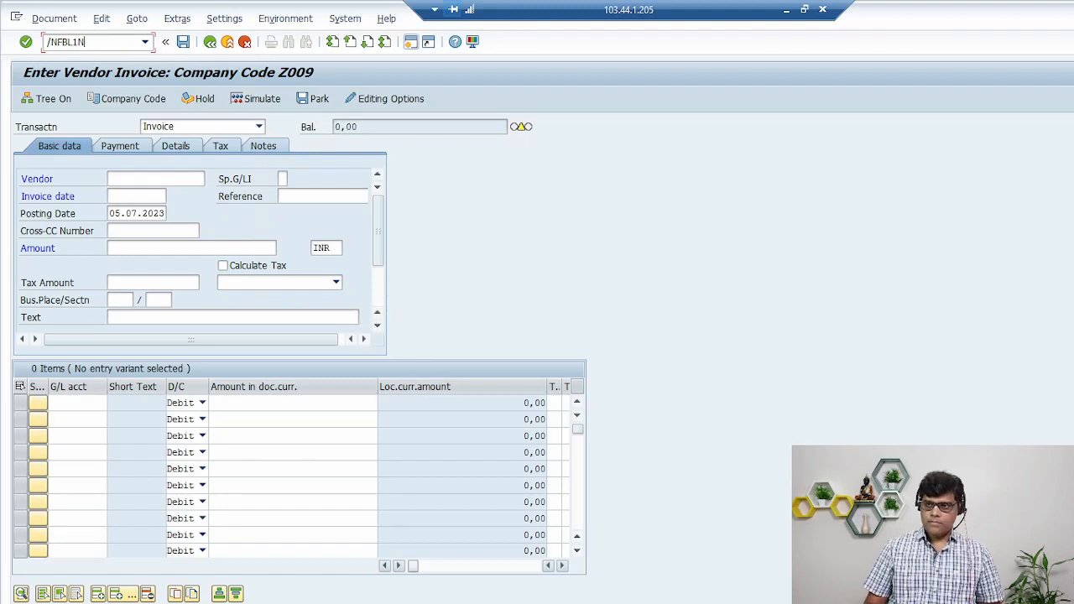
{"action": "key", "text": "Return"}
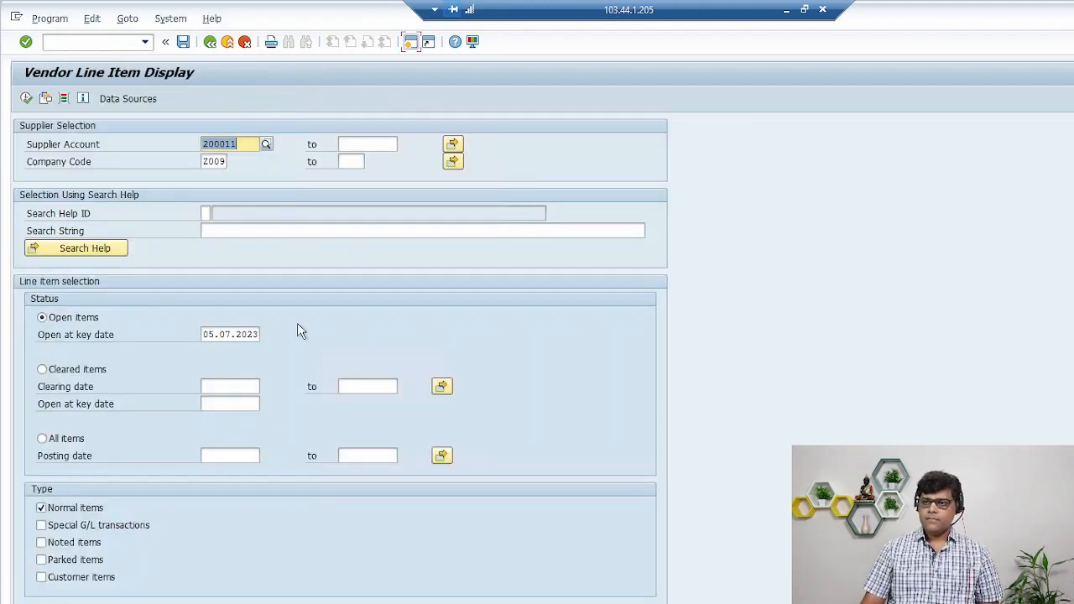
Step: Choose the Kolkata supplier and display its open items for company code Z009
{"action": "left_click", "coordinate": [265, 144]}
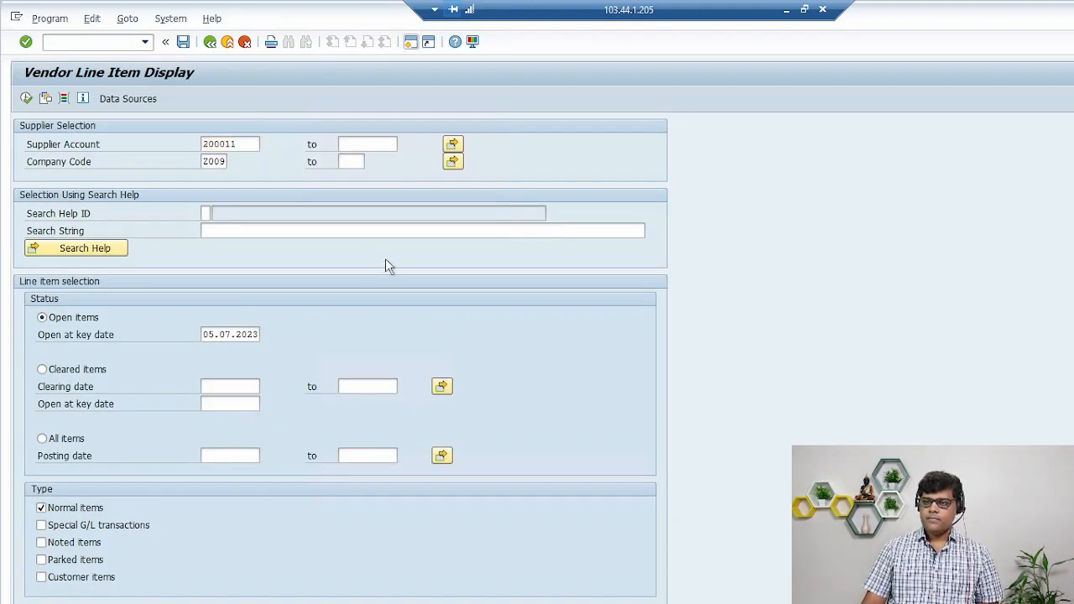
{"action": "key", "text": "Return"}
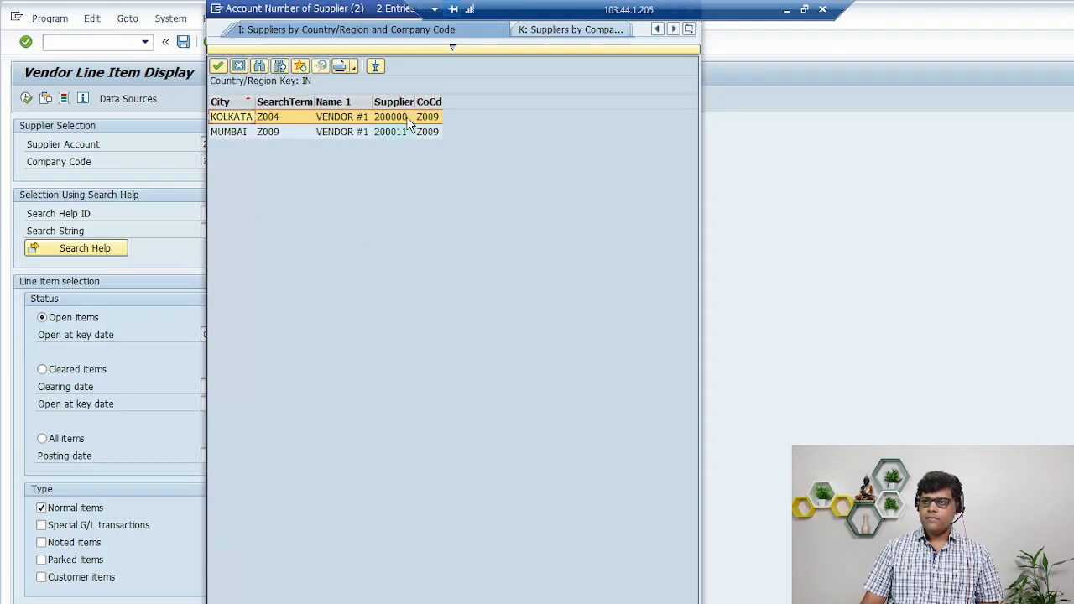
{"action": "double_click", "coordinate": [406, 116]}
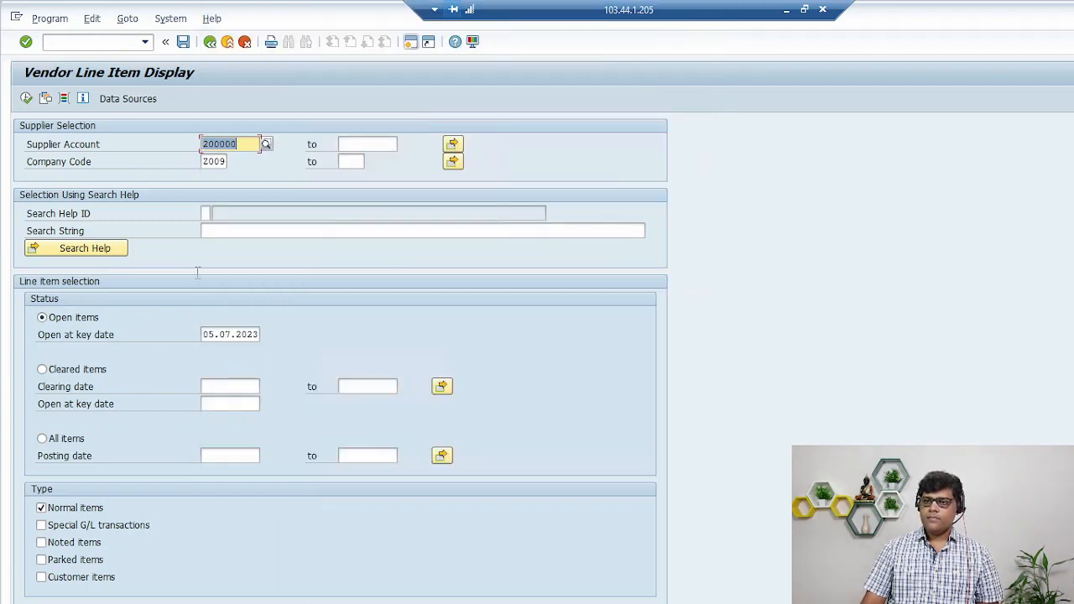
{"action": "left_click", "coordinate": [26, 98]}
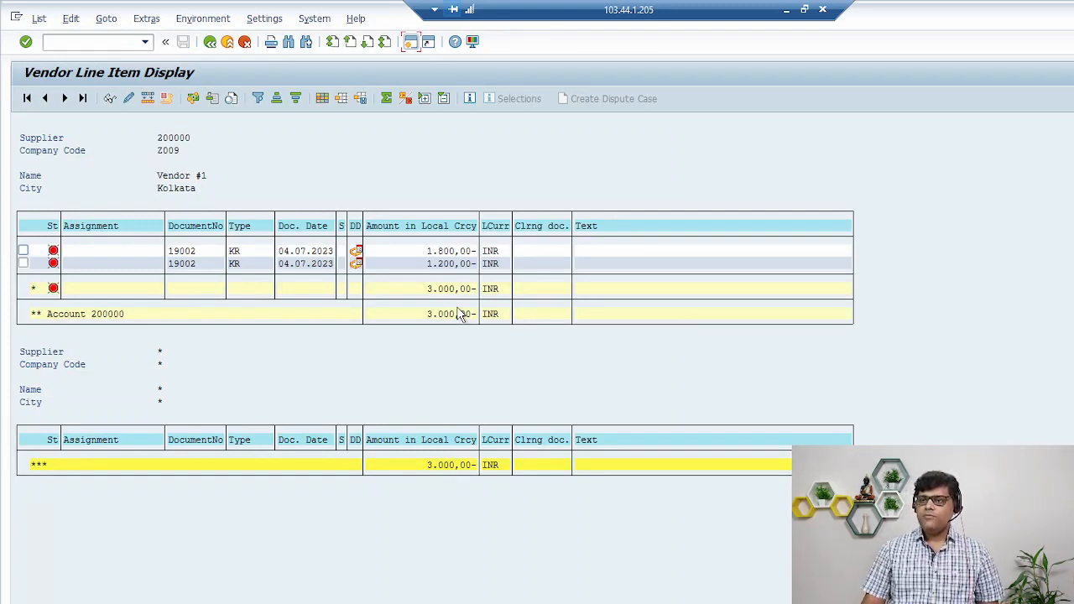
Step: Find the hidden field Net Due Date and add it as a column to the line item layout
{"action": "left_click", "coordinate": [322, 98]}
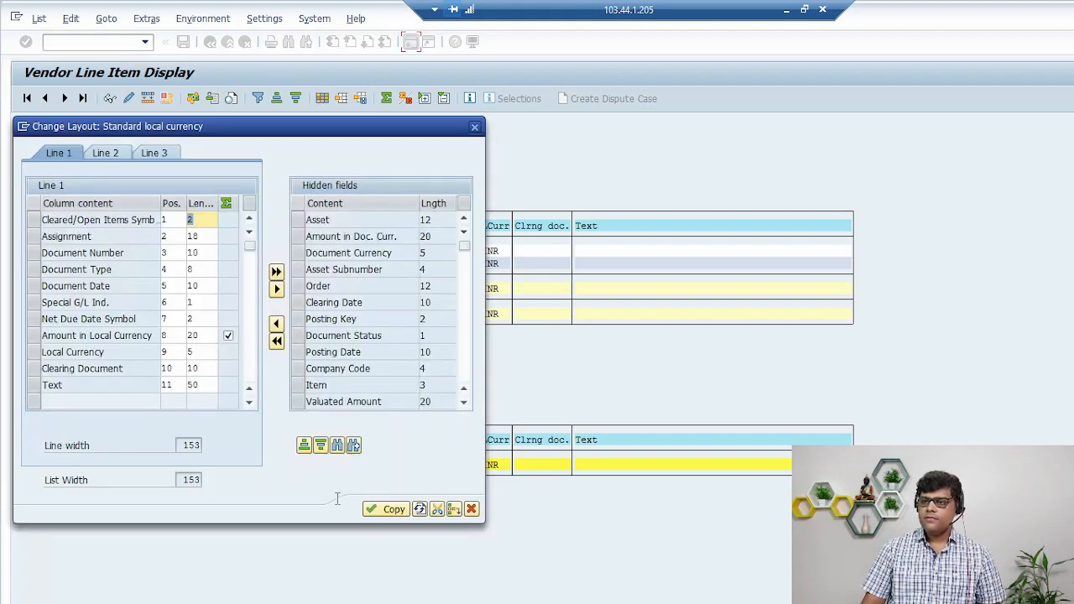
{"action": "left_click", "coordinate": [337, 444]}
{"action": "type", "text": "NET"}
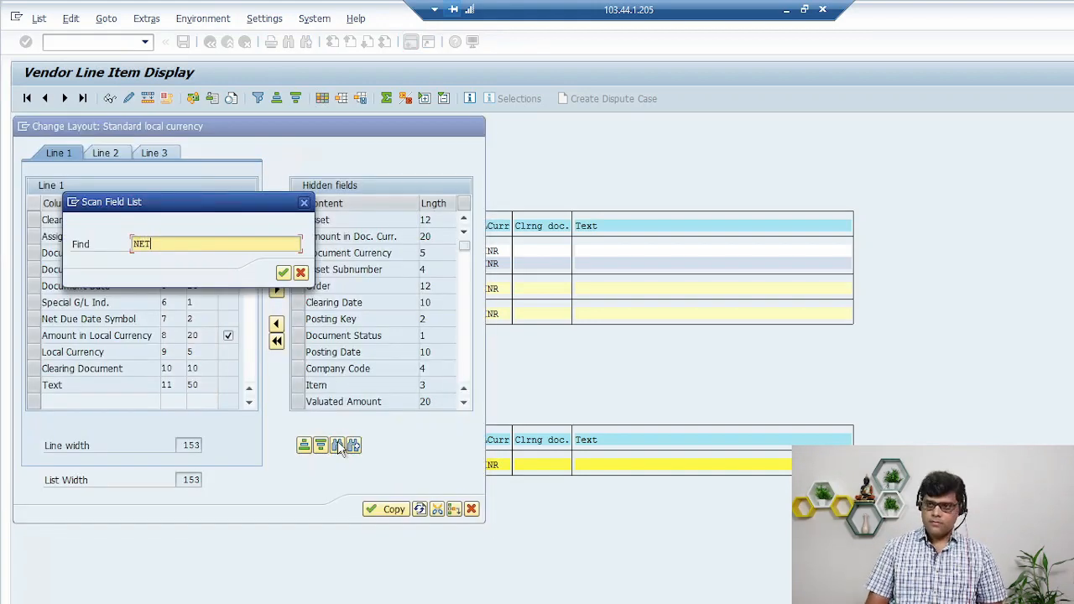
{"action": "type", "text": " DUE"}
{"action": "key", "text": "Return"}
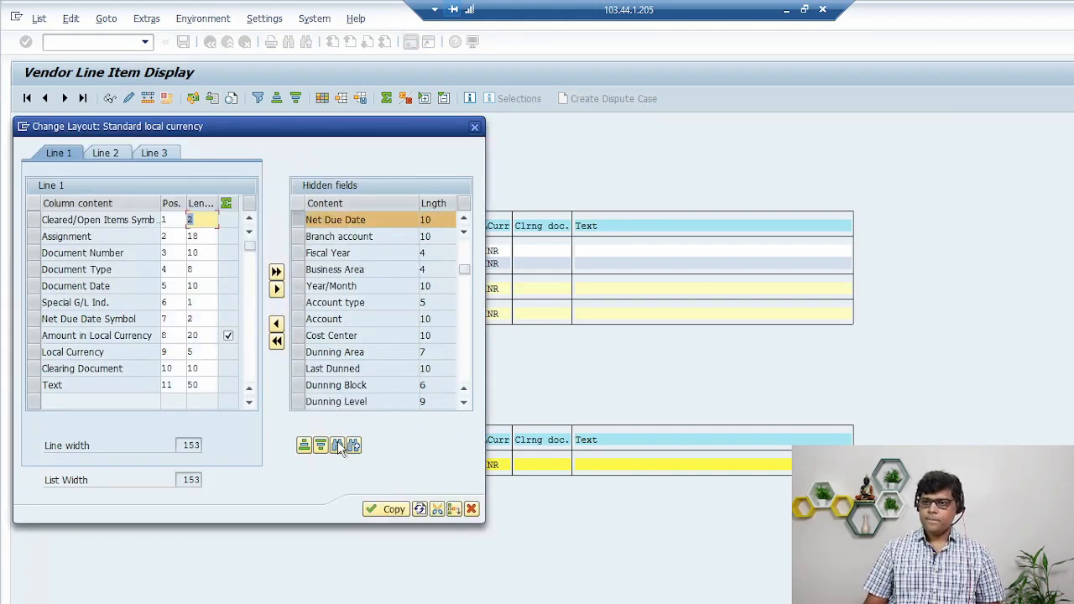
{"action": "left_click", "coordinate": [276, 324]}
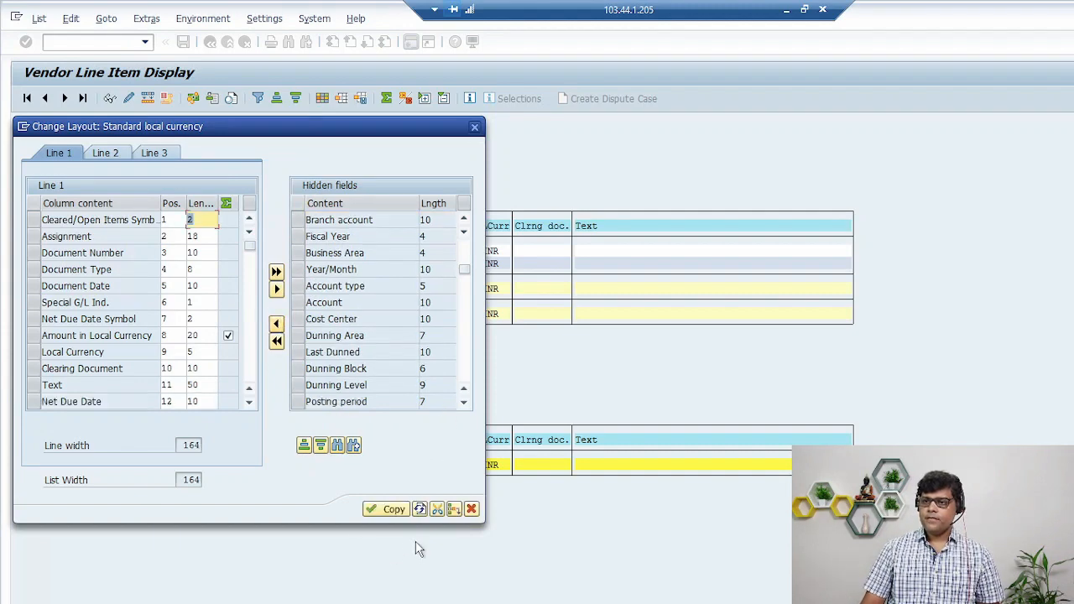
{"action": "left_click", "coordinate": [386, 509]}
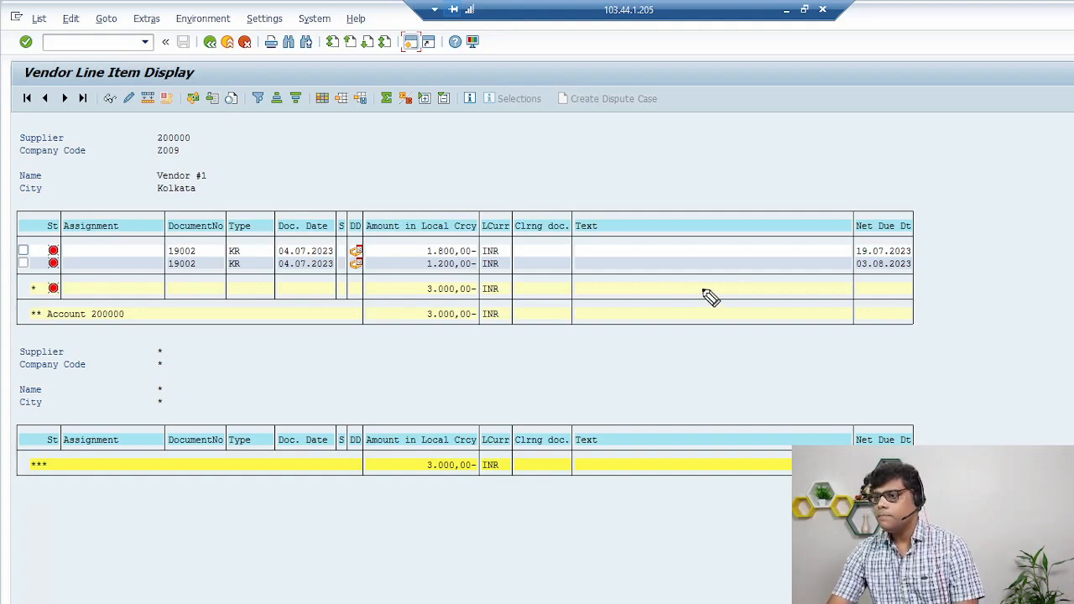
{"action": "left_click_drag", "start_coordinate": [920, 252], "coordinate": [969, 241]}
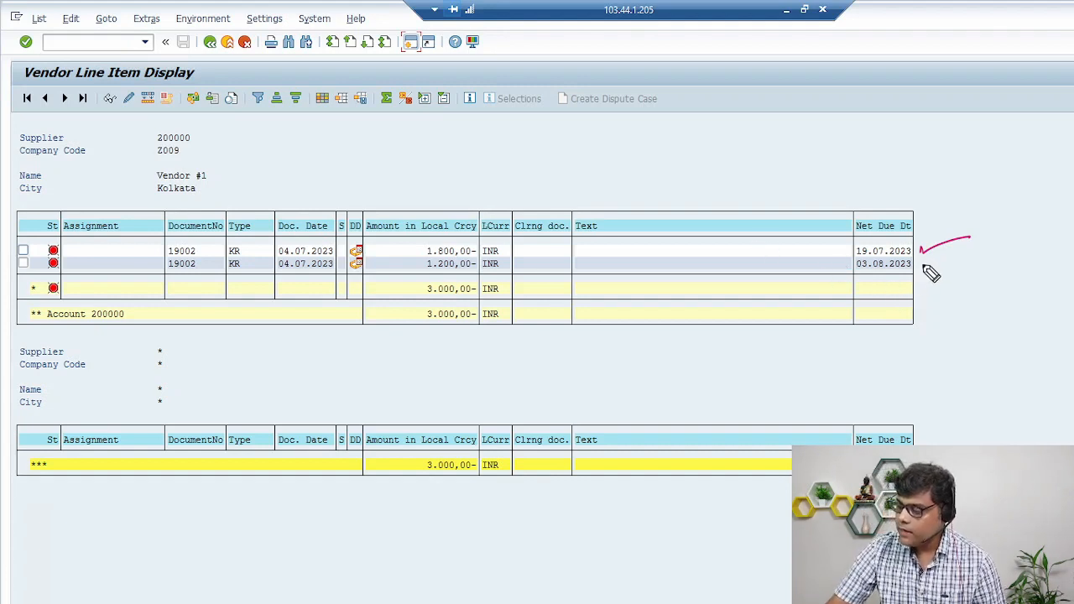
{"action": "left_click_drag", "start_coordinate": [921, 263], "coordinate": [971, 251]}
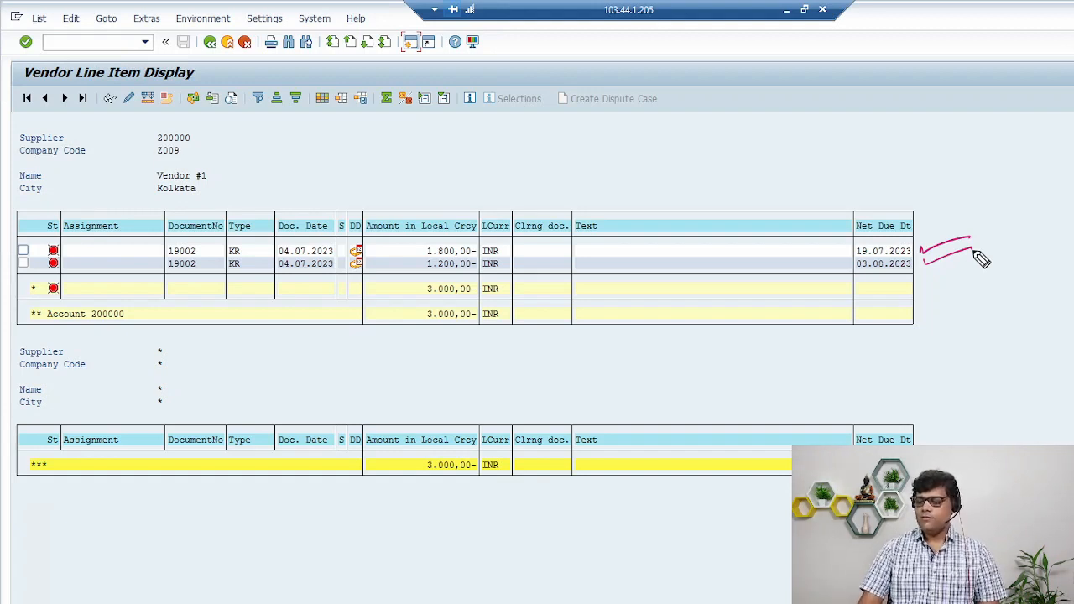
{"action": "left_click_drag", "start_coordinate": [476, 192], "coordinate": [400, 400]}
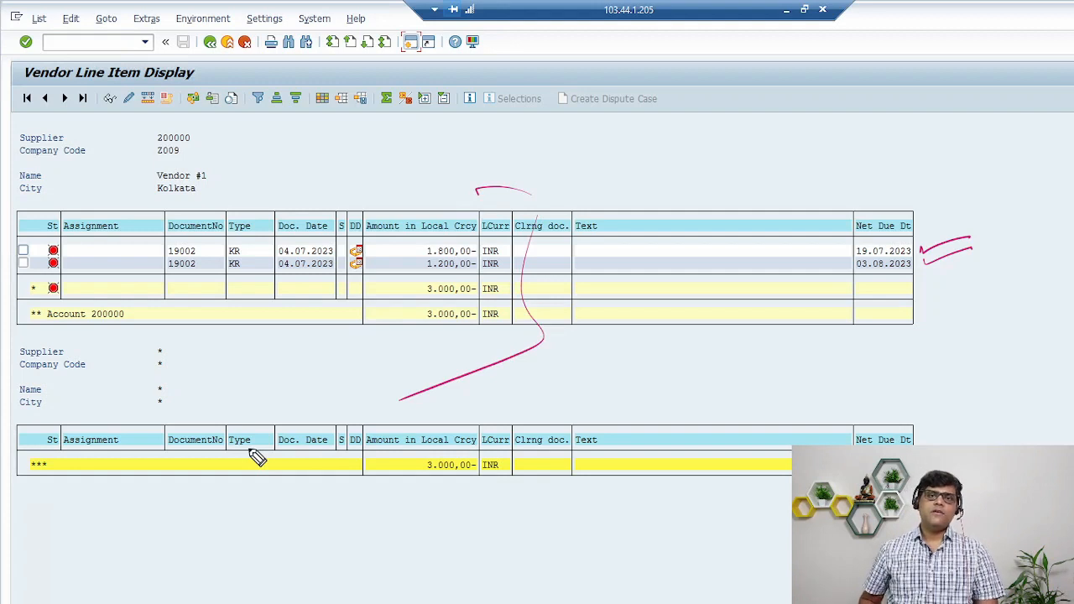